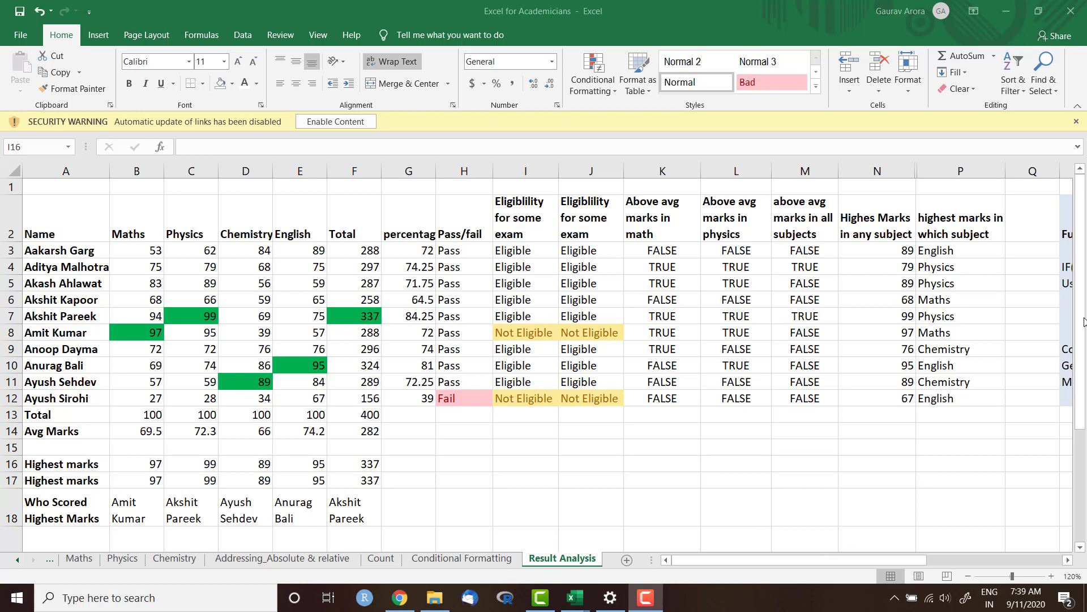
Step: On the Result Analysis sheet, try a Maths mark of 98 for the last student in B12, and undo the change
left_click(1085, 338)
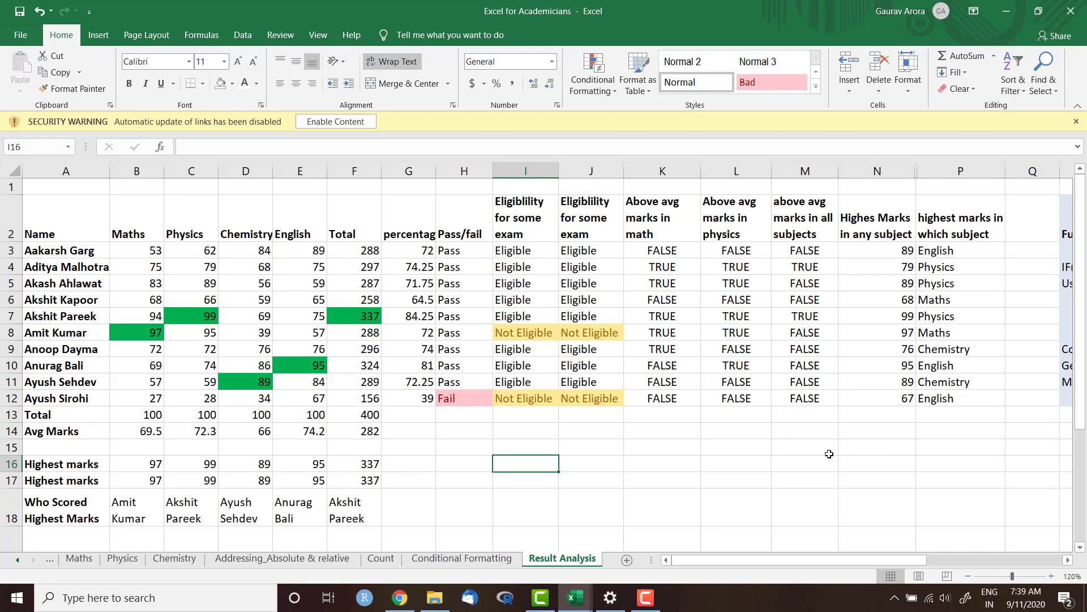
left_click_drag(1083, 291, 1084, 408)
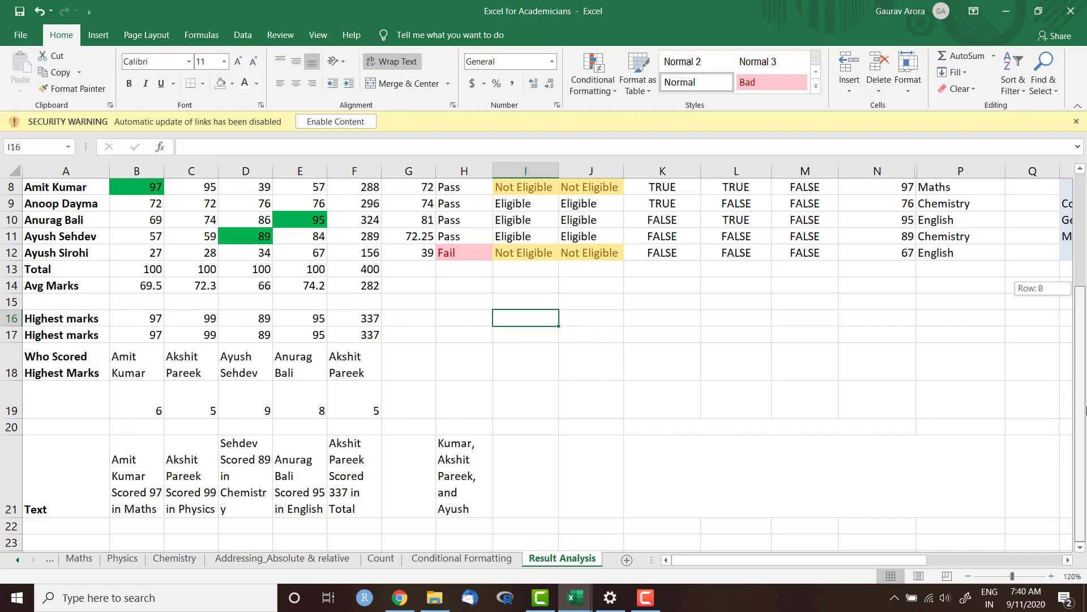
left_click_drag(1086, 408, 1085, 408)
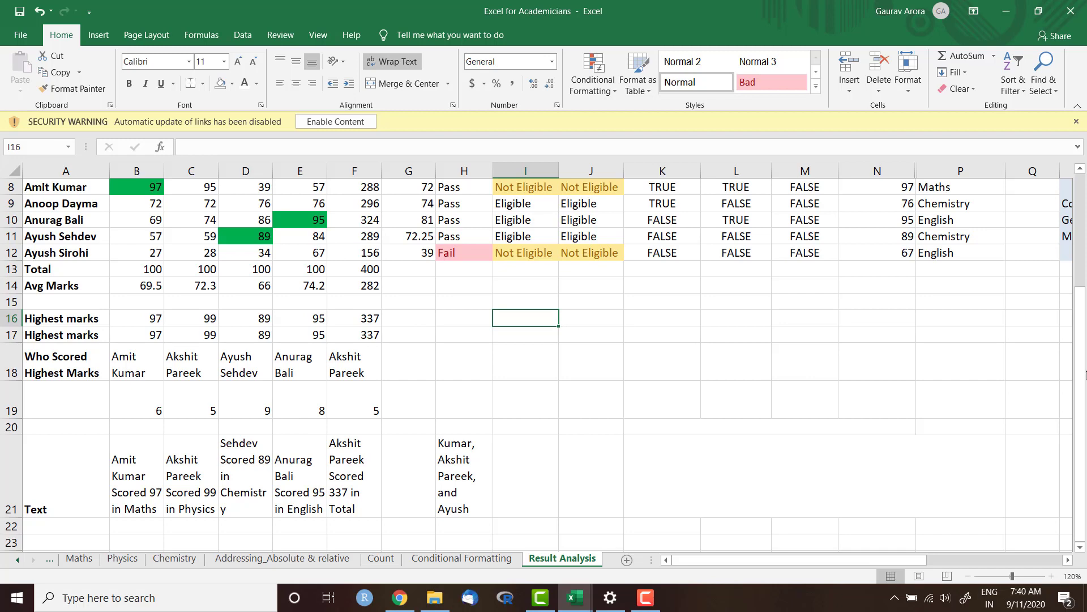
left_click_drag(1086, 374, 1085, 261)
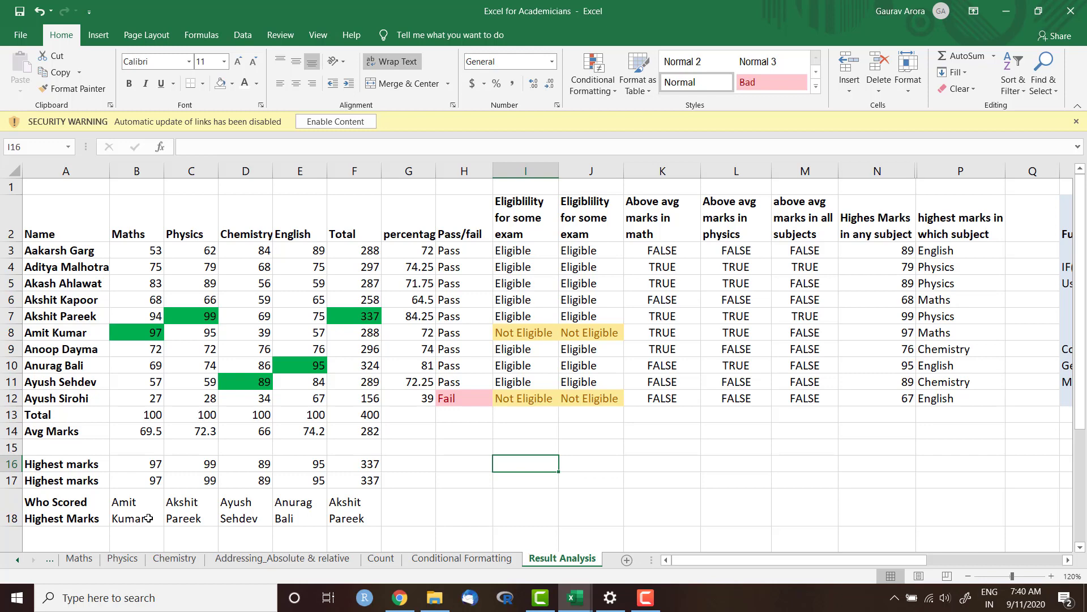
left_click_drag(1081, 269, 1082, 357)
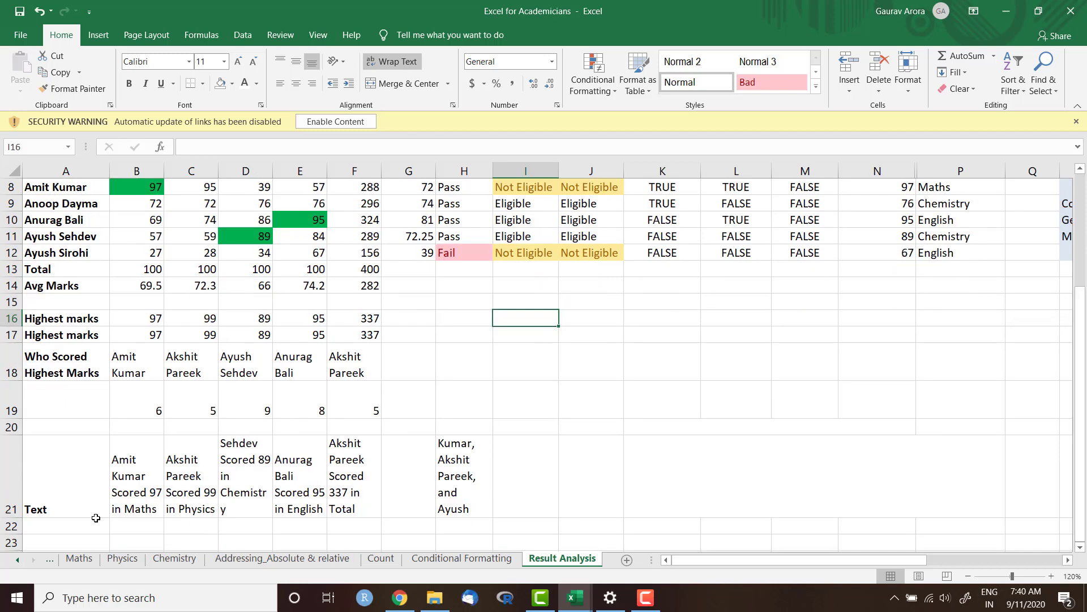
left_click(149, 254)
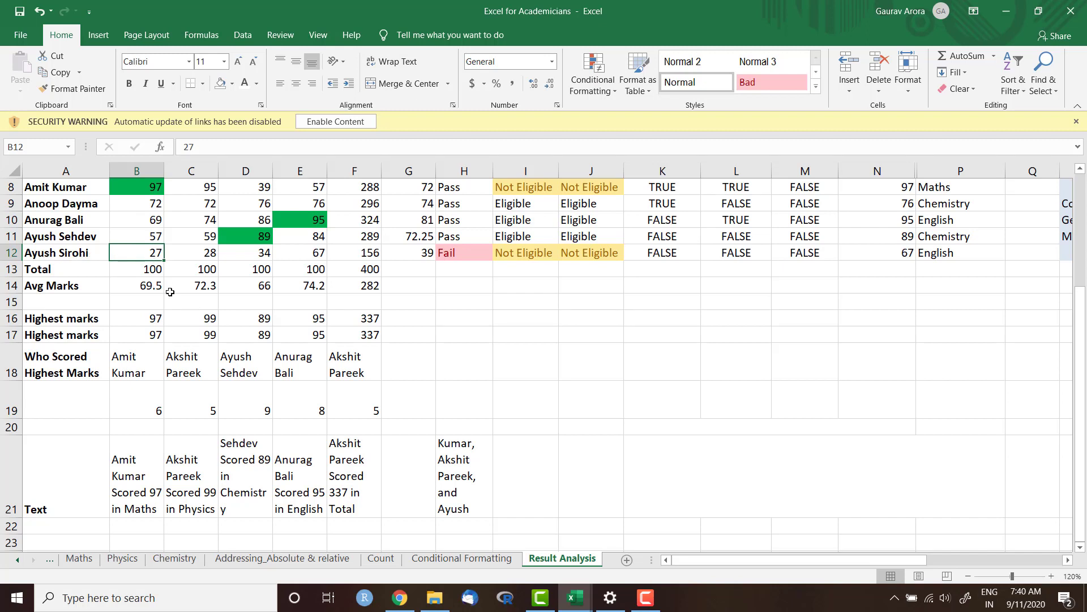
type("98")
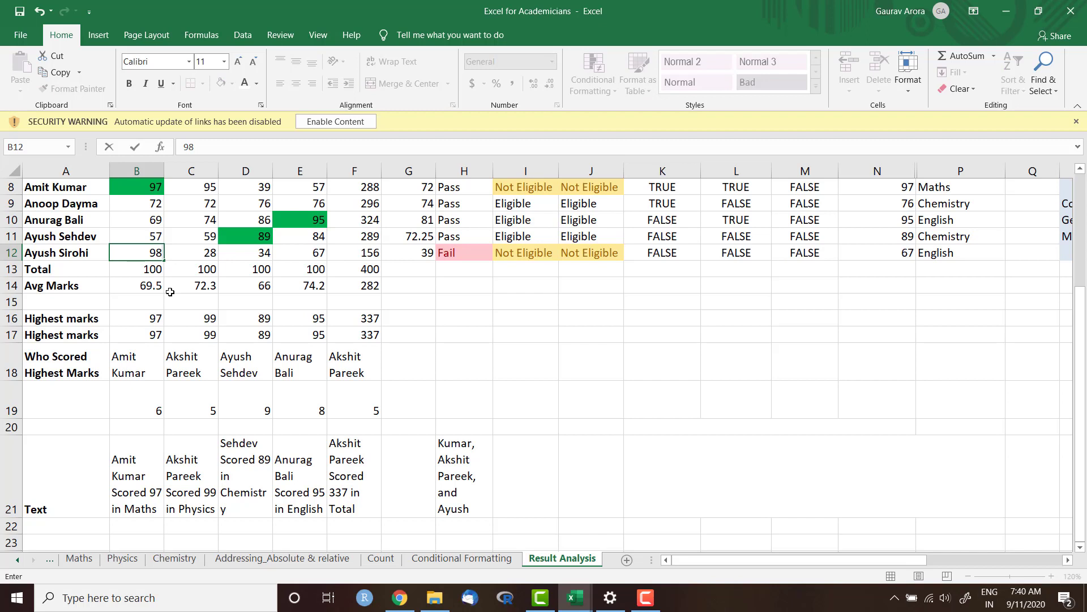
key("Return")
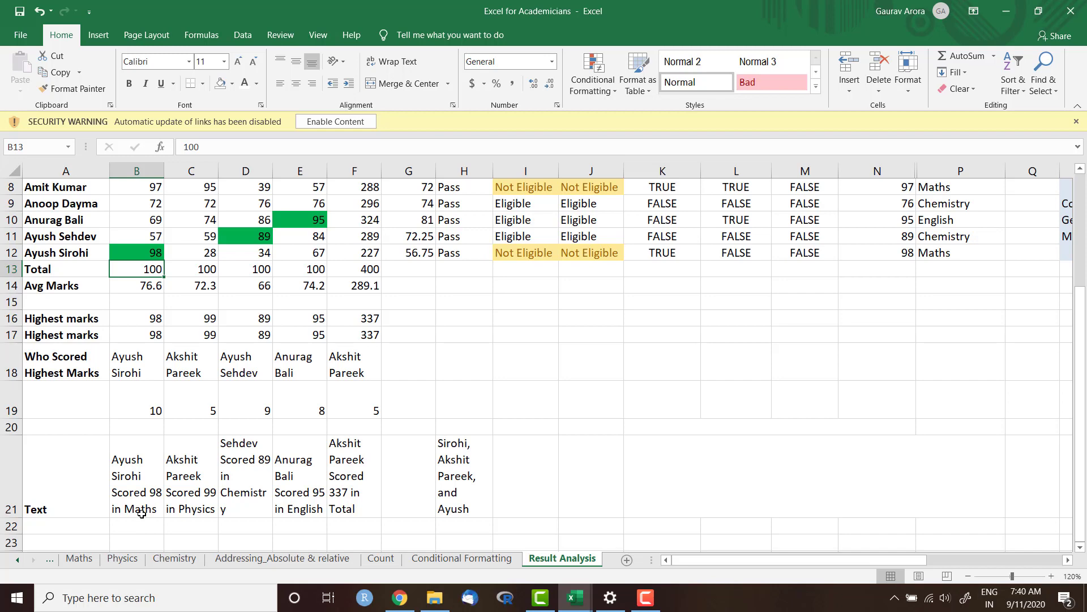
key("ctrl+z")
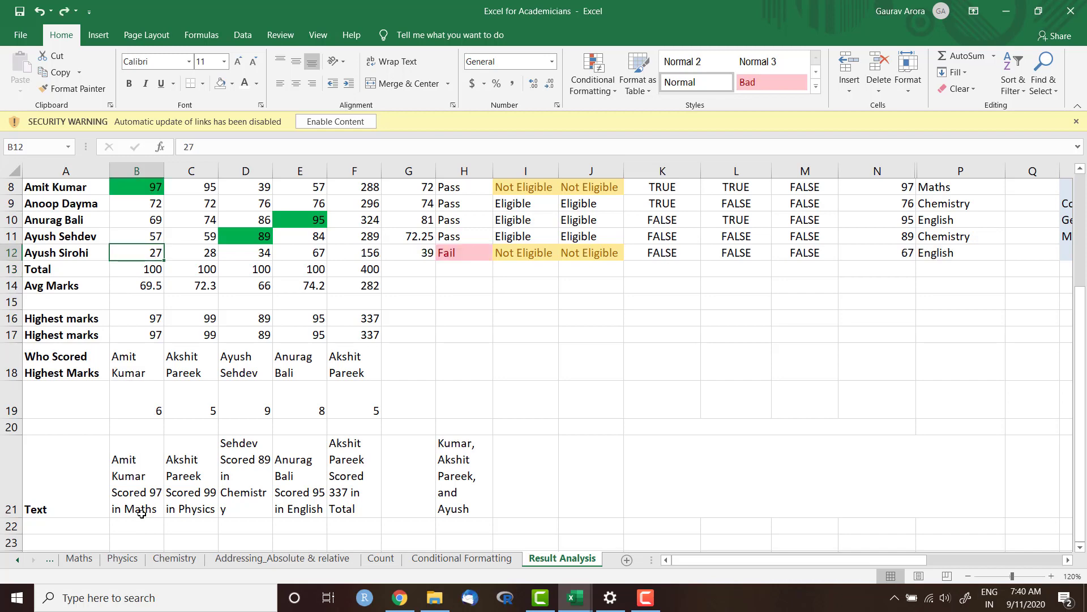
Step: Compare the Result Analysis sheet with the Book1 workbook, and look through the Maths, Physics and Chemistry source sheets
left_click(751, 484)
left_click_drag(1083, 338, 1084, 241)
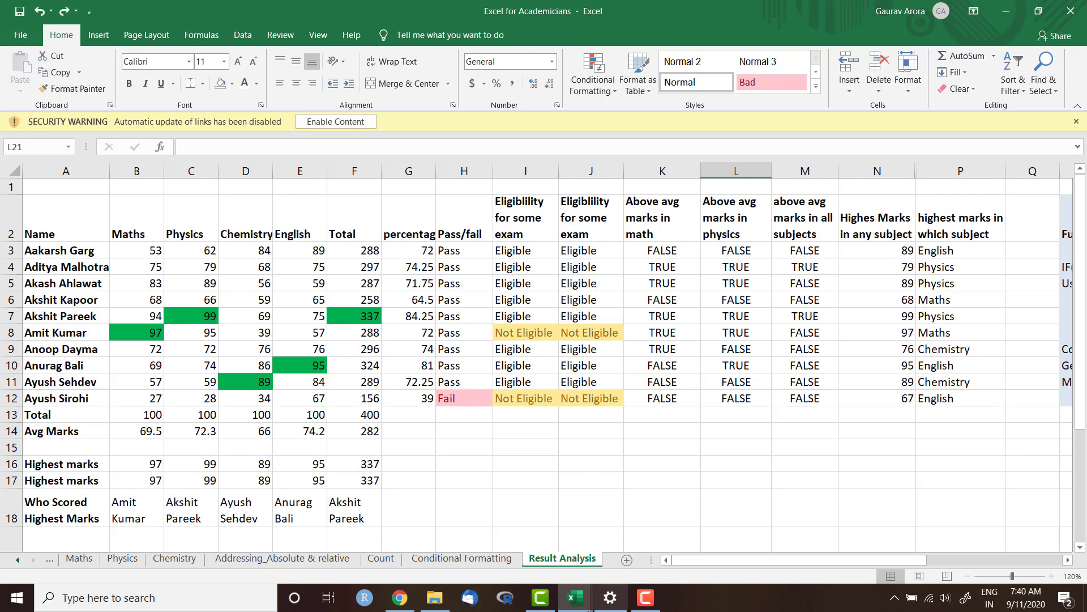
left_click(575, 597)
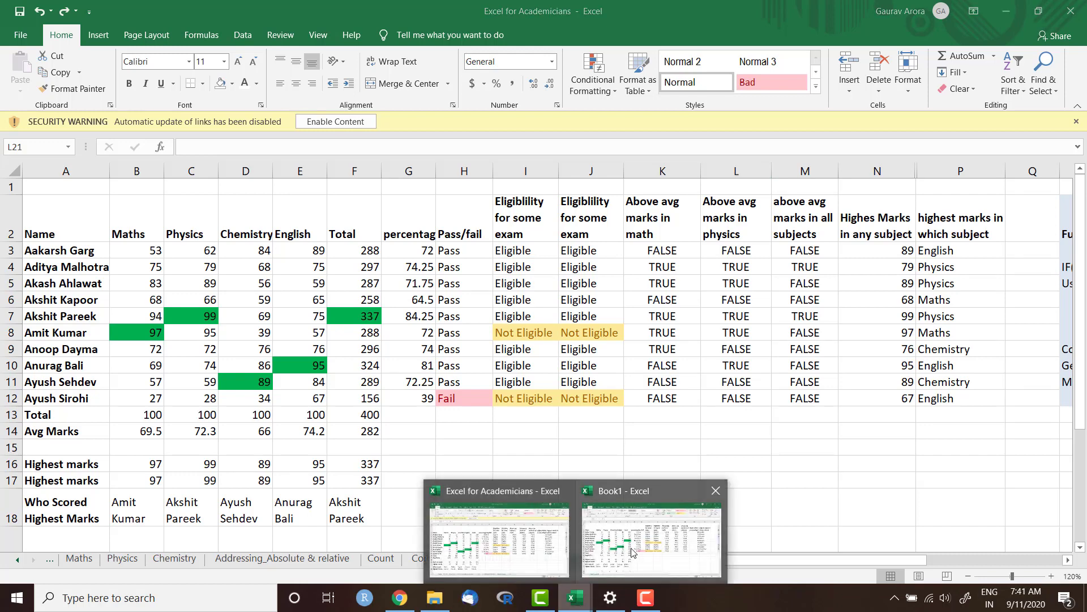
left_click(608, 564)
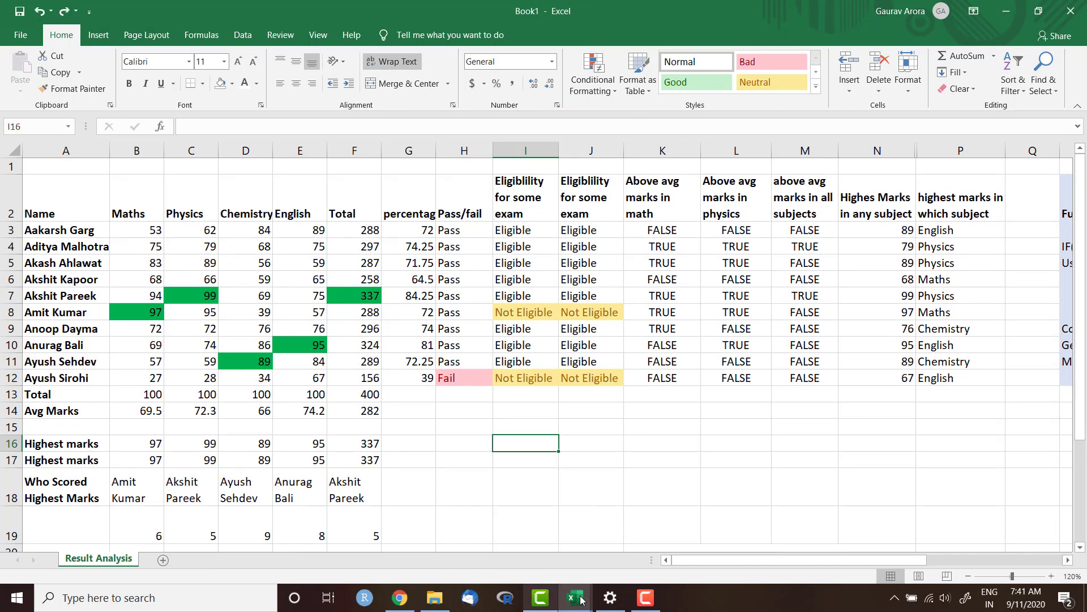
mouse_move(575, 598)
left_click(482, 560)
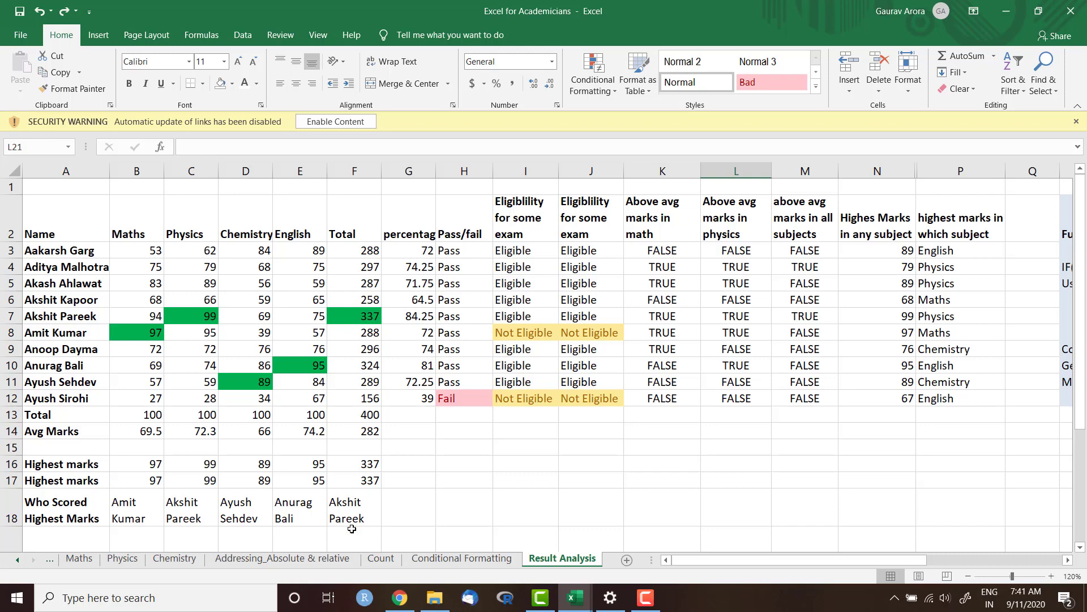
left_click(85, 560)
left_click(122, 560)
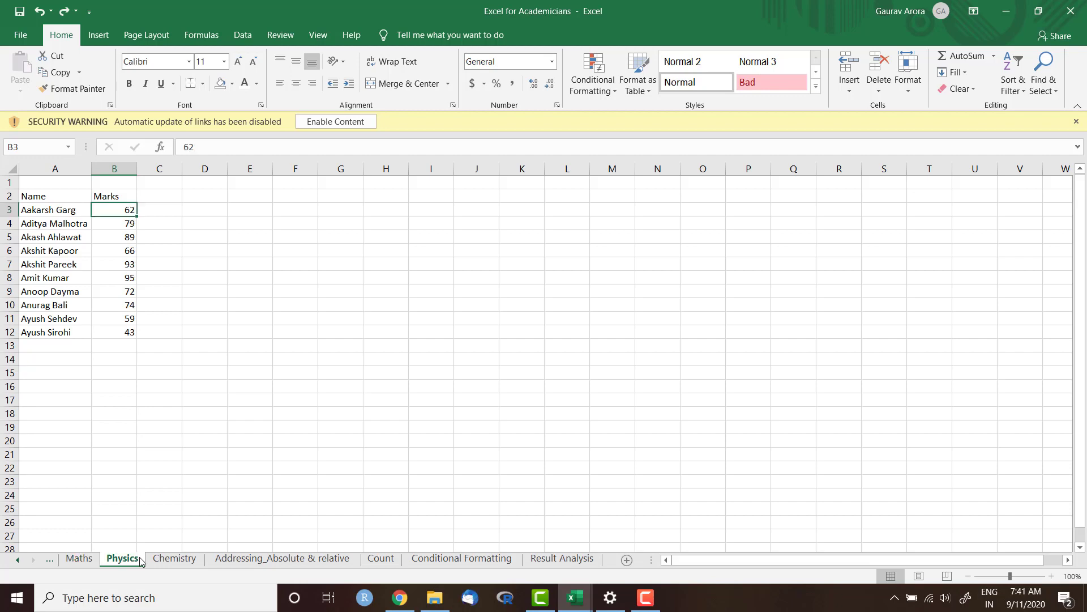
left_click(173, 559)
left_click(577, 560)
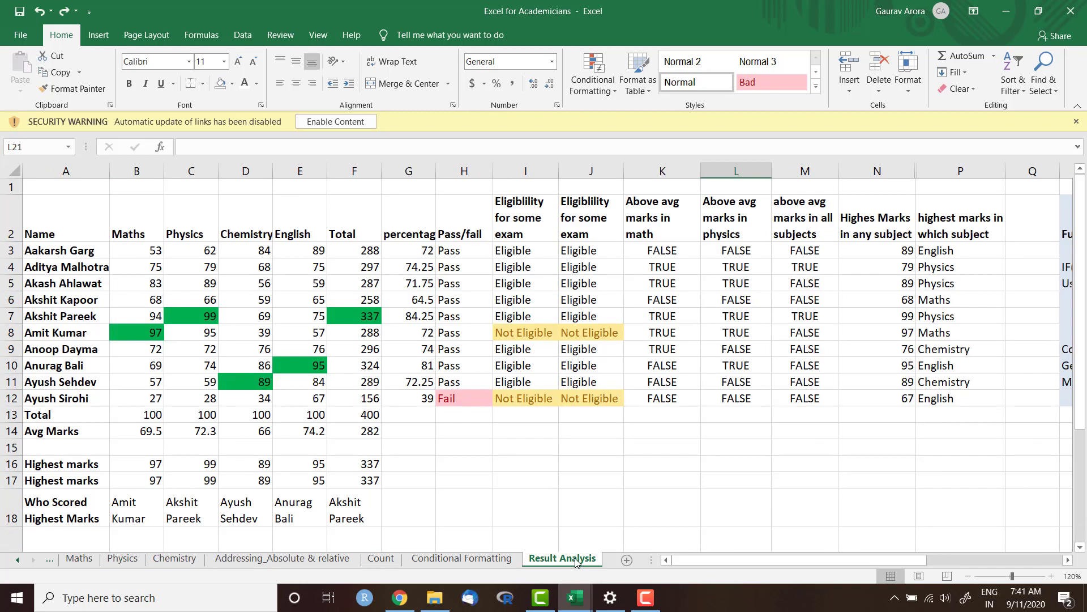
Step: Switch to the Book1 workbook and clear the calculated results in F3:P12 and the summary rows below the marks
mouse_move(575, 597)
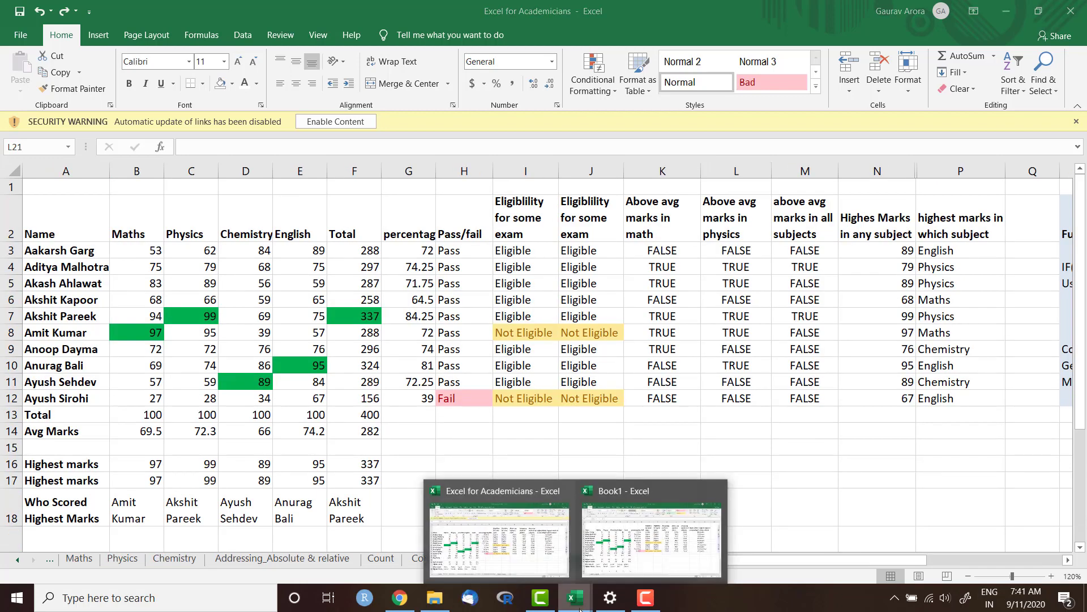
left_click(651, 533)
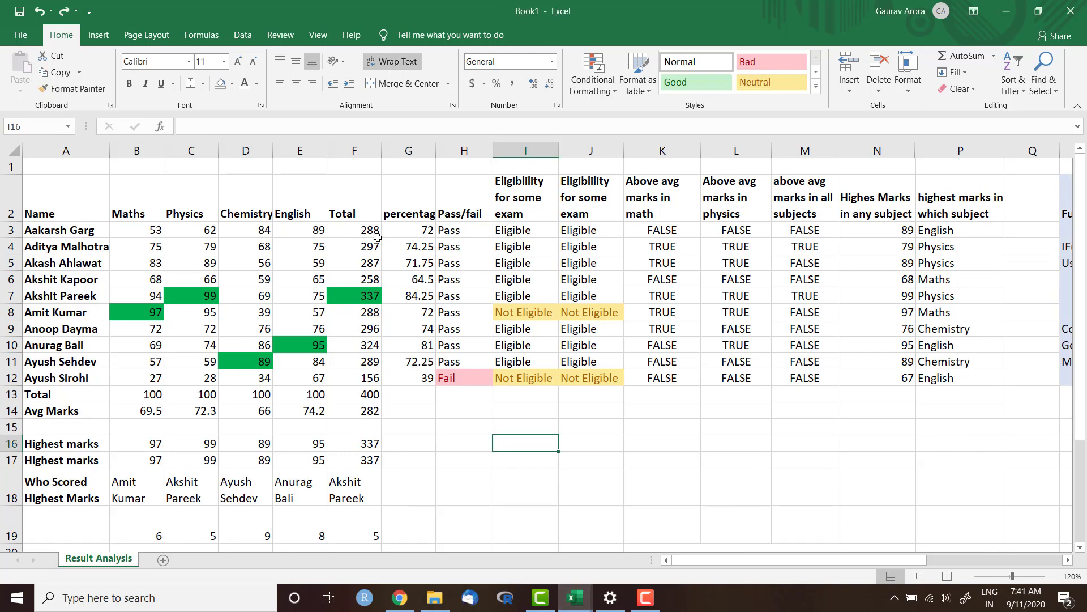
left_click_drag(360, 232, 955, 377)
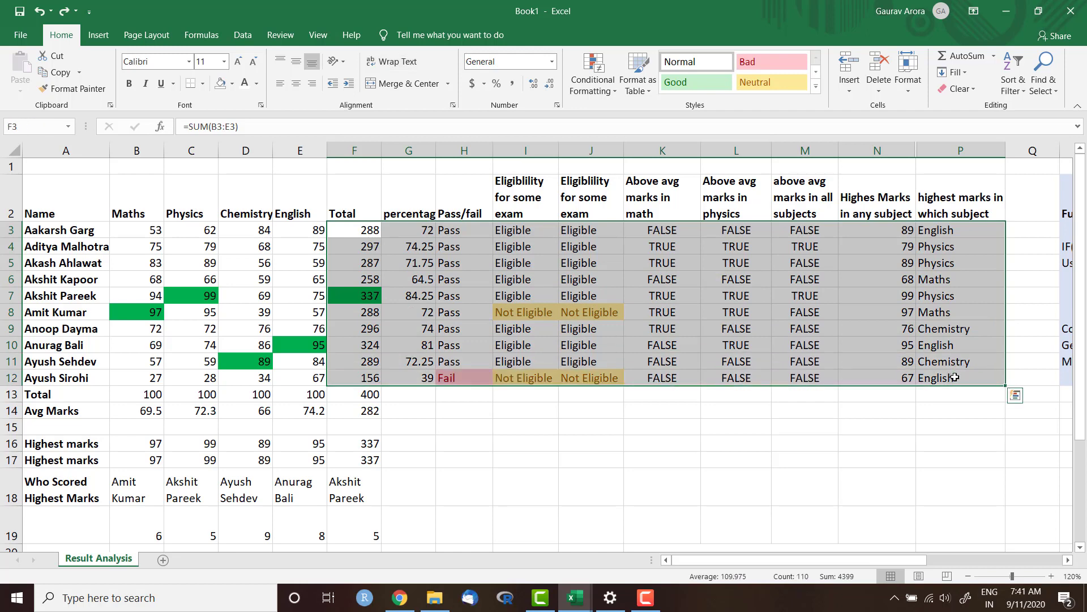
key("Delete")
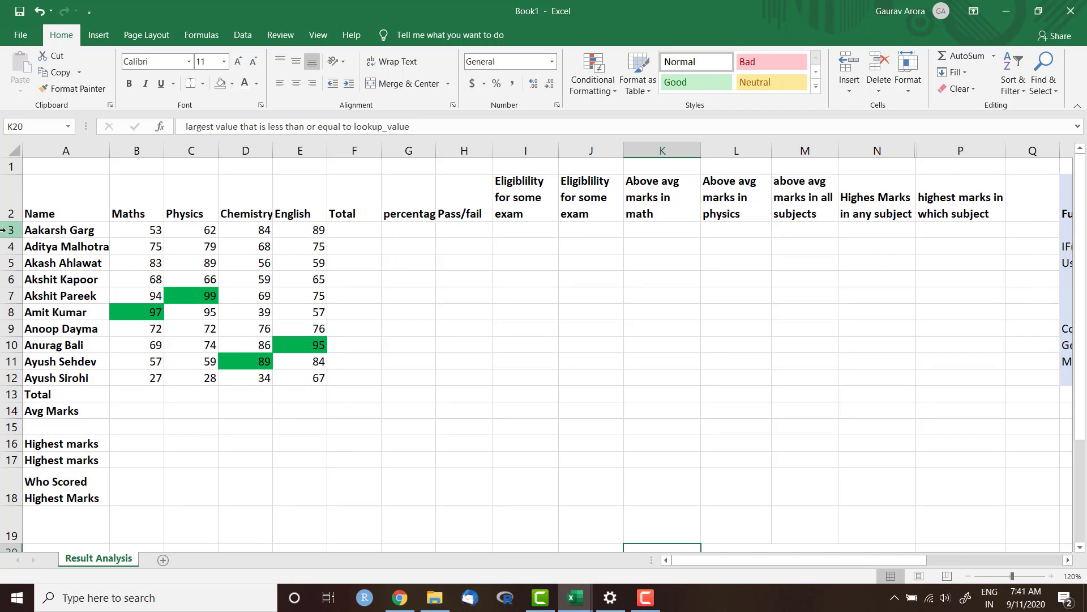
Step: Insert a column before Total with the heading "hindi", and undo both the heading and the inserted column
key("ctrl+z")
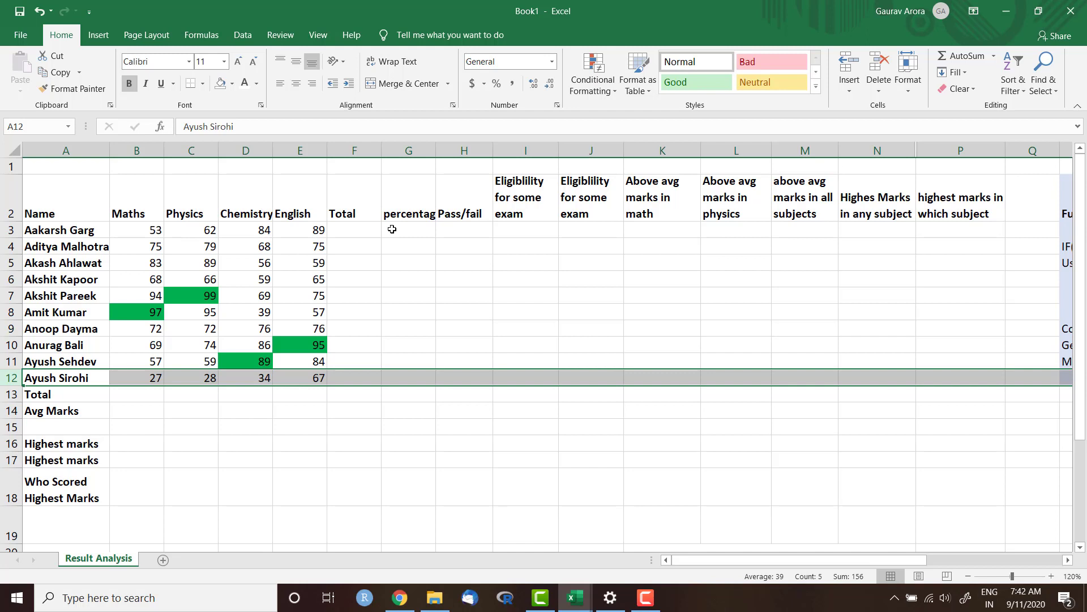
left_click(363, 145)
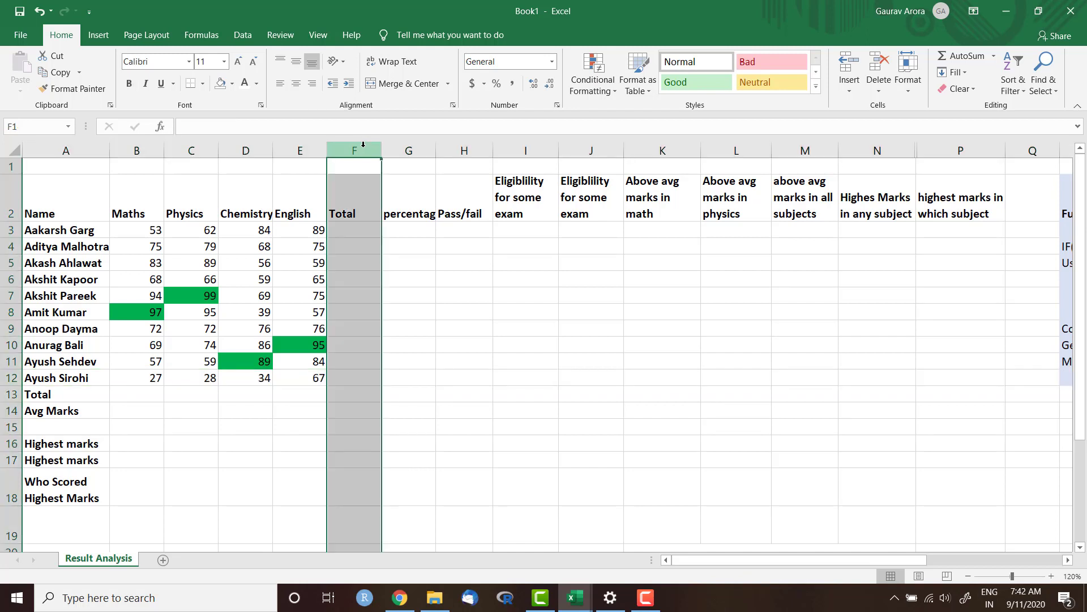
key("ctrl+plus")
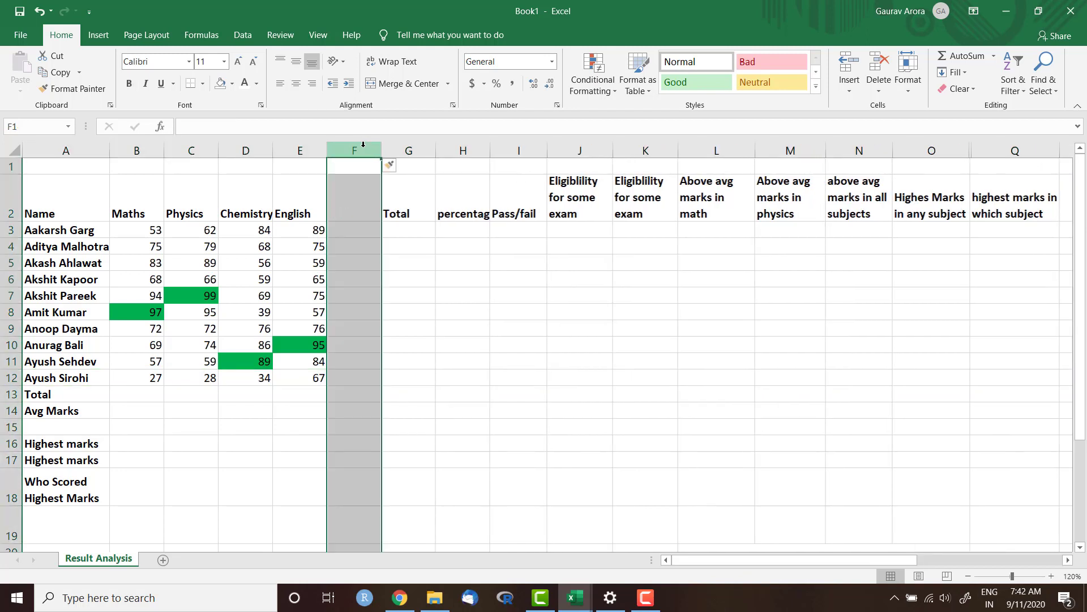
left_click(339, 214)
type("hindi")
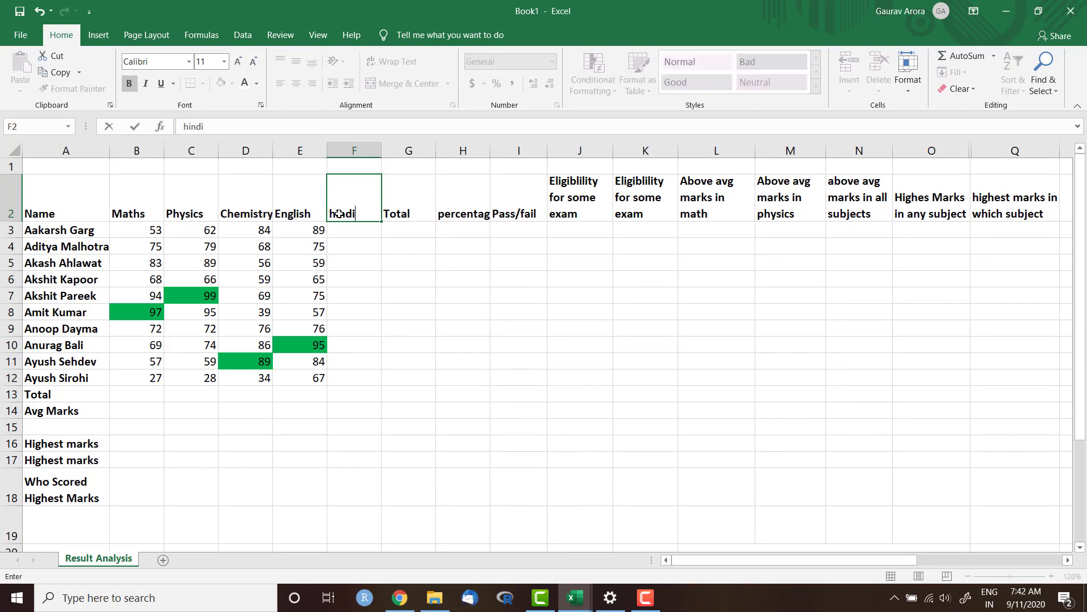
key("Return")
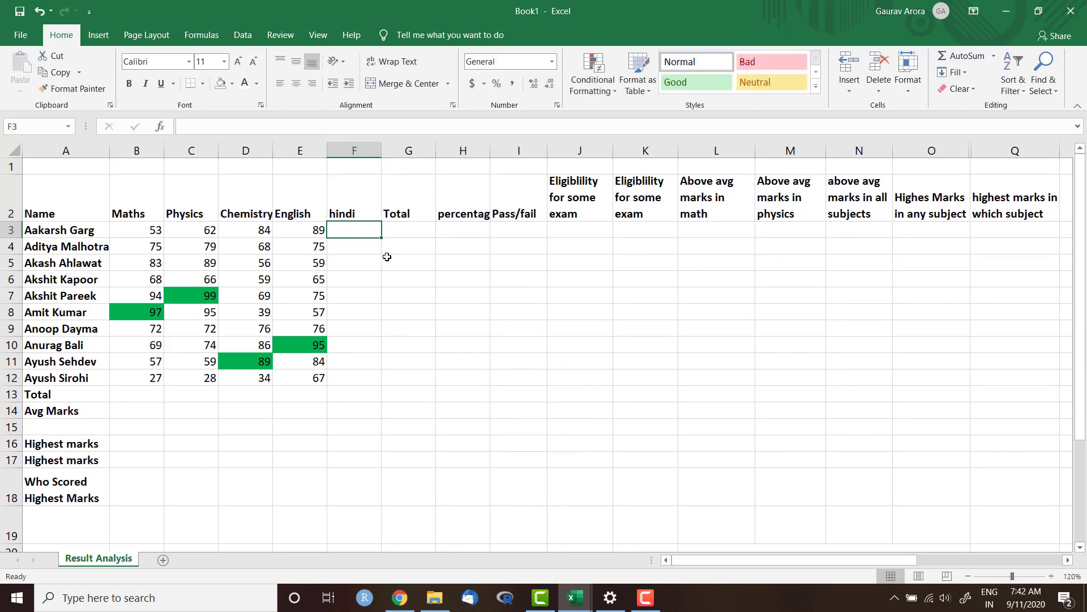
key("ctrl+z")
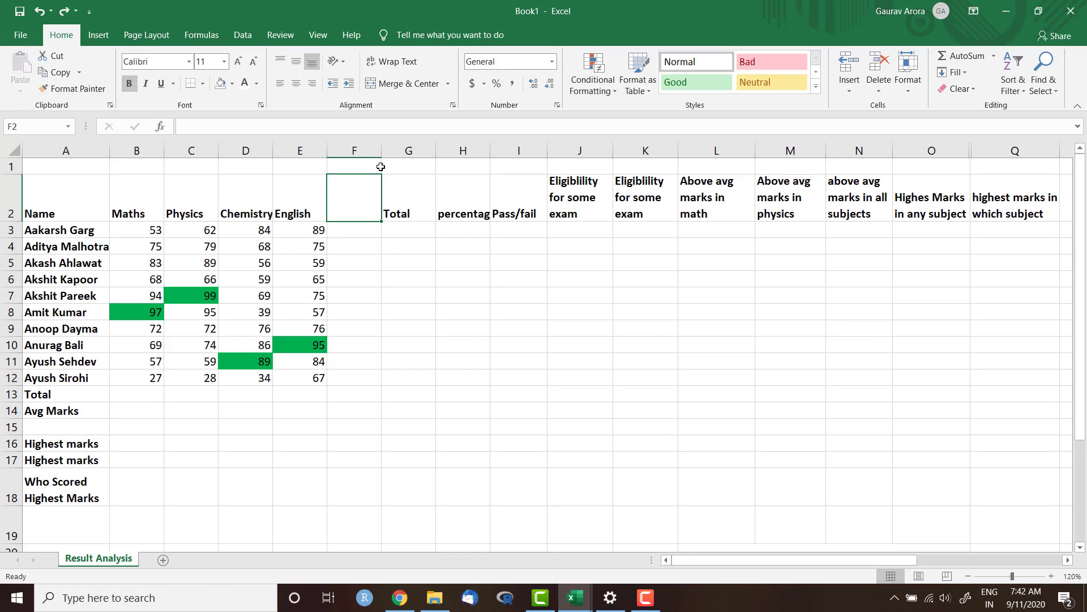
key("ctrl+z")
left_click_drag(445, 341, 443, 334)
Step: Use AutoSum in F3 to total the first student's marks over B3:E3, and review the resulting formula's range
left_click(355, 234)
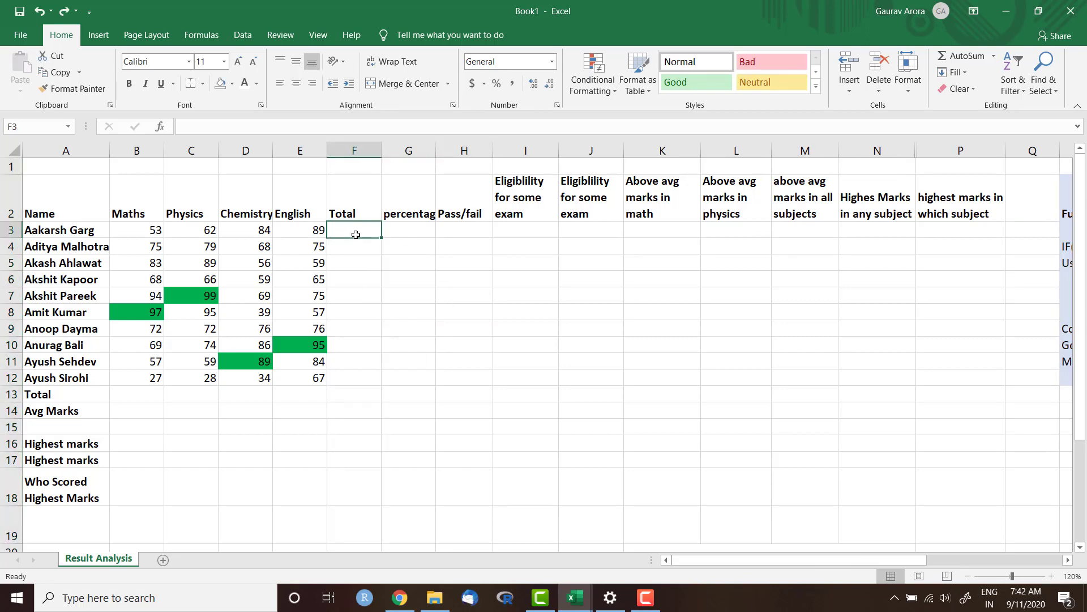
type("=")
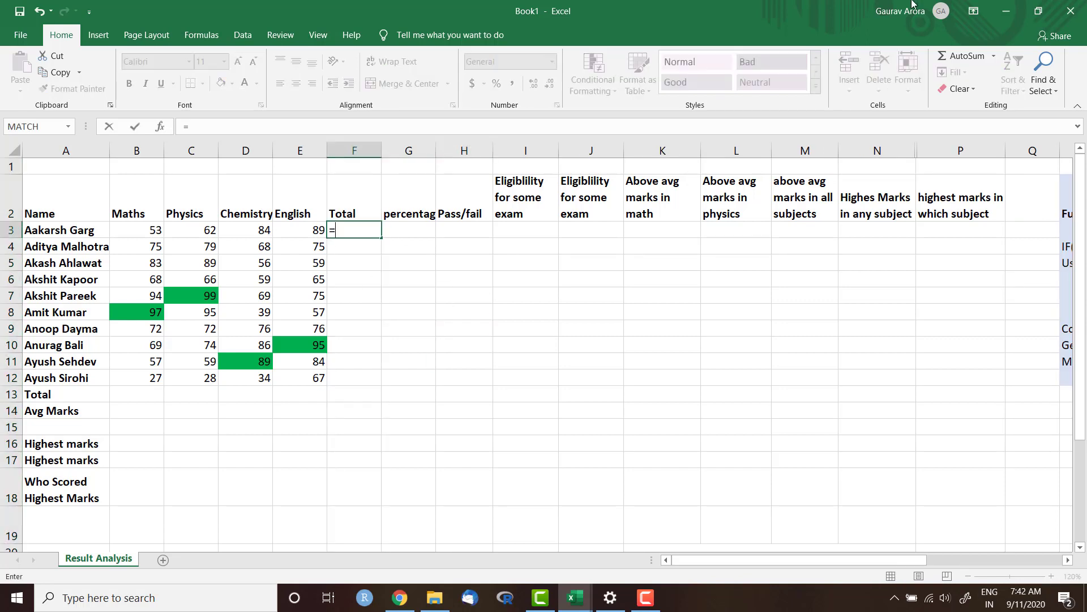
left_click(961, 57)
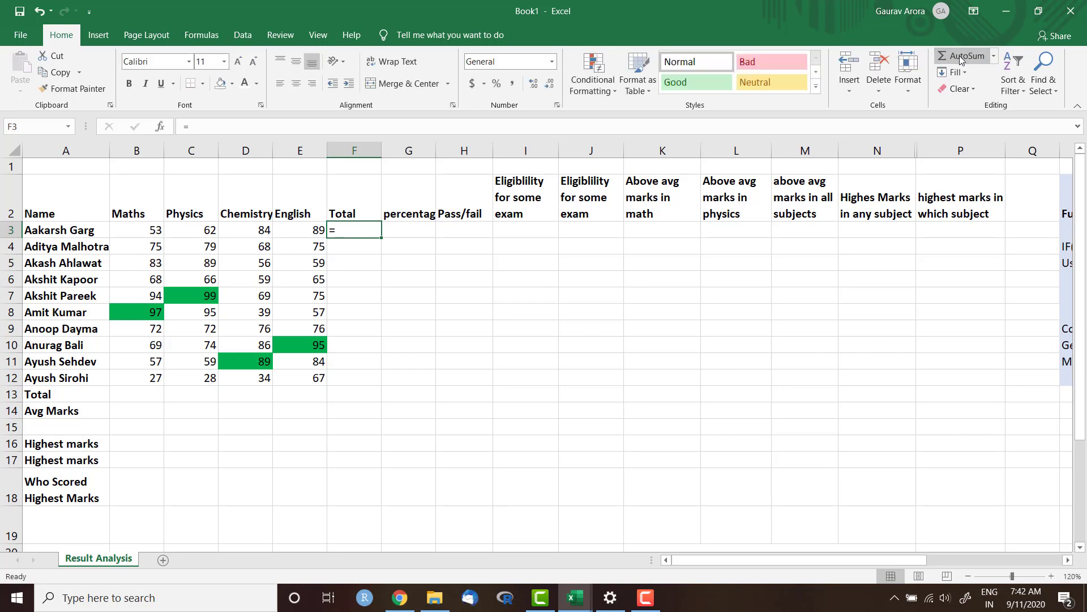
left_click(959, 56)
left_click(959, 56)
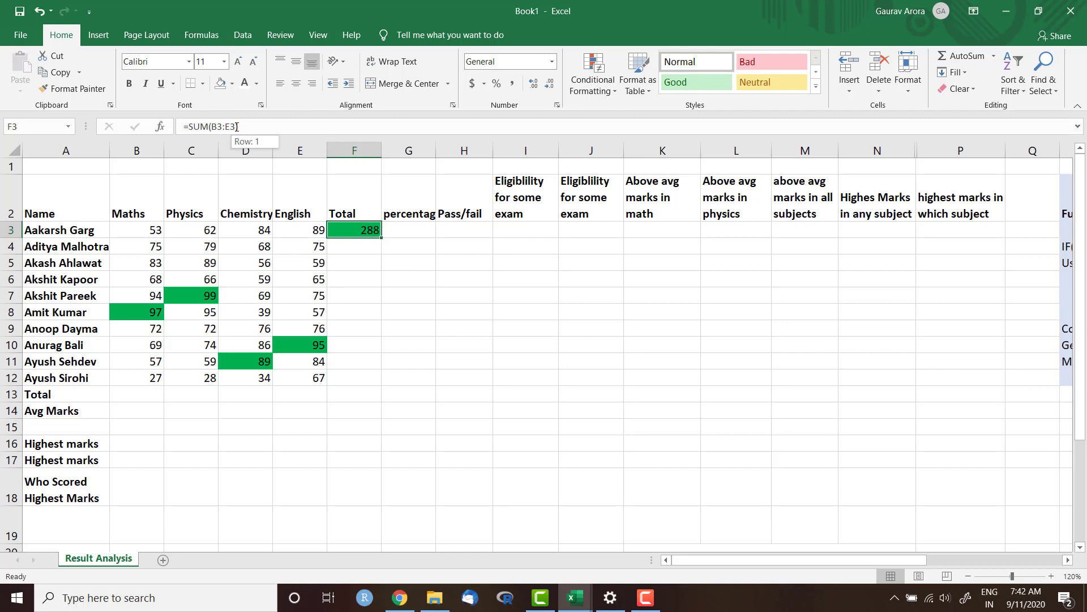
left_click_drag(236, 126, 210, 126)
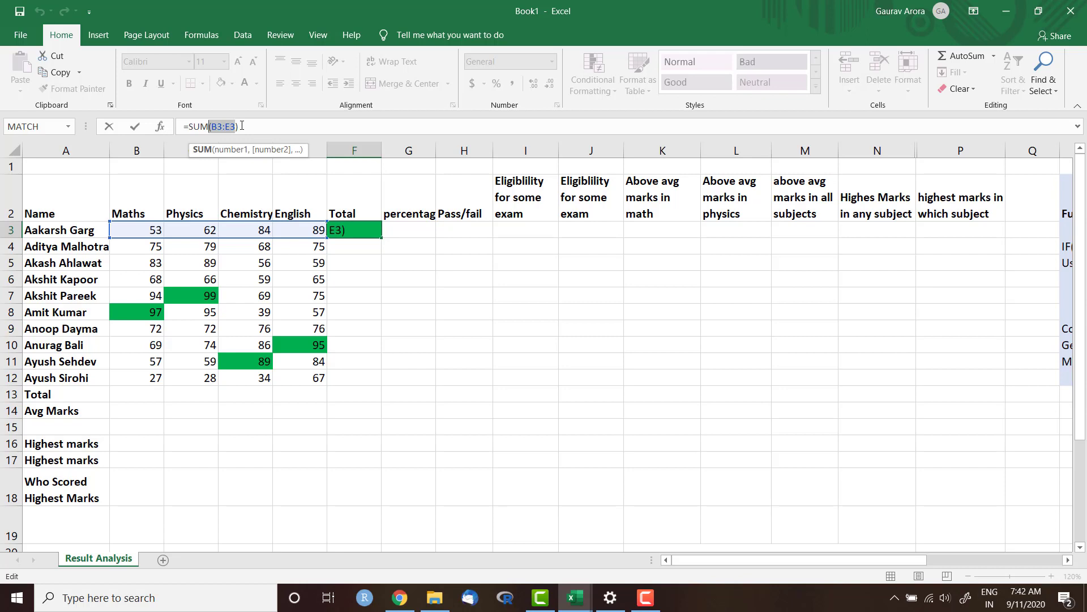
key("Return")
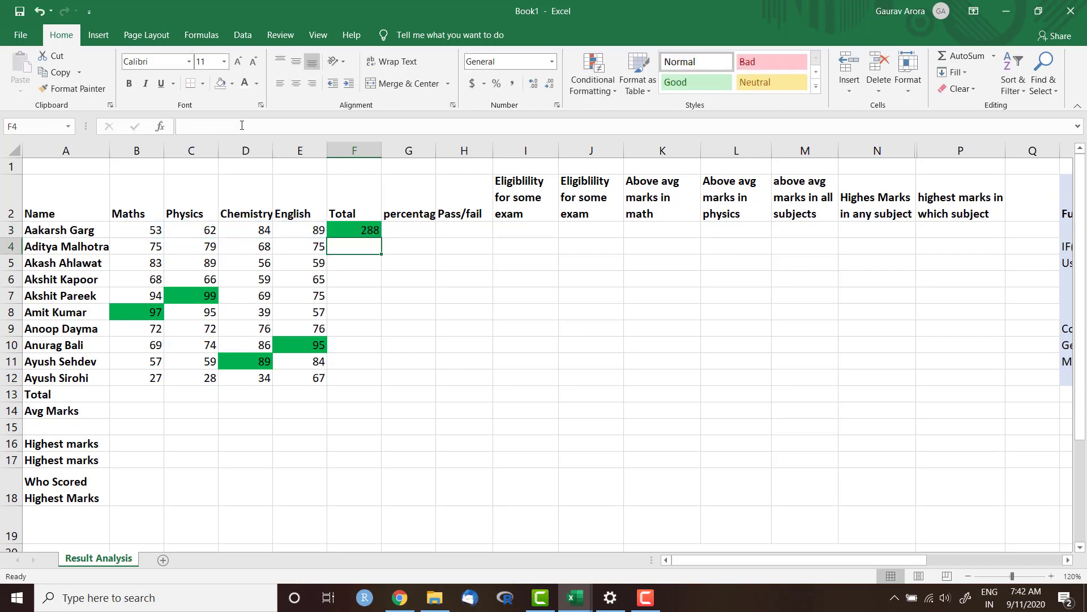
left_click(369, 231)
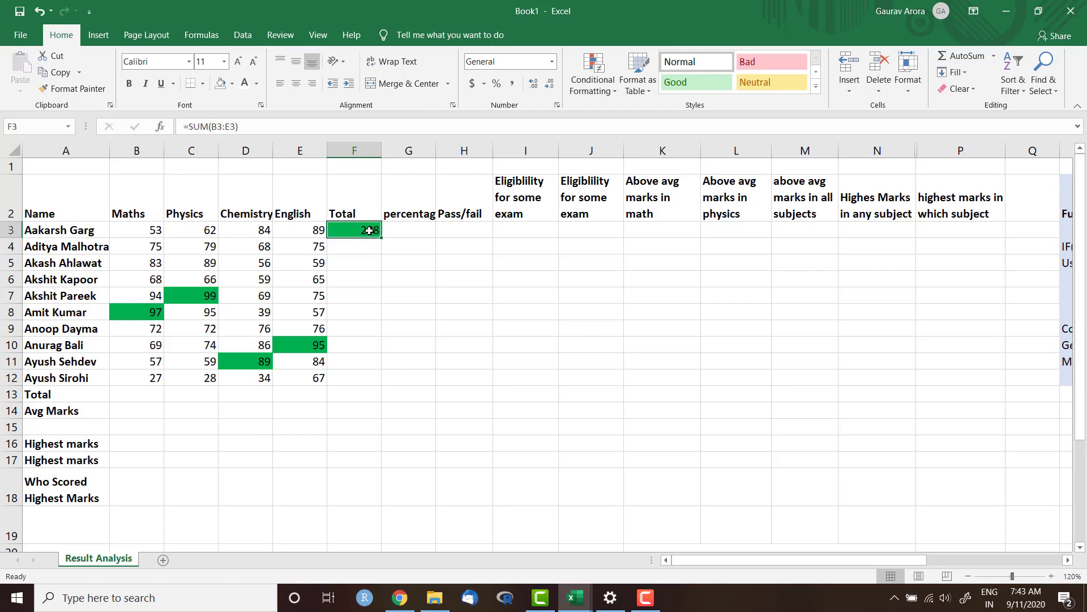
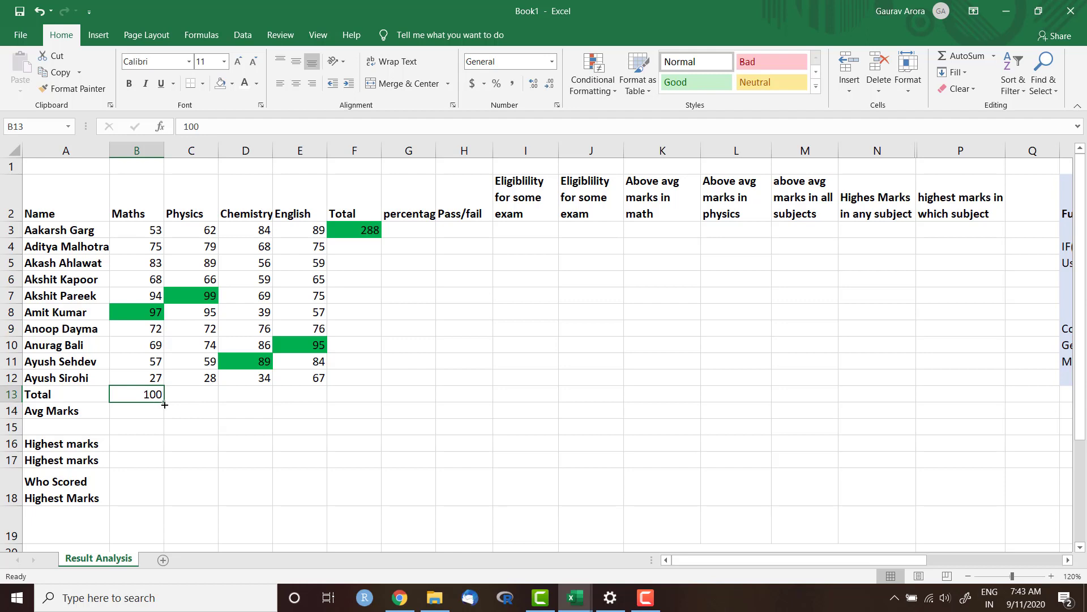
Step: Fill the maximum mark of 100 in B13 across the remaining subjects to E13
left_click_drag(164, 401, 327, 407)
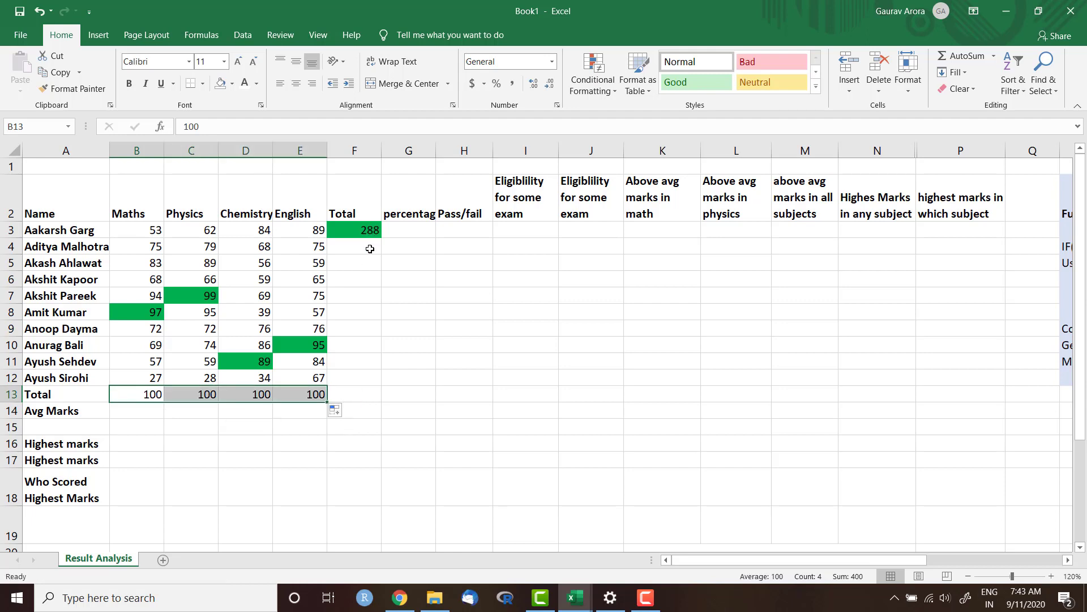
Step: Fill the total formula from F3 down the Total column and clear the surplus formula in F14
left_click(370, 247)
left_click(379, 230)
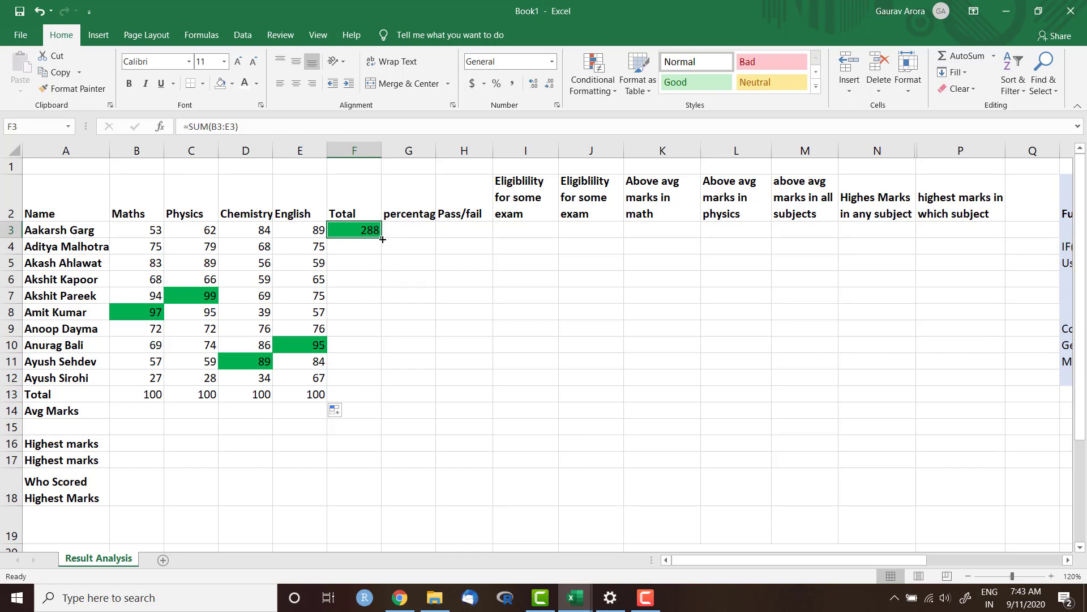
double_click(382, 240)
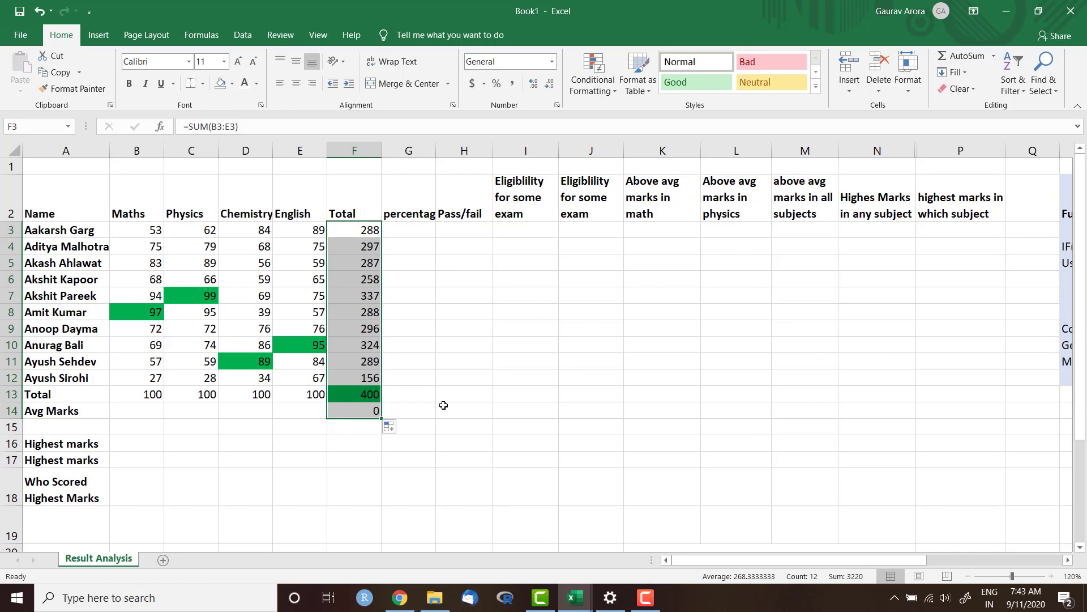
left_click(350, 411)
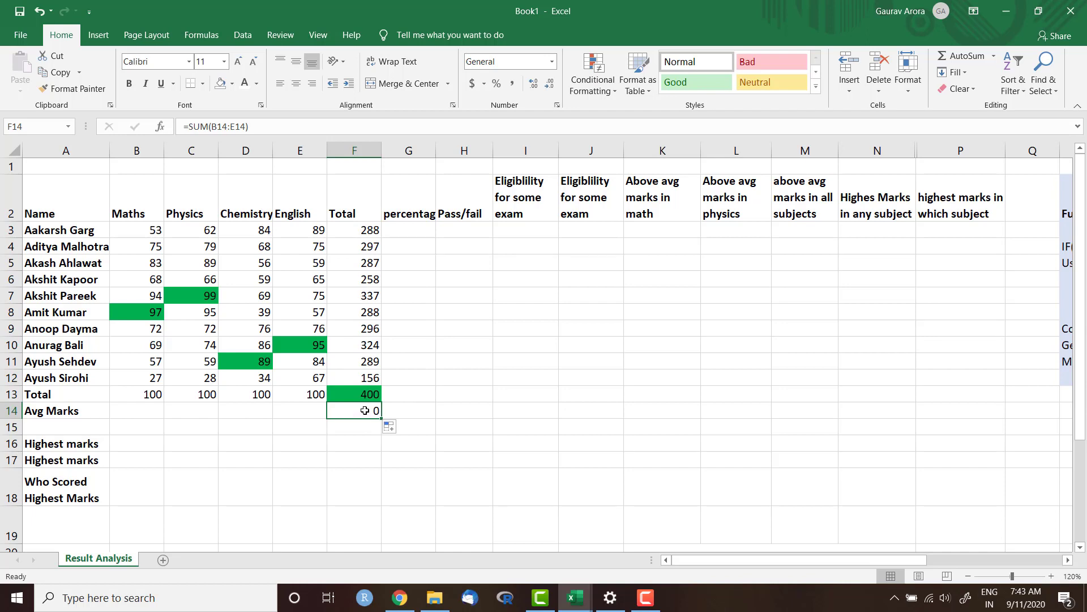
left_click(432, 398)
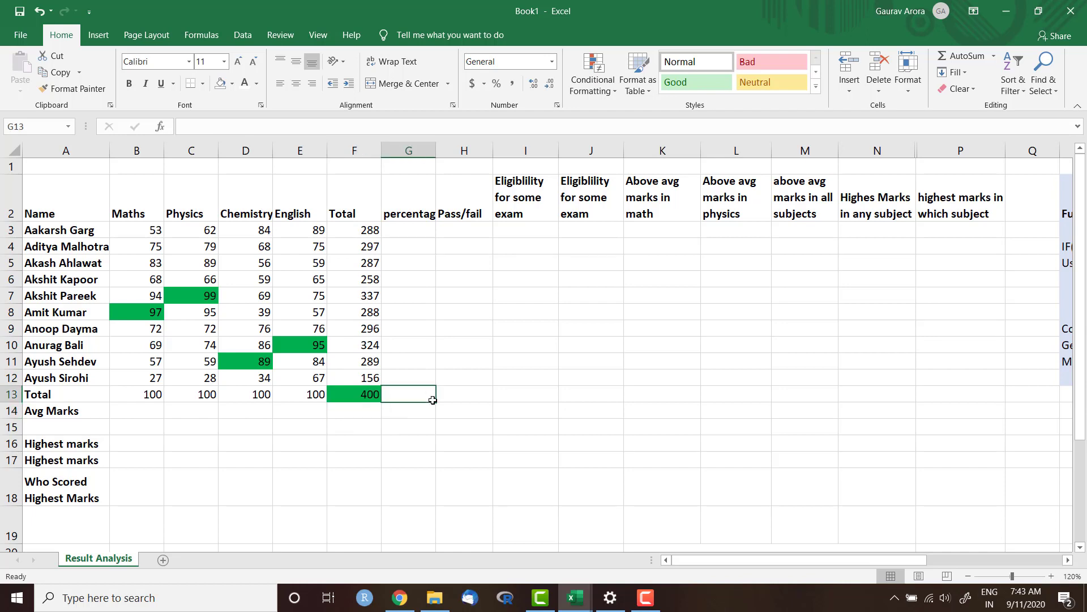
Step: Calculate the first student's percentage in G3 with =F3/F13% and fill the formula down to G14
left_click(403, 229)
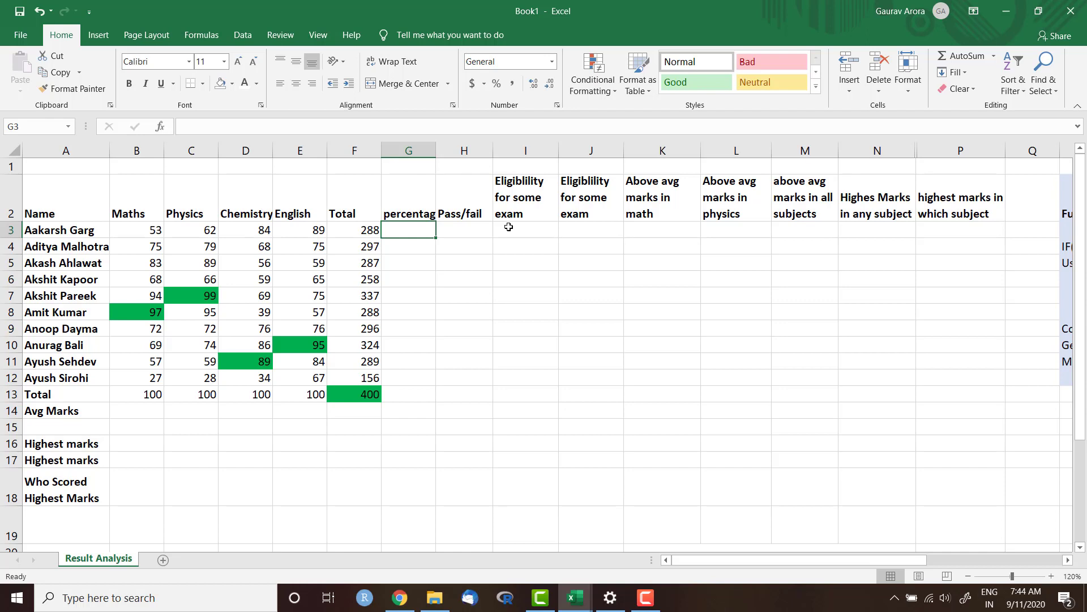
type("=")
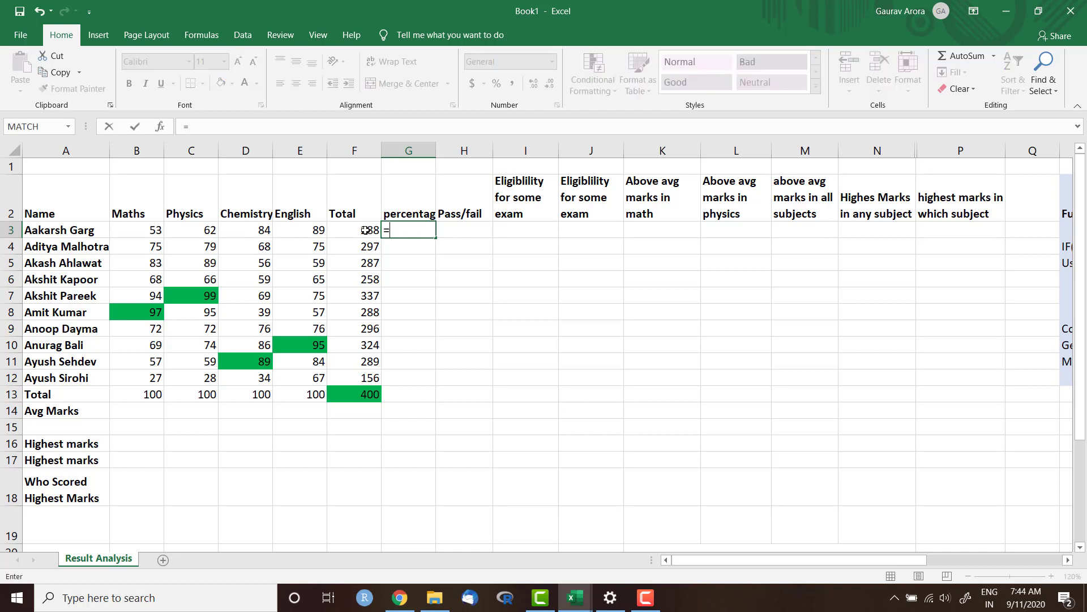
left_click(365, 230)
type("/")
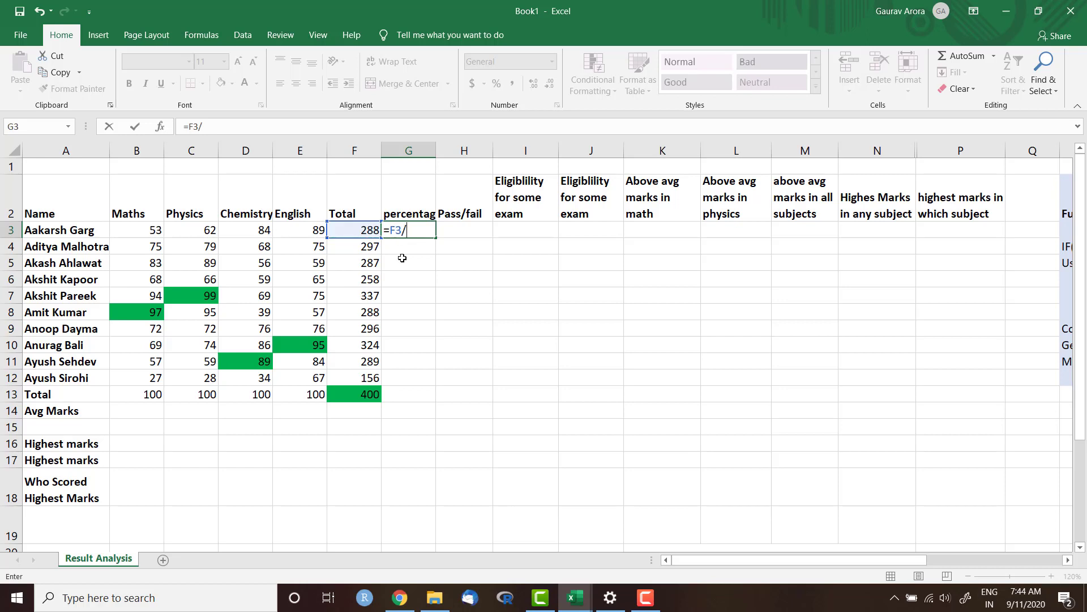
left_click(357, 393)
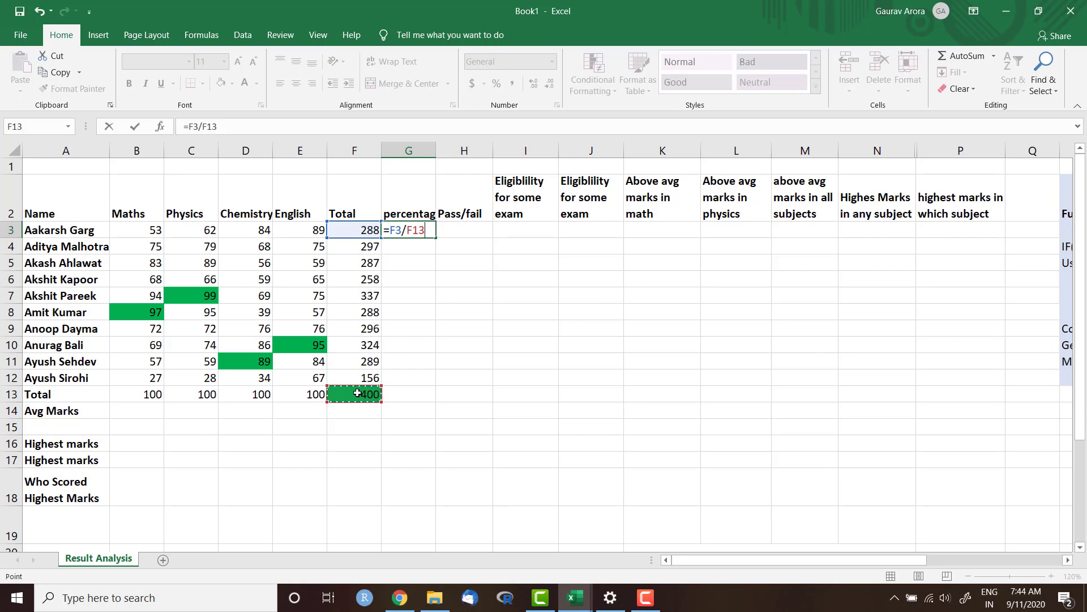
type("%")
key("Return")
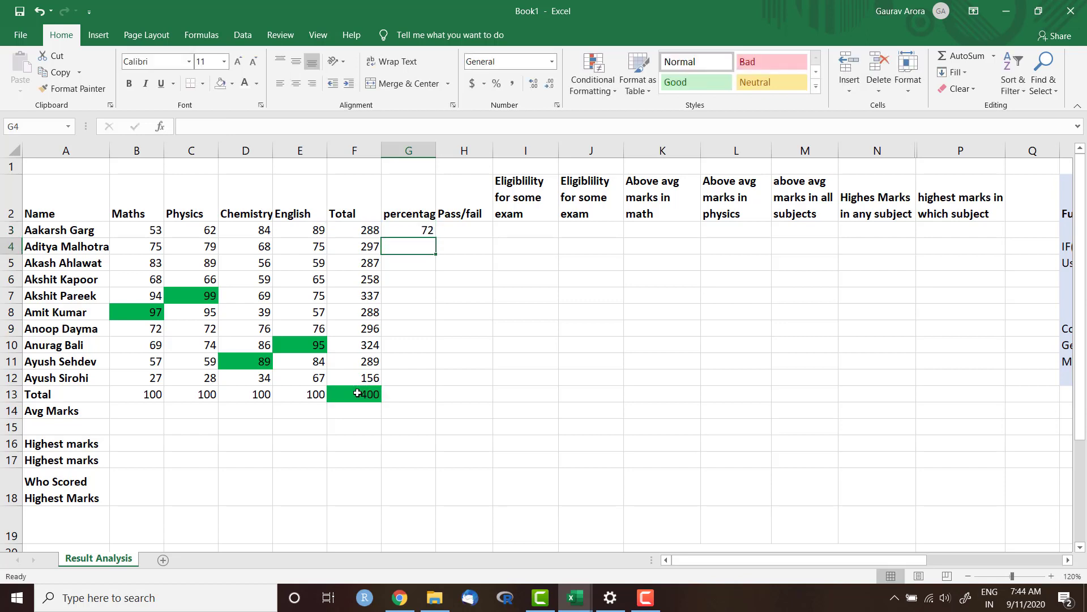
left_click(427, 228)
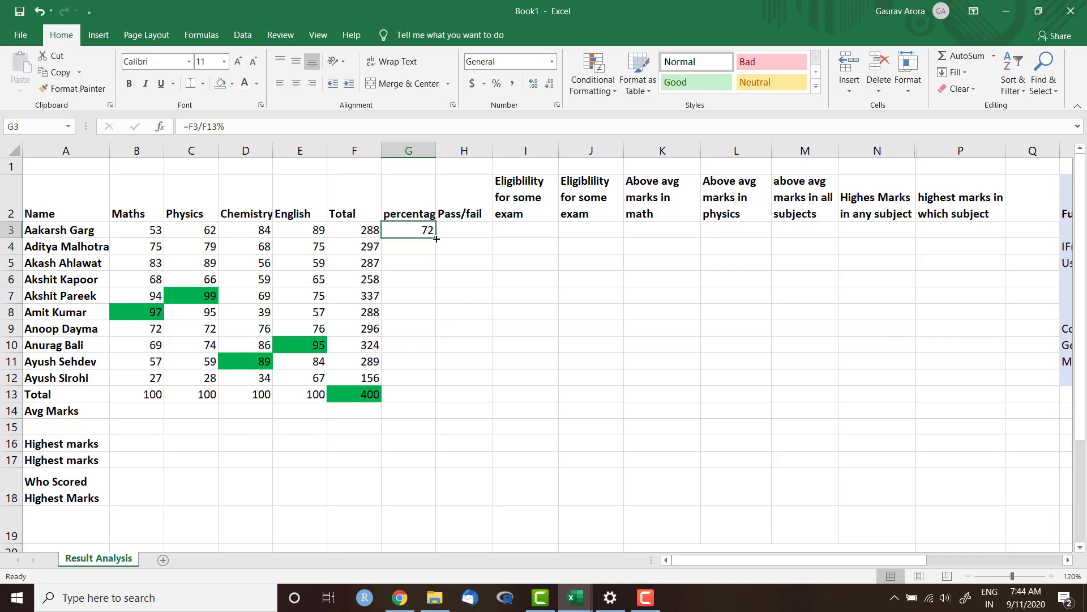
left_click_drag(436, 238, 436, 418)
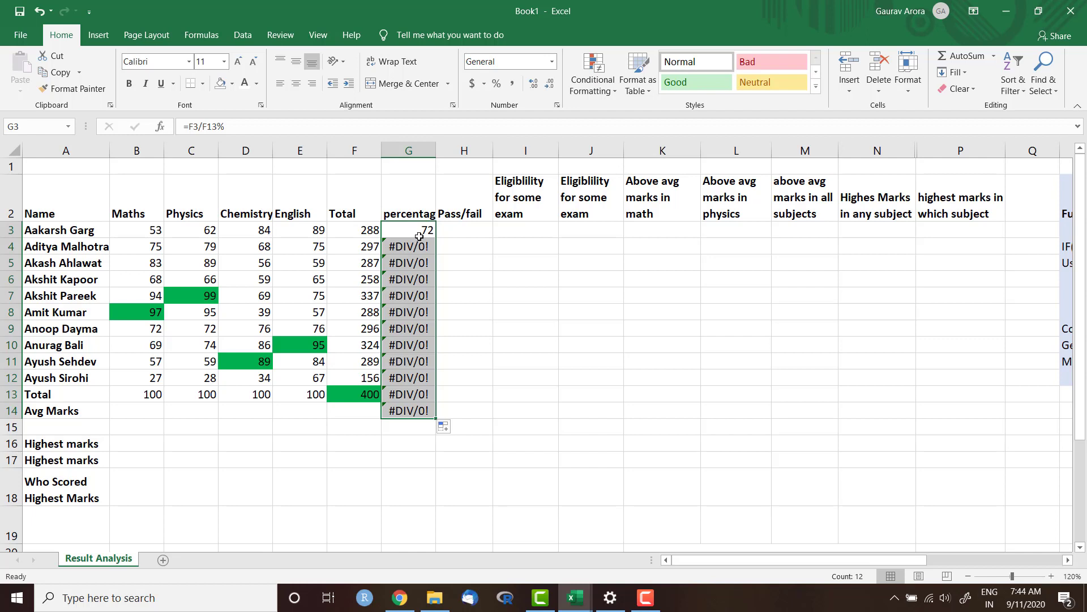
Step: Compare the percentage formulas in G3 and G4, and inspect F4 and F14, which G4 refers to
left_click(417, 229)
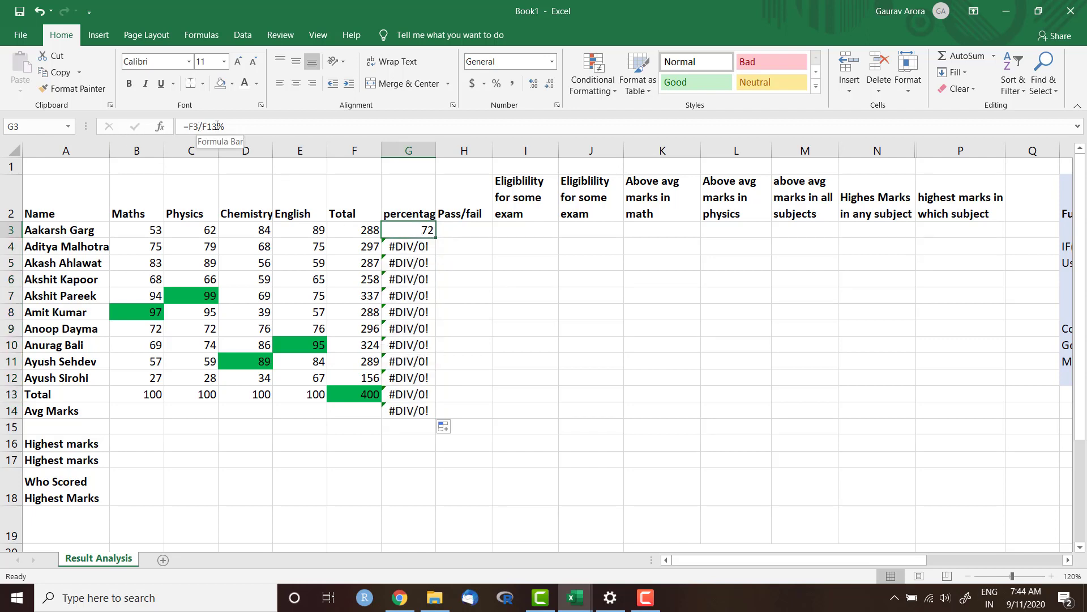
left_click(424, 247)
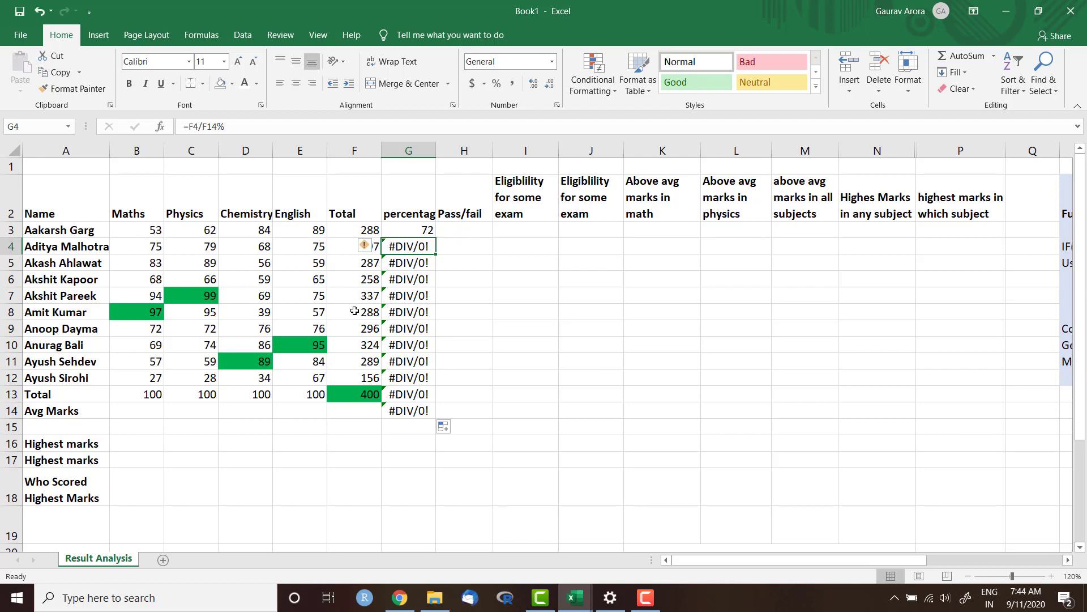
left_click(348, 247)
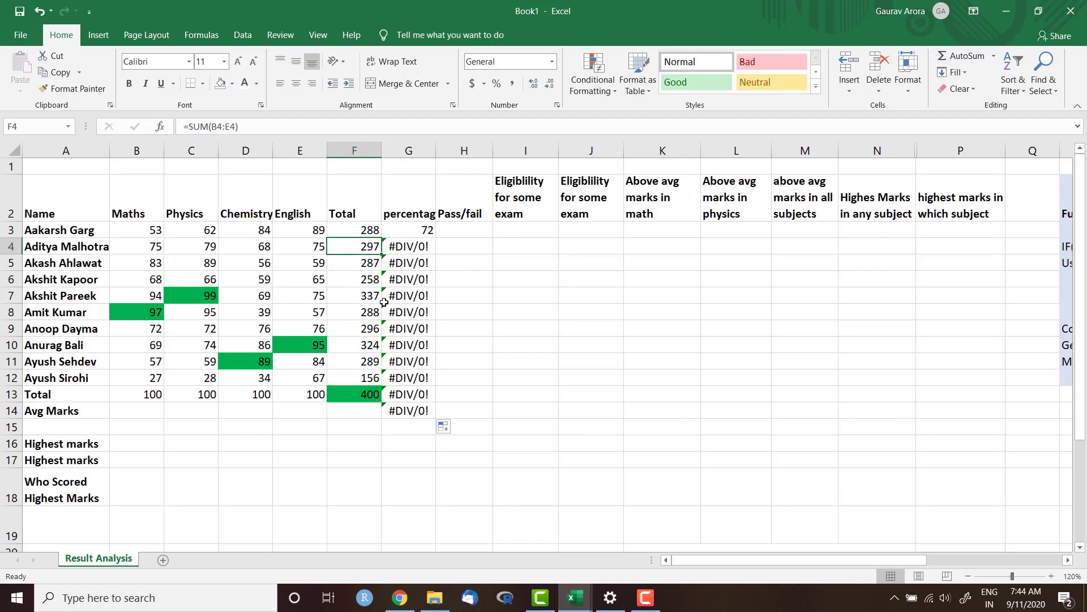
left_click(365, 411)
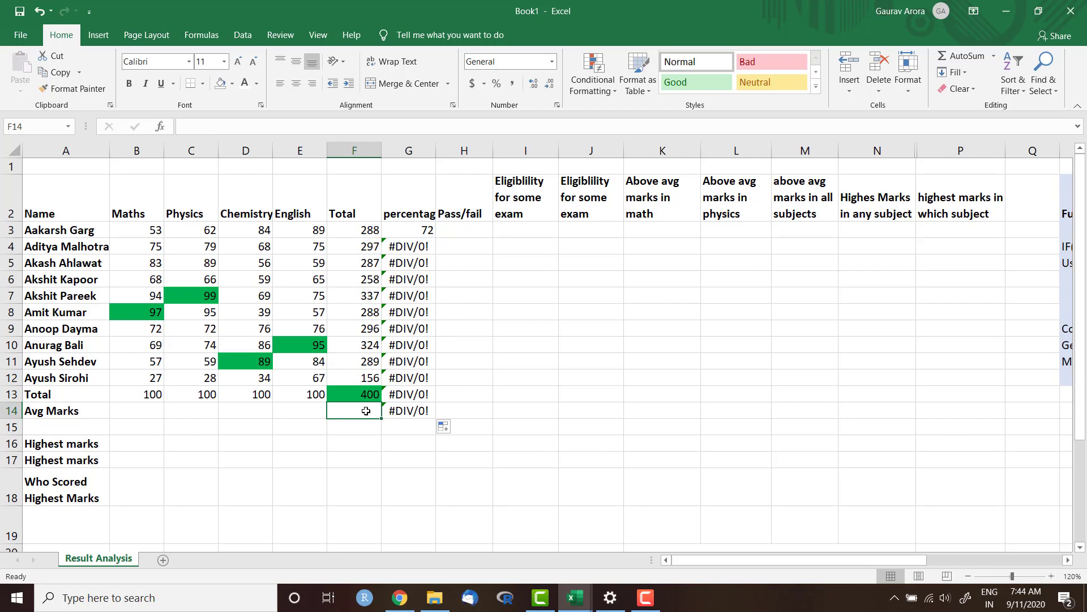
left_click(412, 248)
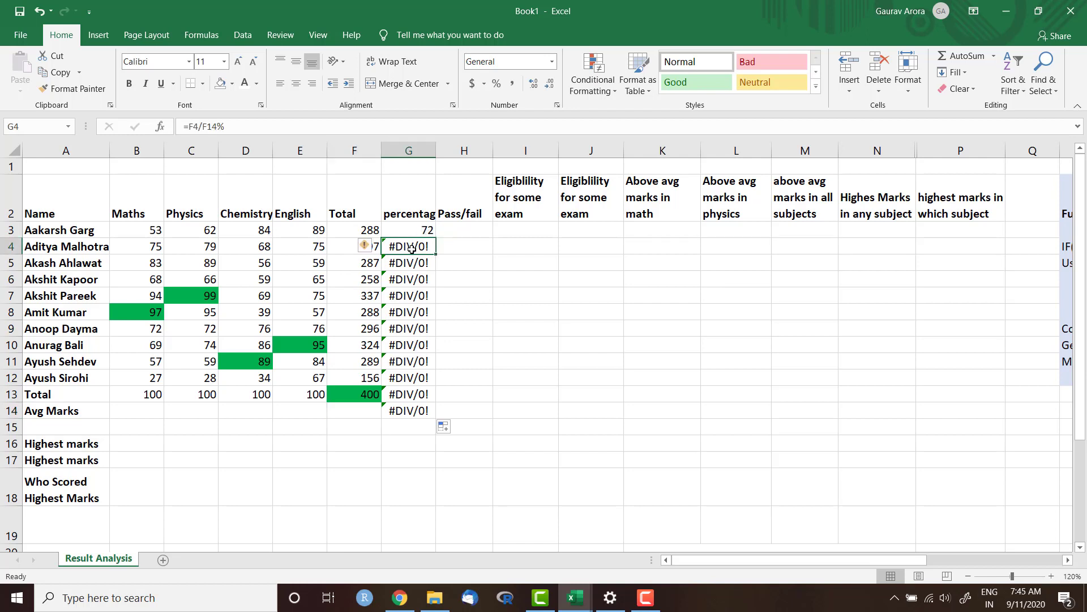
Step: Make the maximum total reference absolute in the G3 percentage formula, giving =F3/$F$13%
left_click(402, 230)
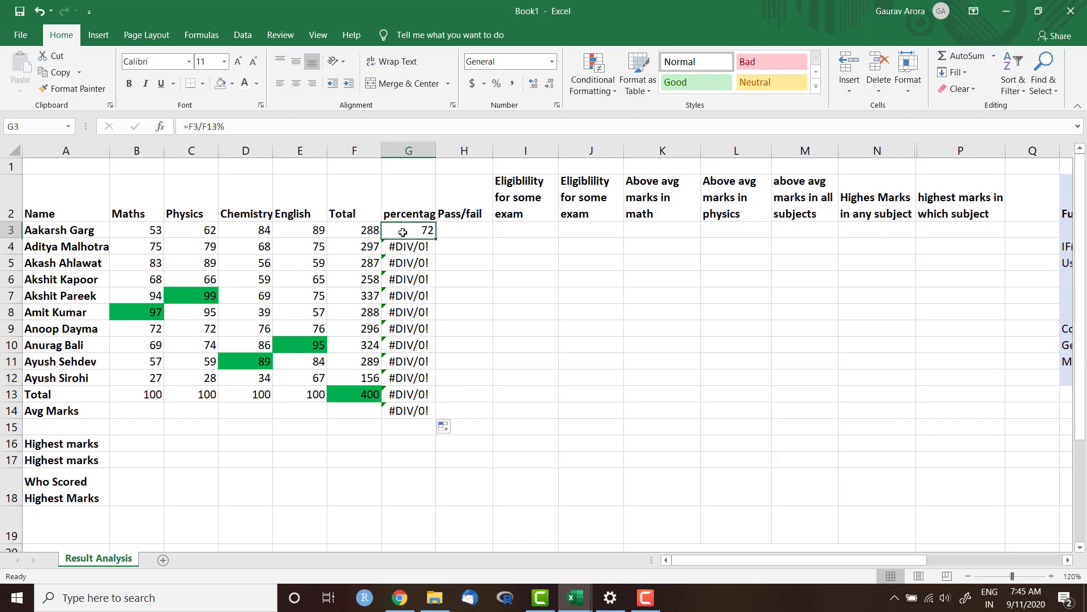
left_click(215, 127)
double_click(213, 126)
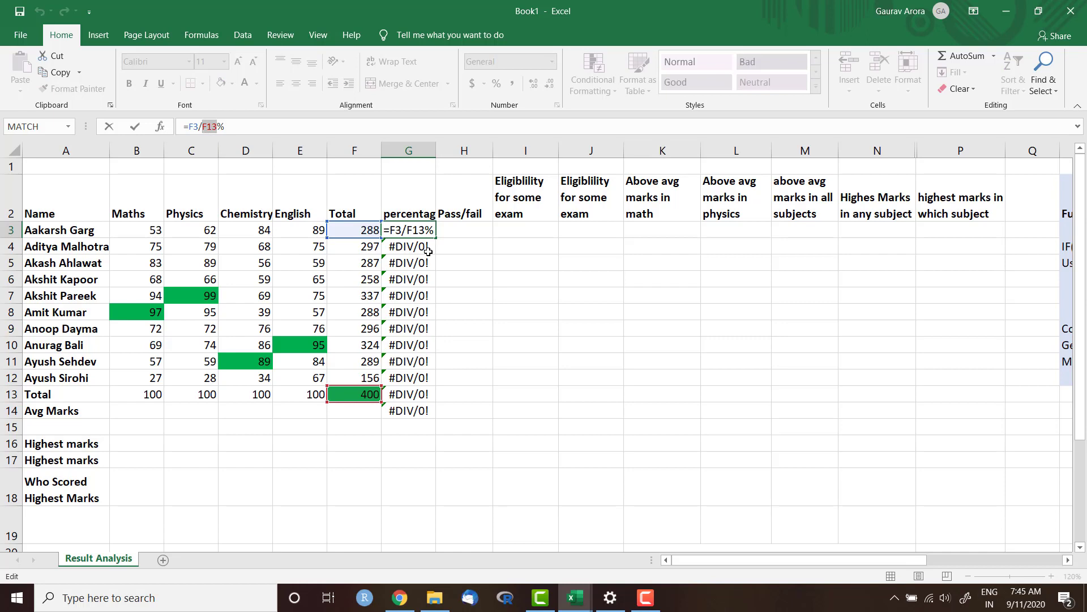
key("Right")
key("F4")
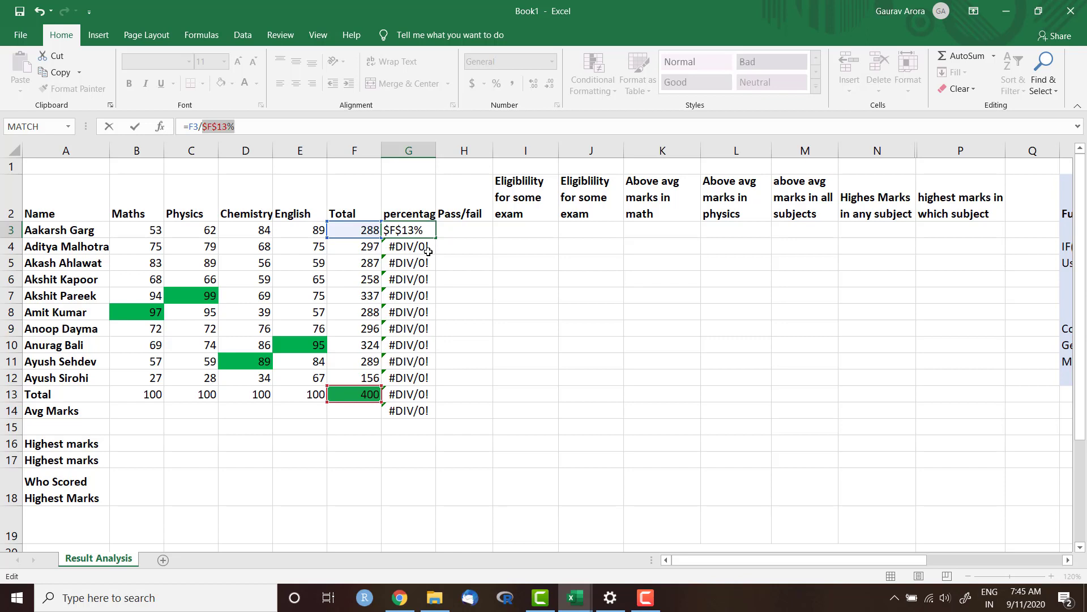
key("F4")
key("F4")
key("F4")
key("F4")
key("Return")
Step: Fill the corrected percentage formula from G3 down the column and clear the surplus formula in G14
left_click(433, 227)
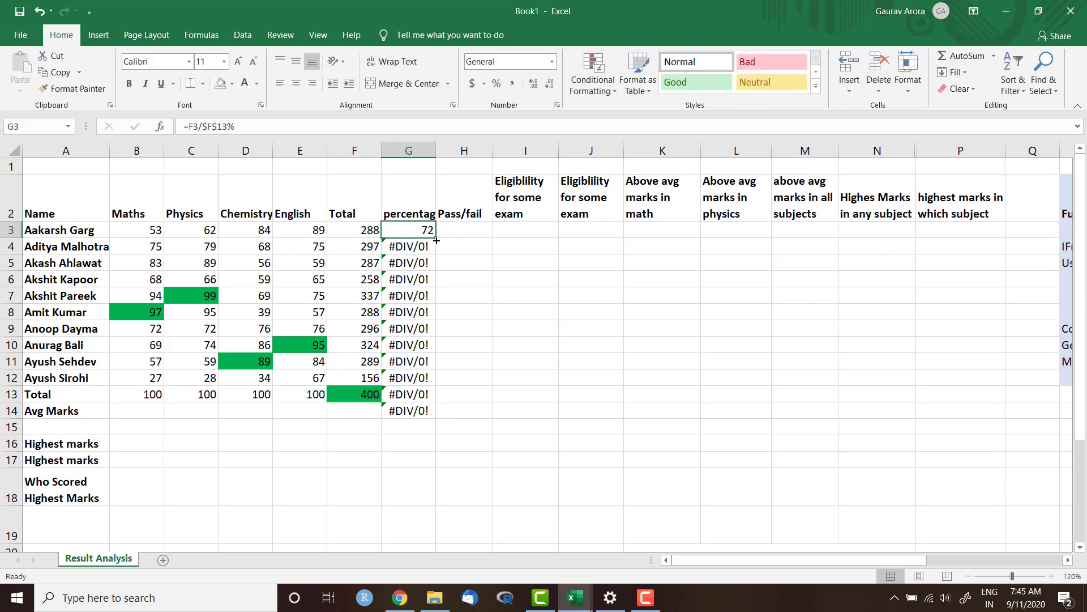
double_click(436, 241)
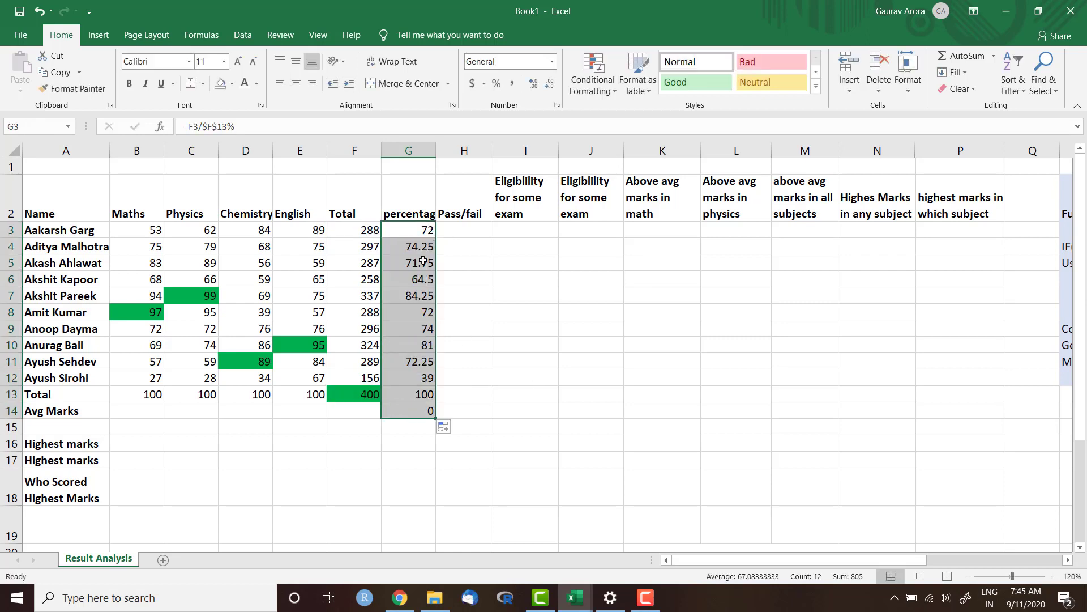
left_click(418, 410)
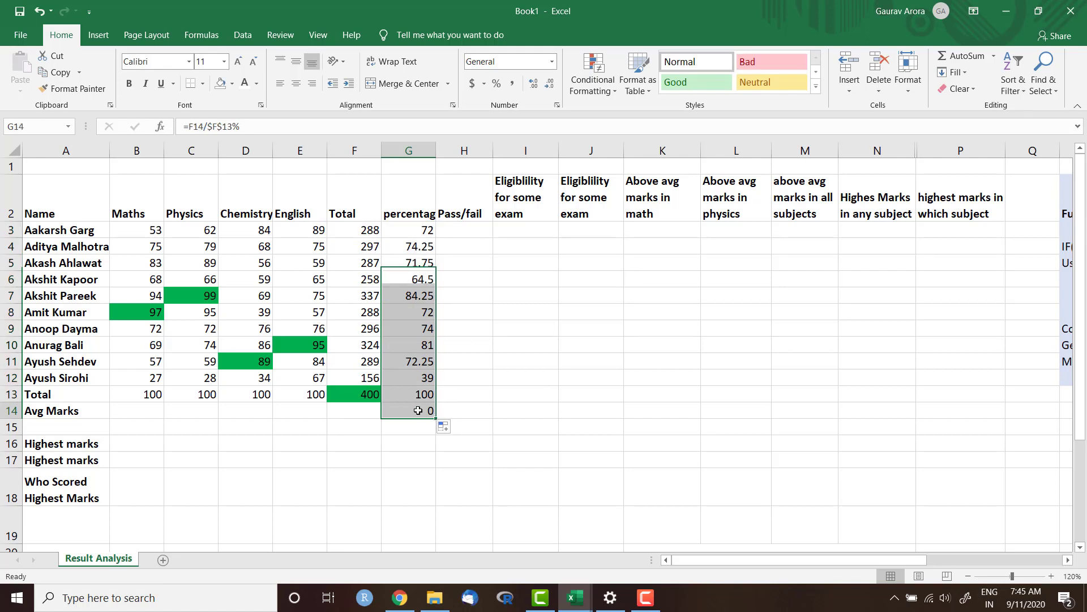
left_click(418, 410)
key("Delete")
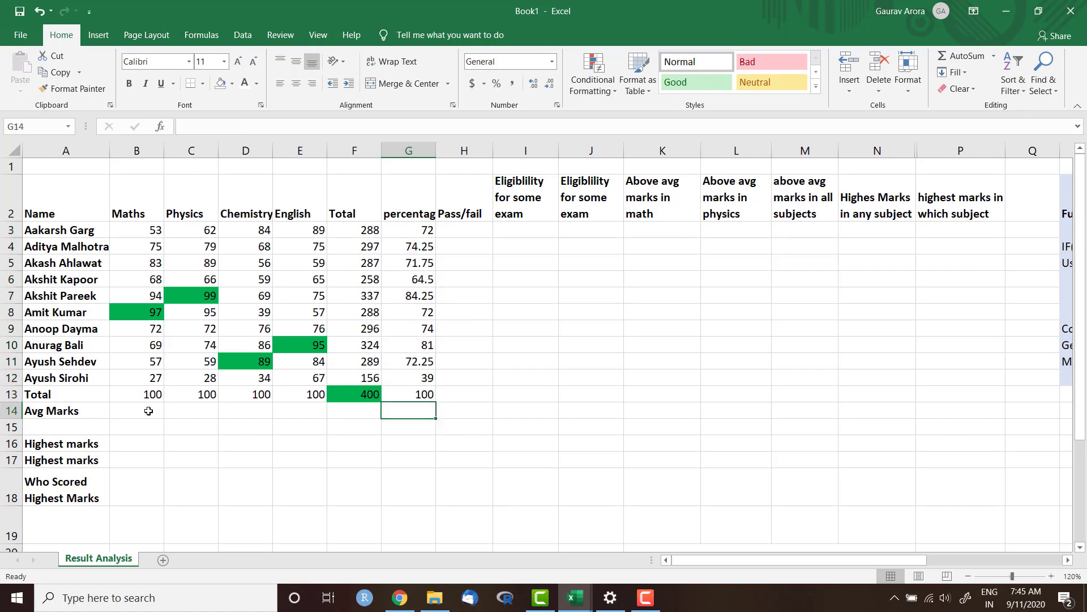
Step: Calculate the average Maths marks in B14 with an AVERAGE formula over B3:B12
left_click(122, 407)
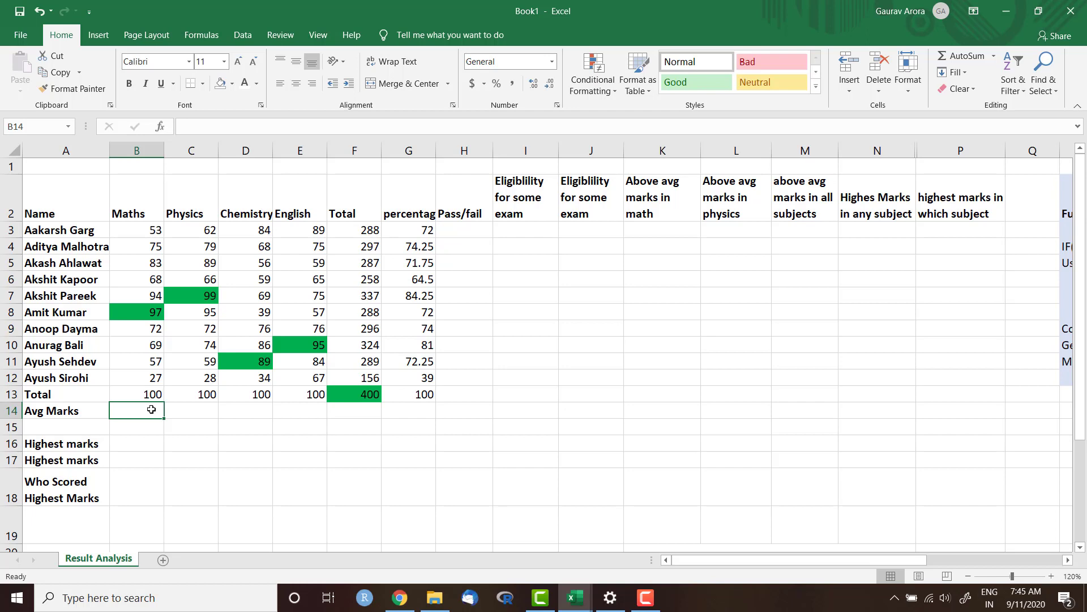
type("=")
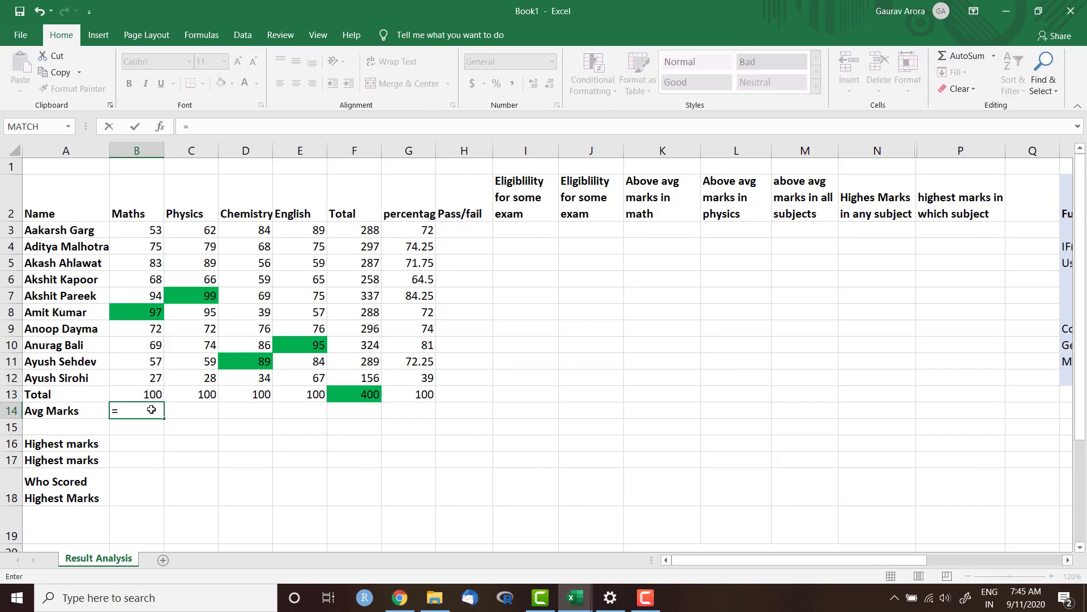
type("av")
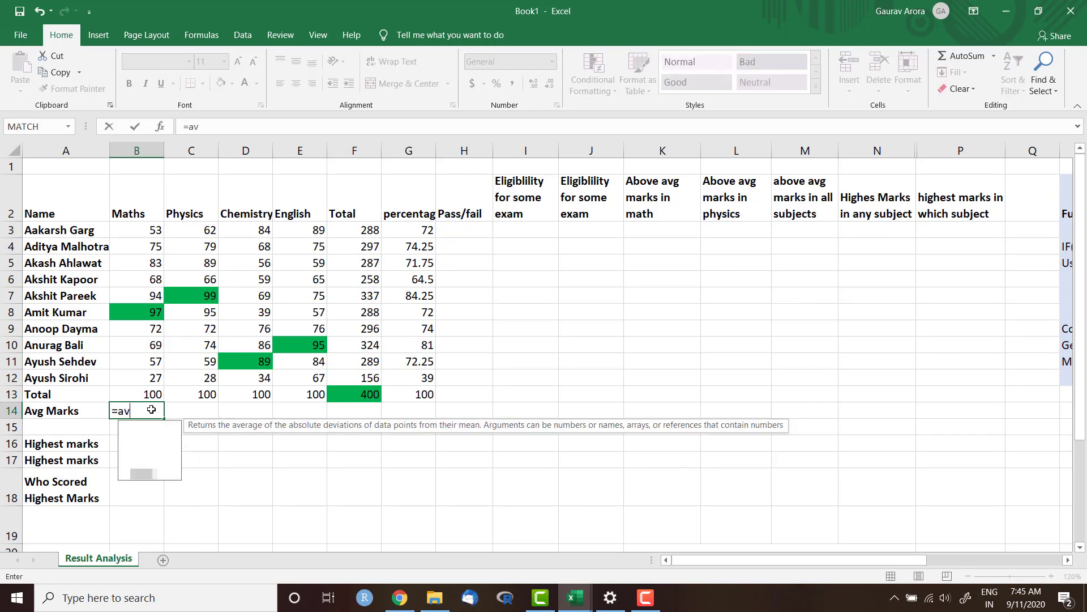
type("er")
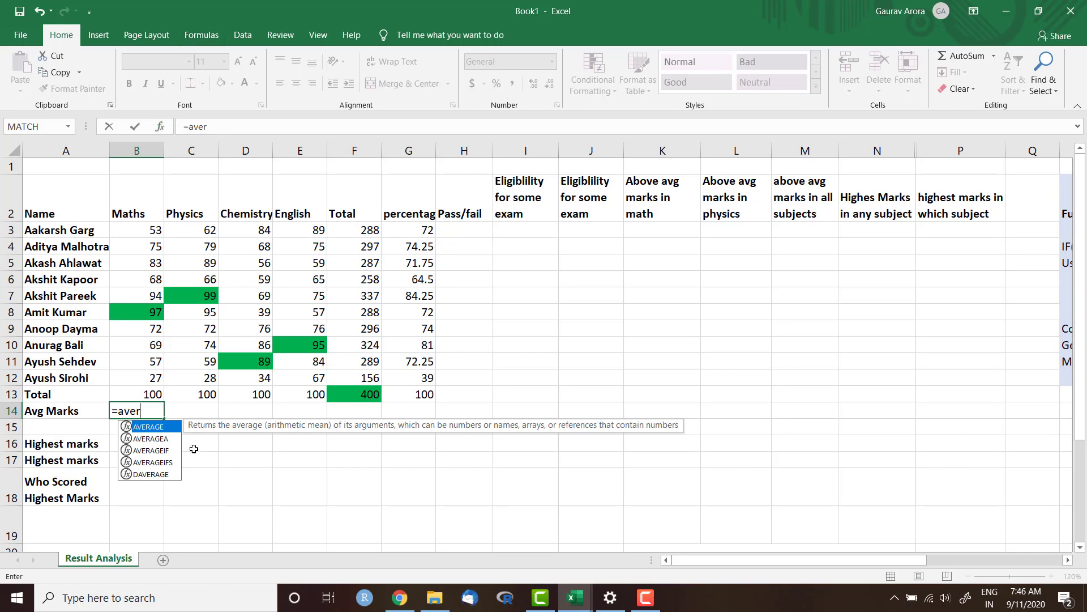
double_click(148, 426)
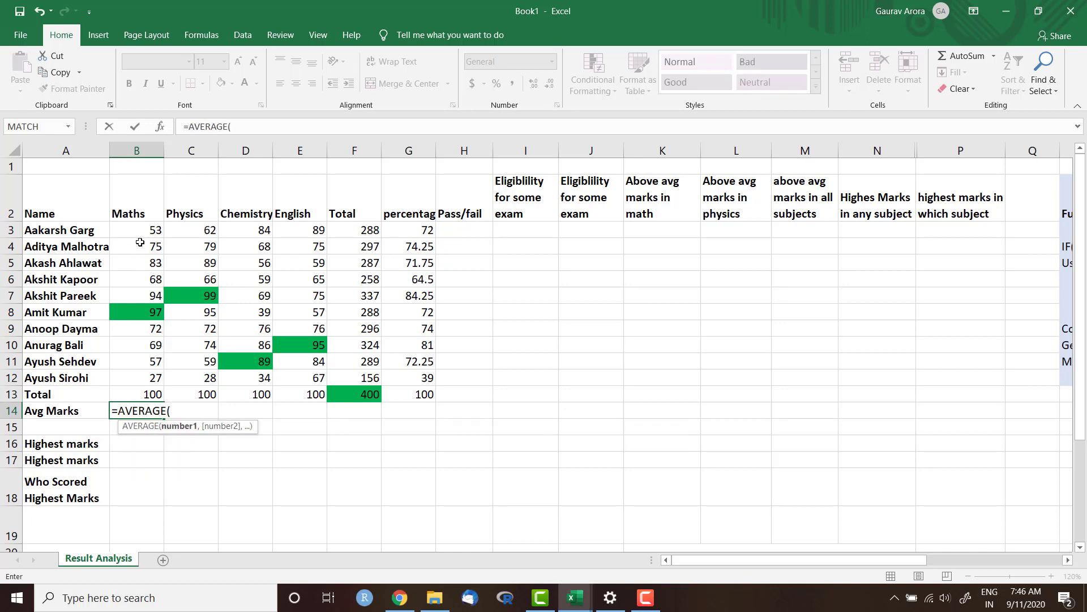
left_click_drag(144, 226, 153, 379)
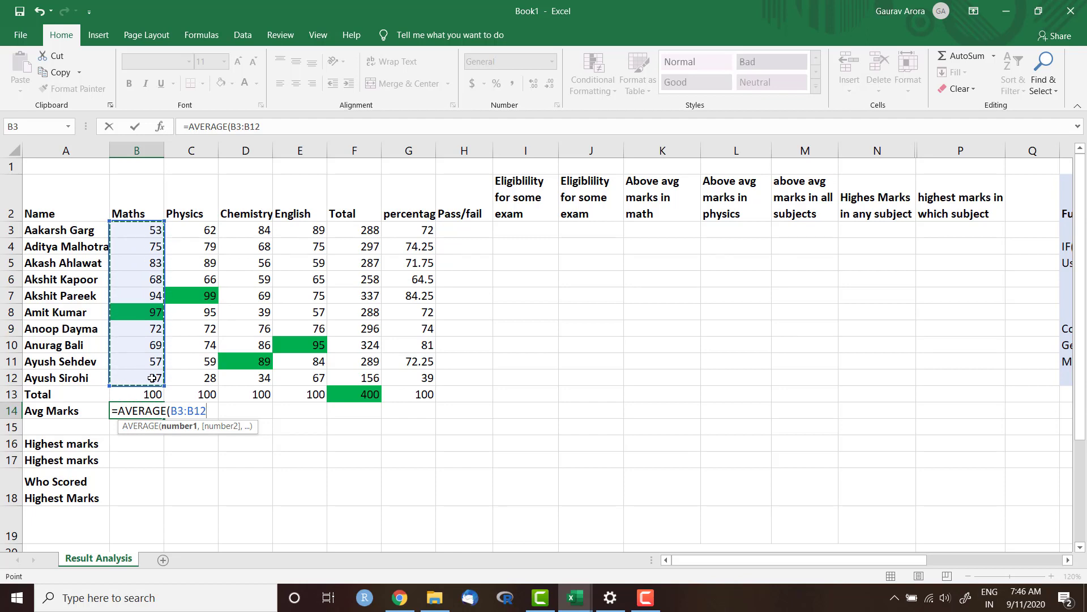
key("Return")
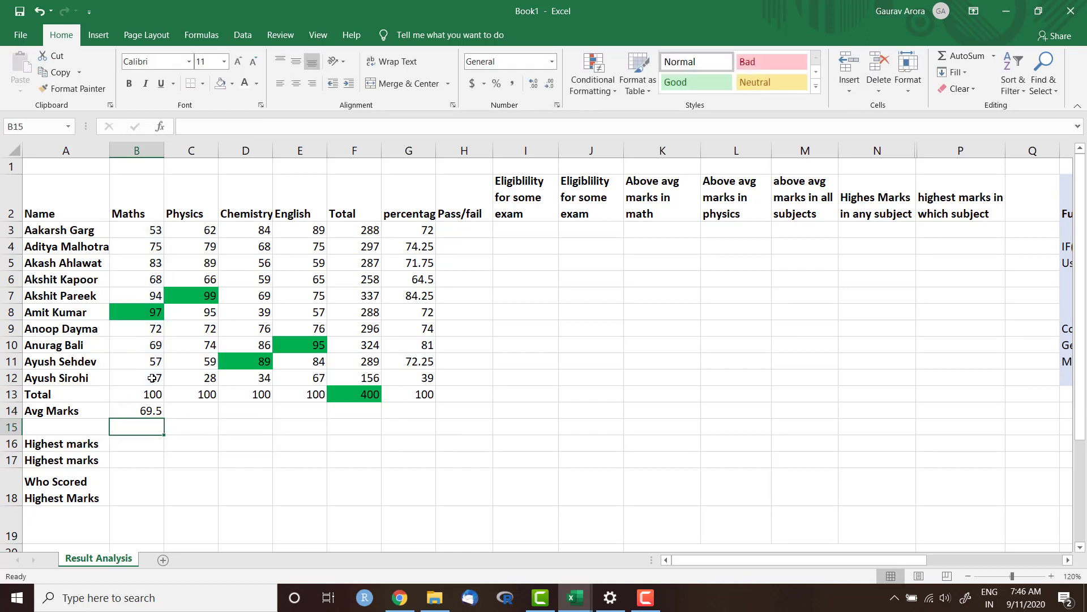
Step: Fill the average formula from B14 across the other subjects, Total and percentage columns to G14
left_click(139, 410)
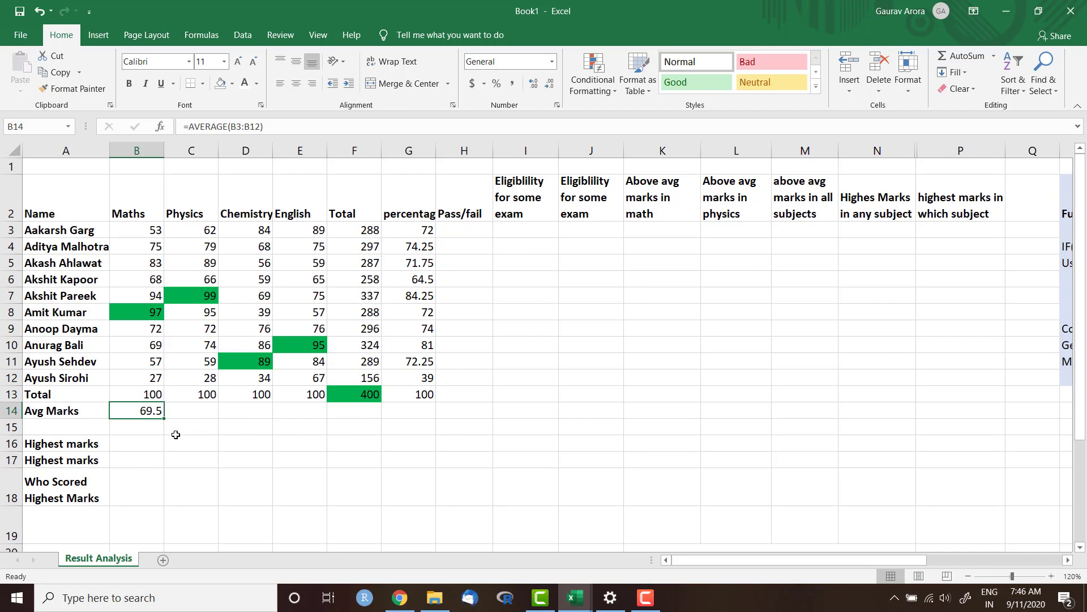
left_click_drag(164, 419, 320, 417)
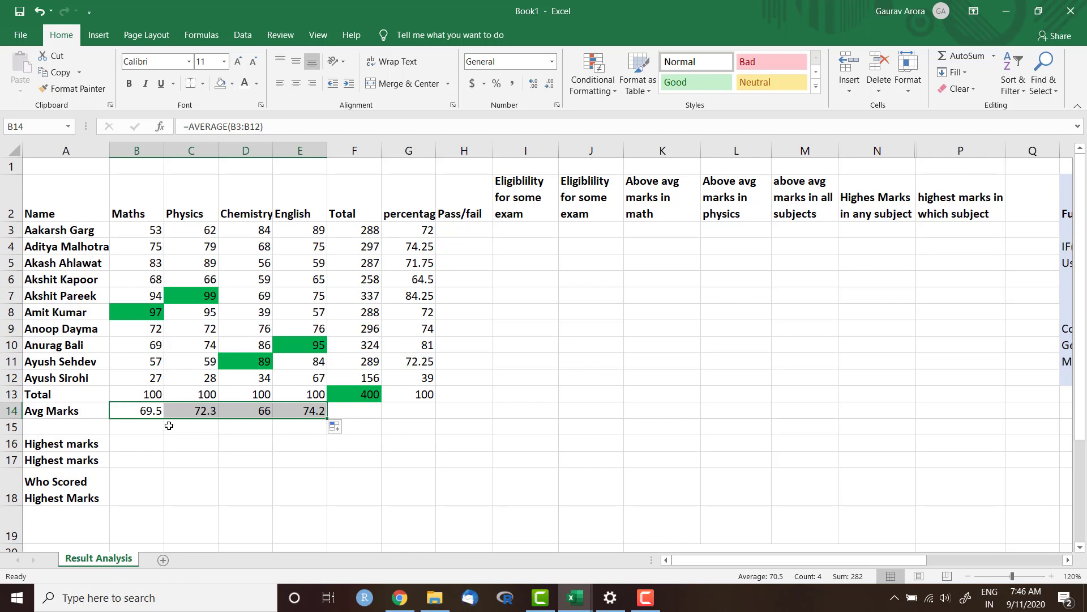
left_click(179, 411)
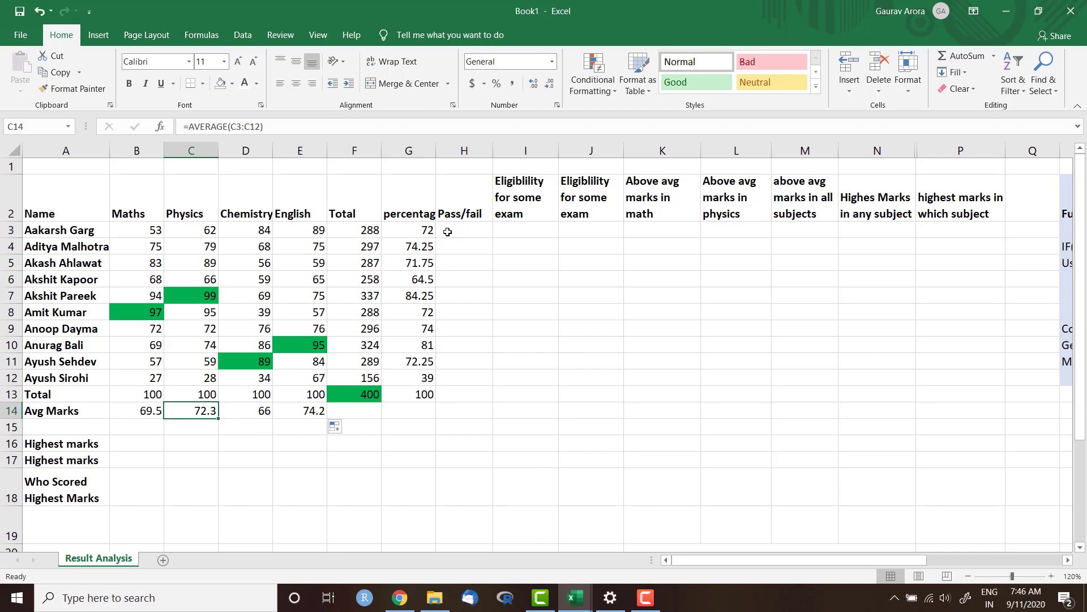
left_click(308, 411)
left_click_drag(327, 419, 408, 418)
Step: Enter the logical test =G3>=40 in the Pass/fail cell H3 and fill it down the column to H13
left_click(474, 229)
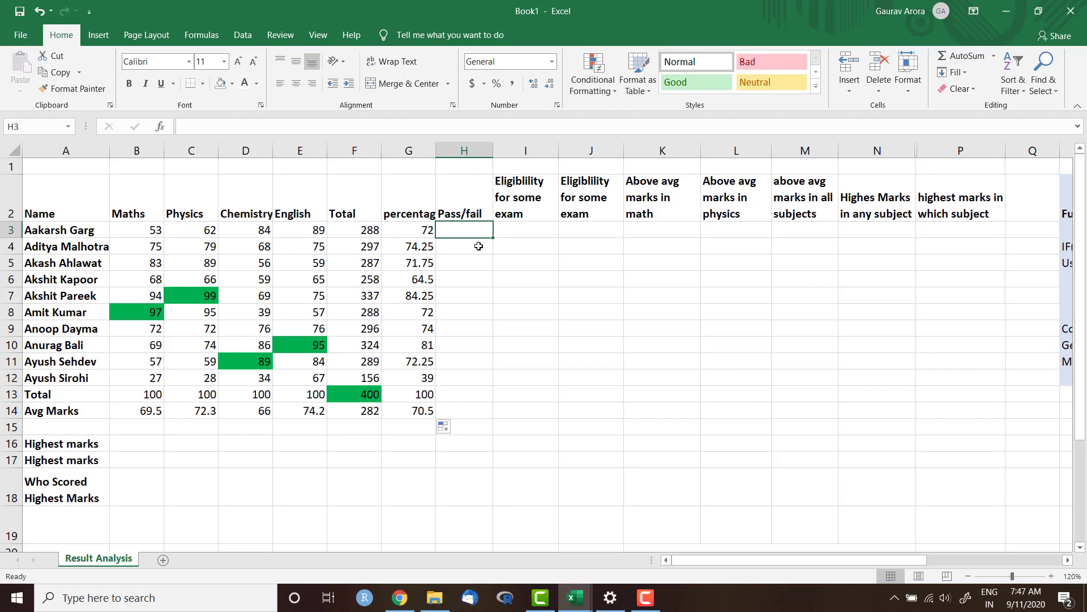
left_click(417, 228)
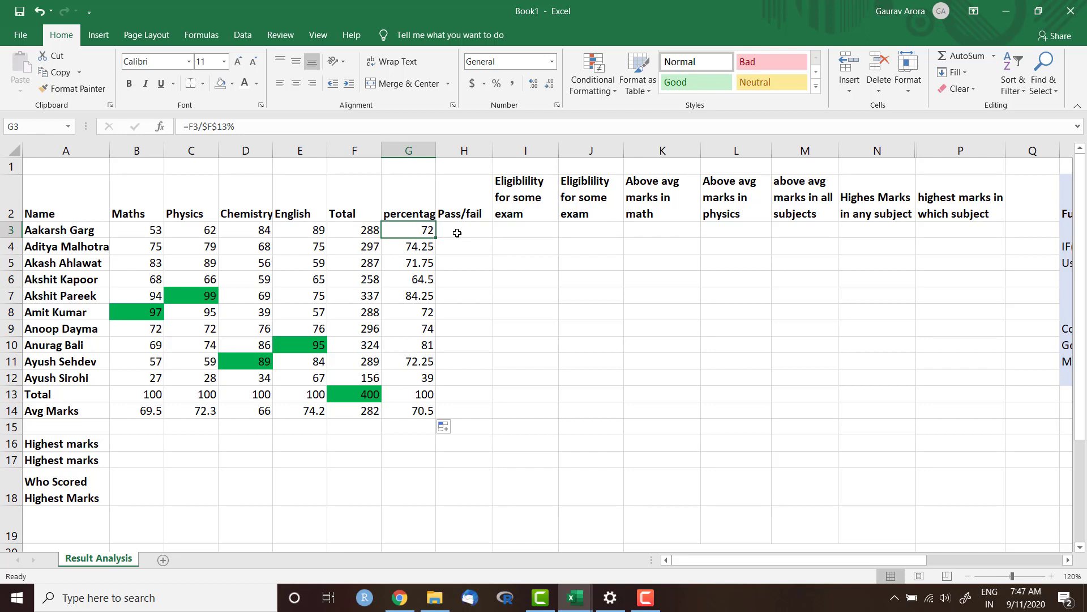
left_click(464, 230)
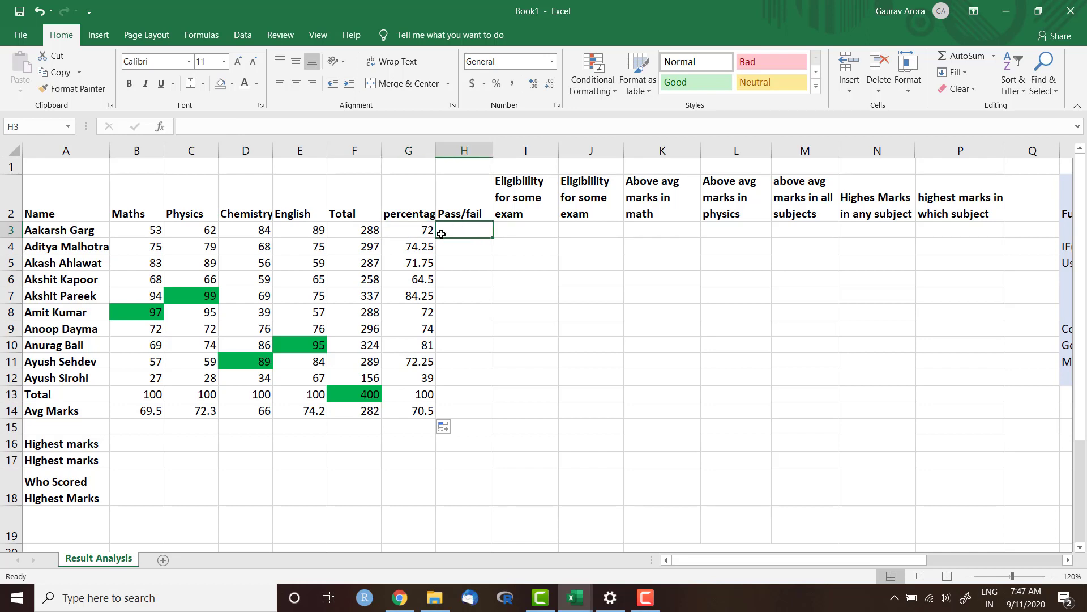
type("=")
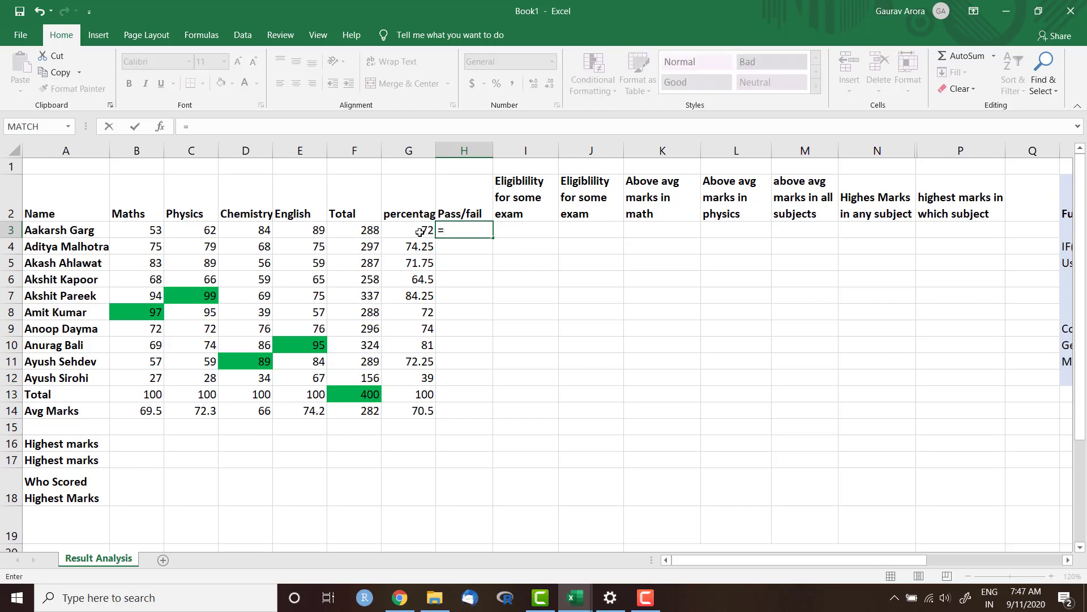
left_click(420, 231)
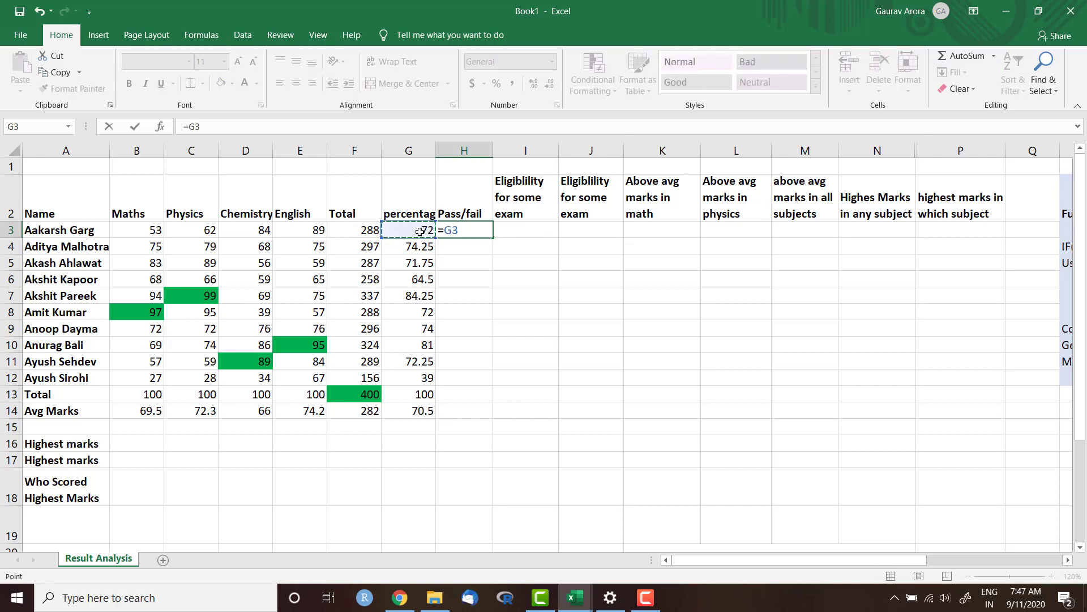
type(">=40")
key("ctrl+Return")
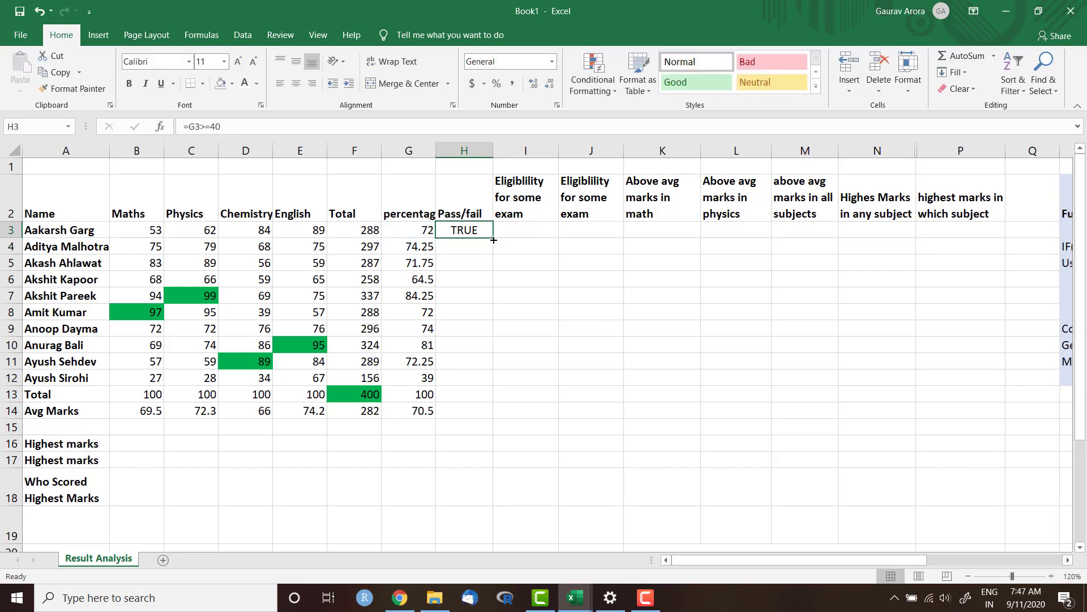
double_click(493, 240)
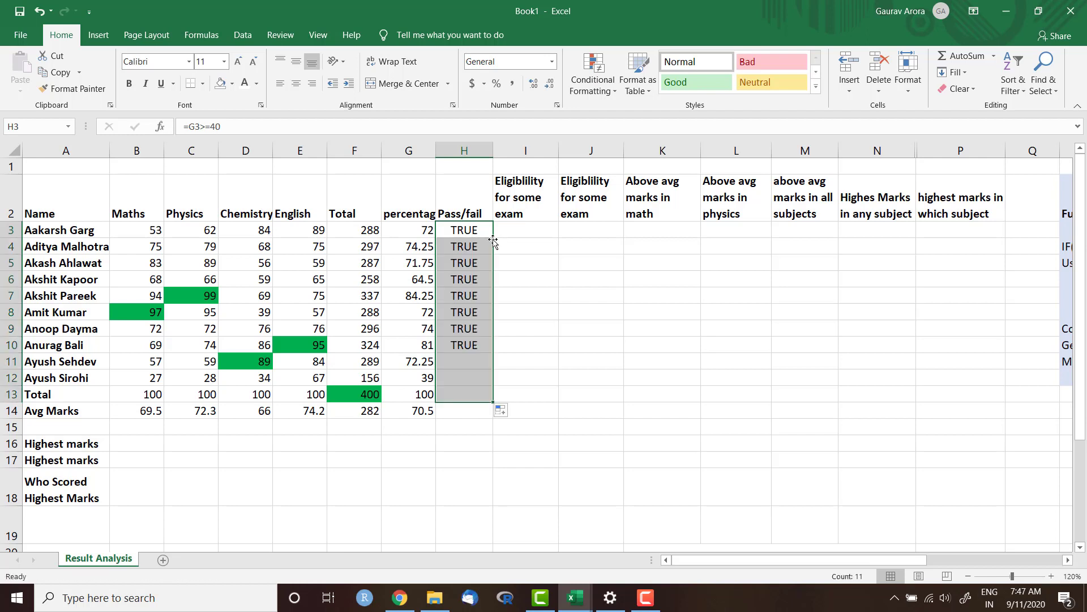
left_click(477, 383)
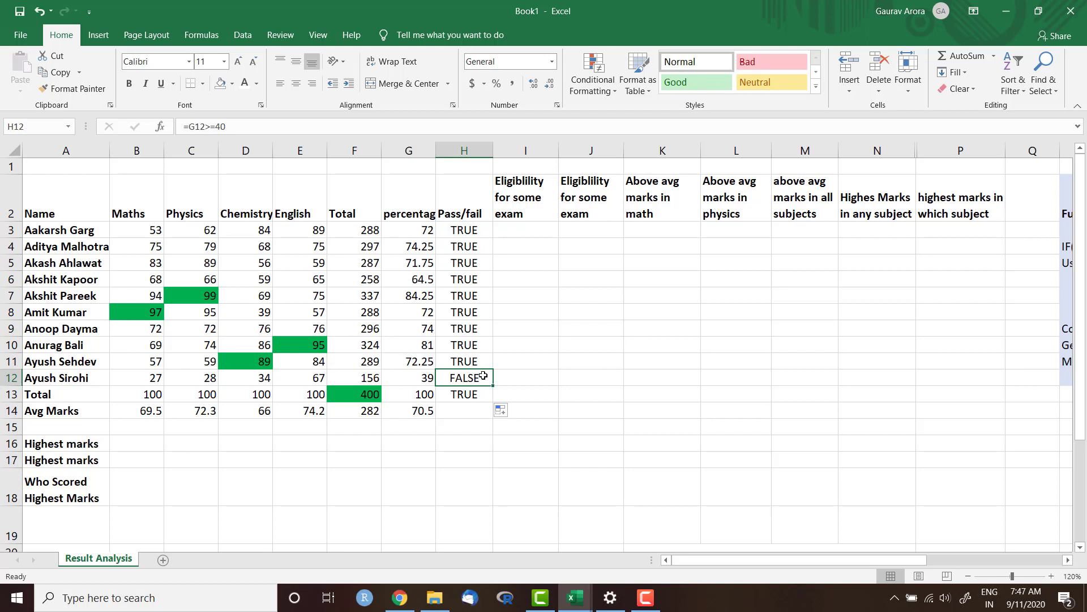
Step: Replace the H3 logical test with the IF formula =IF(G3>=40, PASS, FAIL)
left_click(478, 228)
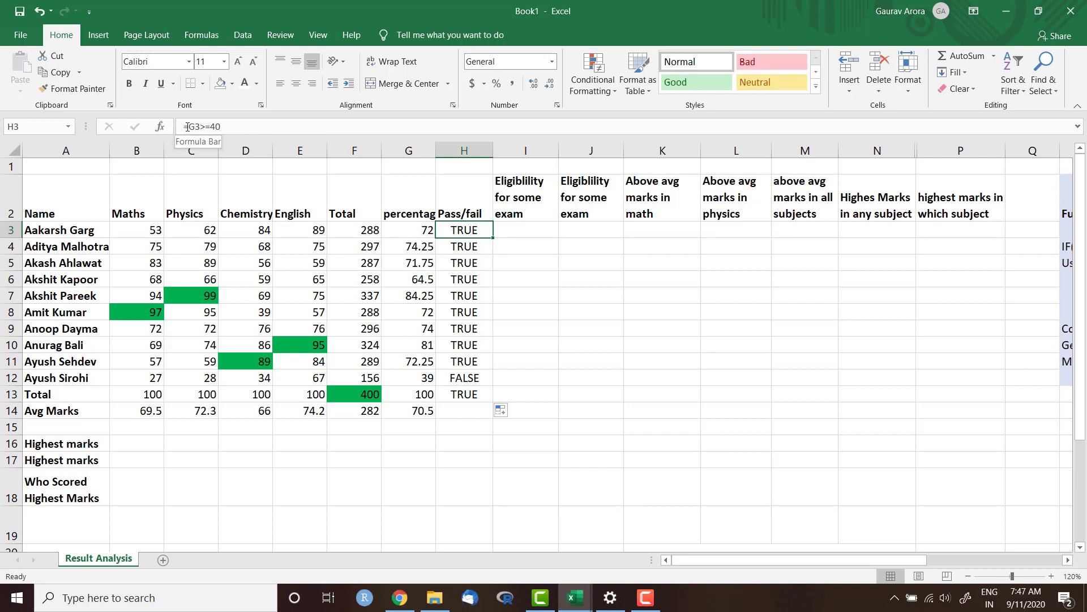
left_click_drag(187, 126, 225, 127)
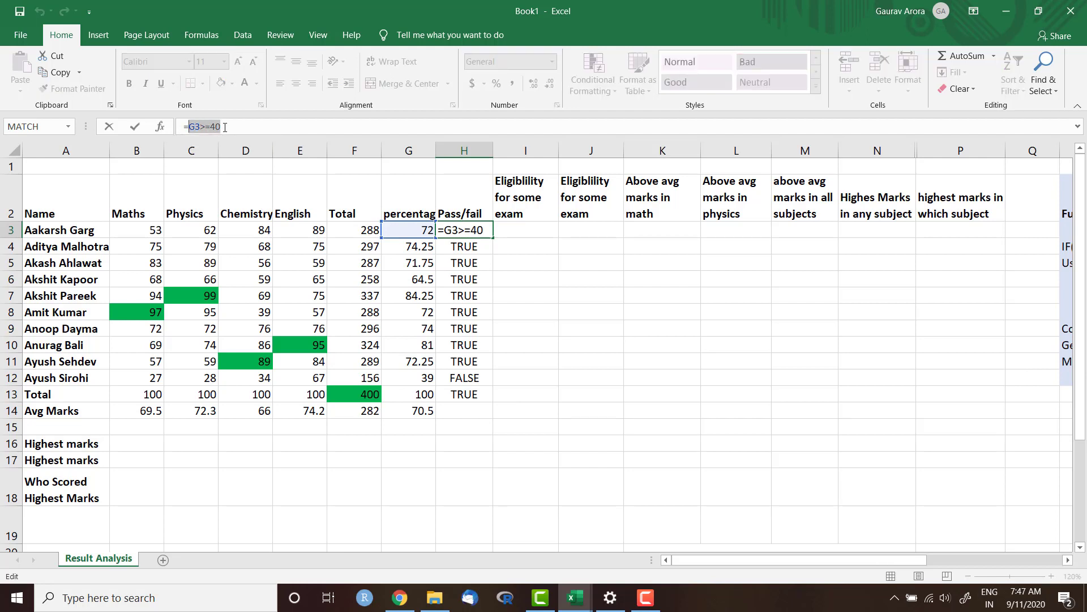
key("BackSpace")
type("if")
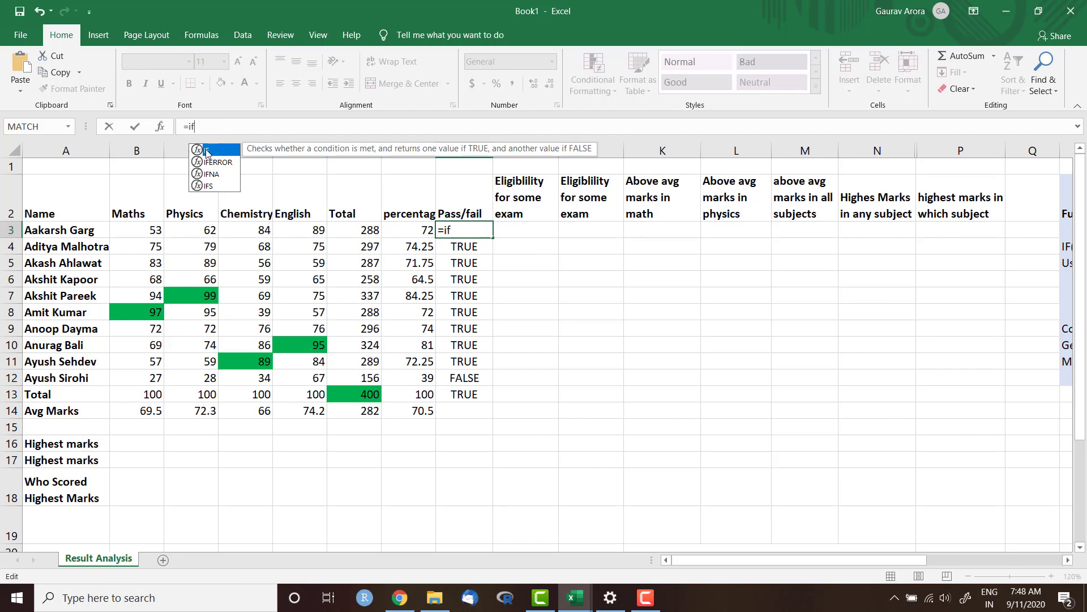
double_click(206, 149)
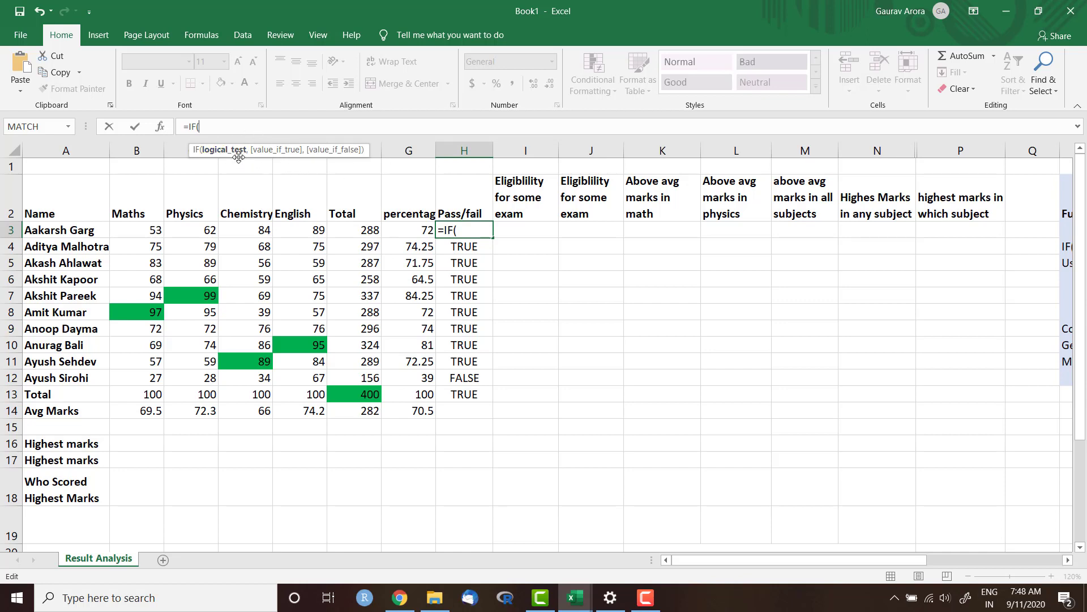
type("G3>=40")
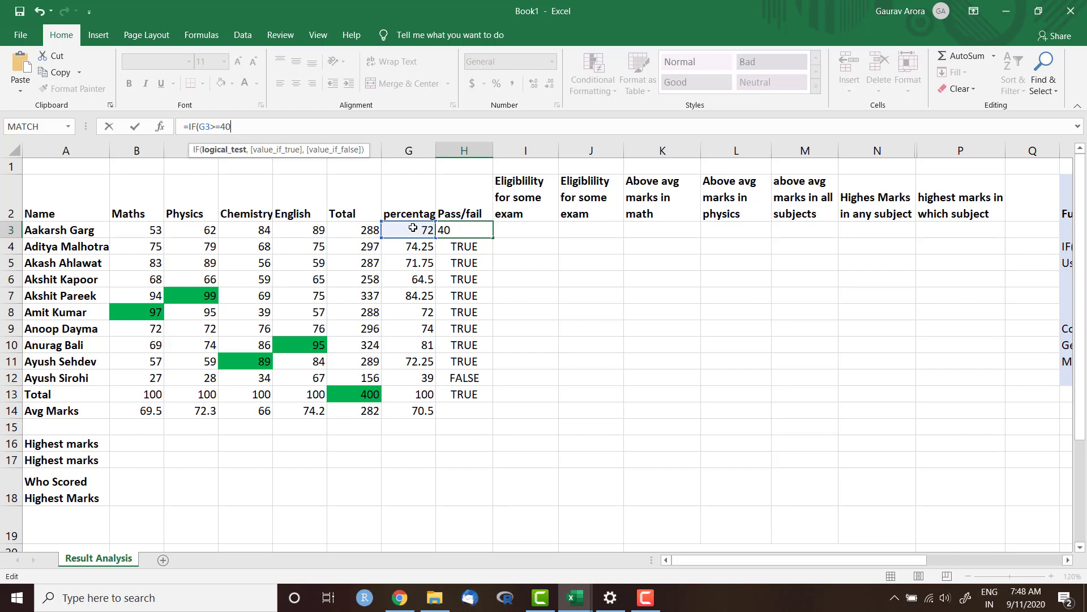
type(",")
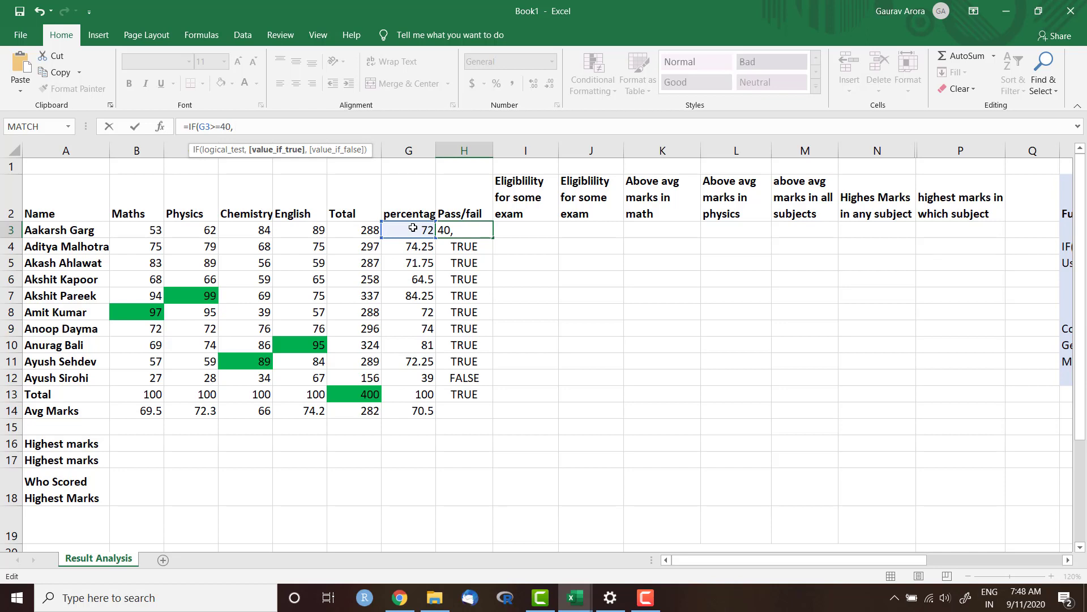
type("P")
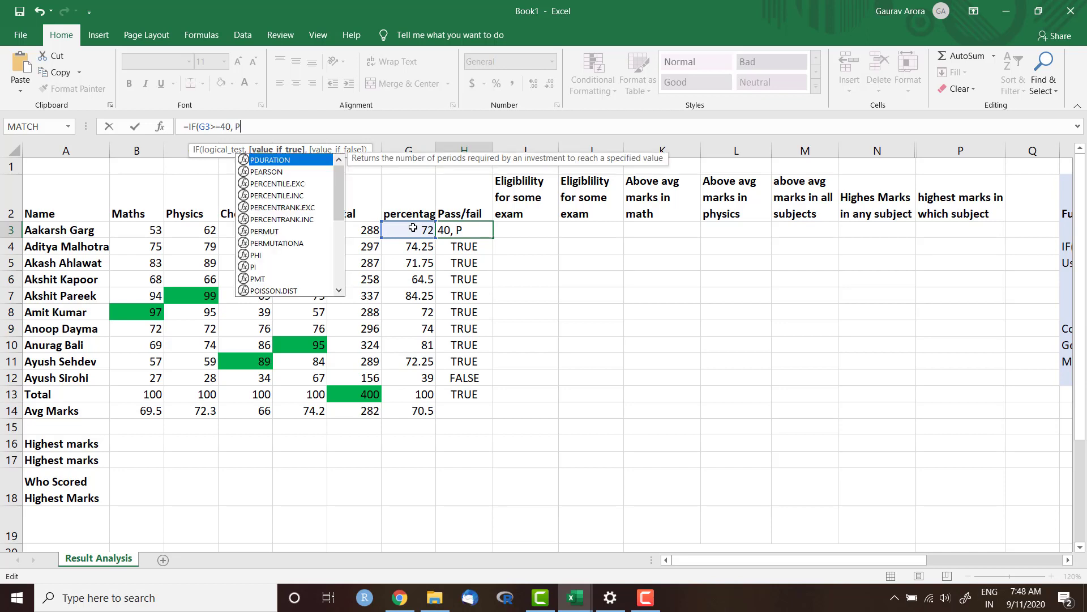
type("ASS")
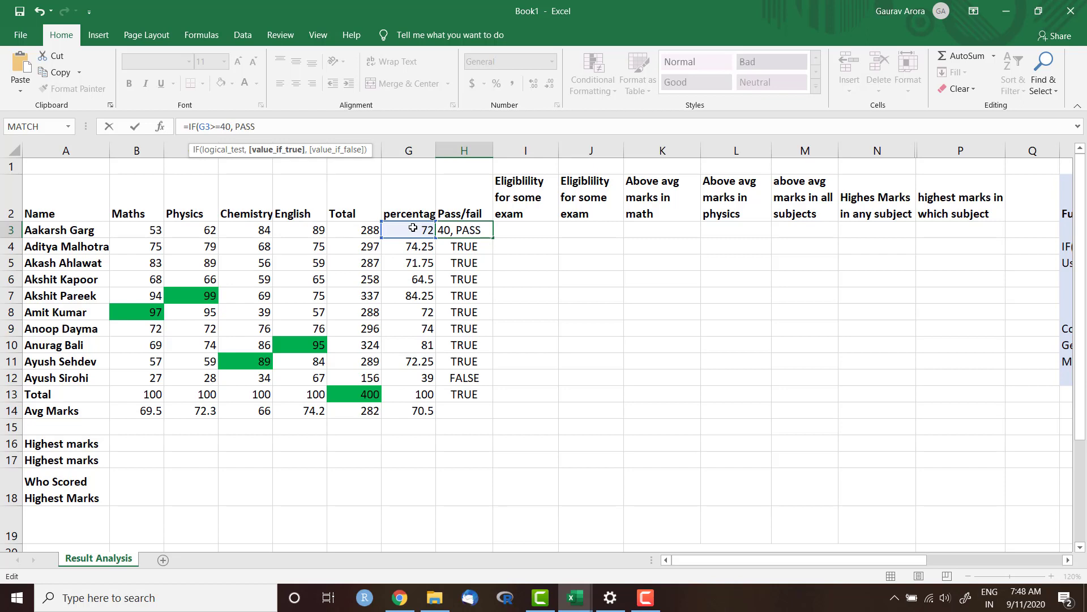
type(",")
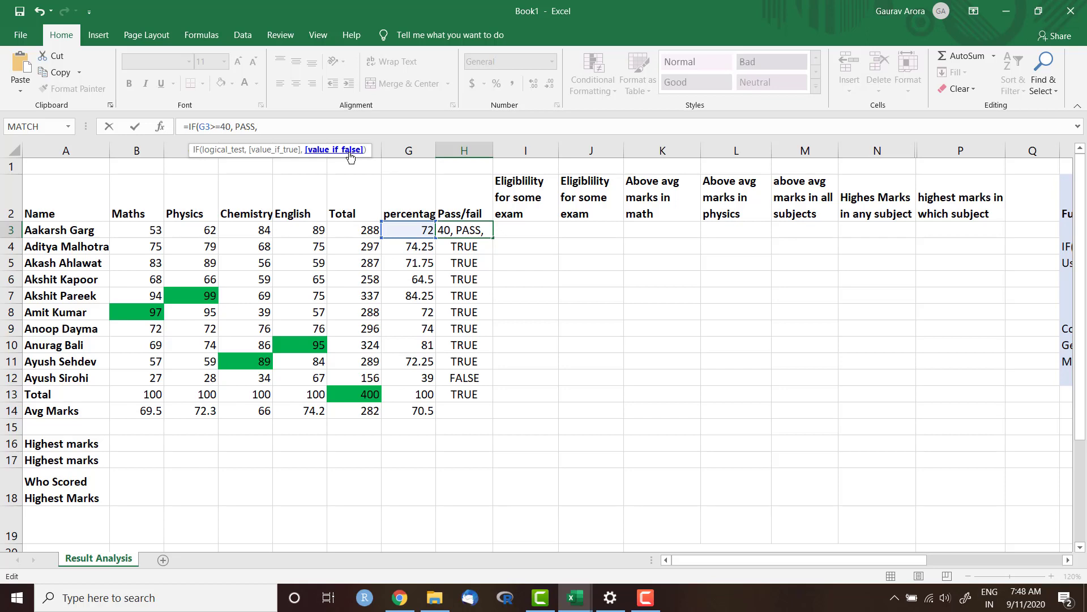
type("F")
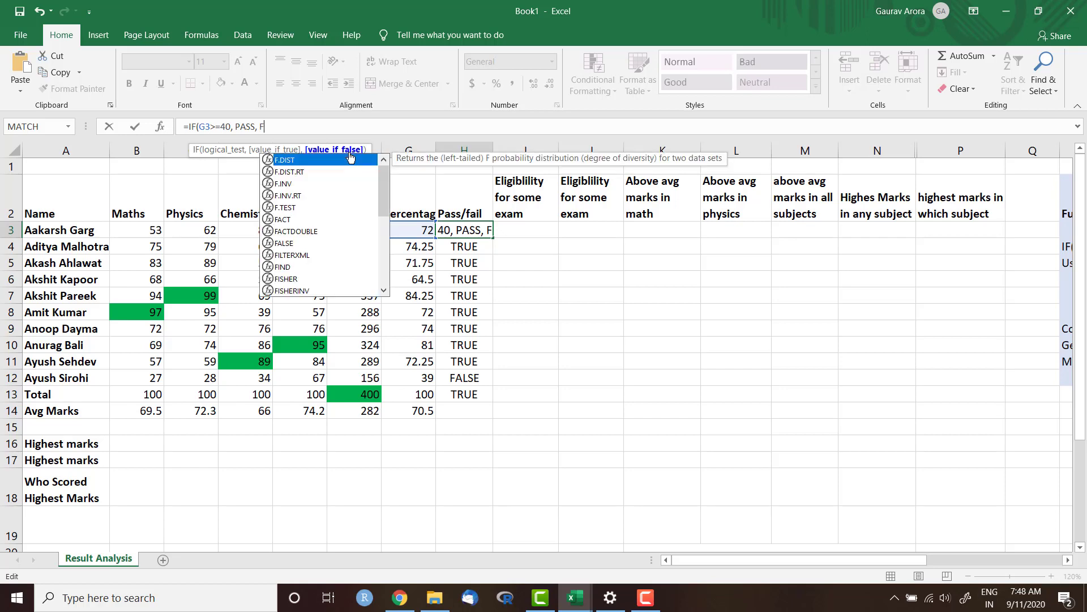
type("AIL)")
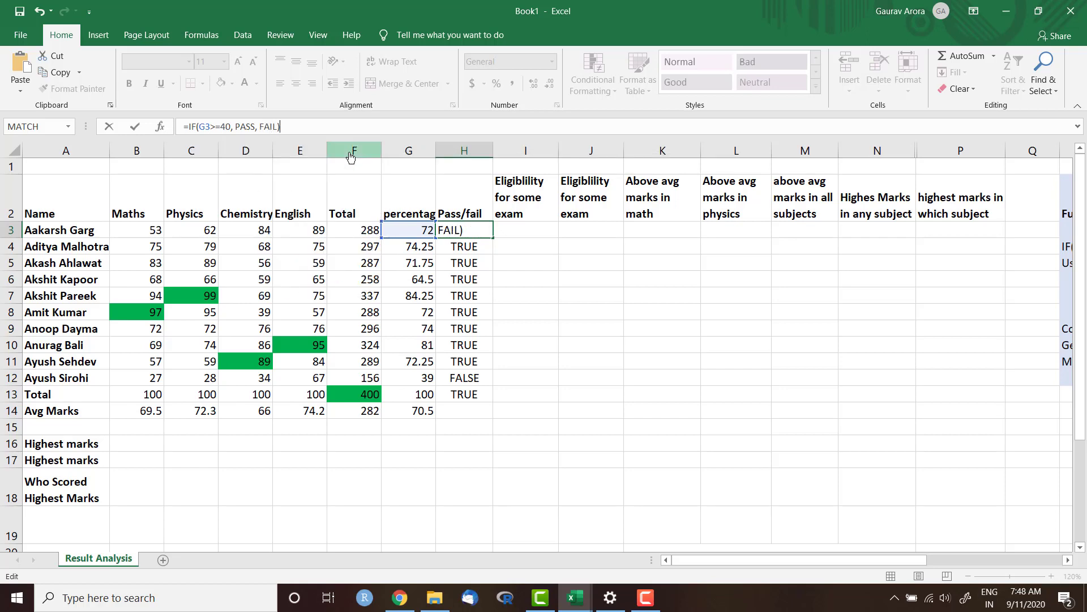
key("Return")
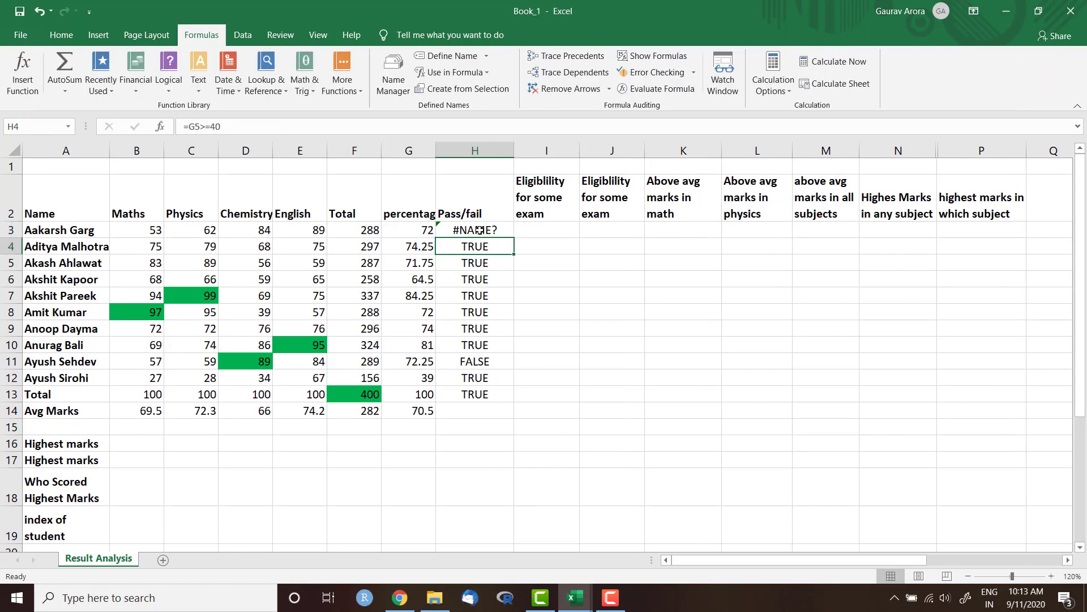
Step: Enclose the value-if-true argument PASS in double quotes in the H3 IF formula
left_click(480, 230)
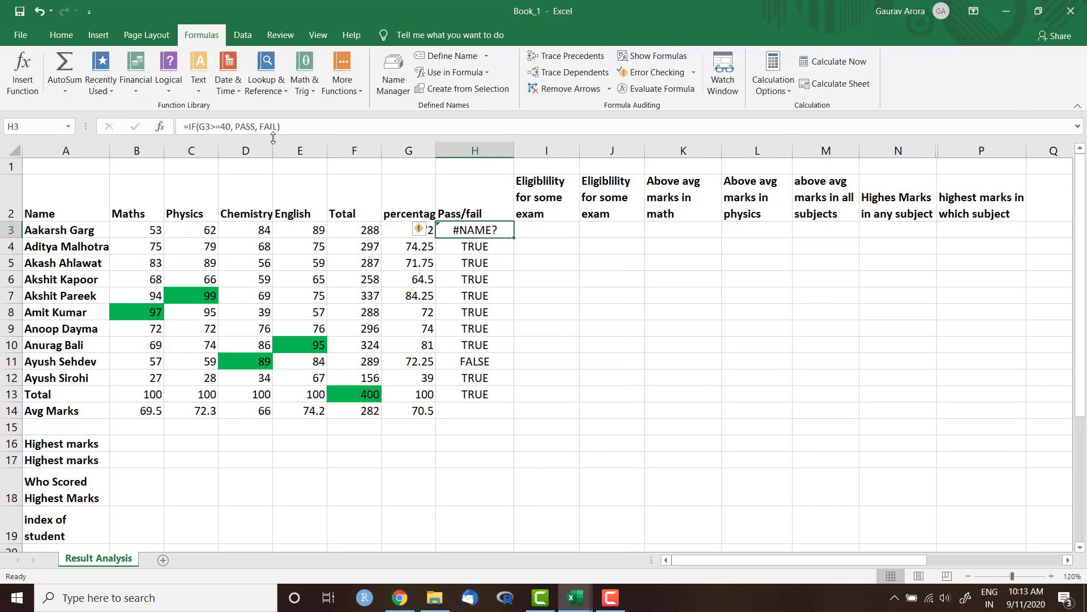
left_click(238, 128)
left_click_drag(235, 128, 255, 130)
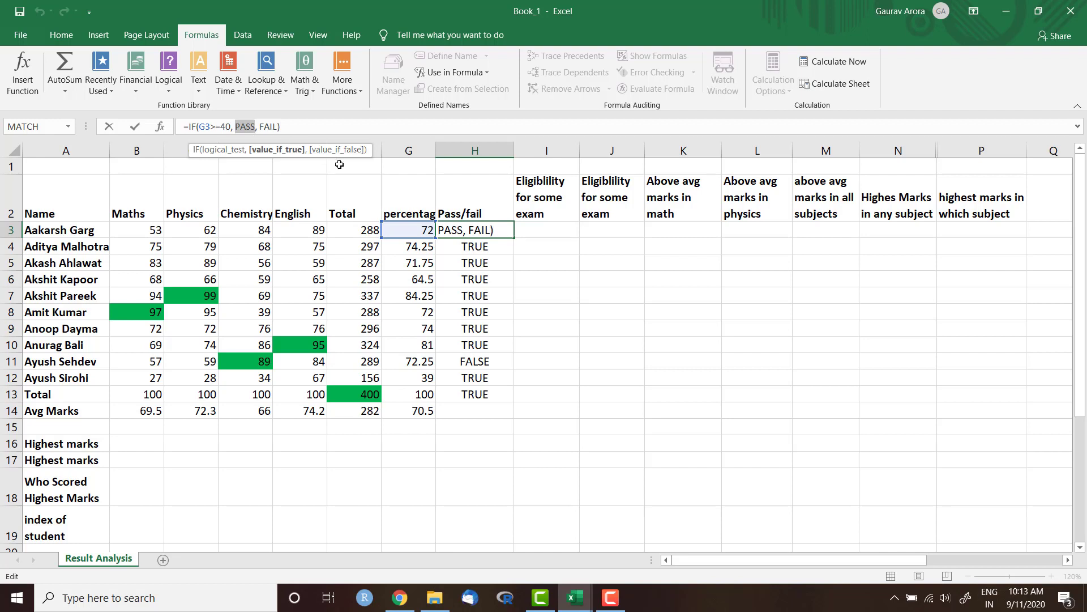
key("BackSpace")
type("\"\"")
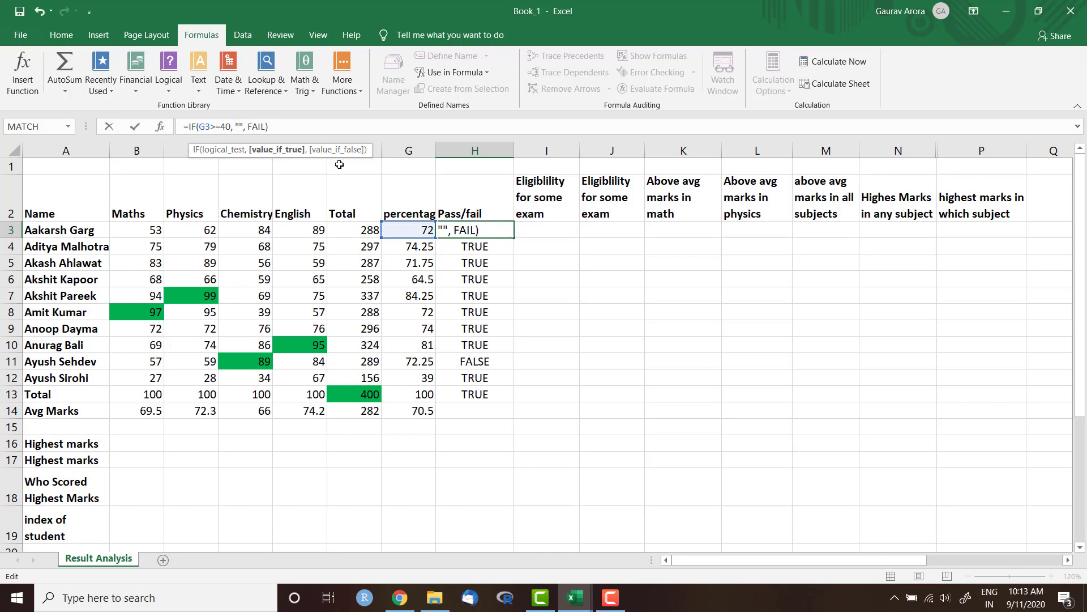
type("PASS")
key("Right")
key("Right")
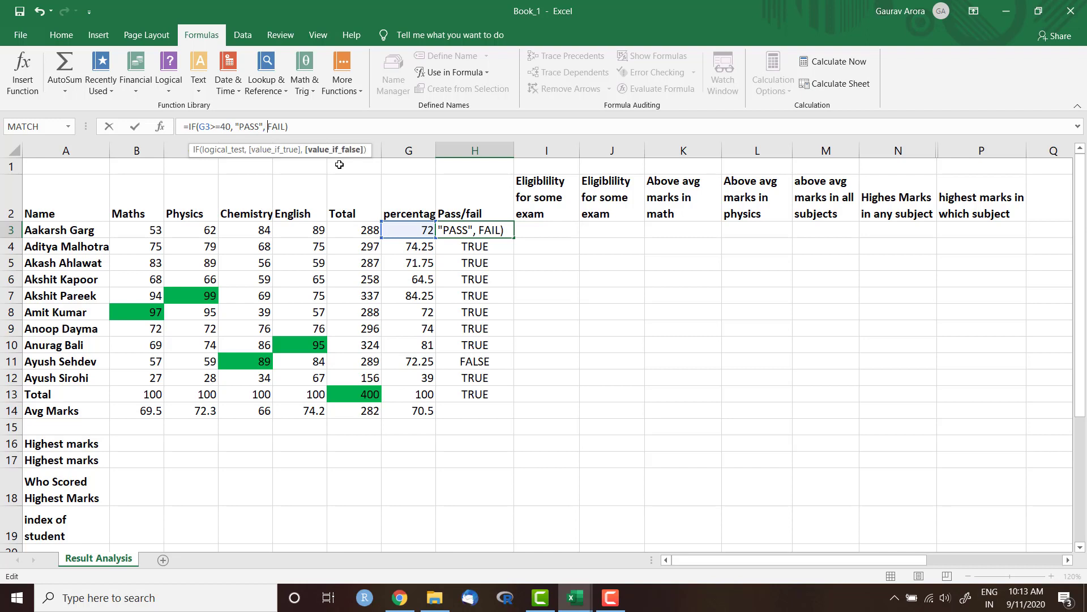
Step: Enclose the value-if-false argument in double quotes, completing H3 as =IF(G3>=40, "PASS", "FAIL")
key("shift+Right")
key("shift+Right")
key("shift+Right")
key("shift+Right")
key("BackSpace")
type("\"\"FAIL")
key("Right")
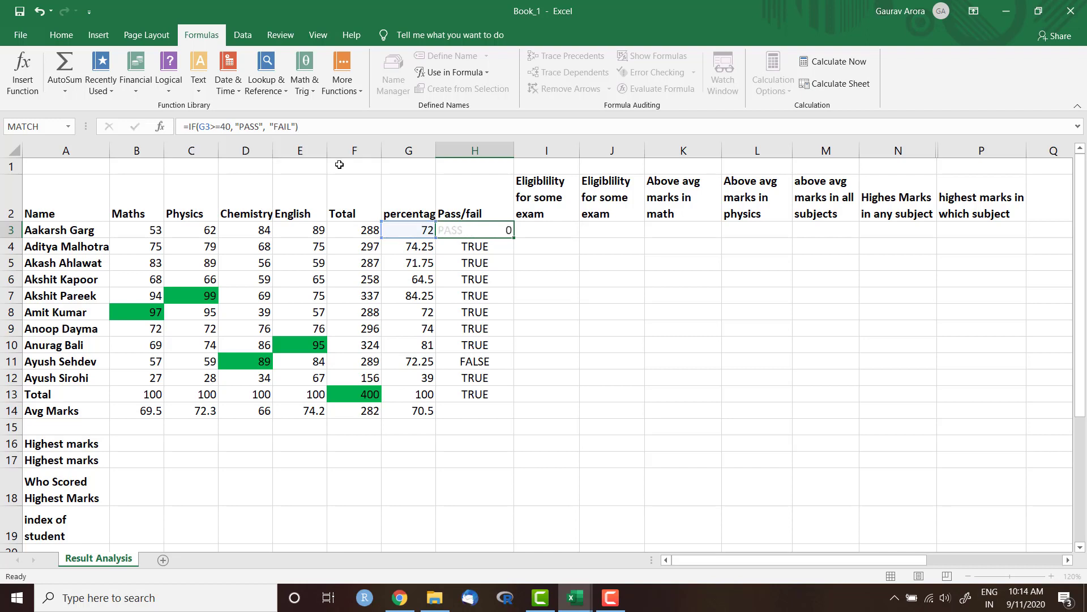
key("Return")
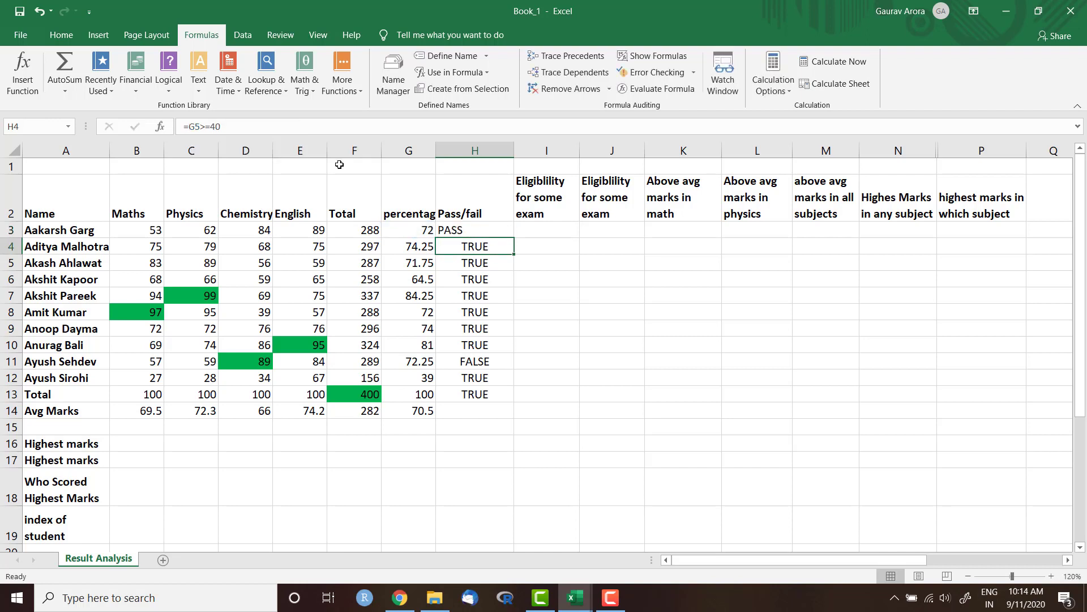
Step: Fill the IF formula from H3 down the Pass/fail column to H13
left_click(496, 231)
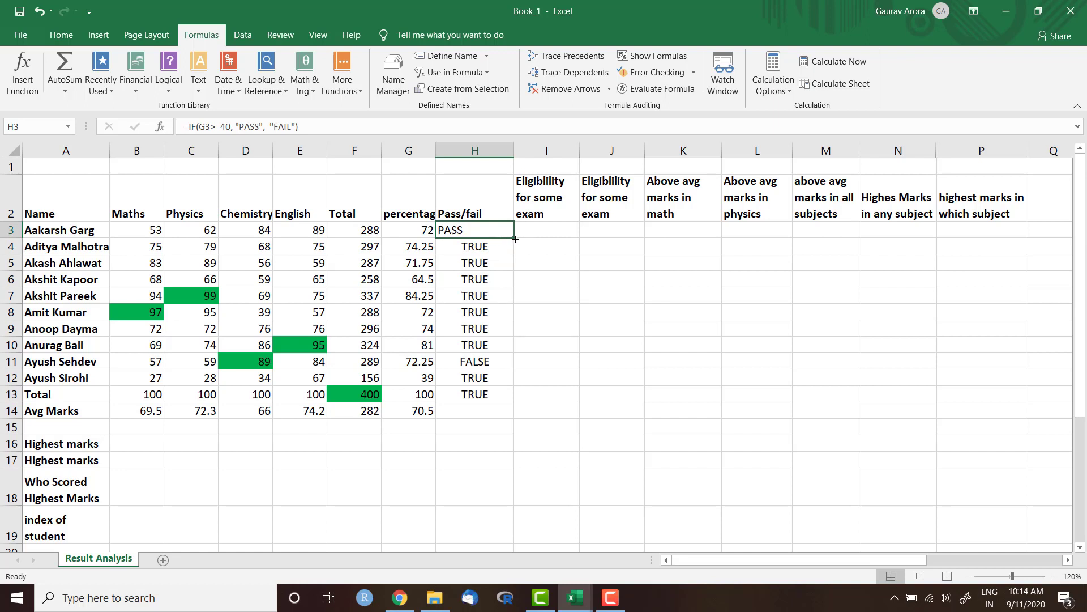
double_click(515, 239)
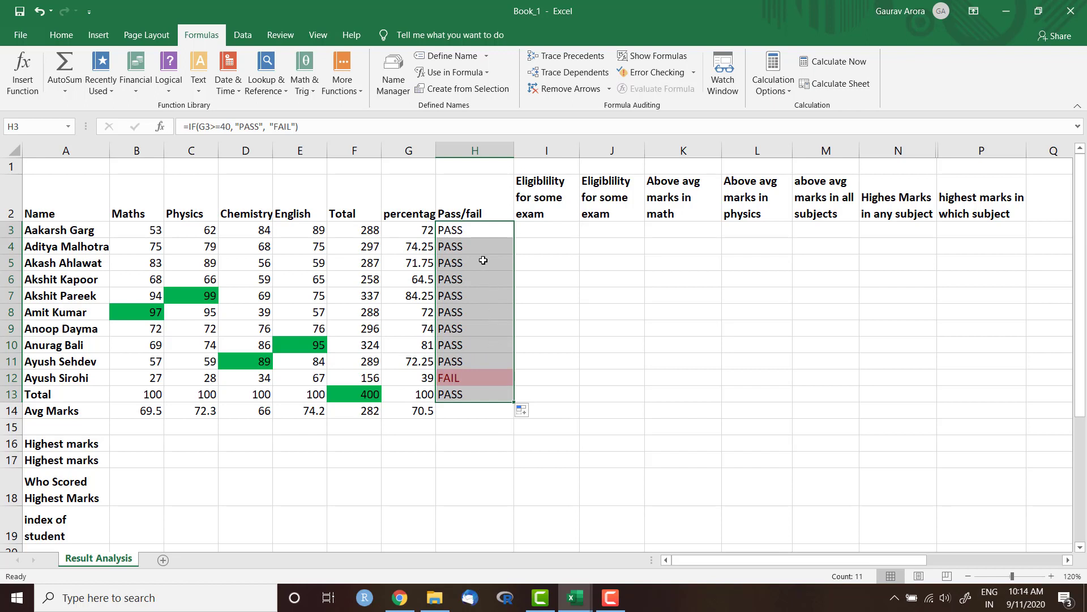
left_click(462, 379)
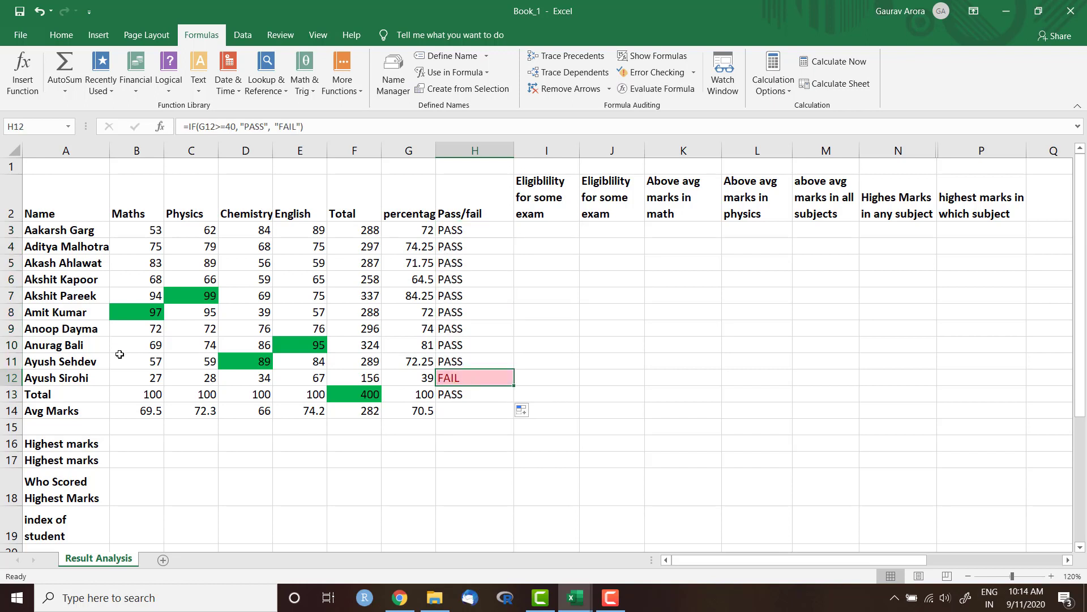
Step: Test the pass/fail formula by overwriting the percentage in G12 with 76, and undo that entry
left_click(416, 382)
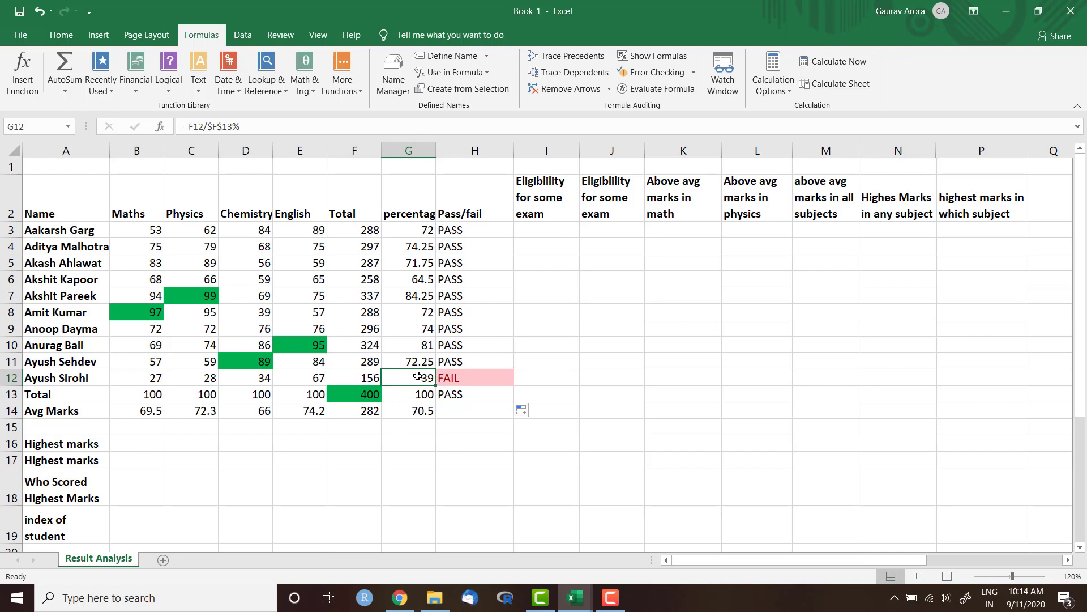
type("76")
key("Return")
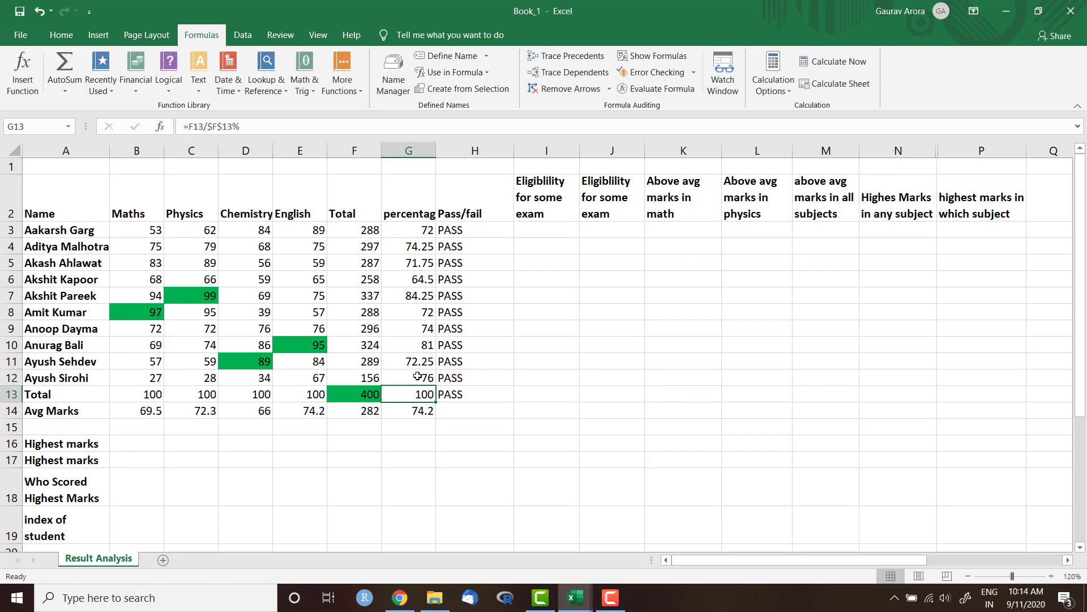
key("ctrl+z")
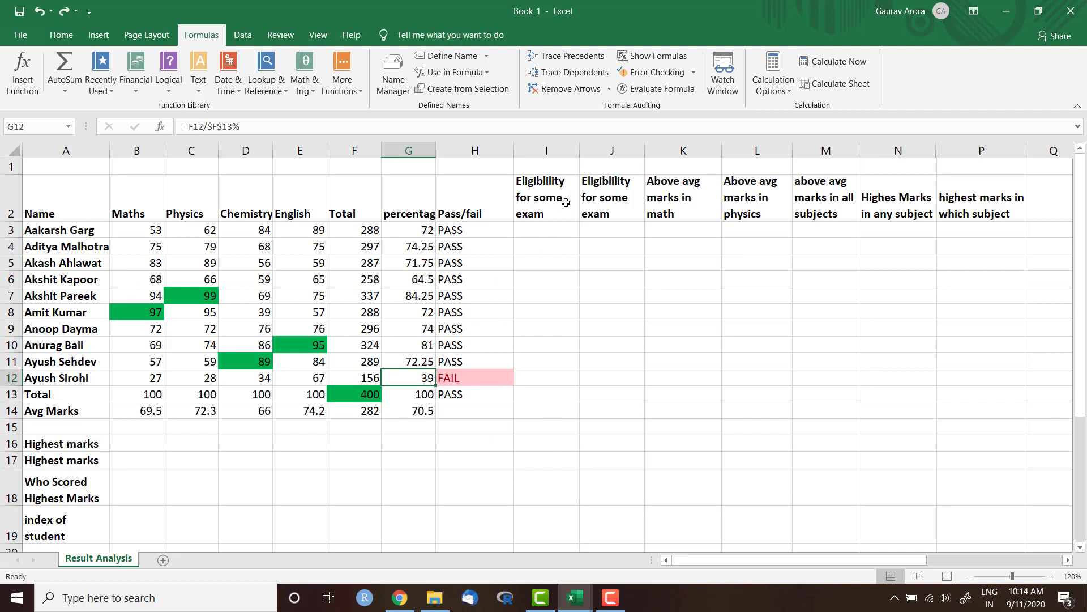
left_click(552, 232)
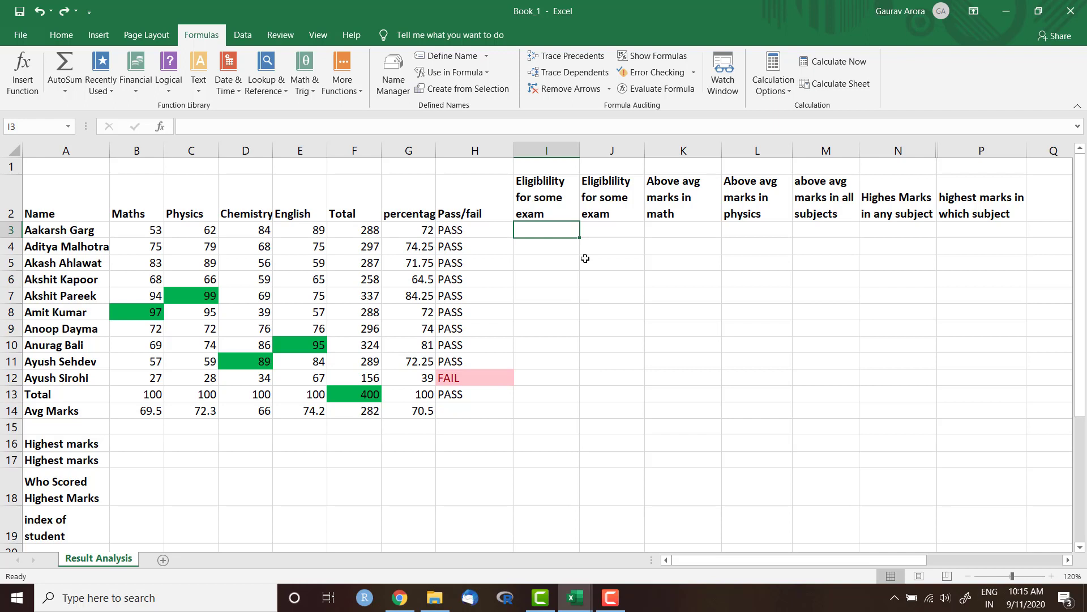
key("Left")
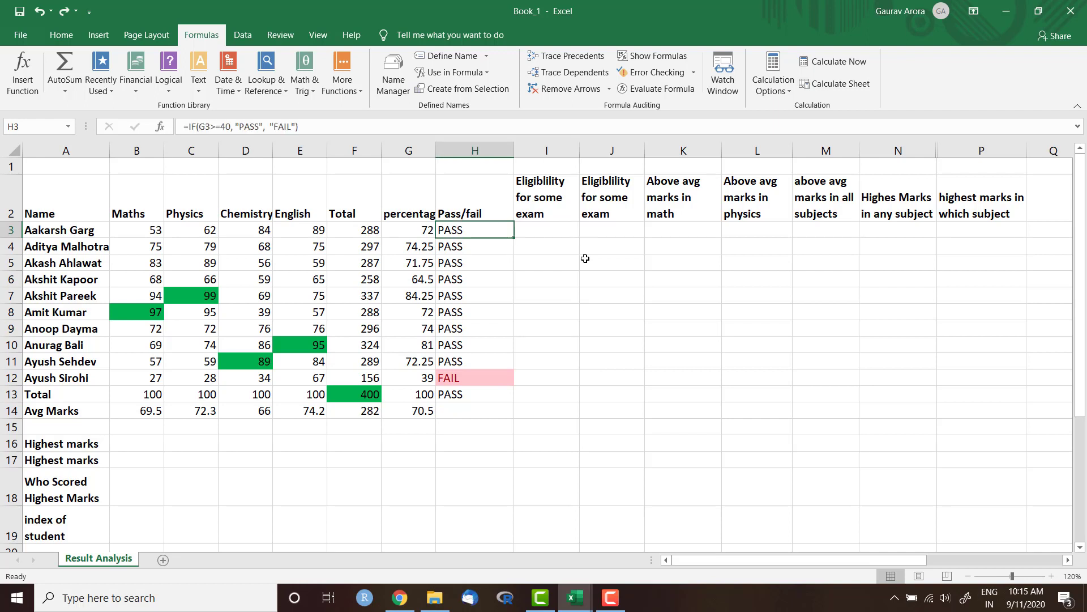
key("Right")
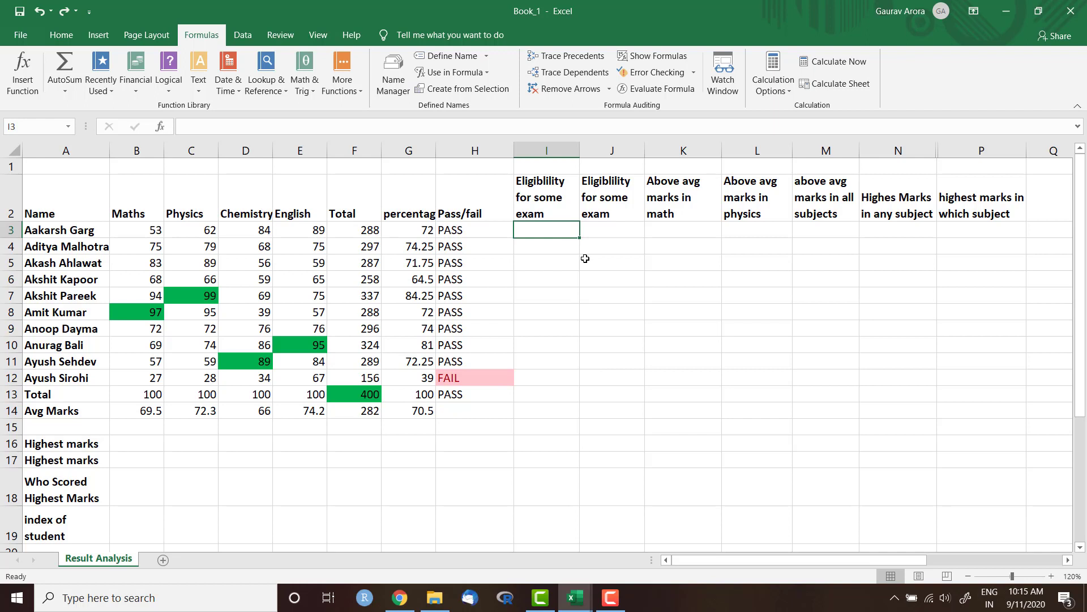
Step: Begin an IF formula in I3 with a nested AND function as its logical test
left_click(507, 124)
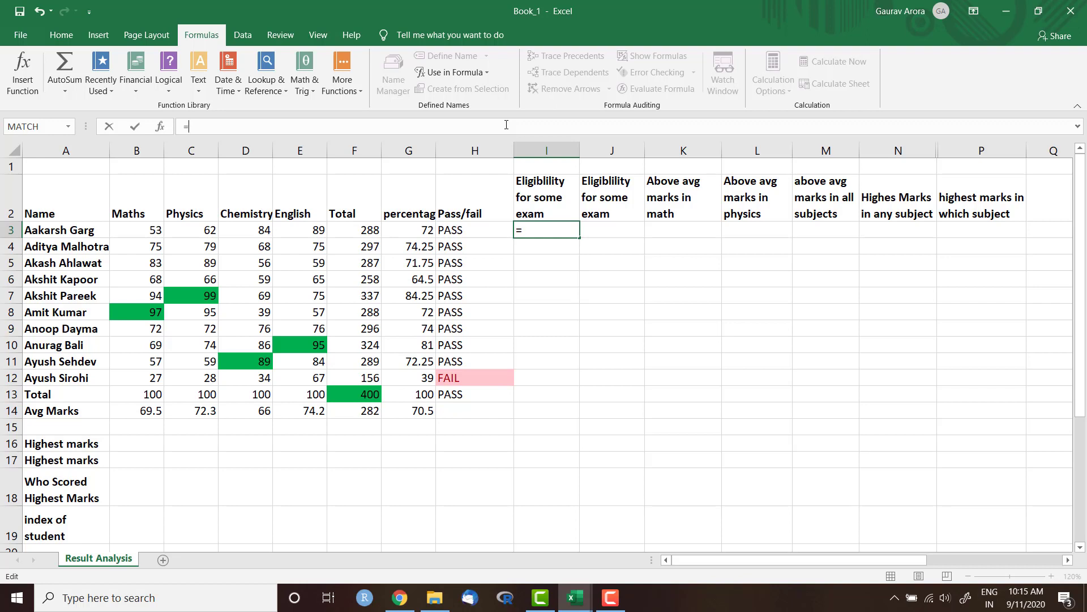
type("if")
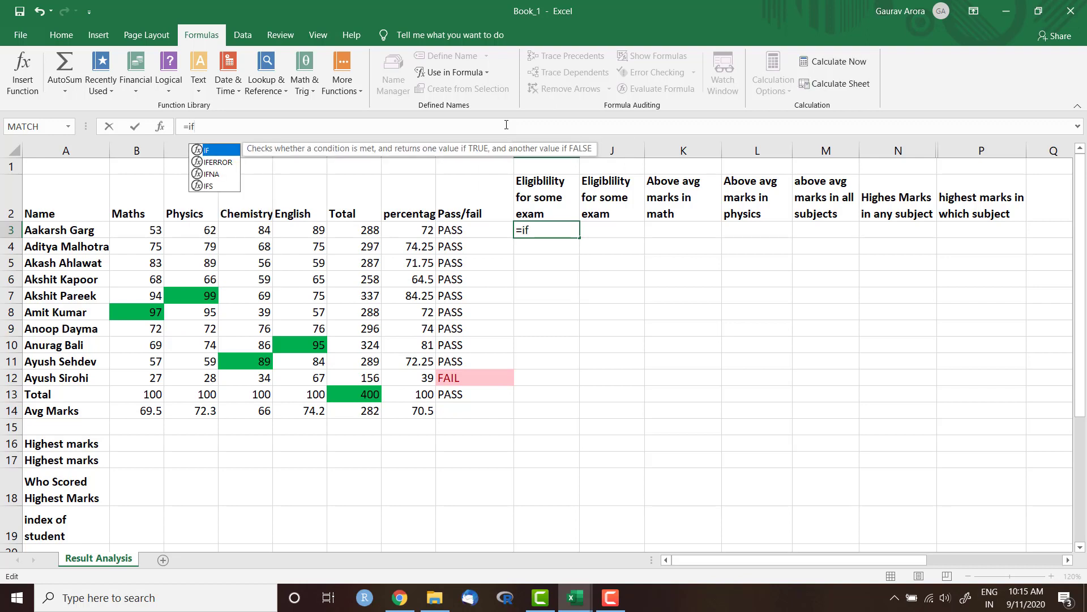
key("Tab")
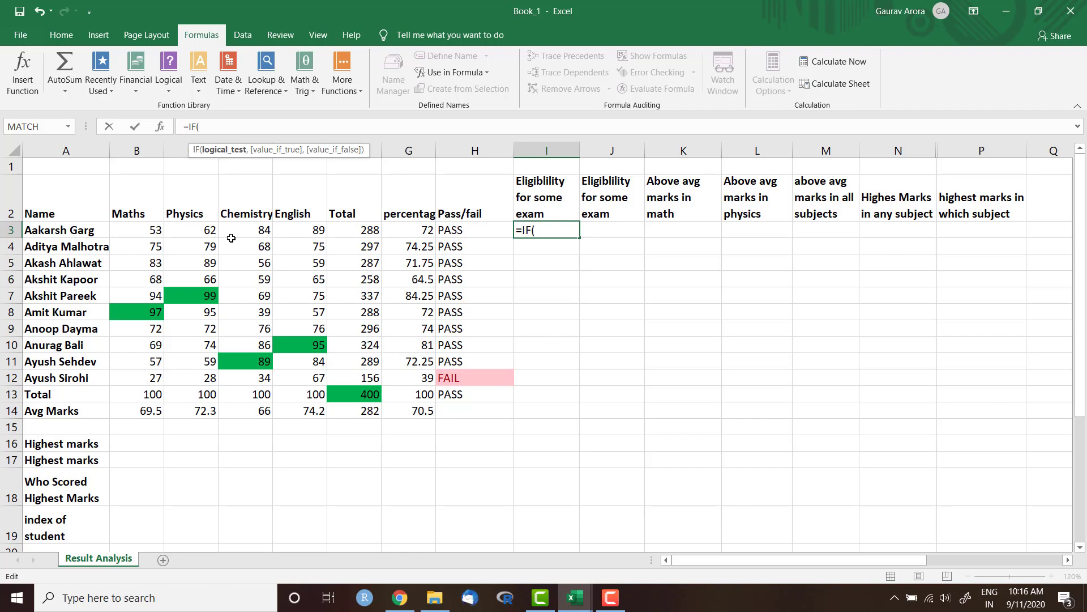
type("an")
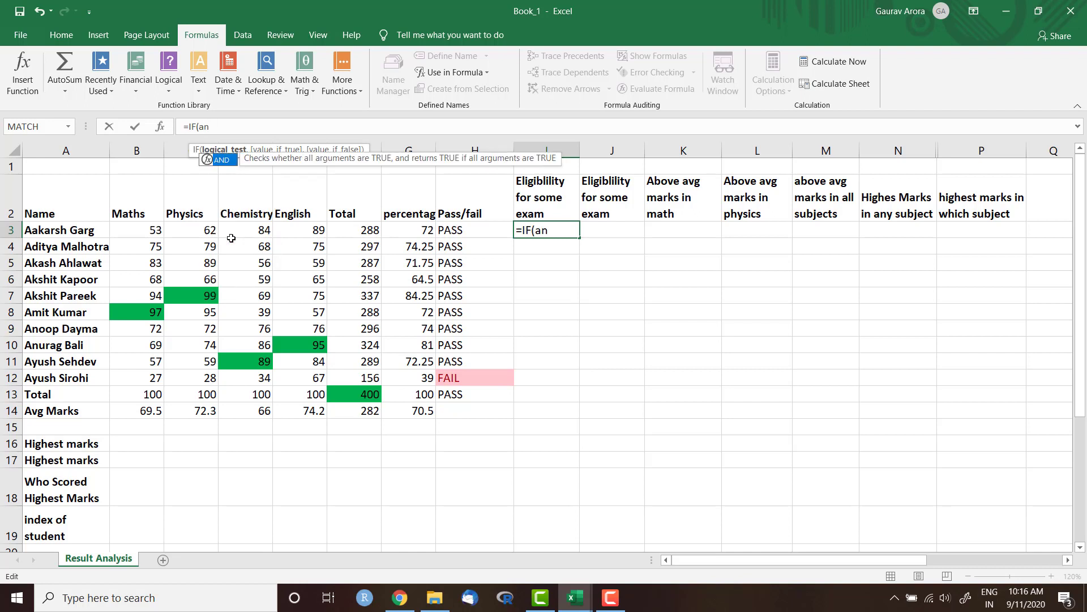
key("Tab")
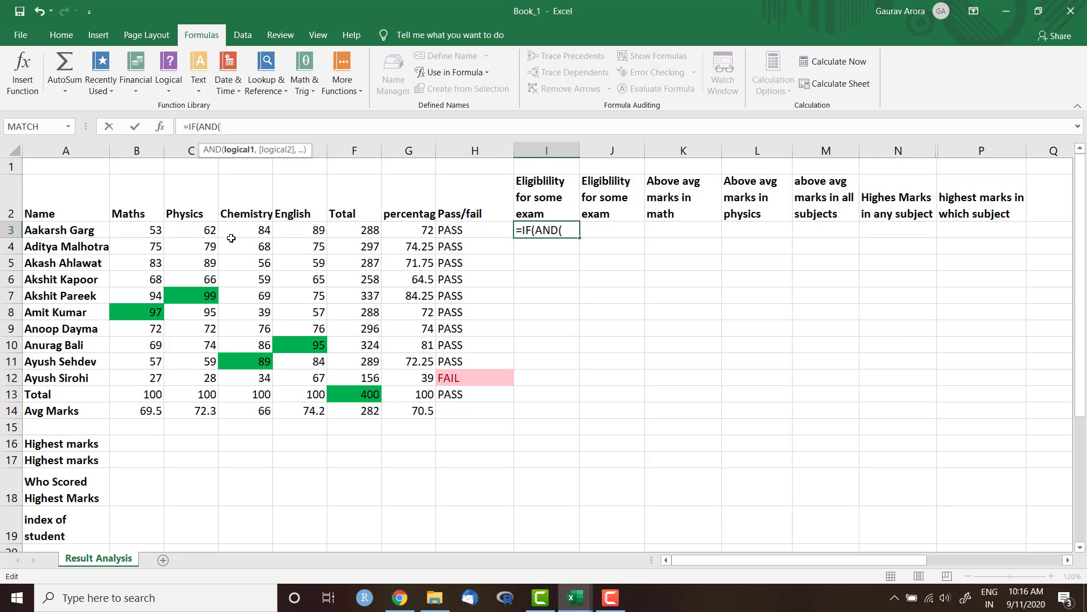
Step: Enter B3>60 as the first AND condition, requiring a Maths mark above 60
left_click(155, 226)
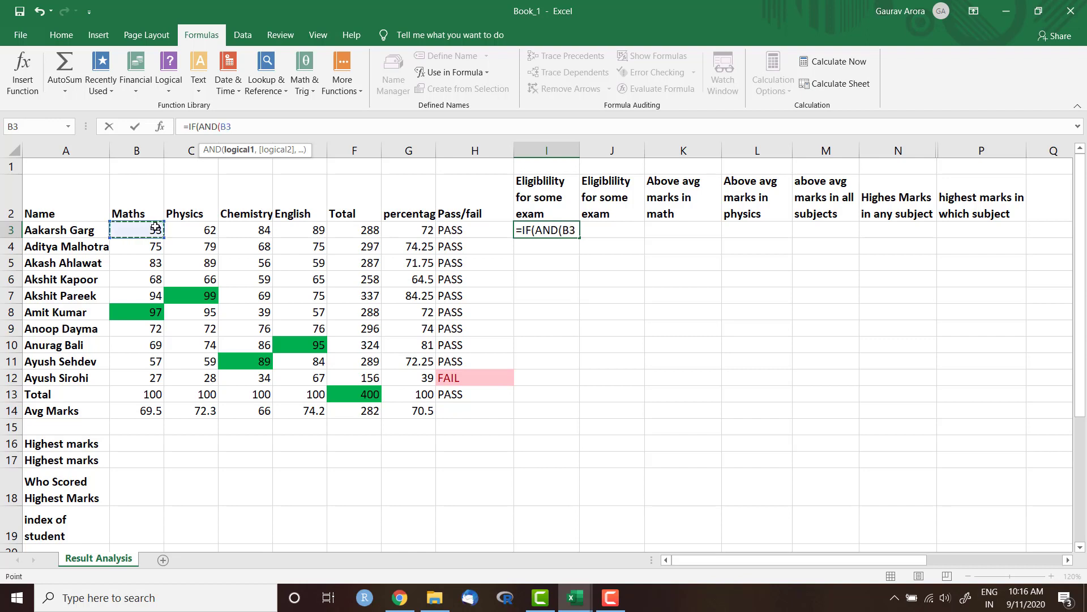
key("F8")
key("BackSpace")
key("BackSpace")
key("BackSpace")
key("BackSpace")
type("3>")
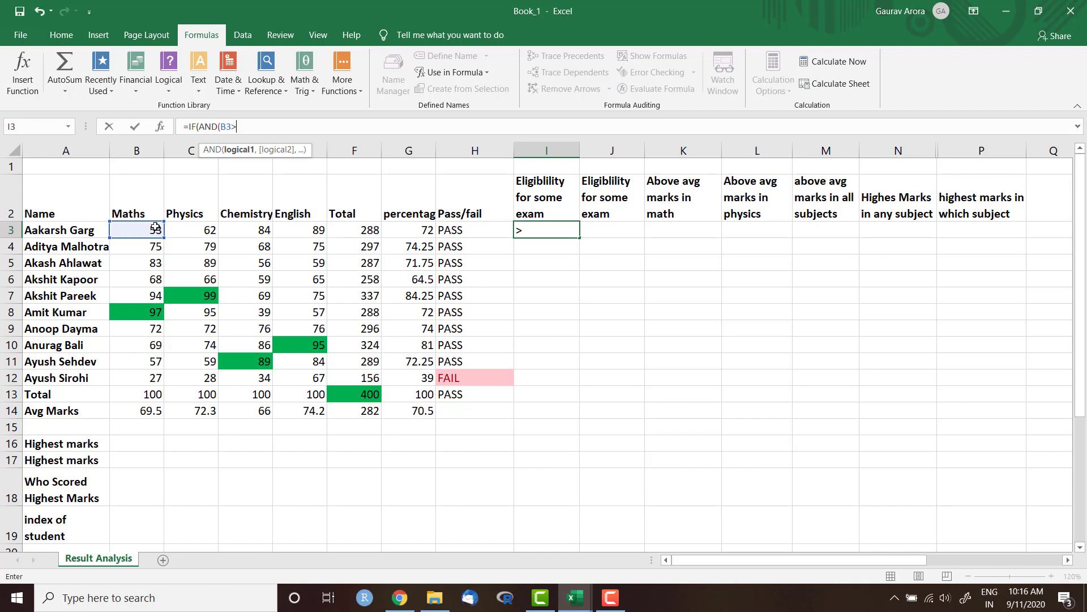
type("60,")
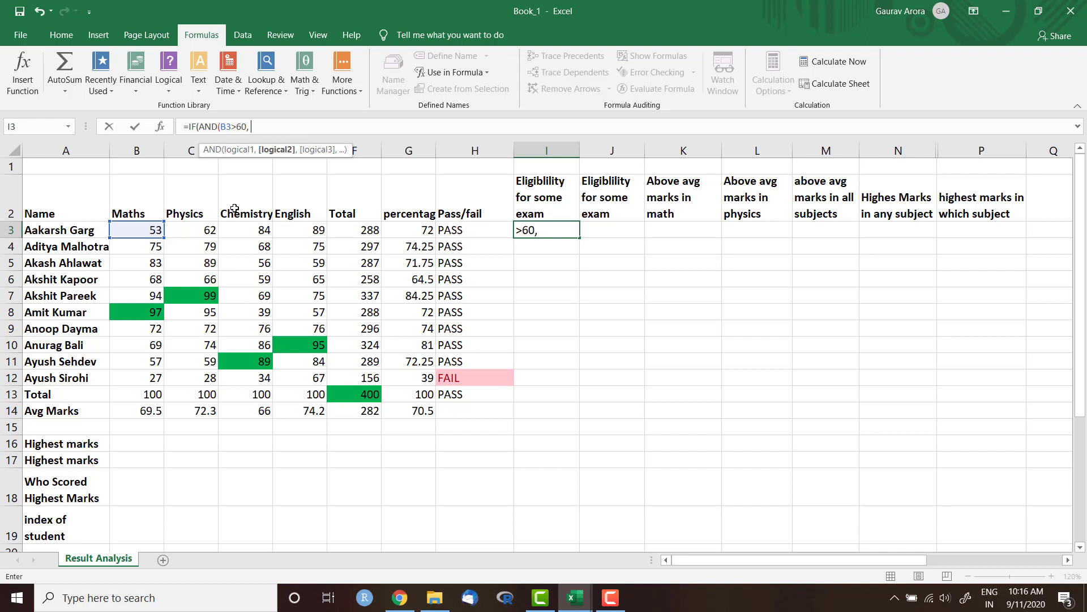
Step: Add the AND conditions C3>60, D3>60 and E3>40 for Physics, Chemistry and English, and close the AND function
left_click(209, 230)
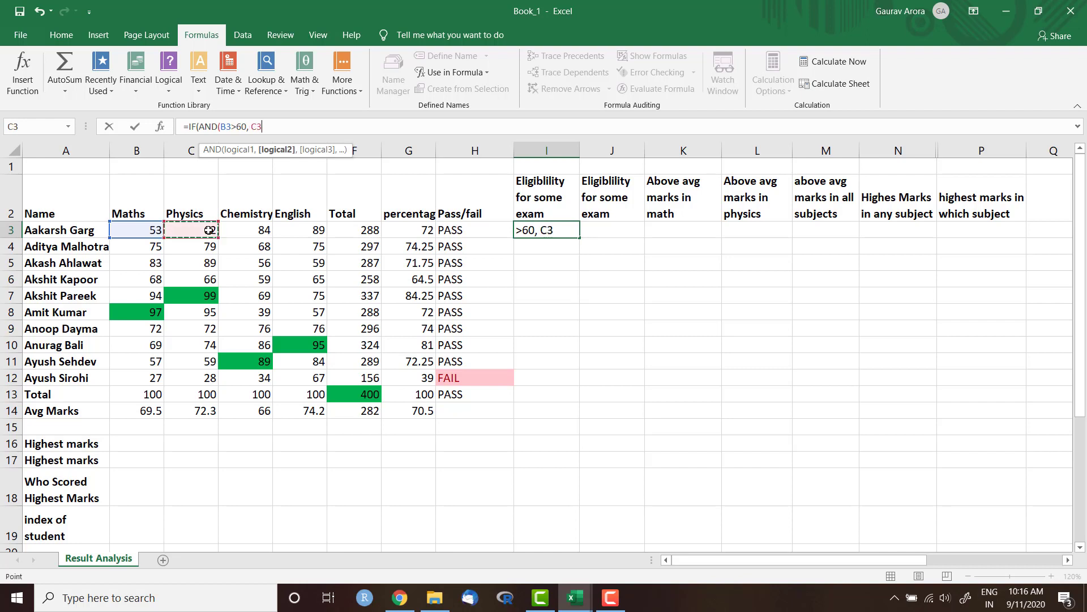
type(">60")
type(",")
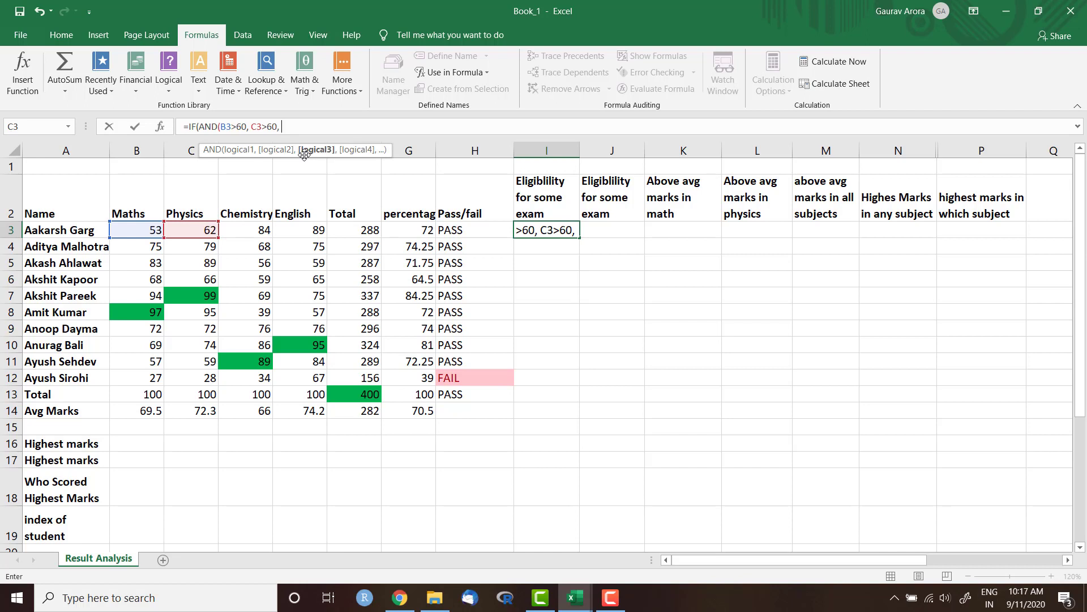
left_click(249, 227)
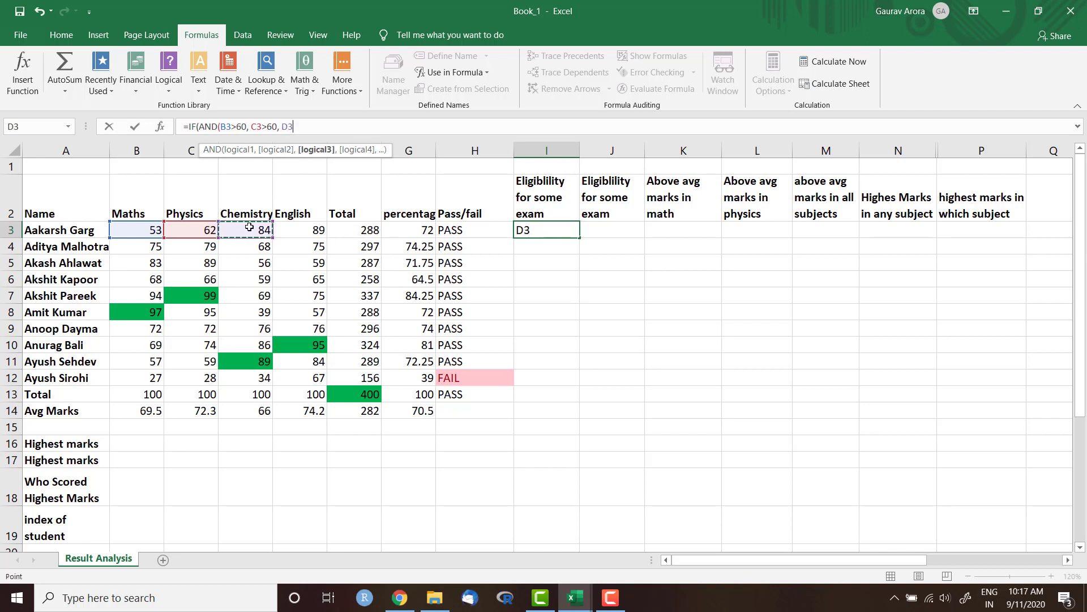
type(">60,")
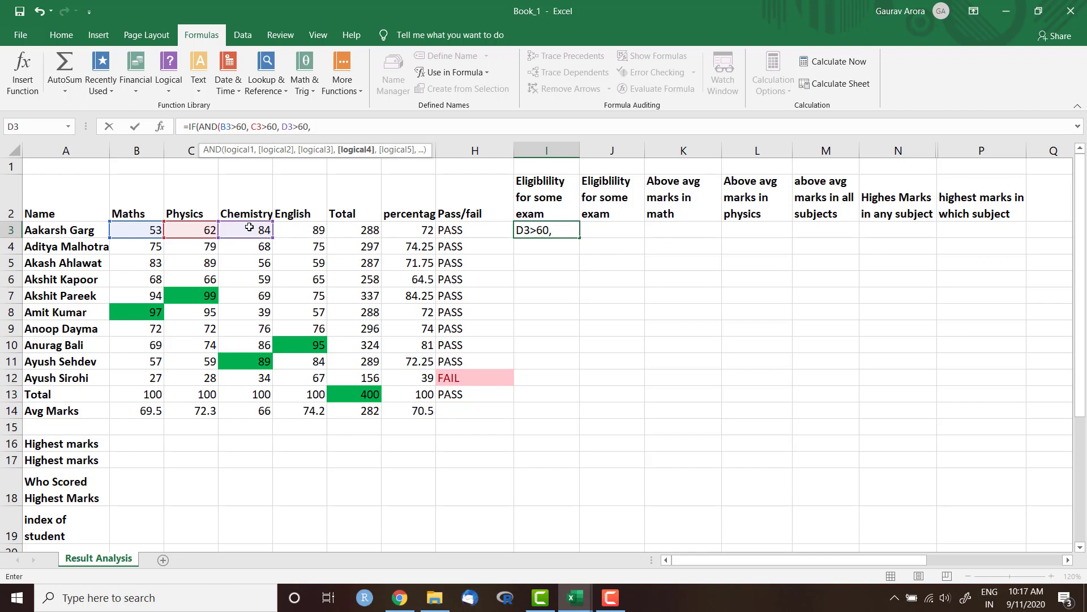
left_click(298, 232)
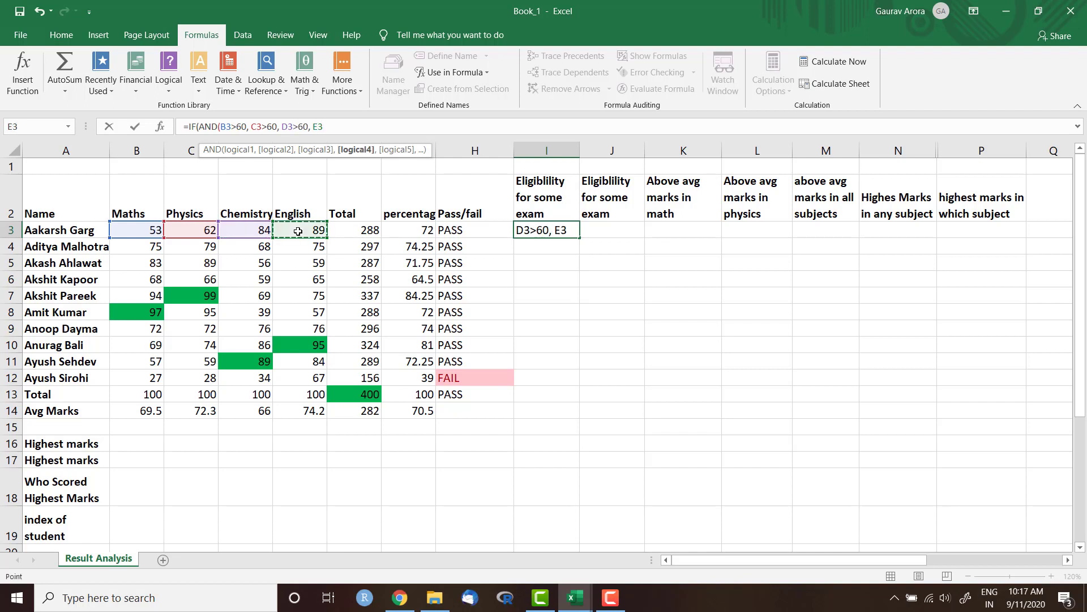
type(">40)")
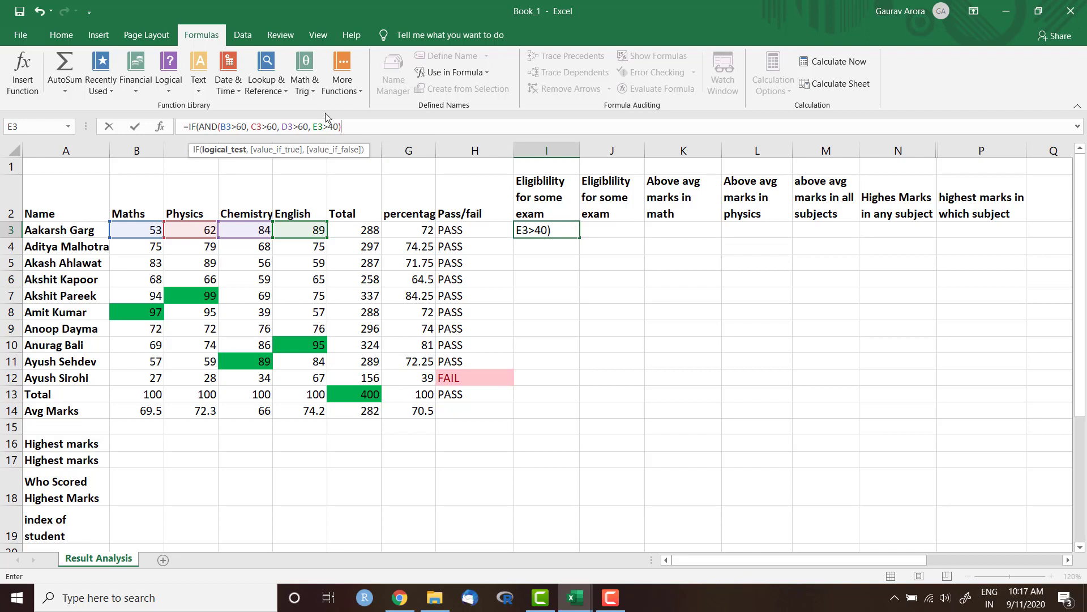
Step: Add "Eligible" as the value-if-true argument after the AND test in the I3 formula
left_click_drag(199, 126, 342, 126)
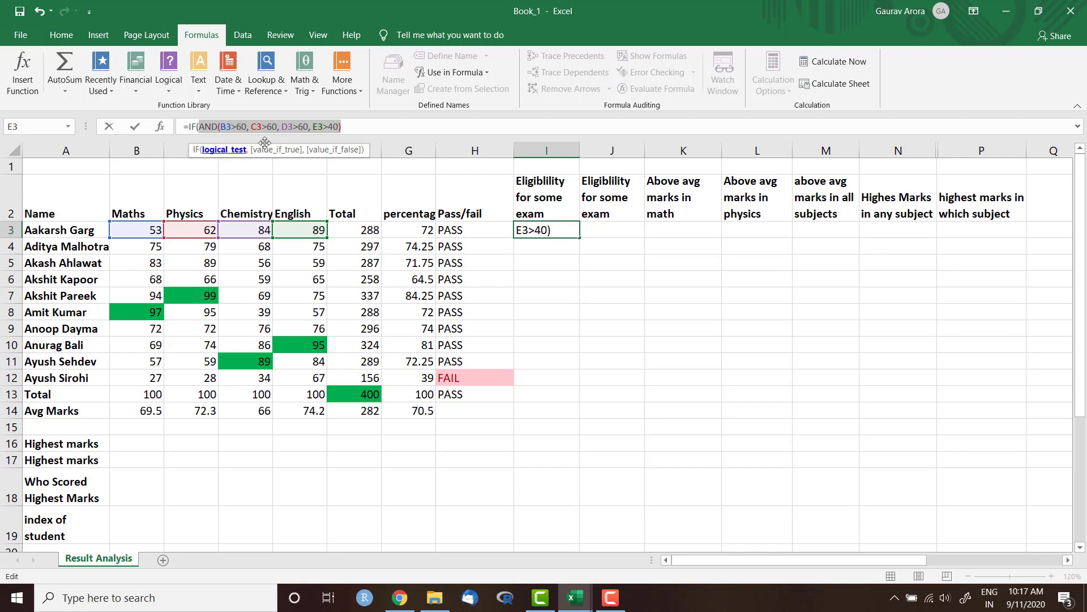
left_click(349, 124)
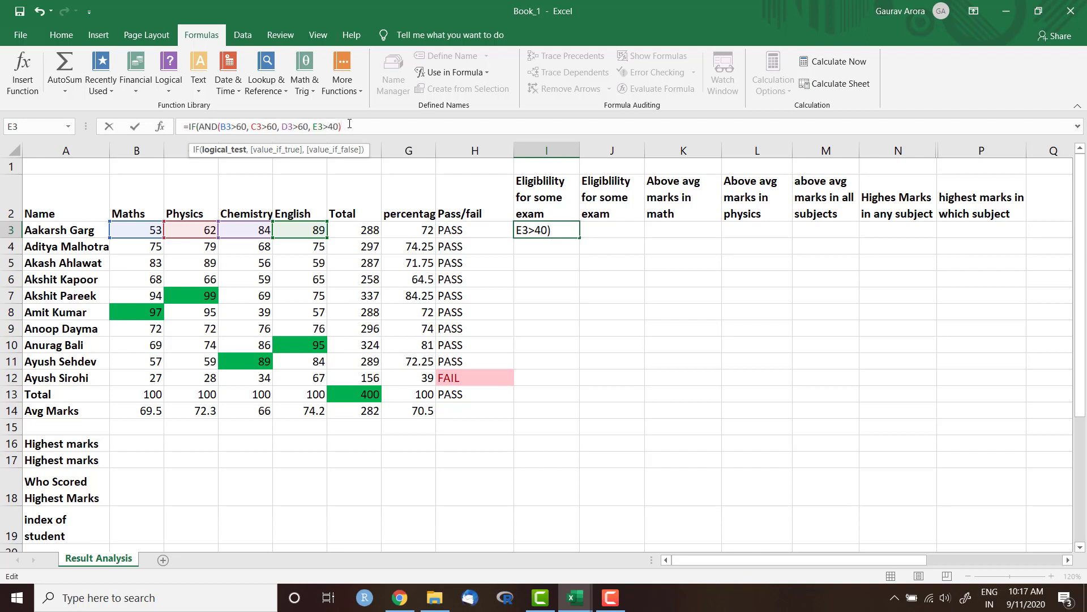
type(",")
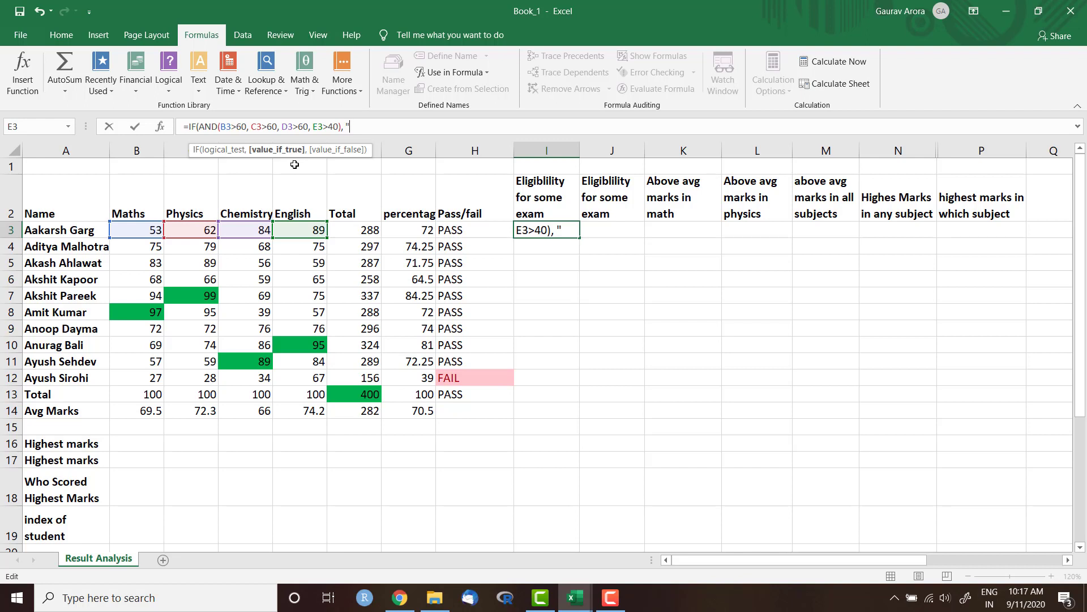
type("Eligible\", ")
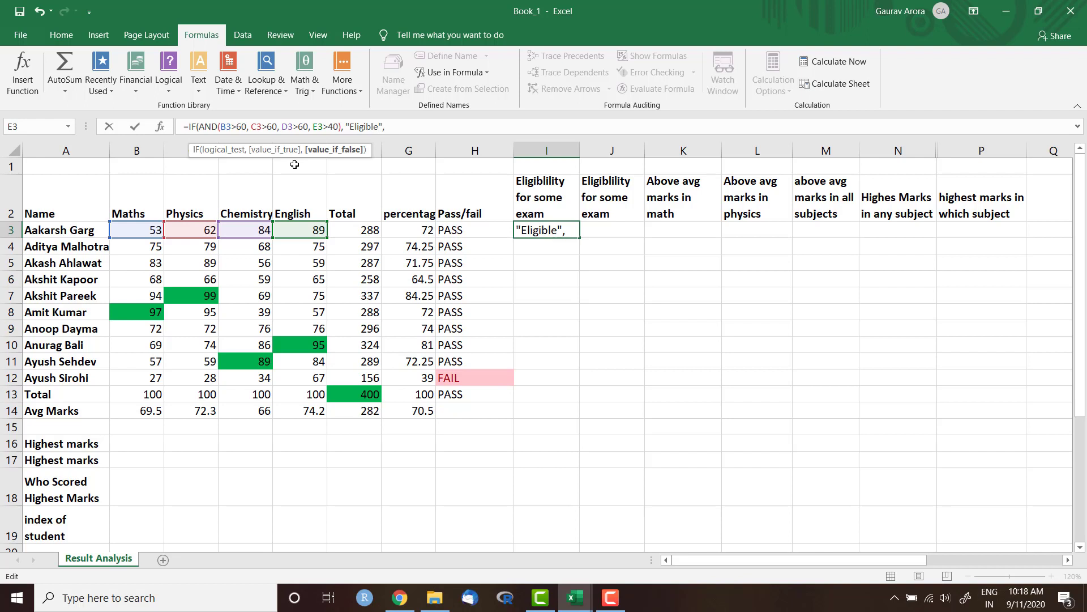
Step: Add "Not Elibible" as the value-if-false argument, close the IF function and commit the I3 formula
type("\"N")
type("ot ")
type("Elib")
type("ible")
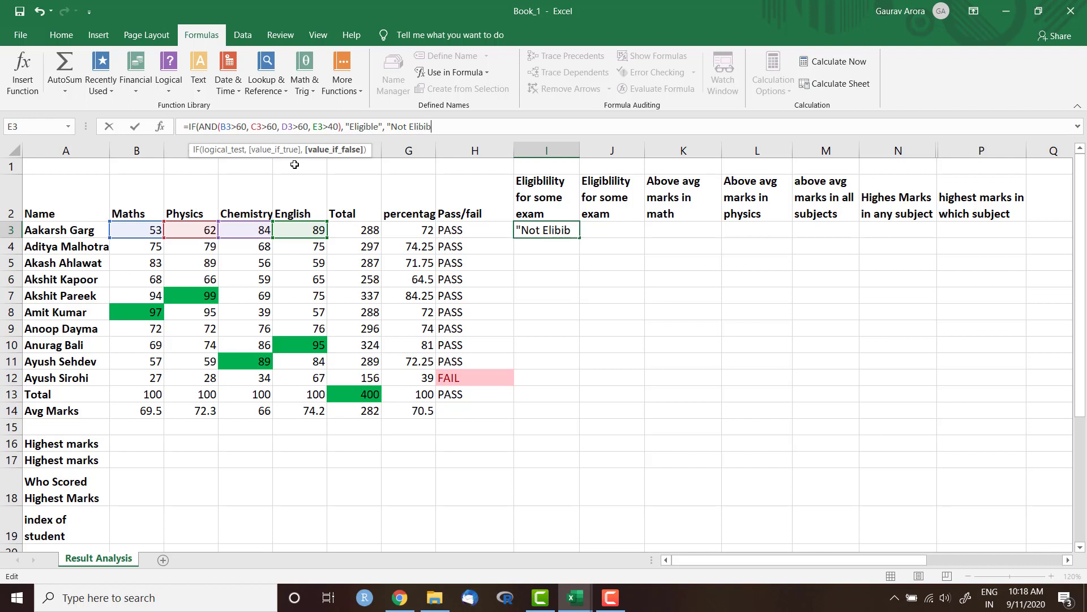
type("\")")
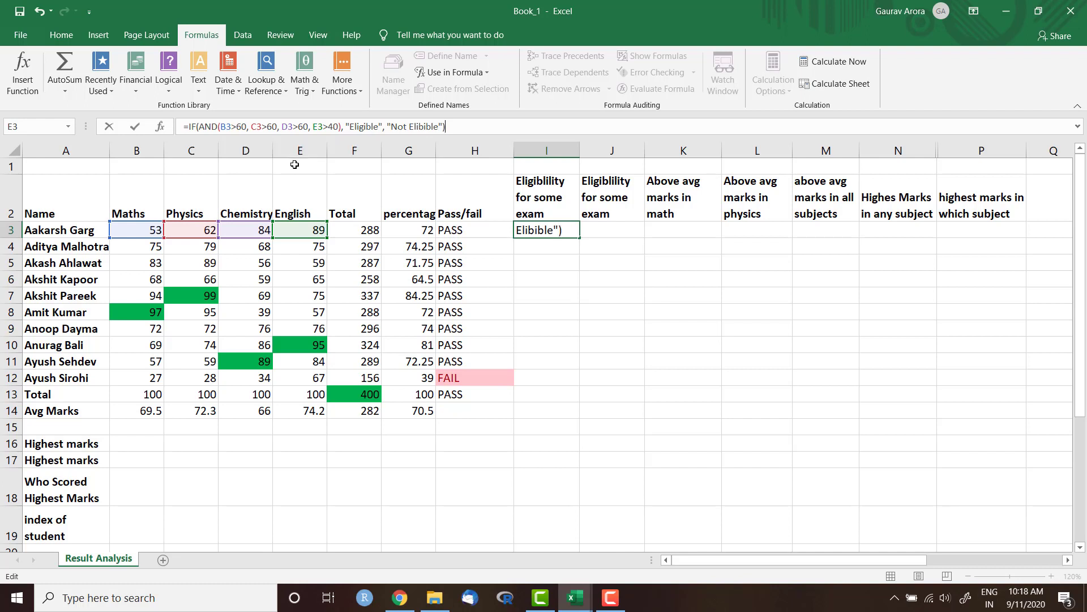
key("Return")
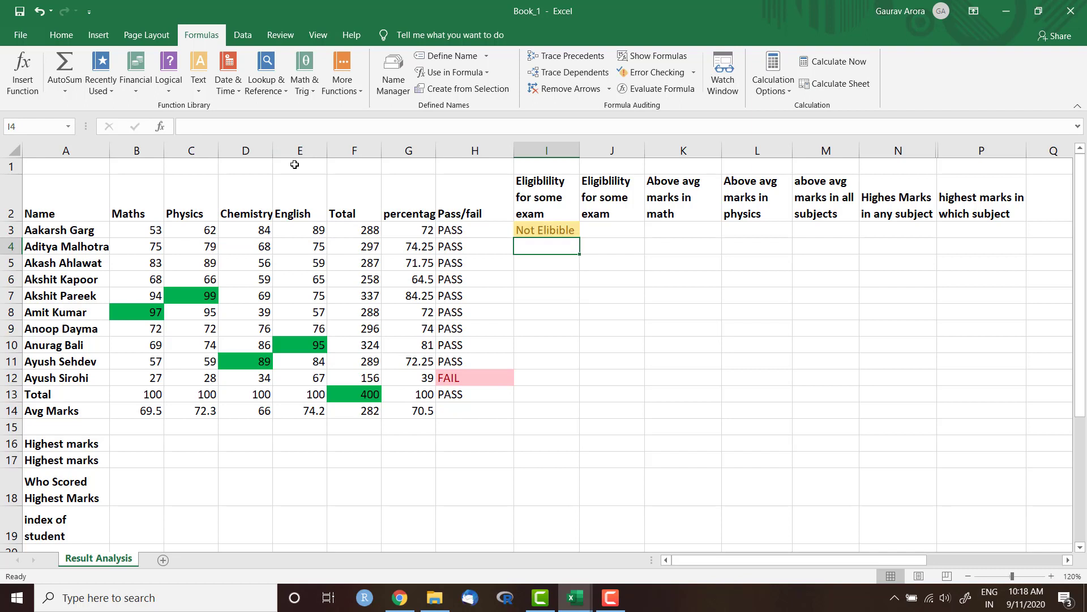
Step: Correct the spelling of the value-if-false text in the I3 formula to "Not Eligible"
left_click(543, 227)
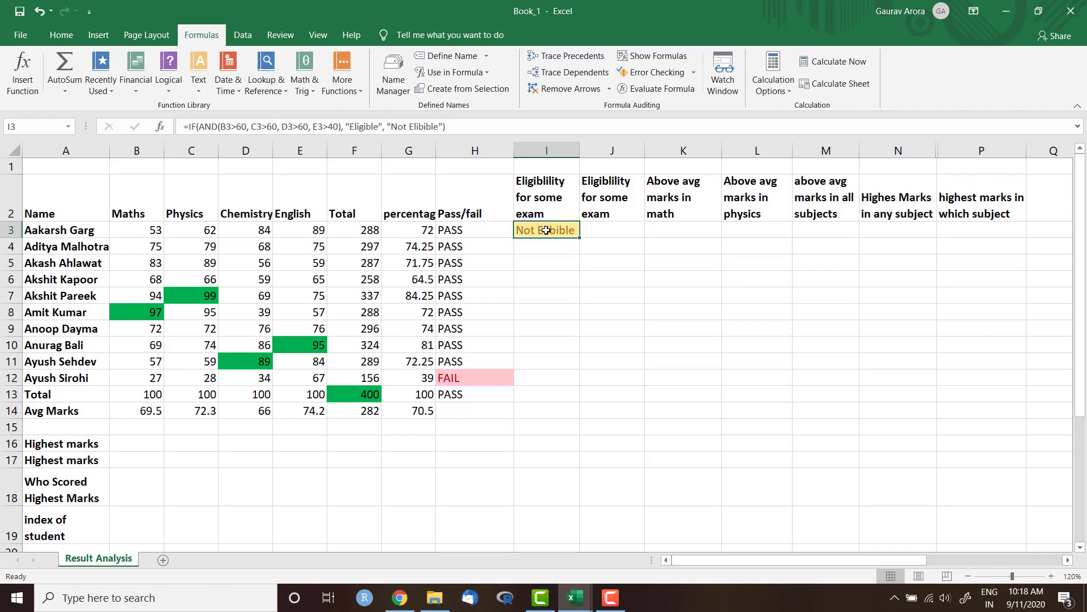
left_click(425, 126)
key("BackSpace")
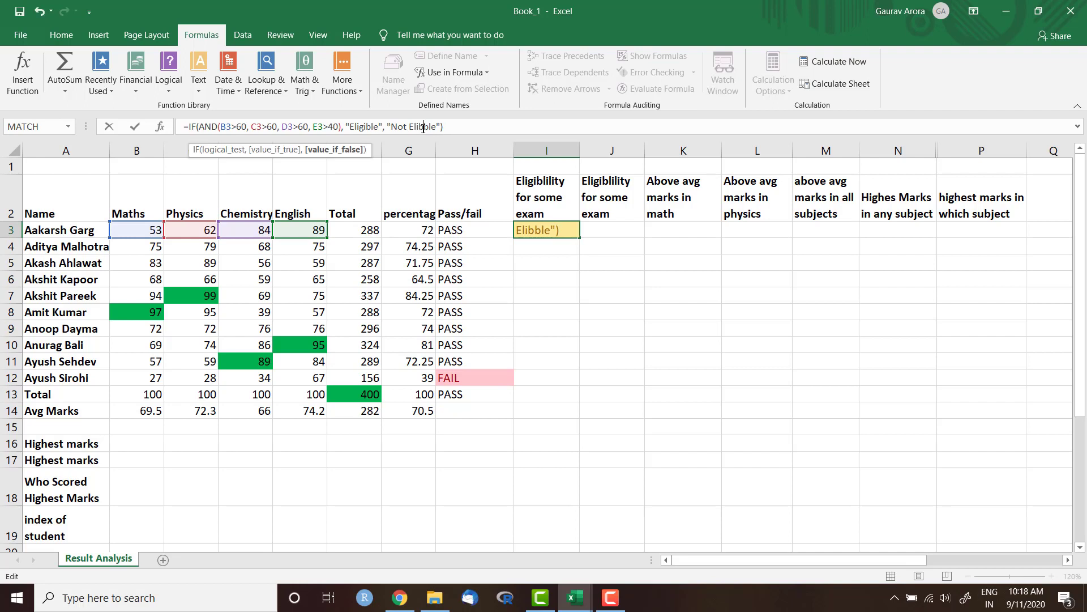
key("BackSpace")
type("gi")
key("Return")
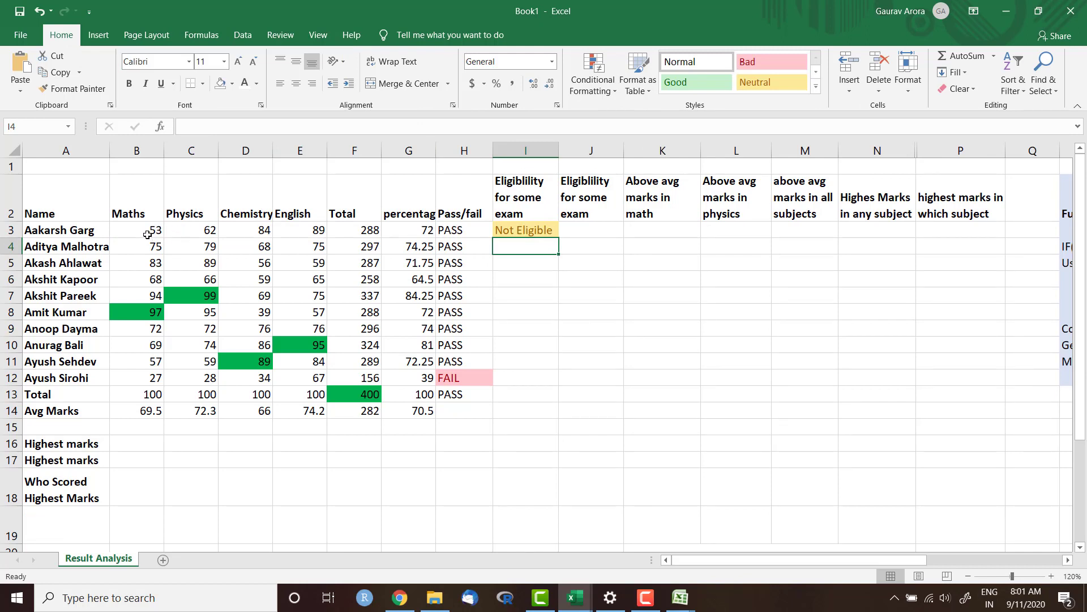
Step: Test the eligibility formula by overwriting the Maths mark in B3 with 65, and undo that entry
left_click(147, 234)
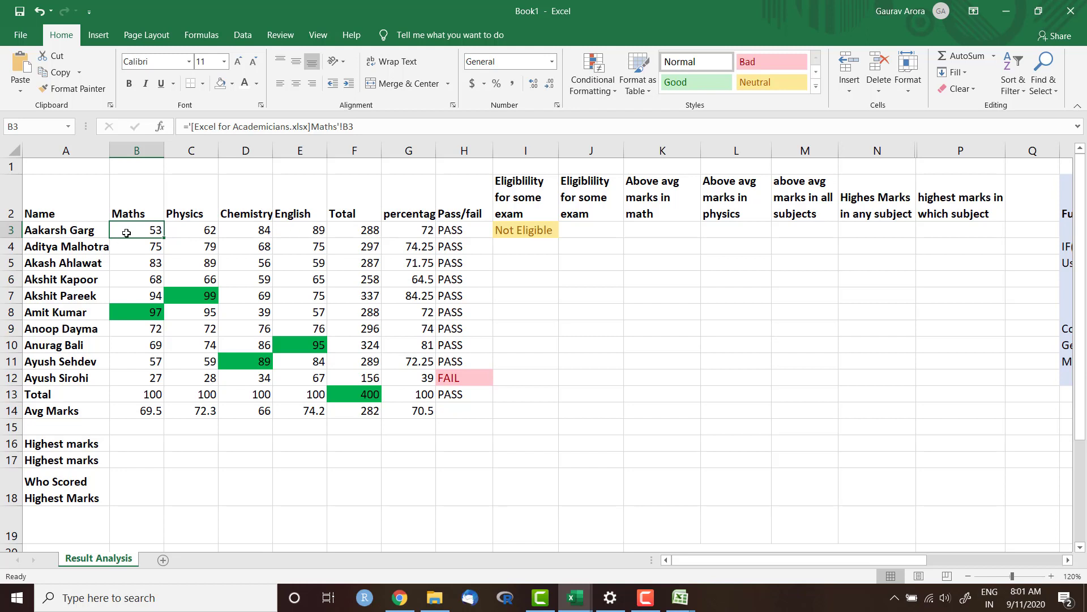
type("65")
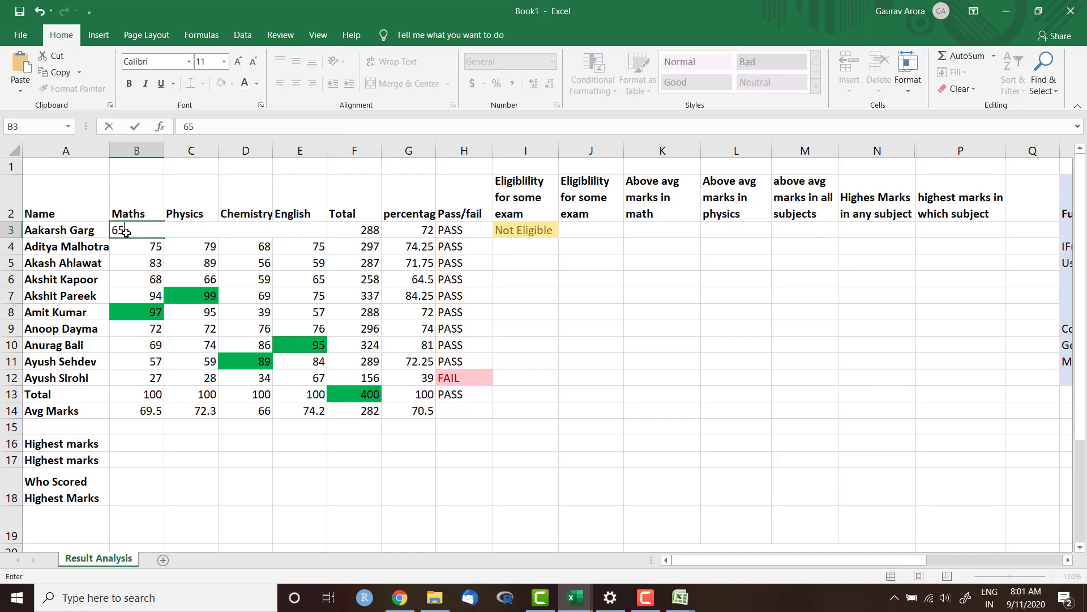
key("Return")
left_click(127, 233)
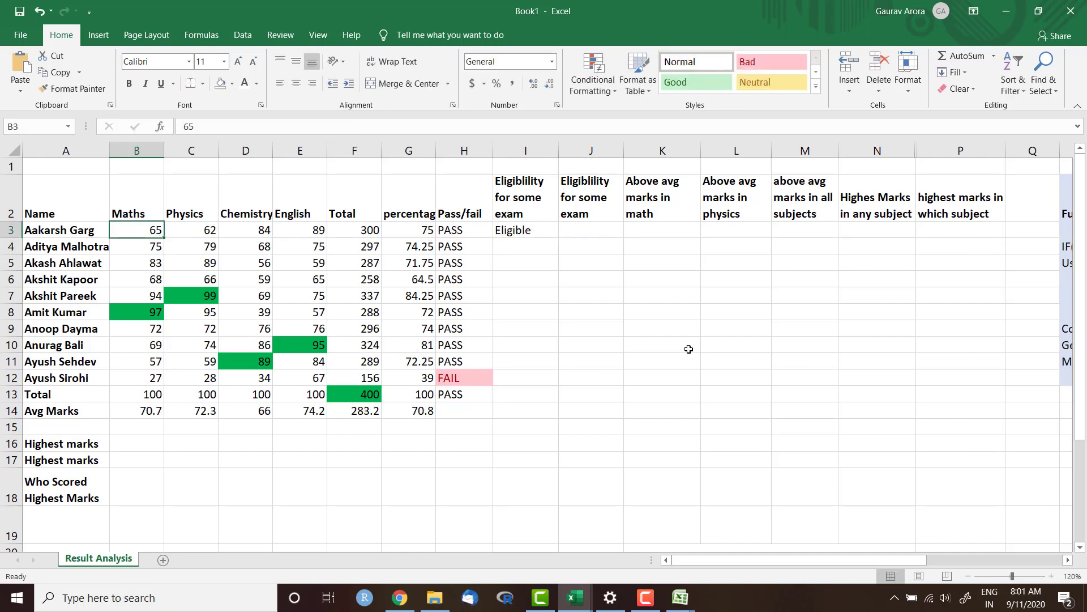
key("ctrl+v")
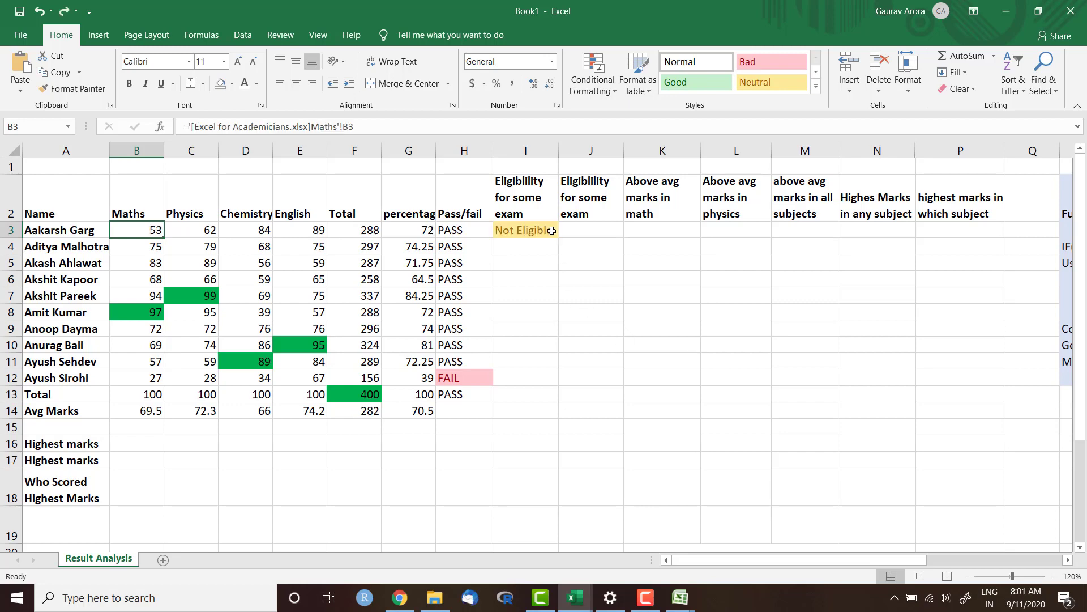
Step: Fill the eligibility formula from I3 down the column to I13
left_click(551, 230)
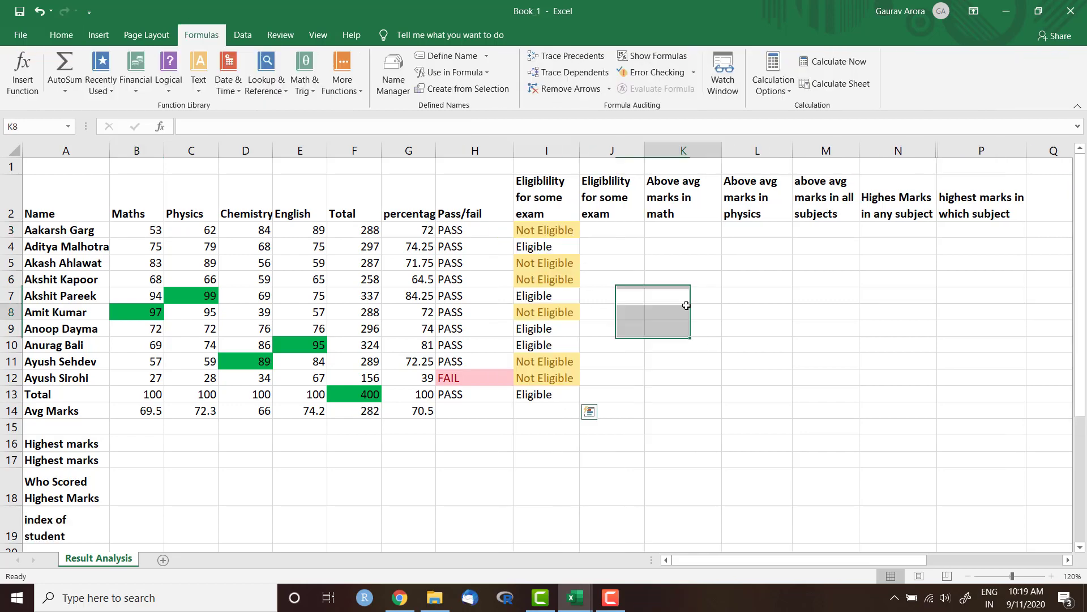
Step: View the conditional formatting options for the results range B3:I14 without applying a rule
left_click_drag(139, 233, 539, 409)
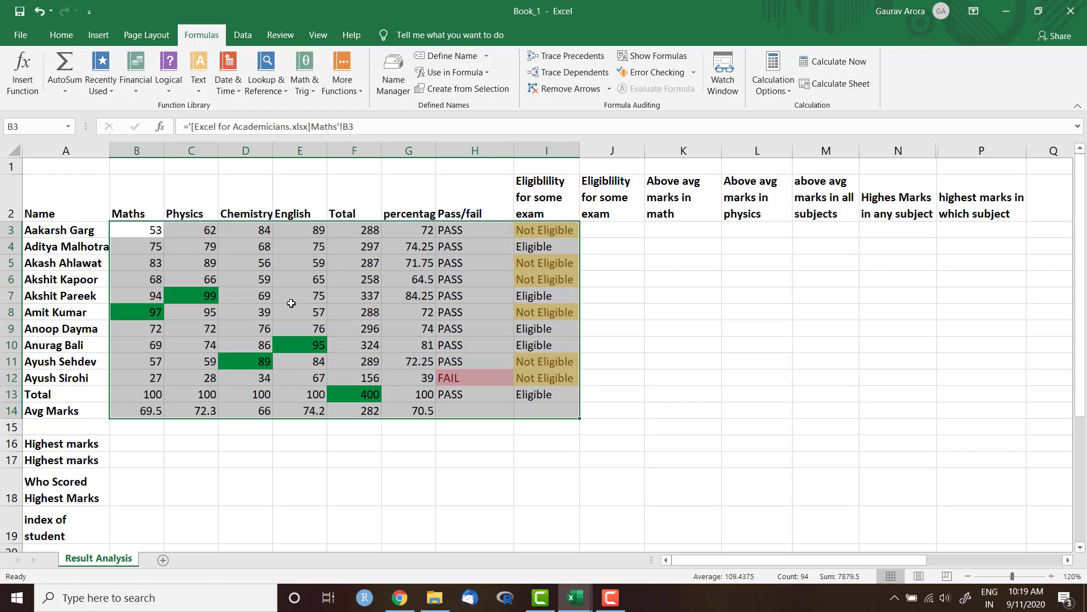
left_click(62, 35)
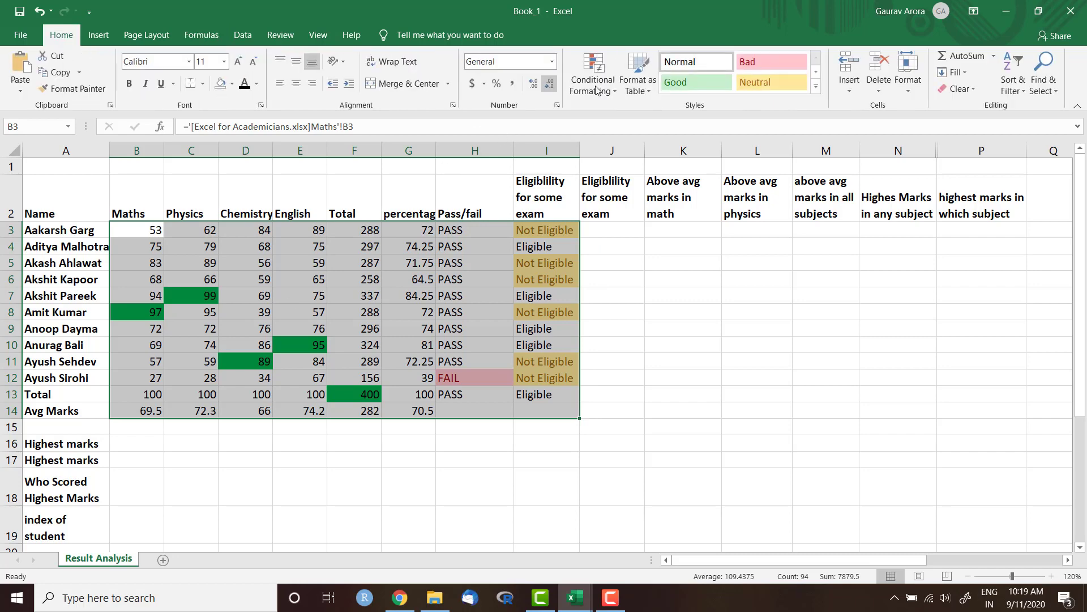
left_click(614, 93)
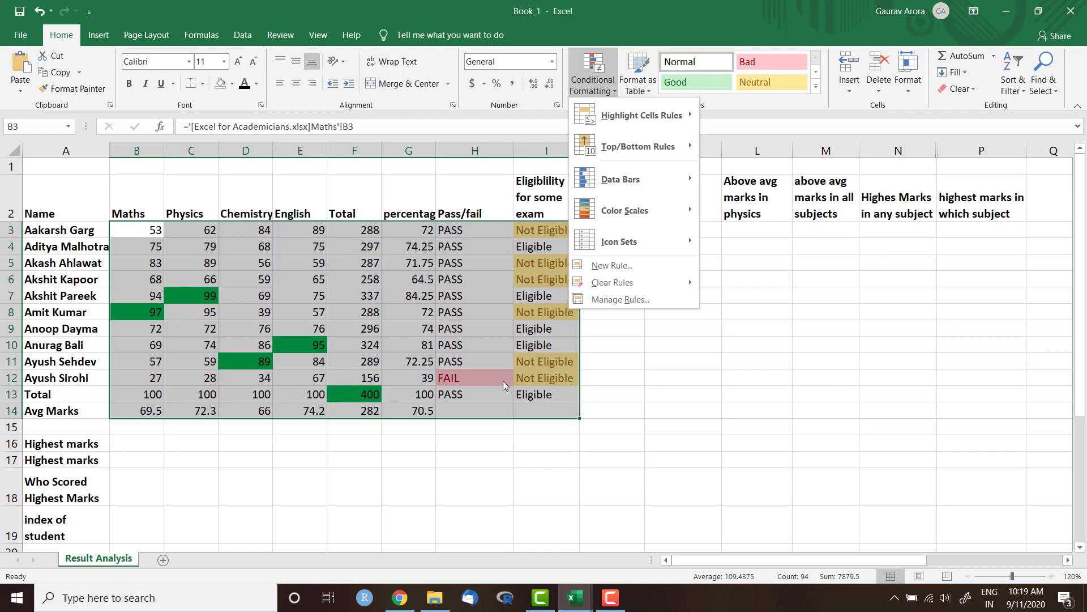
key("Escape")
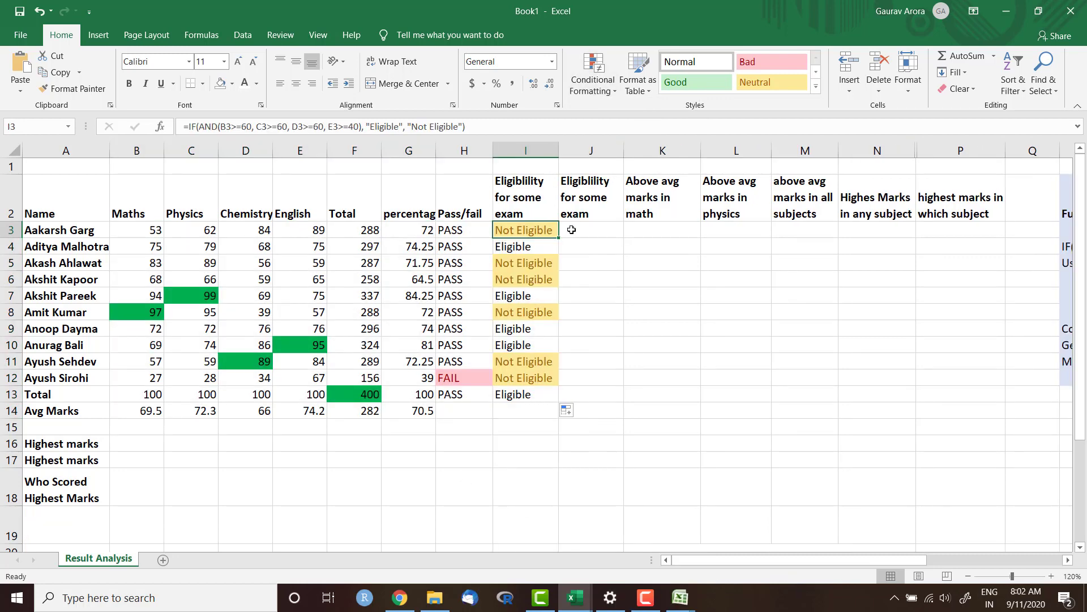
Step: In J3, begin an IF formula with an OR test whose first condition is the Maths mark B3<60
left_click(571, 230)
left_click(454, 128)
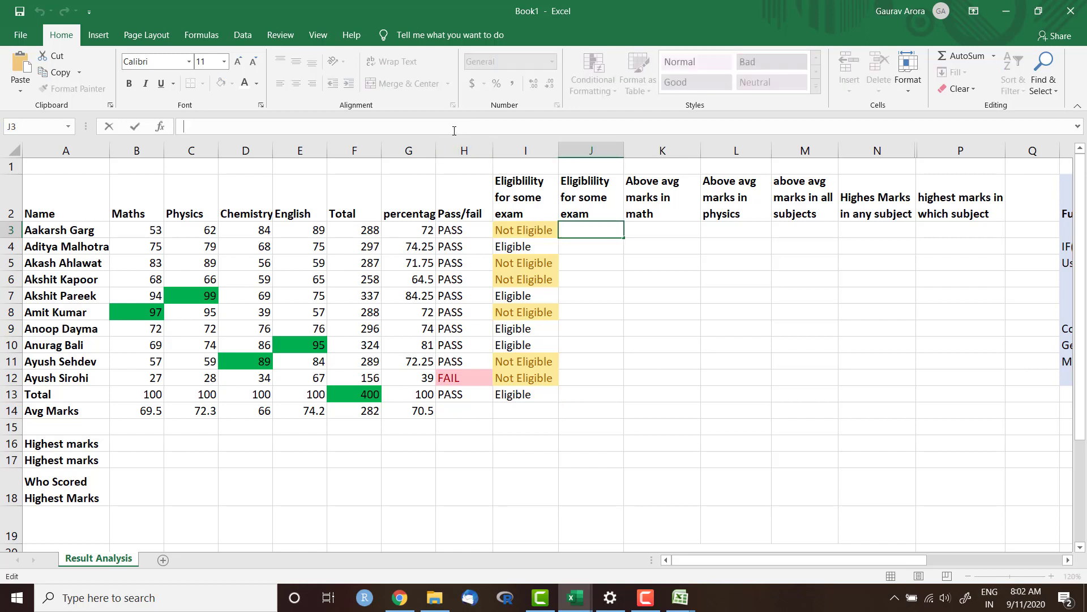
type("=if")
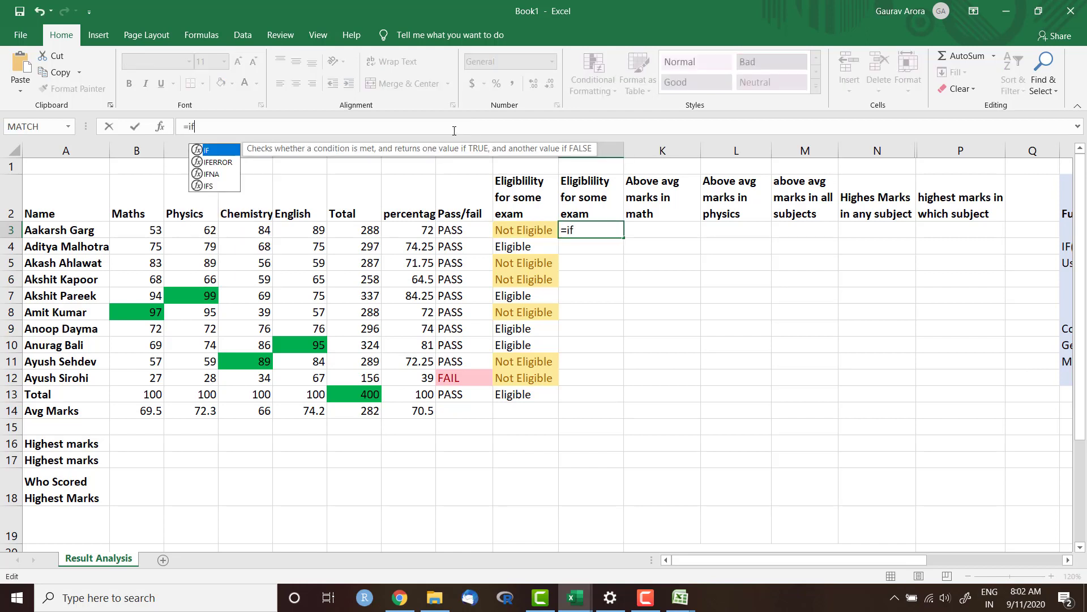
key("Tab")
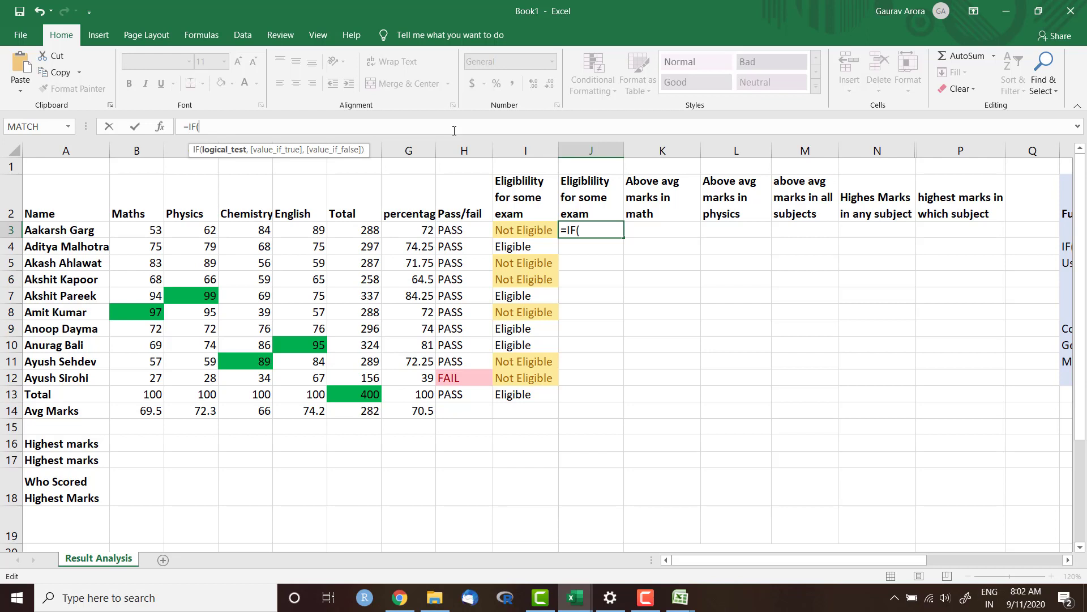
type("or")
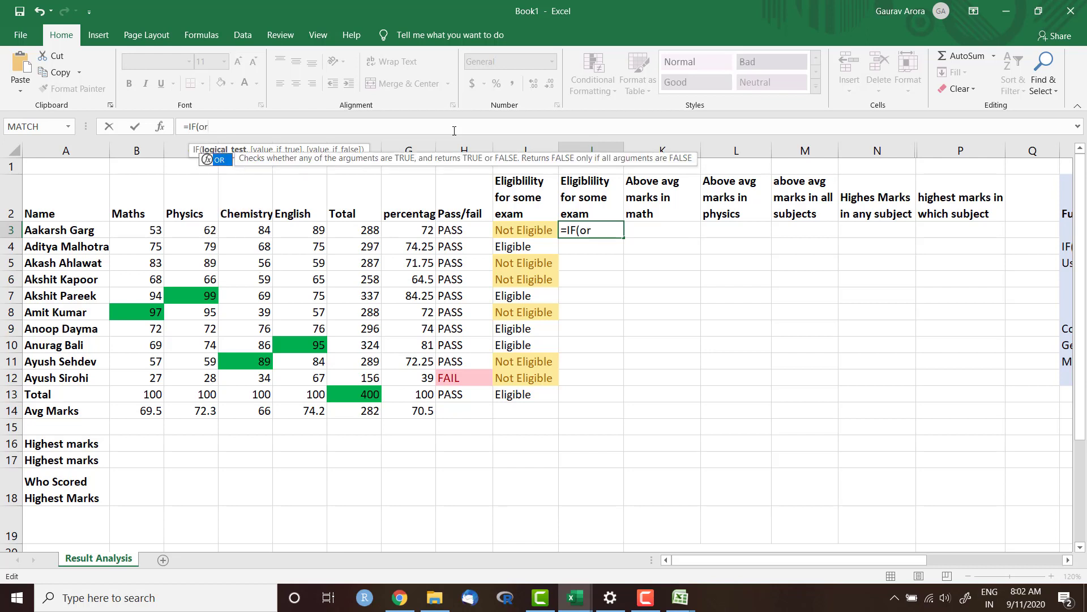
key("Tab")
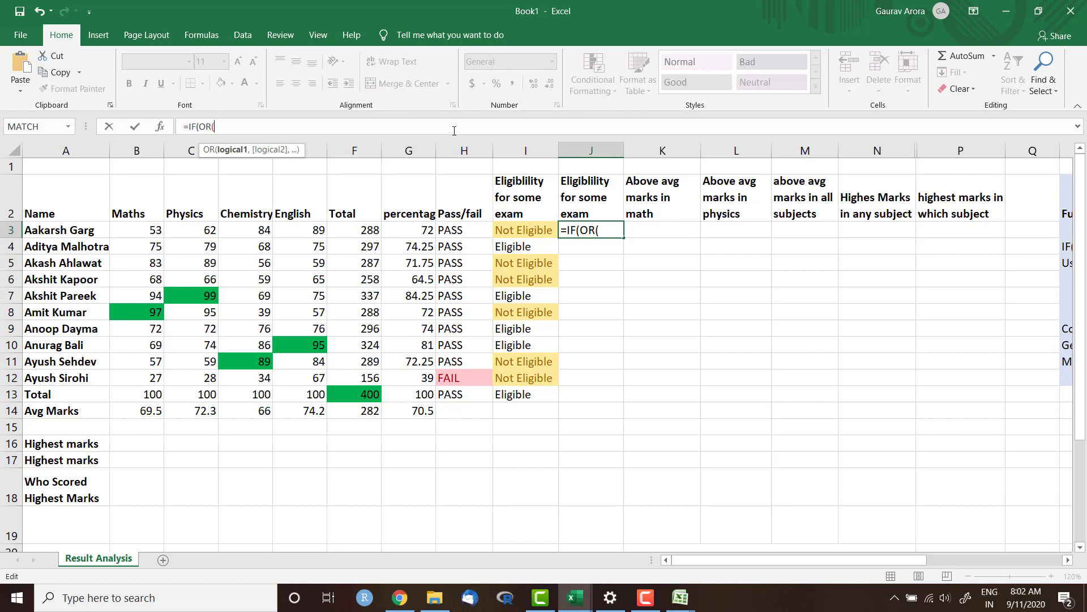
left_click(148, 231)
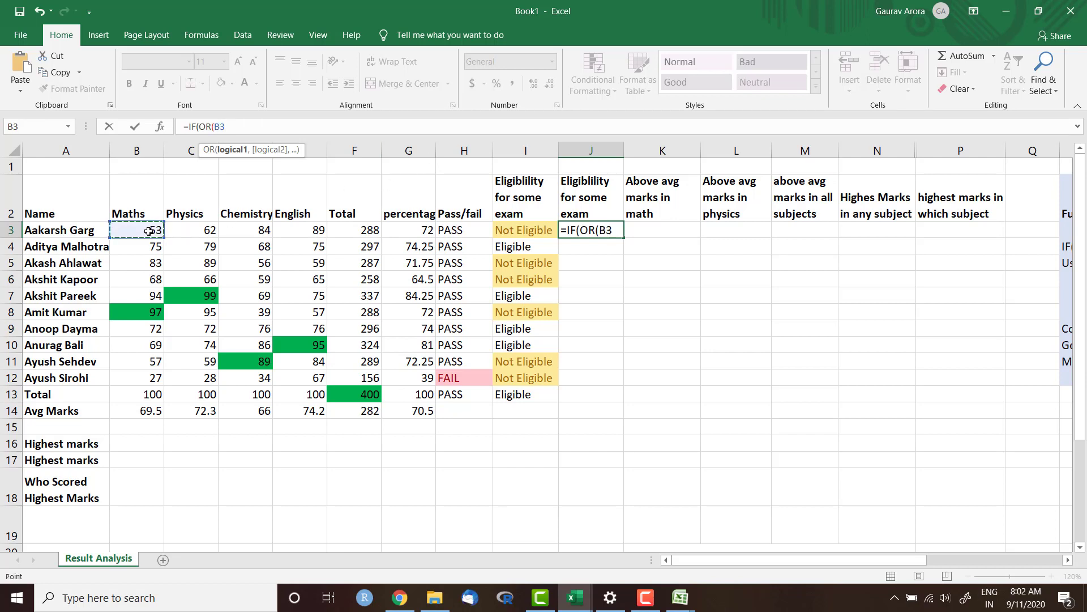
type(",")
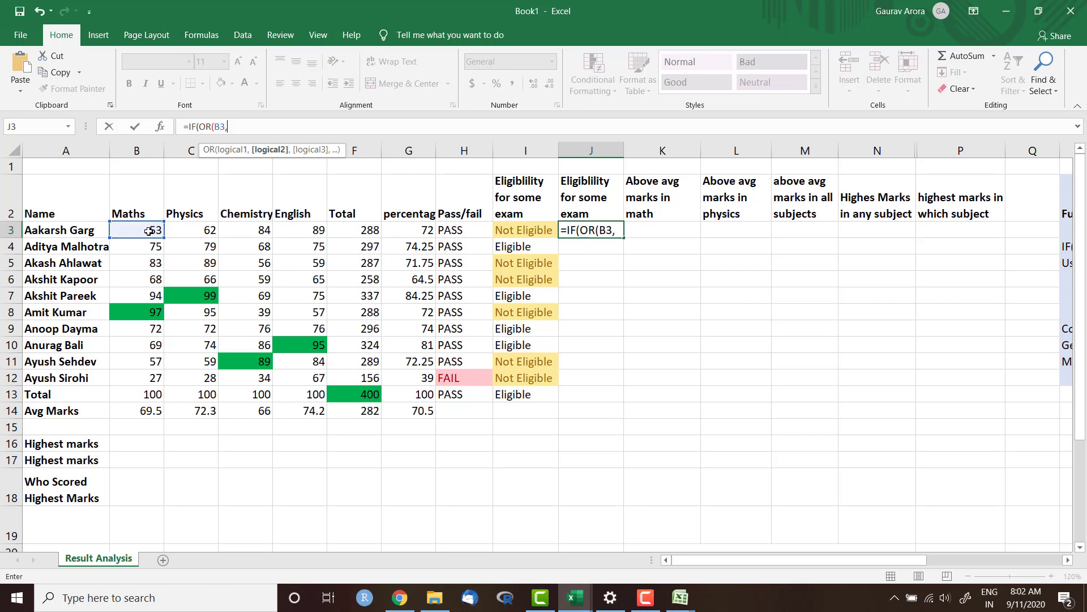
key("BackSpace")
type("<60,")
Step: Extend the OR test in J3 with the Physics, Chemistry and English conditions C3<60, D3<60 and E3<40
left_click(197, 226)
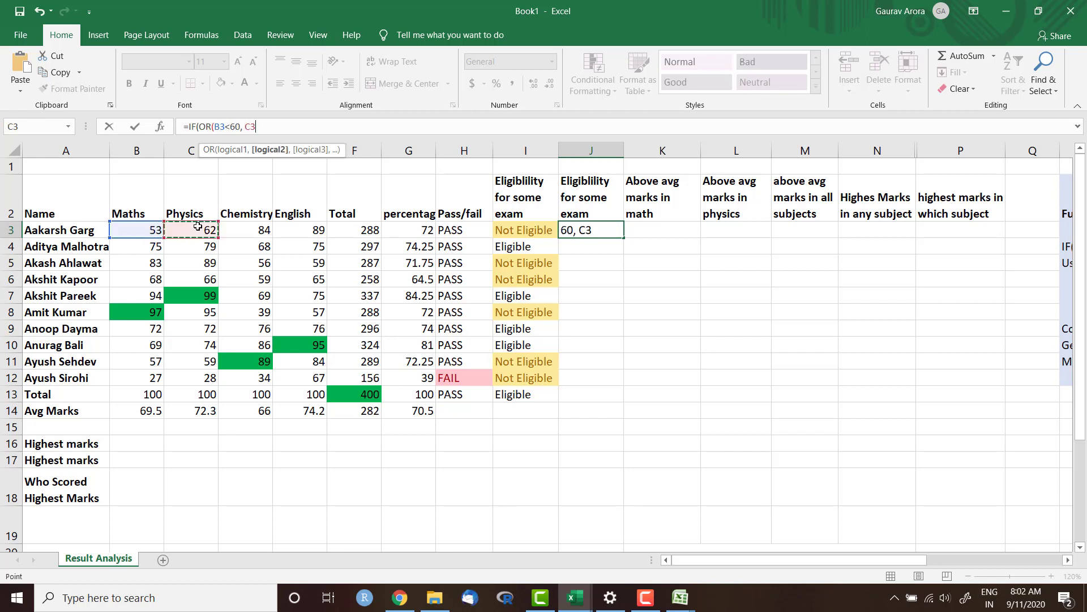
type("<60,")
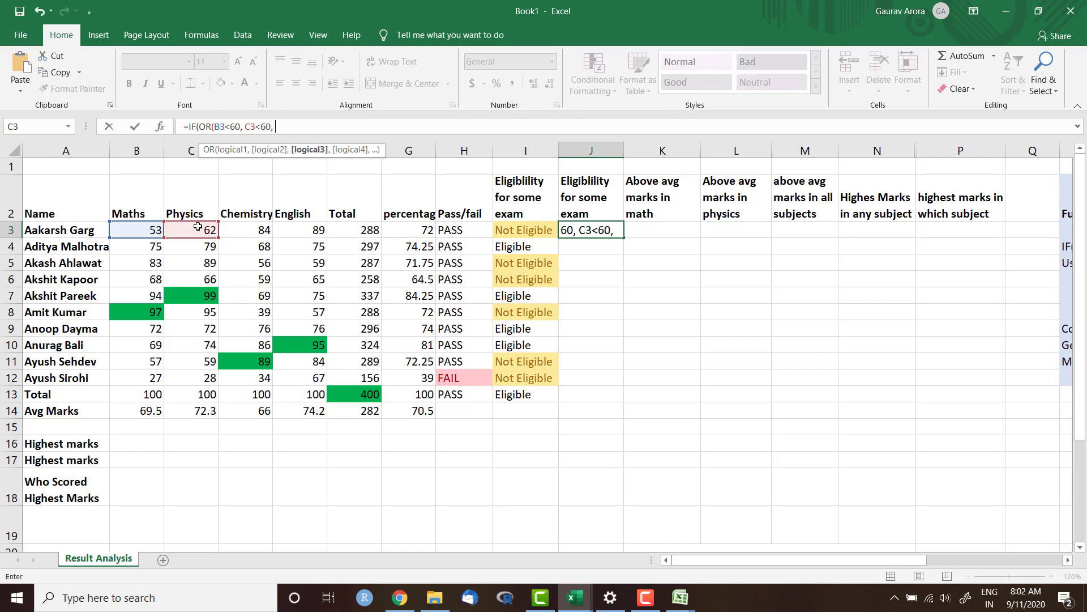
left_click(243, 231)
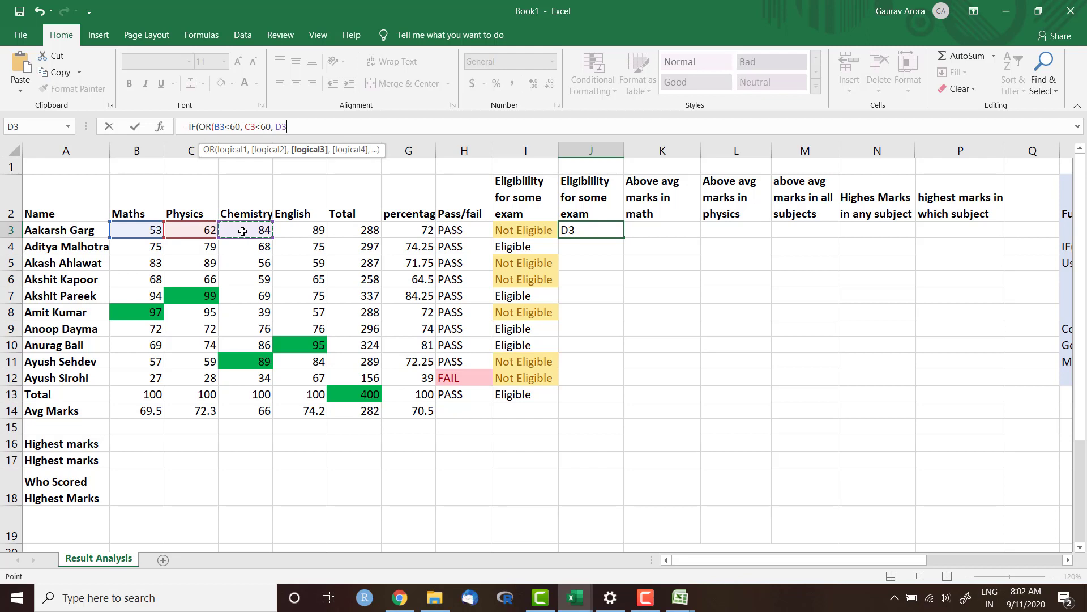
type("<60,")
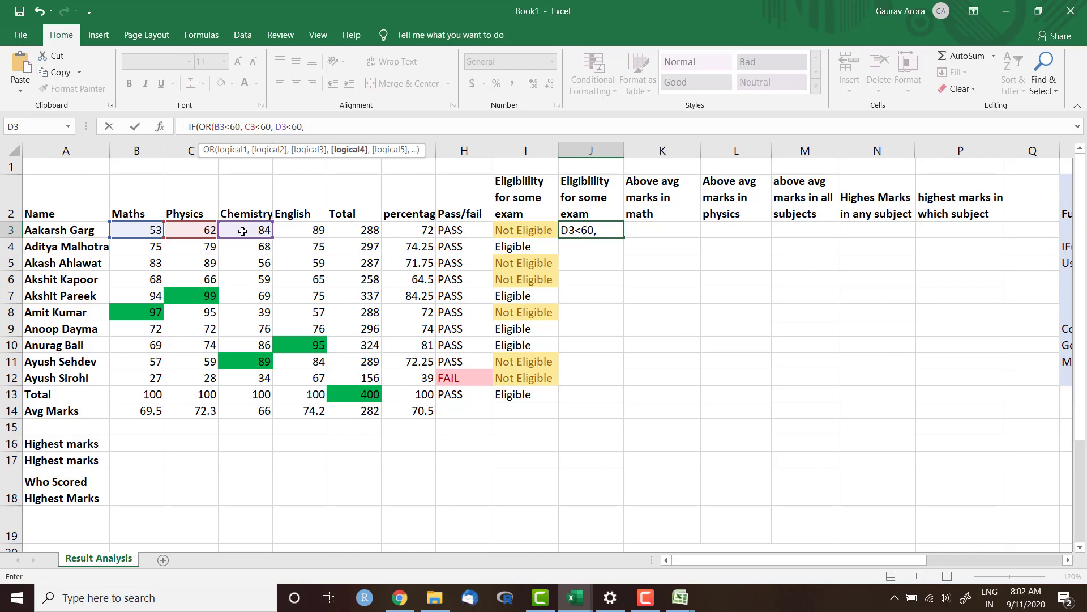
left_click(291, 229)
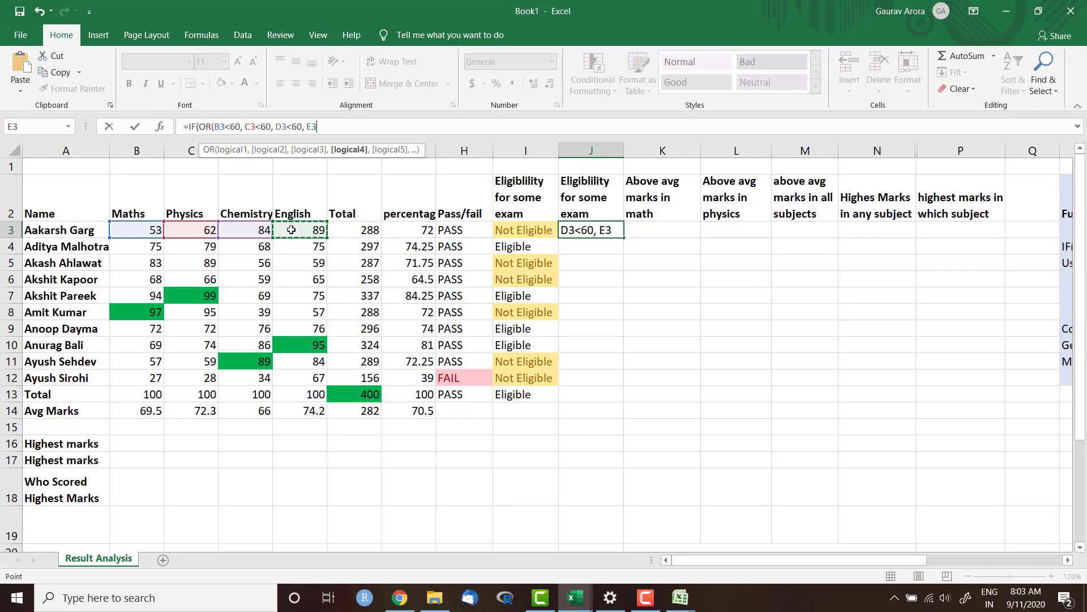
type("<40)")
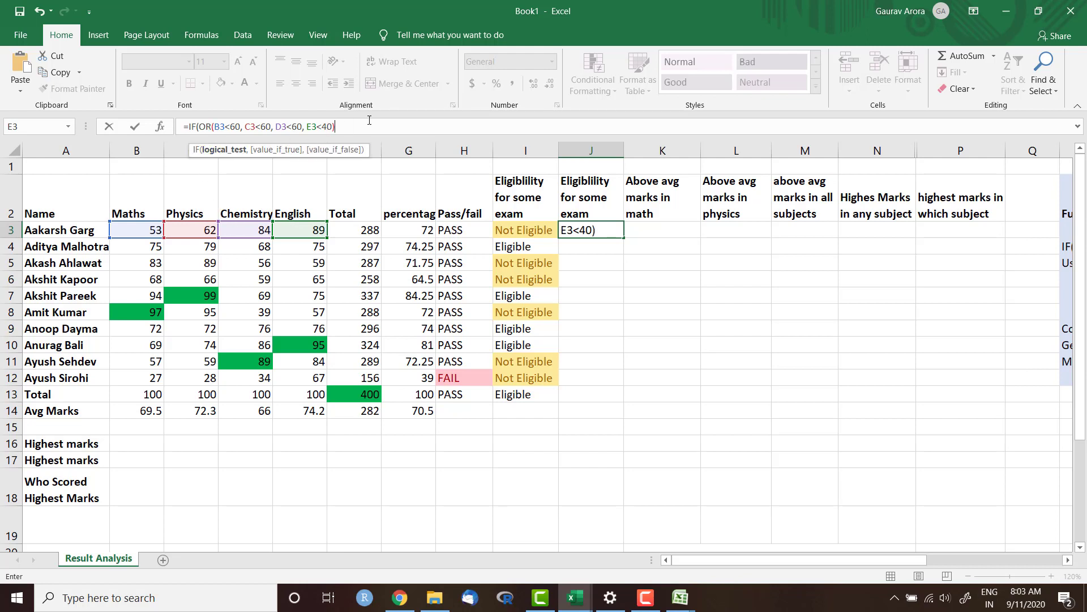
Step: Complete the J3 formula with "Not Eligible" as the value if true and "Eligible" as the value if false
type(",")
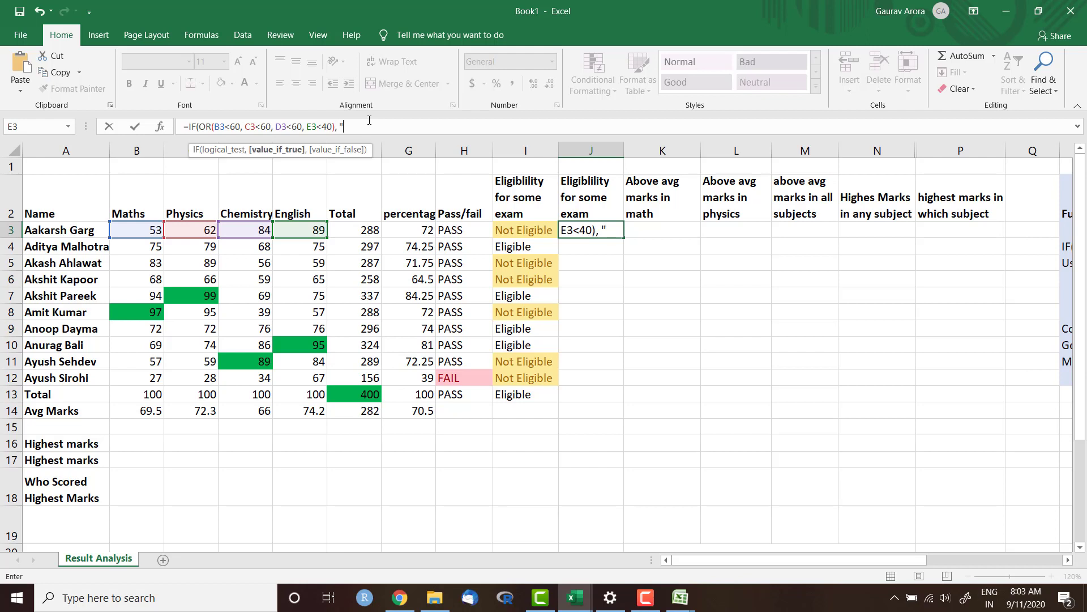
type("\"Not Eligible\",")
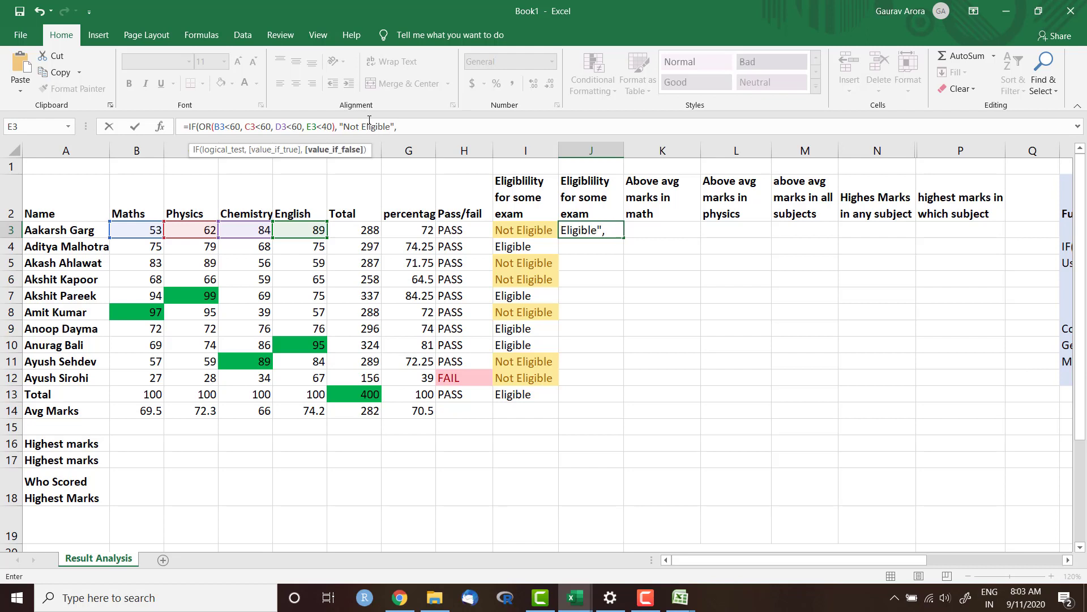
type(" \"Eligible\")")
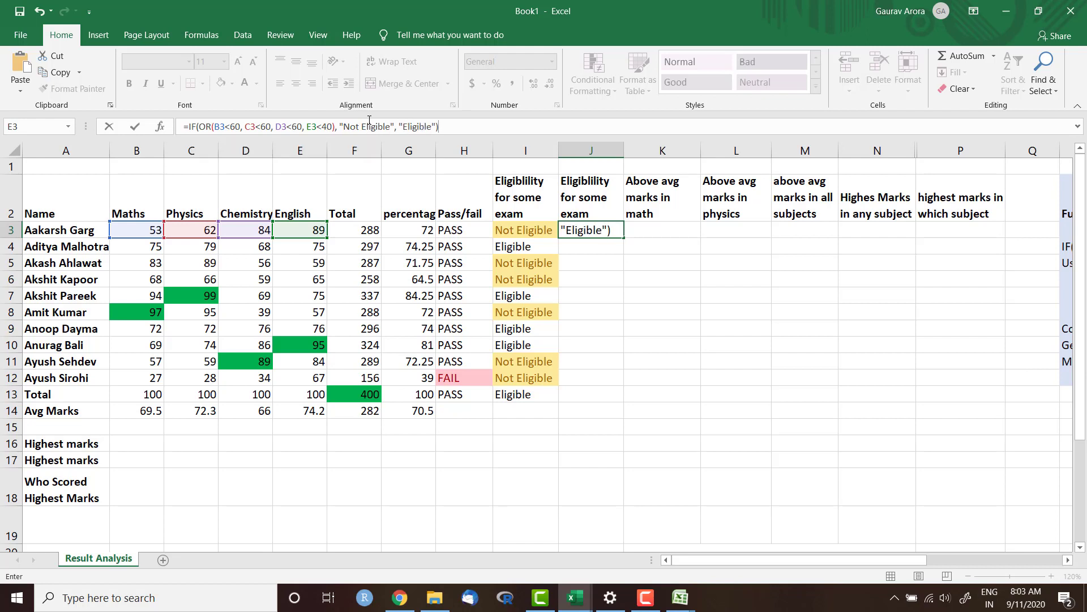
key("Return")
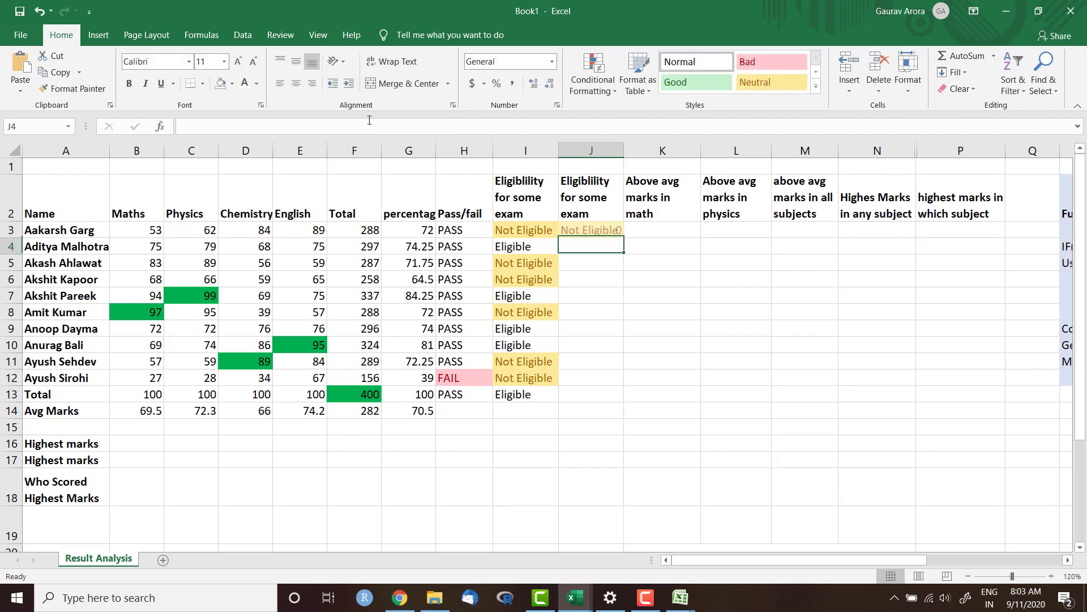
Step: Fill the OR-based eligibility formula from J3 down to J13 and compare the formulas in I4 and J4
left_click(619, 234)
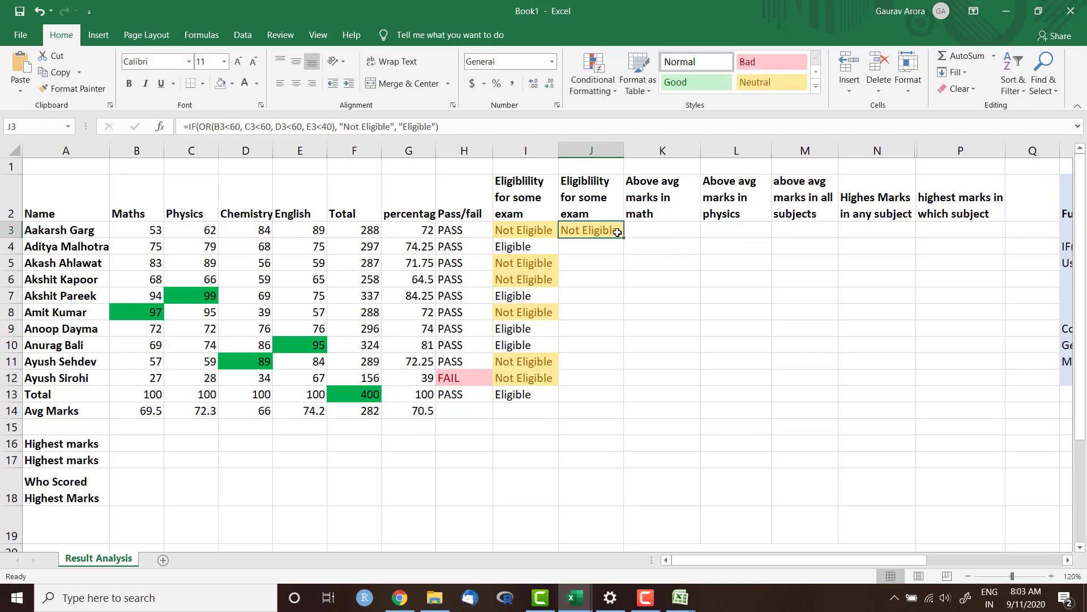
double_click(625, 238)
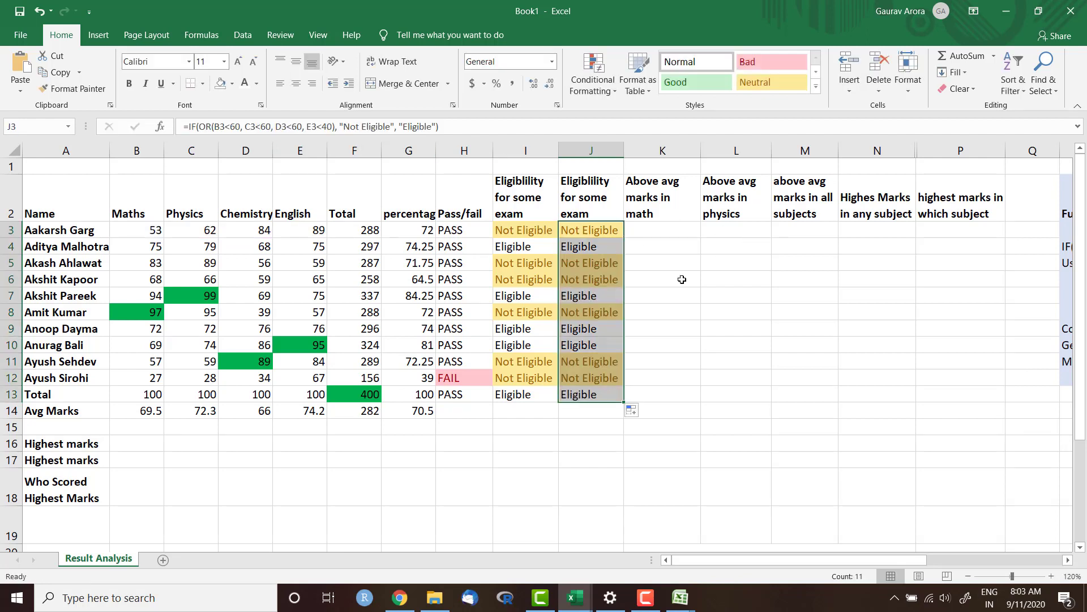
left_click(697, 313)
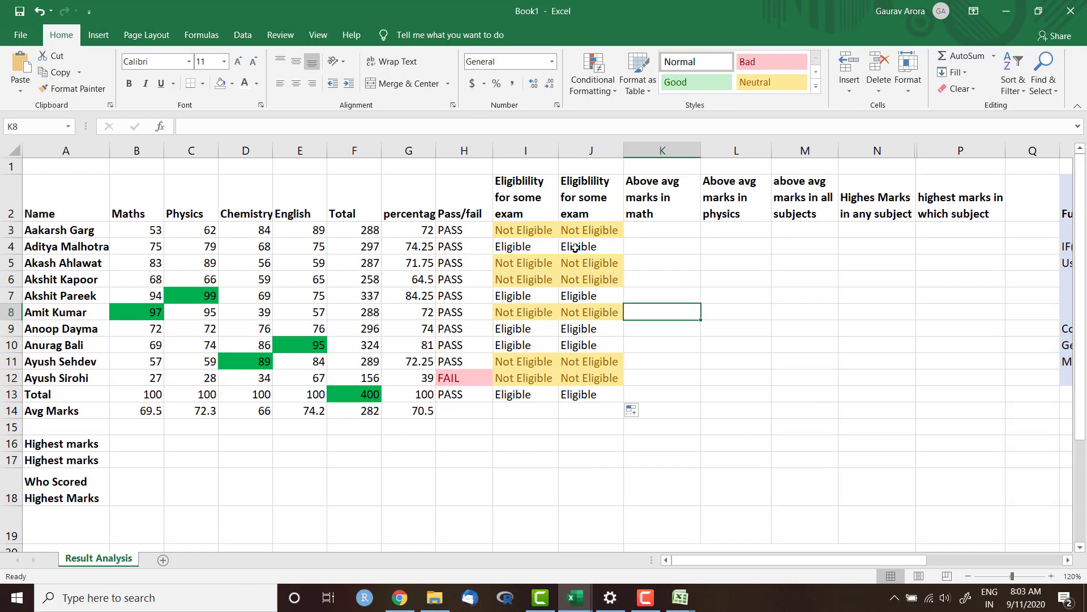
left_click(531, 244)
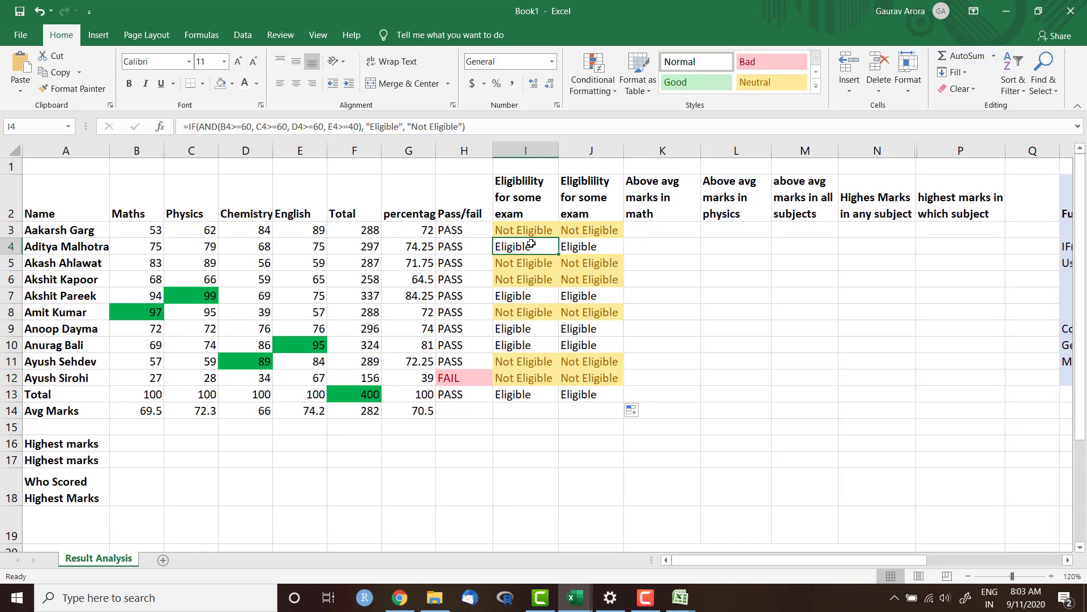
left_click(575, 247)
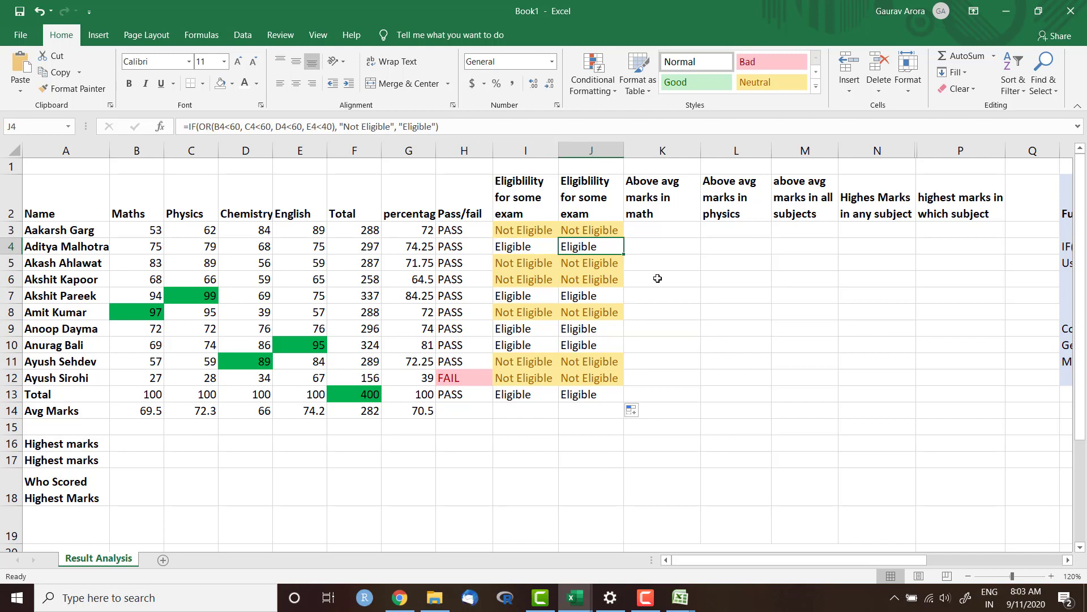
left_click(650, 326)
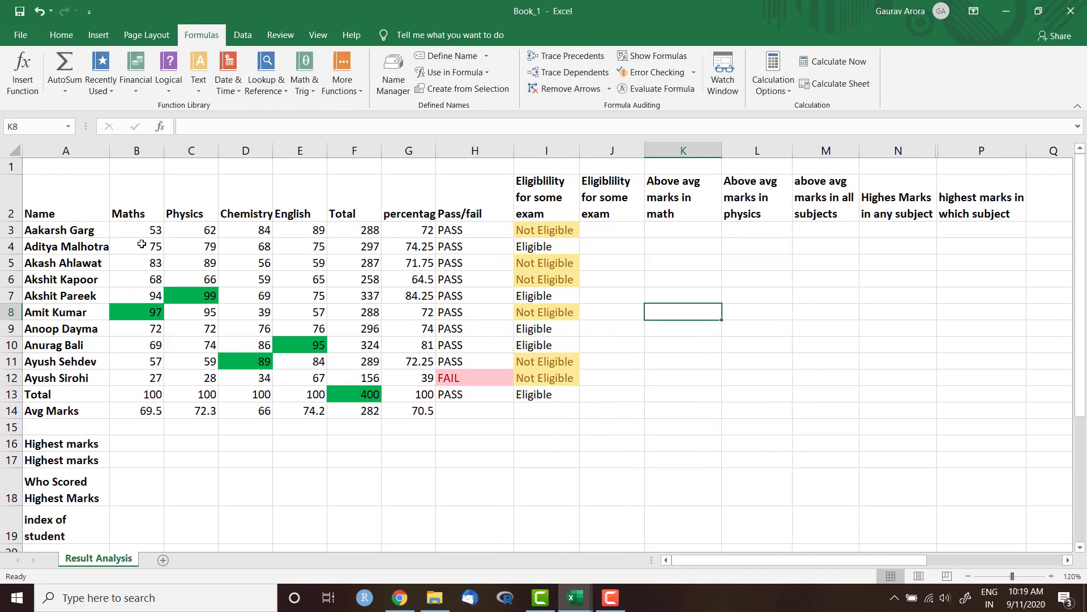
Step: In Book_1, select the range B3:I14 and review the available conditional formatting rule types without applying one
left_click(140, 230)
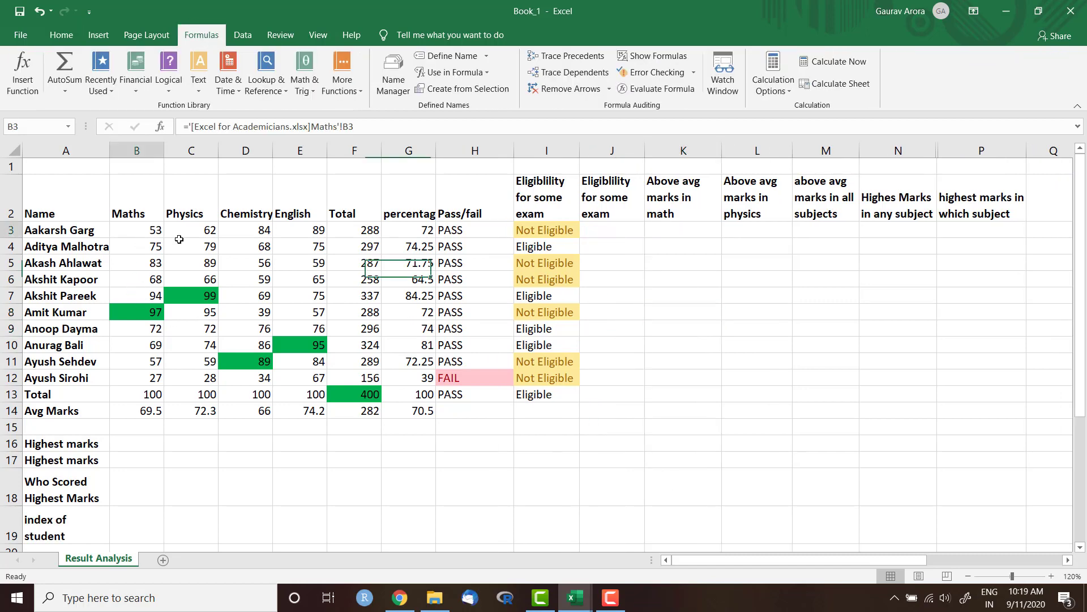
left_click_drag(179, 239, 539, 409)
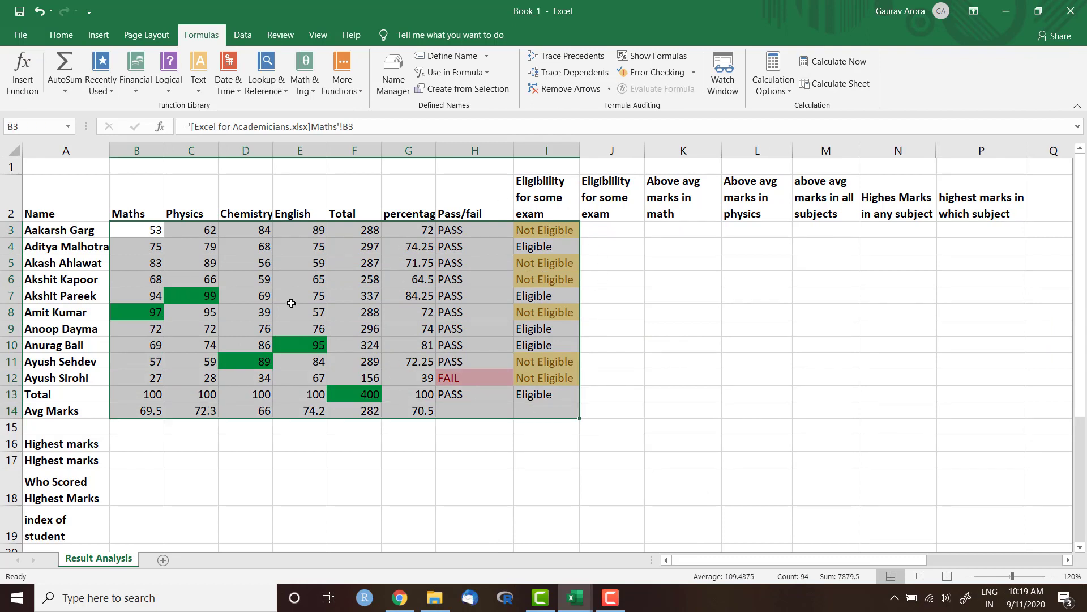
left_click(61, 35)
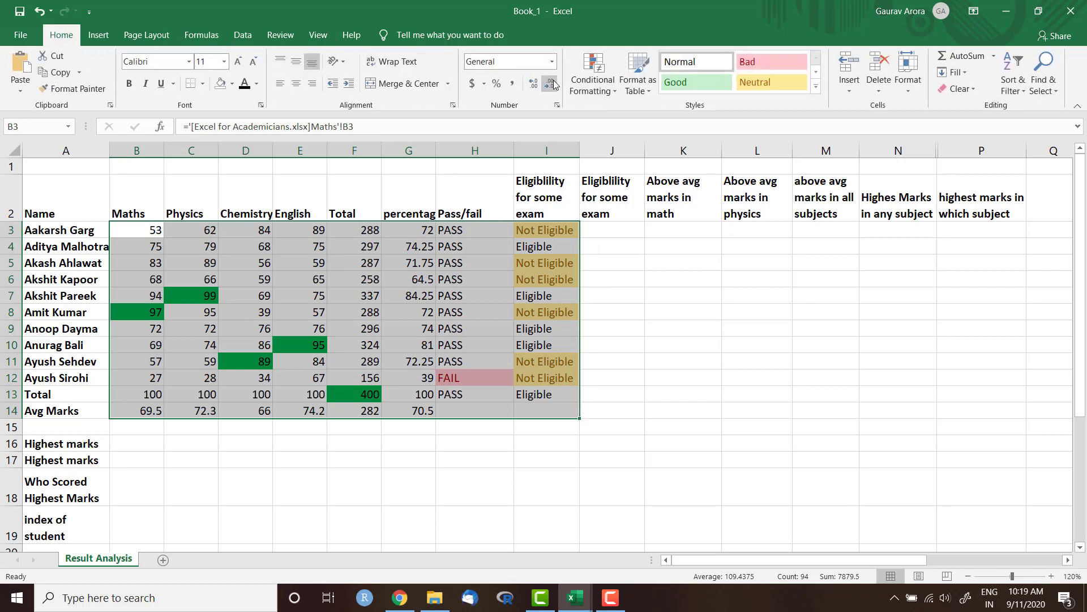
left_click(614, 93)
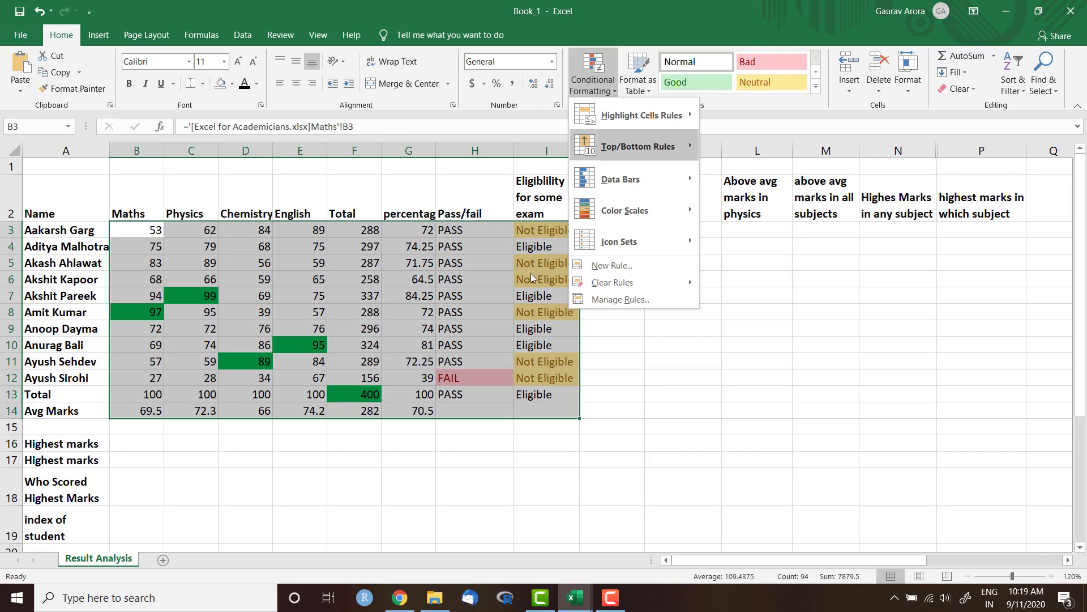
left_click(457, 477)
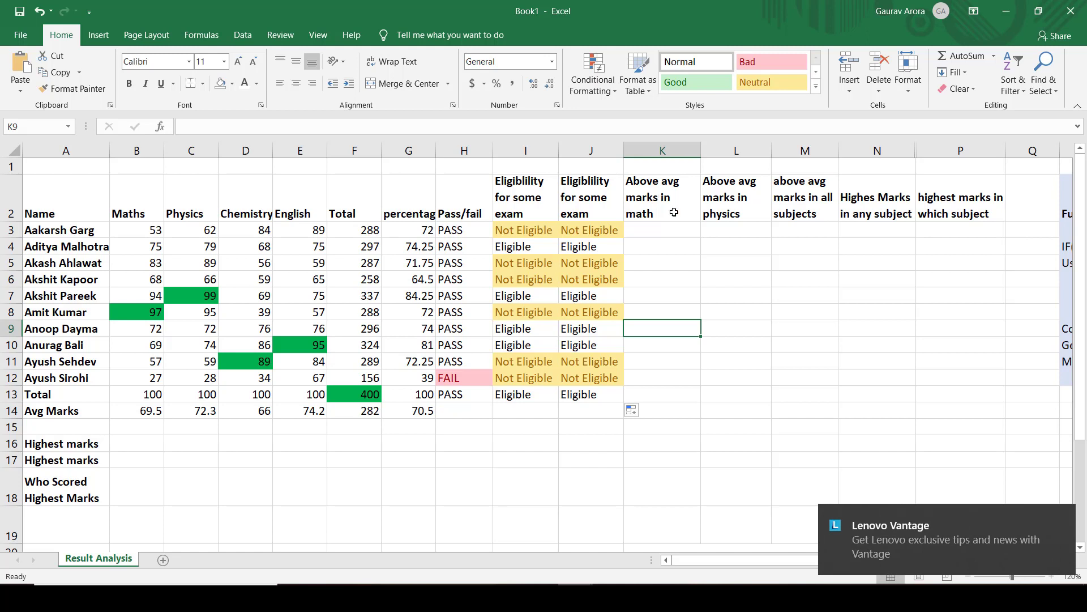
Step: Enter the formula =B3>B14 in K3 to test the first student's Maths mark against the Maths average
left_click(685, 232)
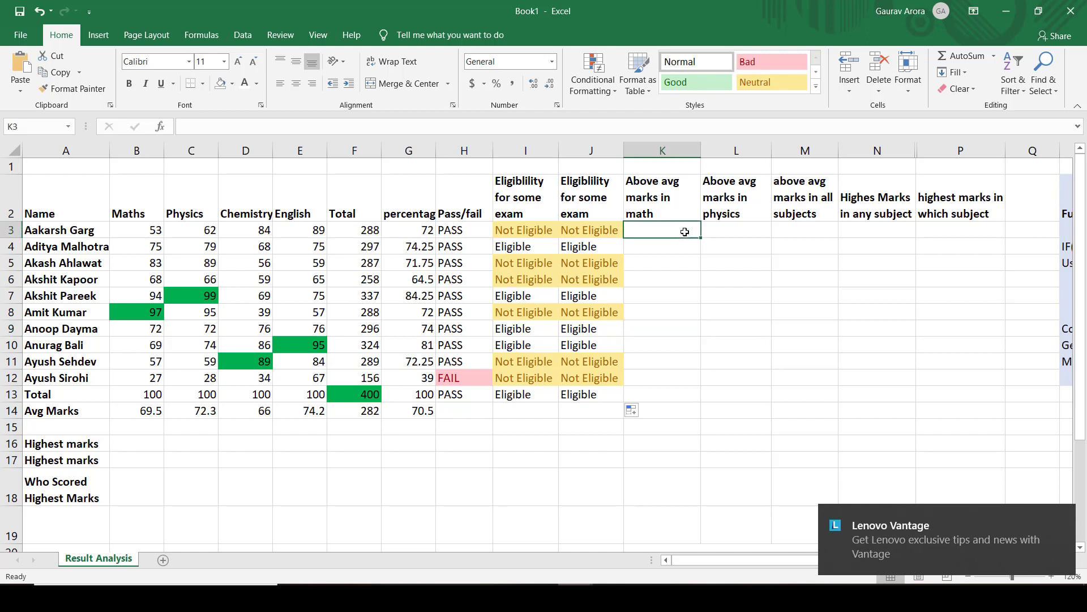
left_click(107, 414)
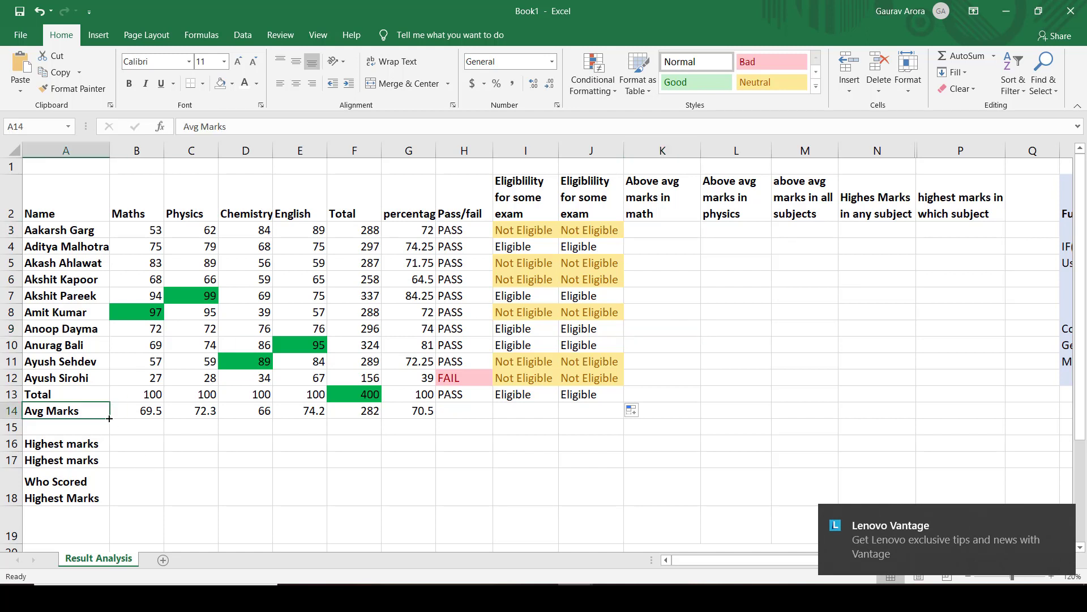
left_click(125, 412)
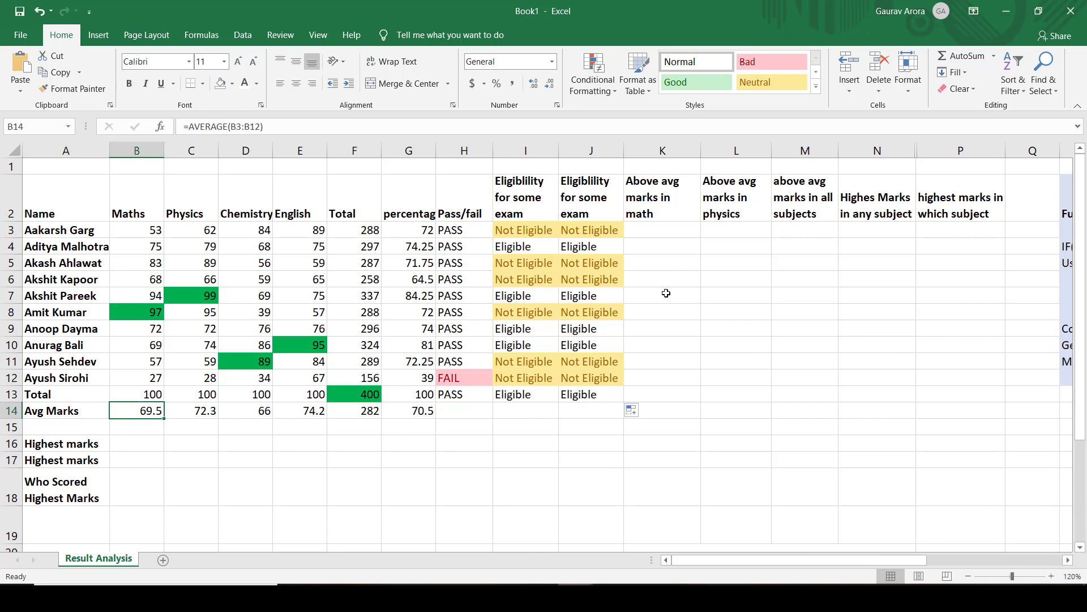
left_click(661, 230)
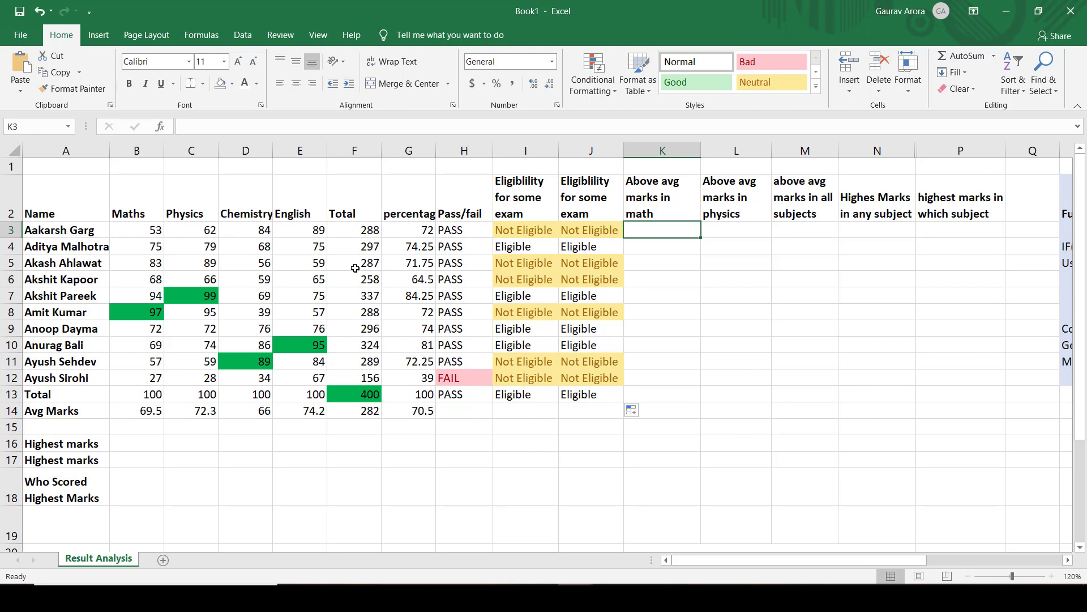
type("=")
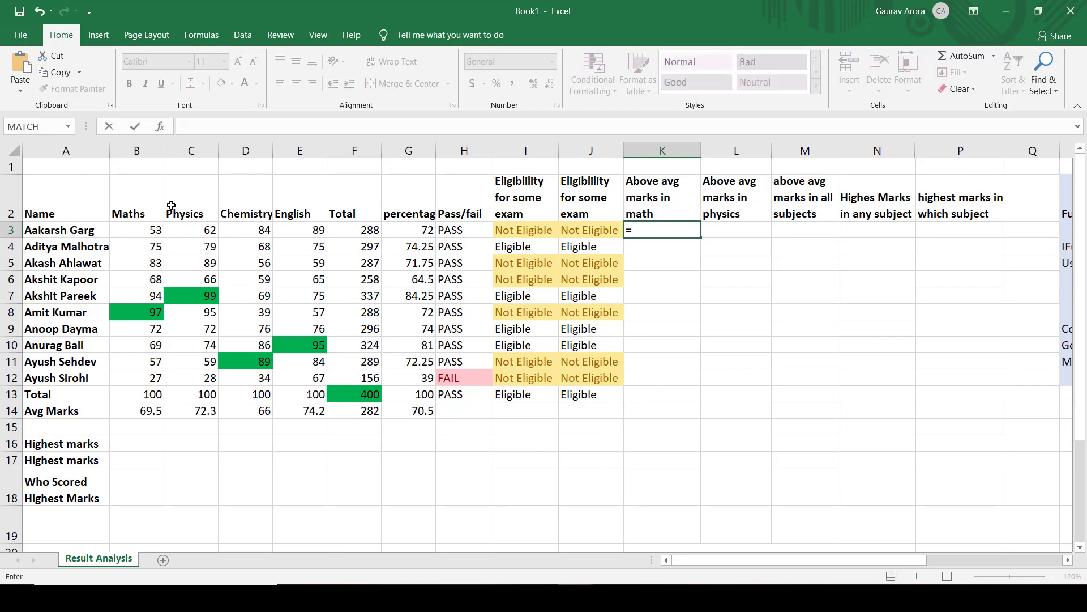
left_click(147, 227)
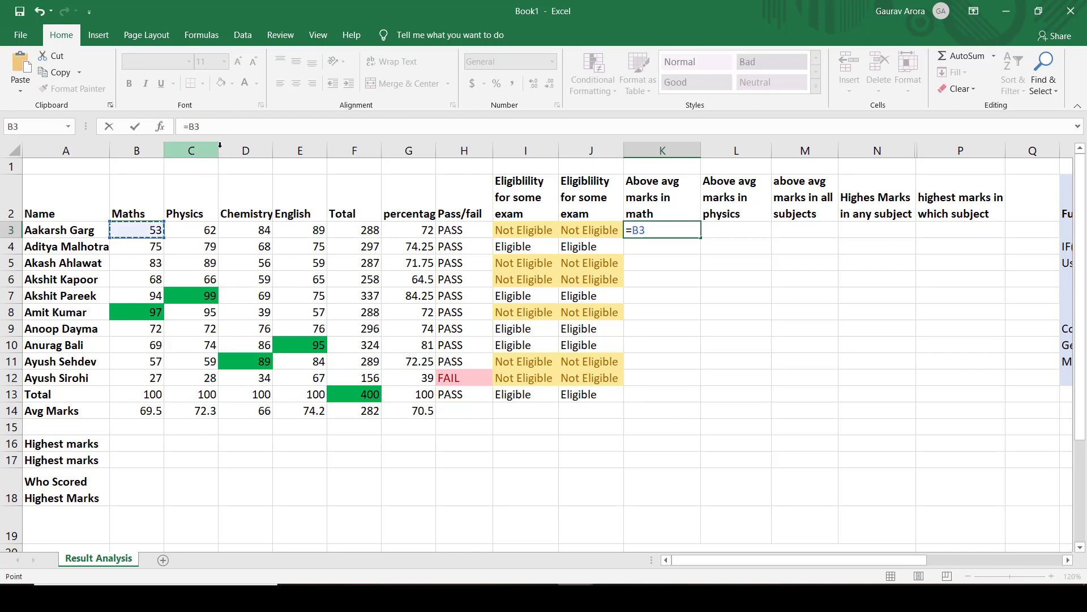
left_click(218, 125)
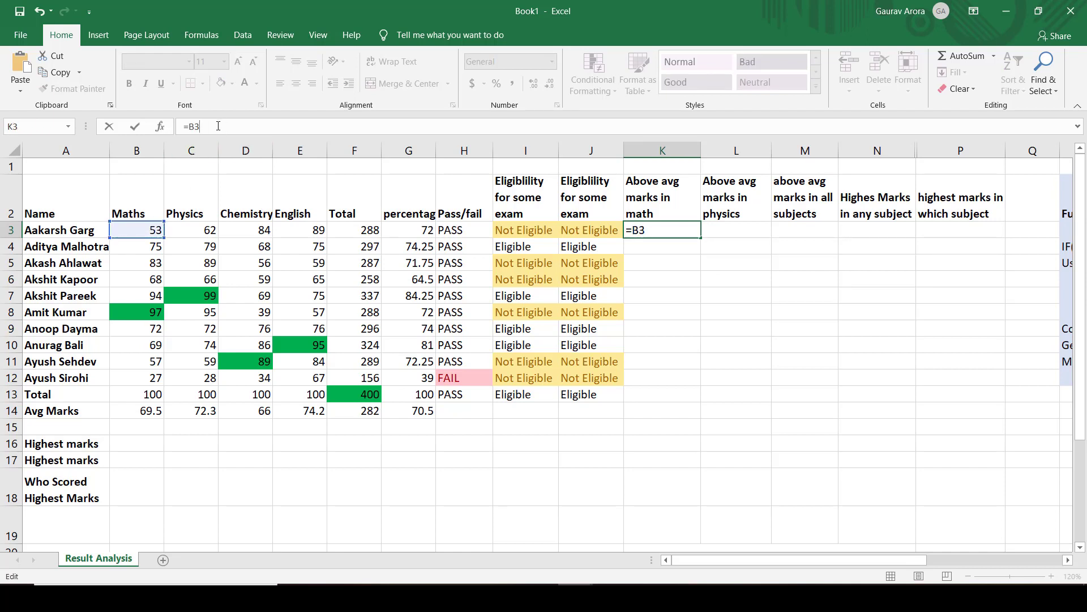
type(">")
left_click(130, 411)
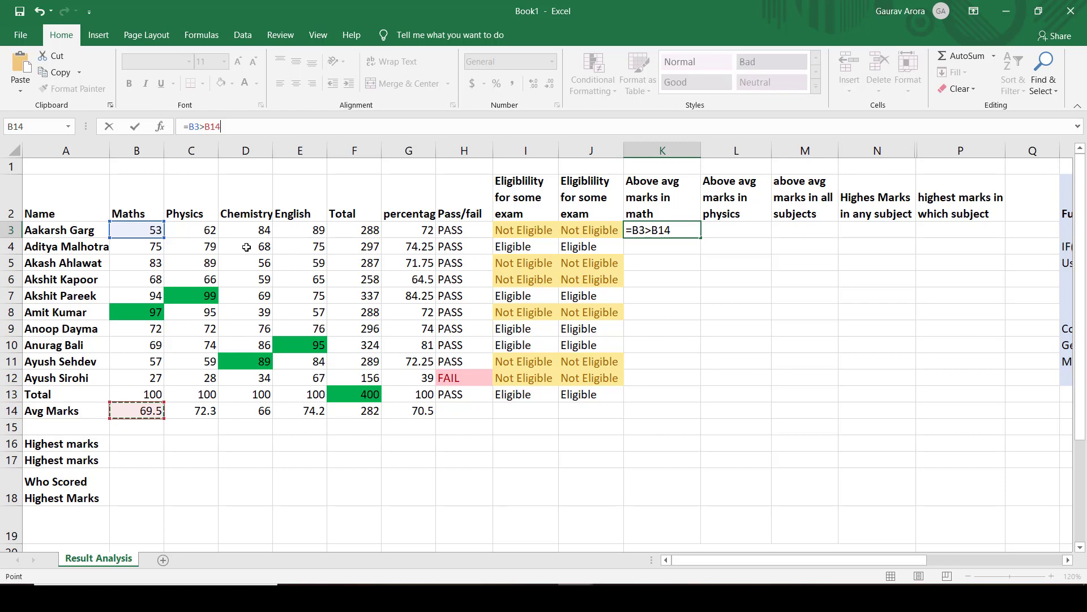
key("Return")
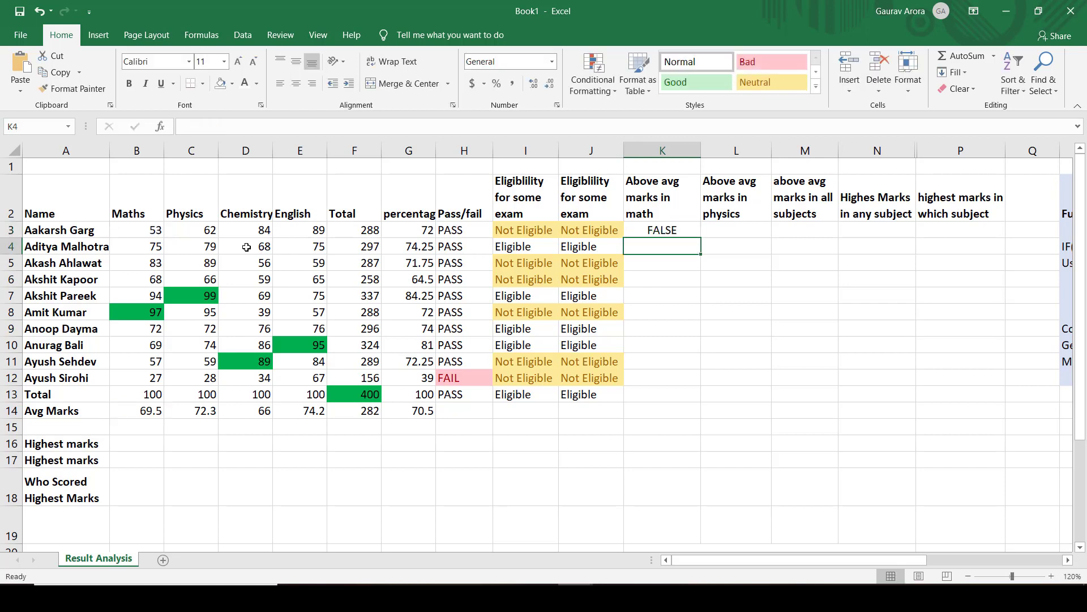
Step: Fill the K3 comparison down to K13 and check the copied formula in K12 against the Maths mark in B12
left_click(669, 227)
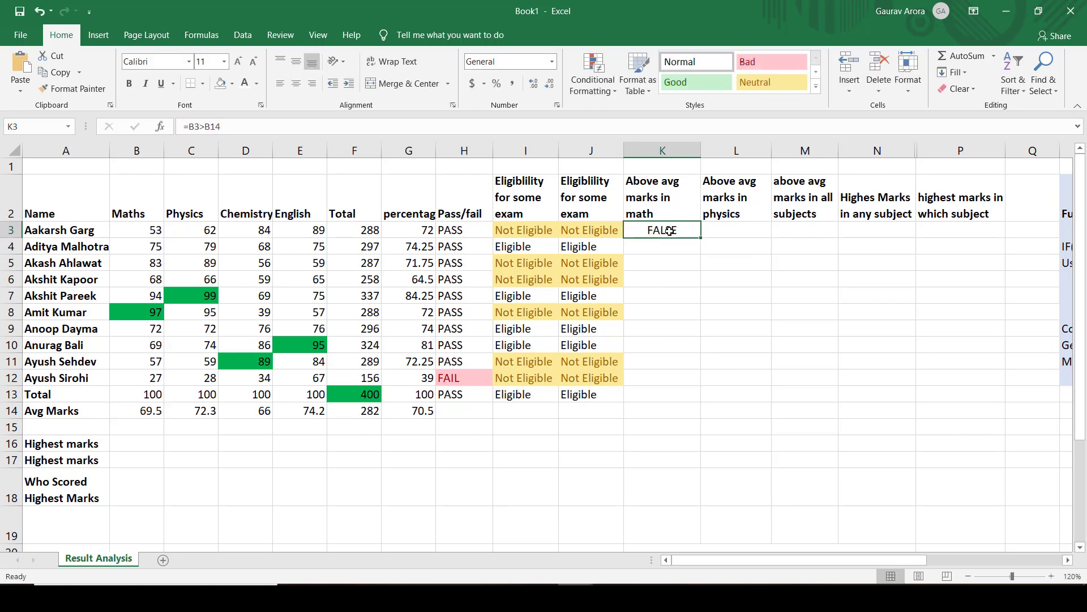
double_click(701, 238)
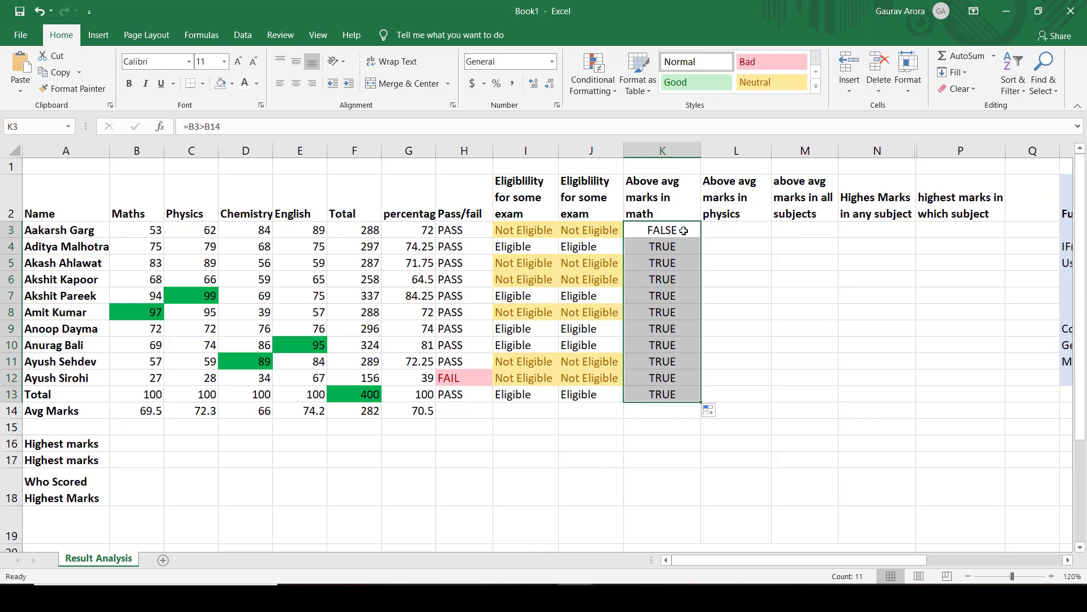
left_click(683, 231)
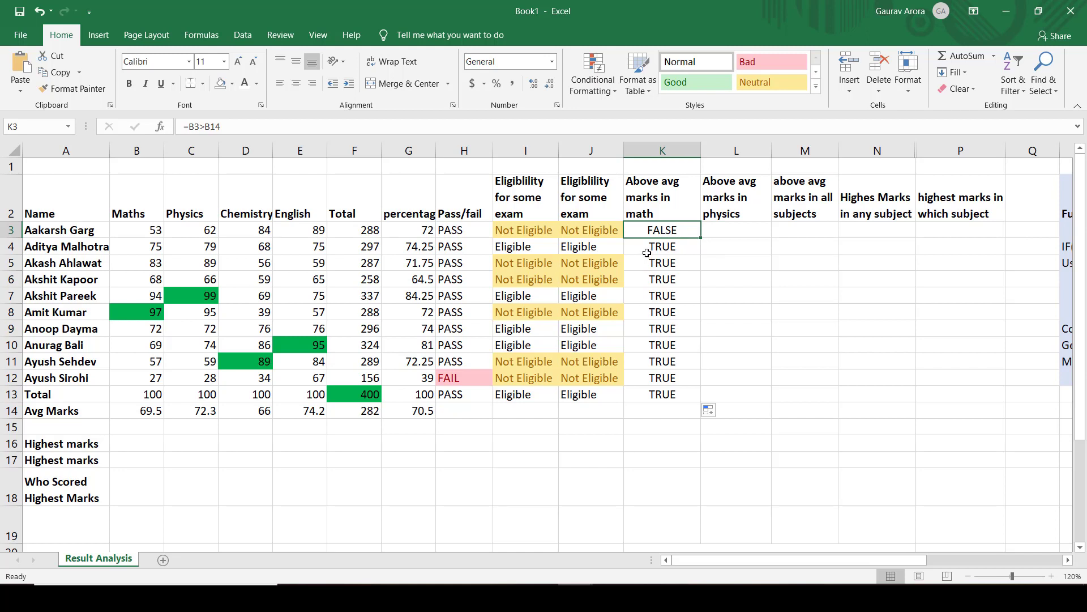
left_click_drag(647, 247, 655, 395)
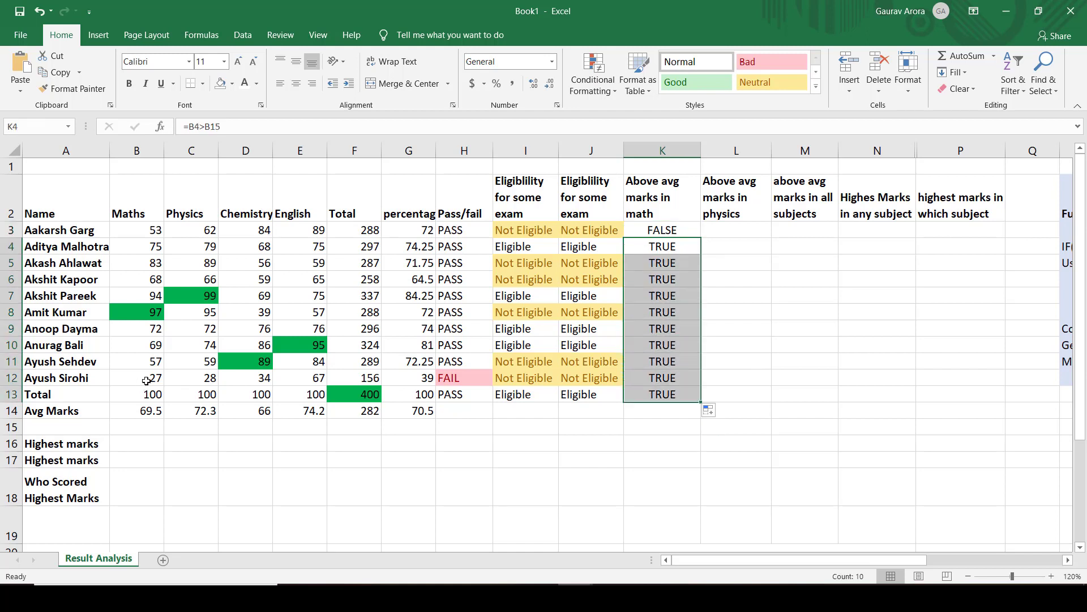
left_click(146, 381)
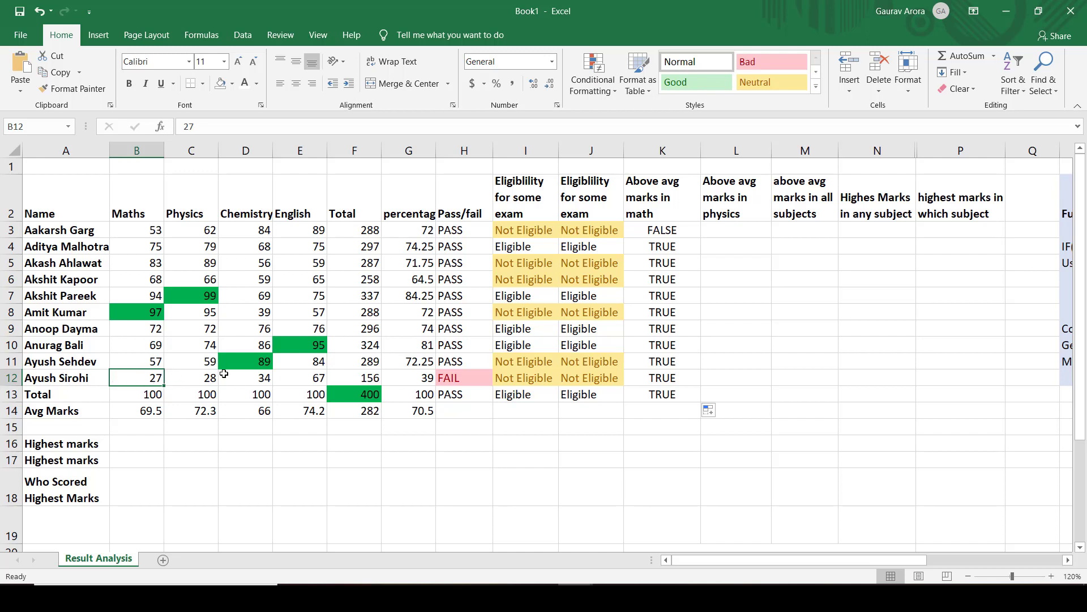
left_click(670, 376)
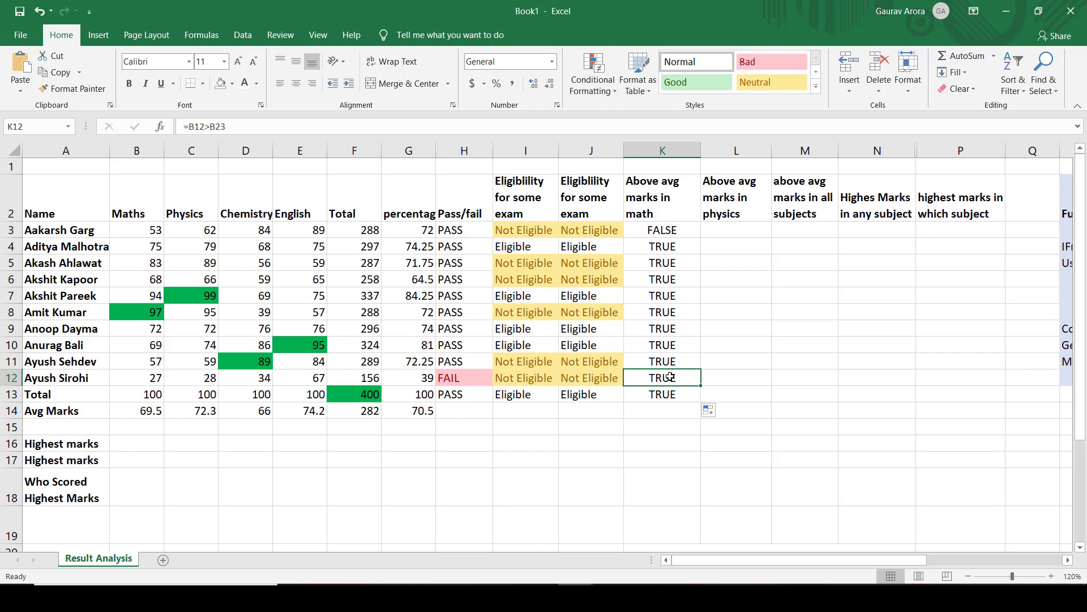
Step: Lock only the row of the average in K3 so it reads =B3>B$14, and fill the formula down to K13
left_click(679, 228)
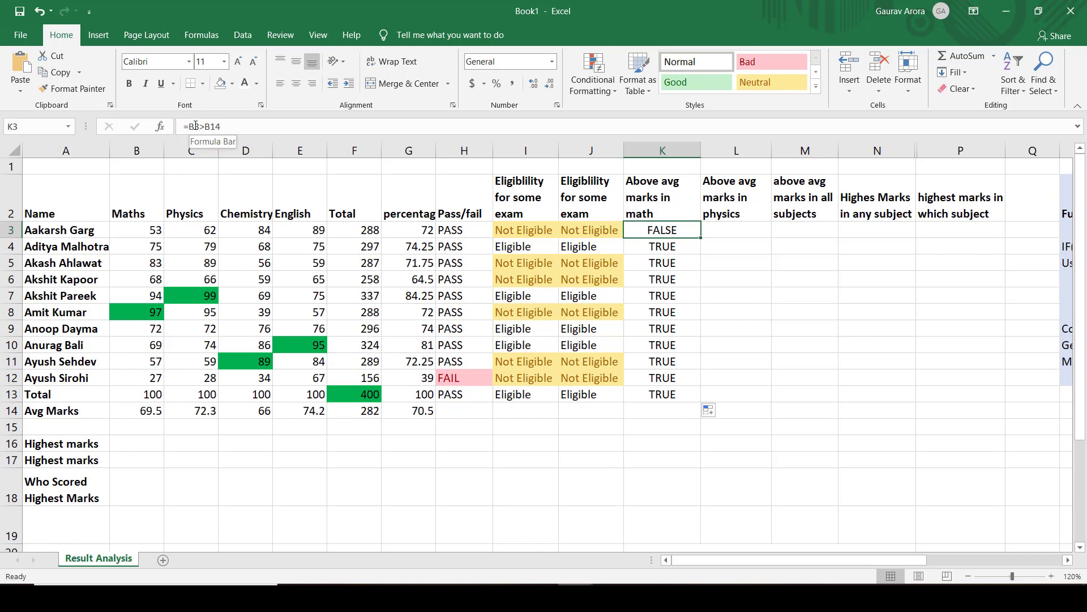
left_click(215, 126)
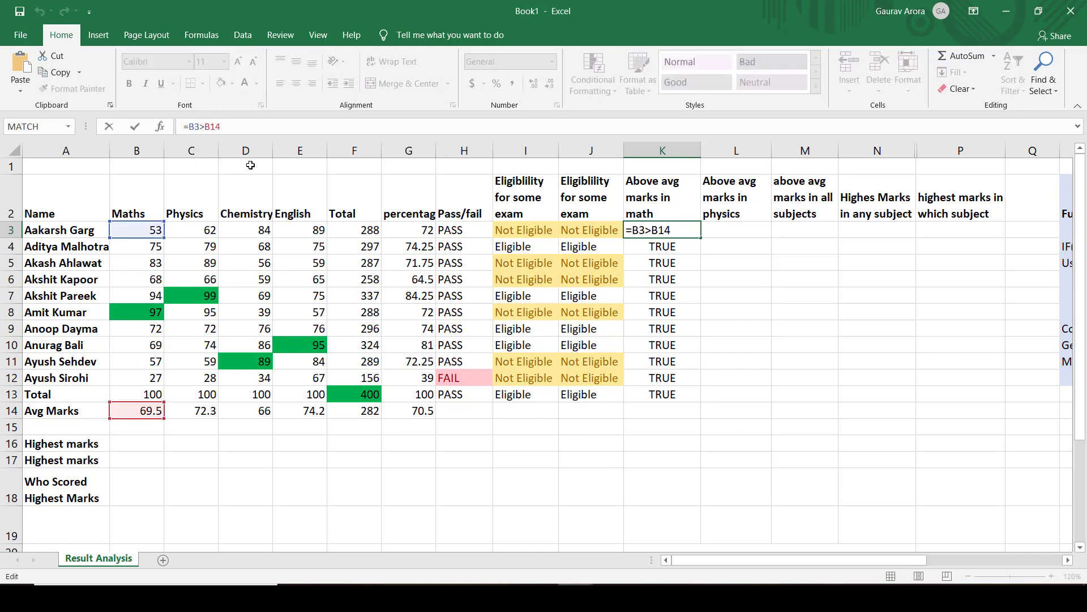
key("F4")
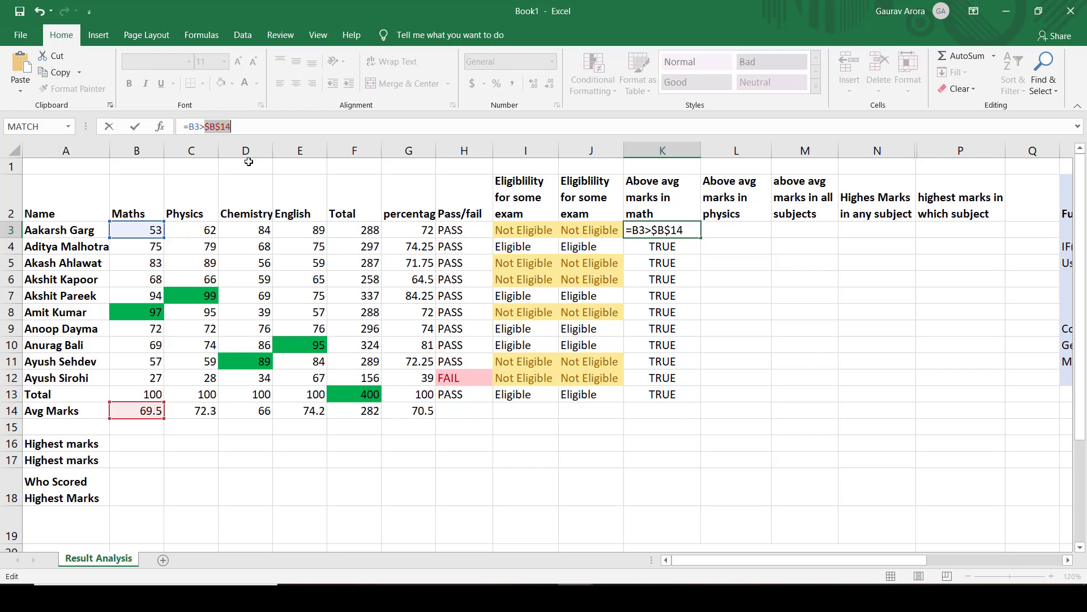
key("F4")
key("Return")
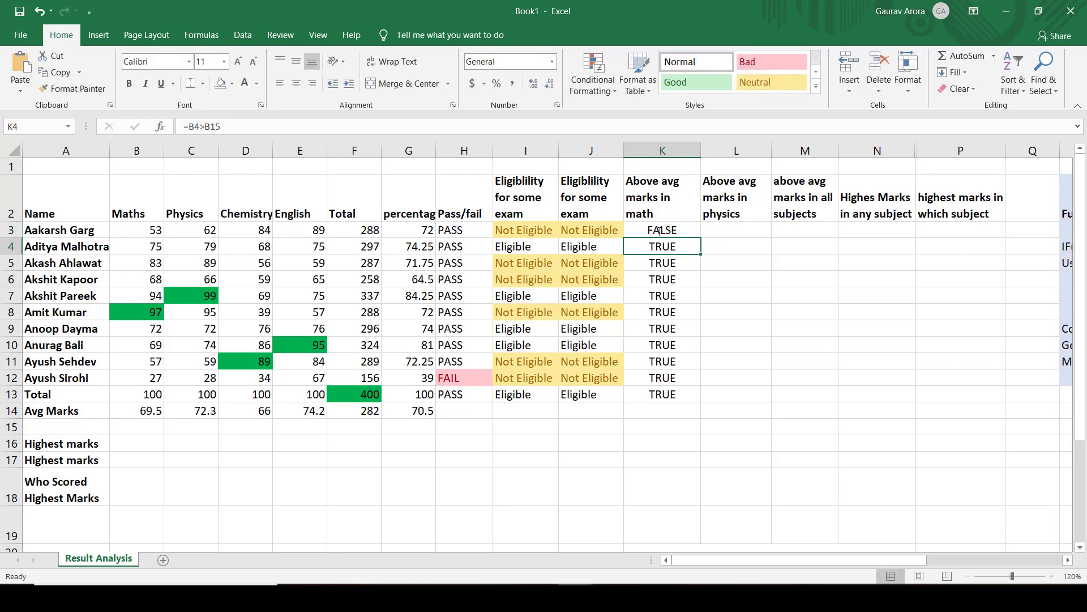
left_click(660, 232)
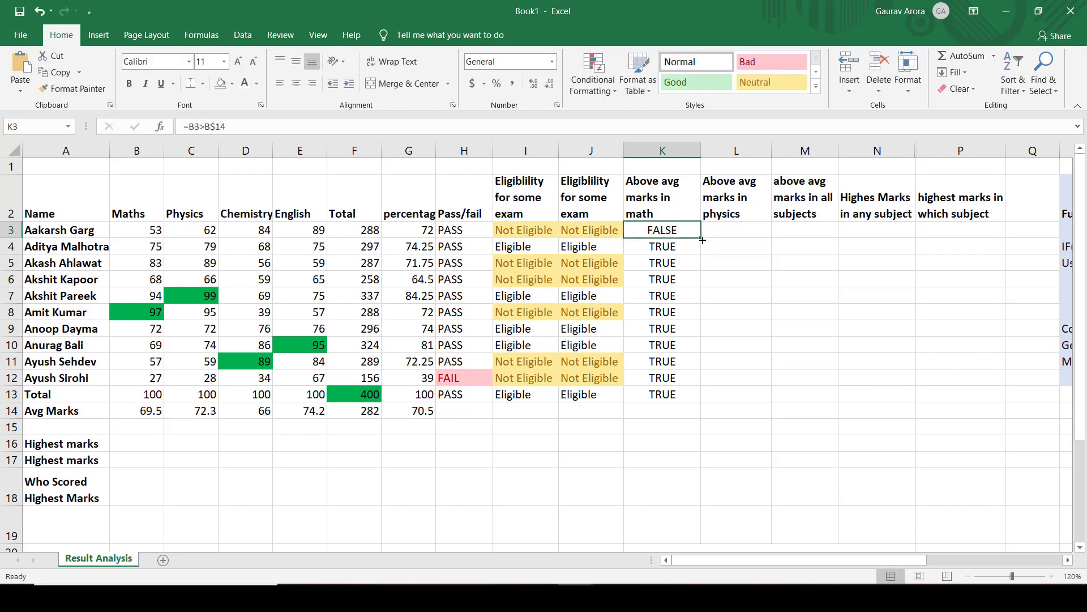
double_click(702, 239)
left_click(753, 281)
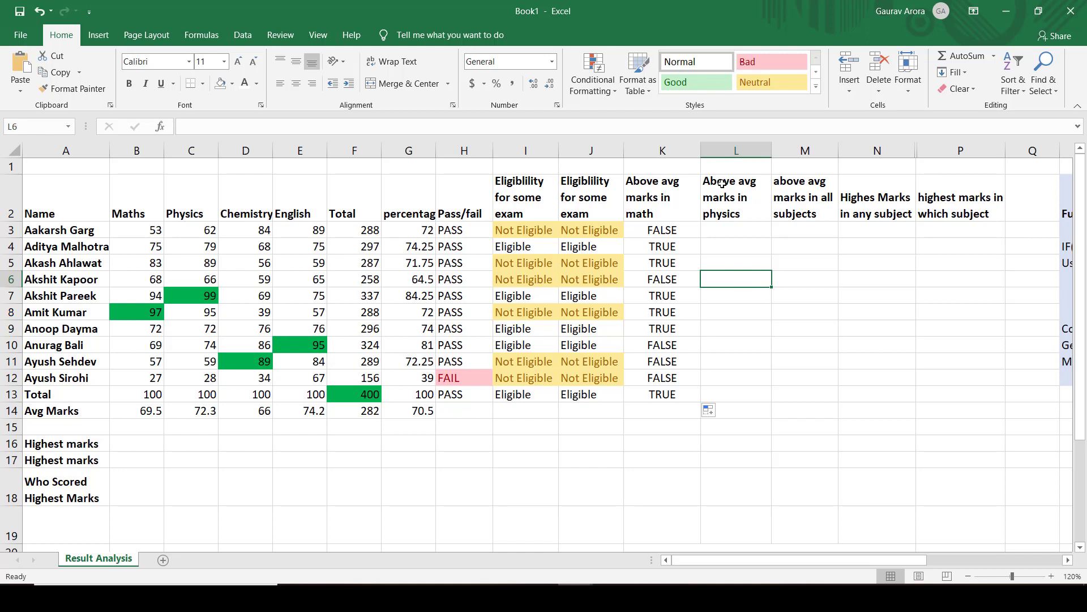
Step: Check the results in K3:K13 against the Maths marks in column B and the average in B14
left_click_drag(671, 228, 664, 396)
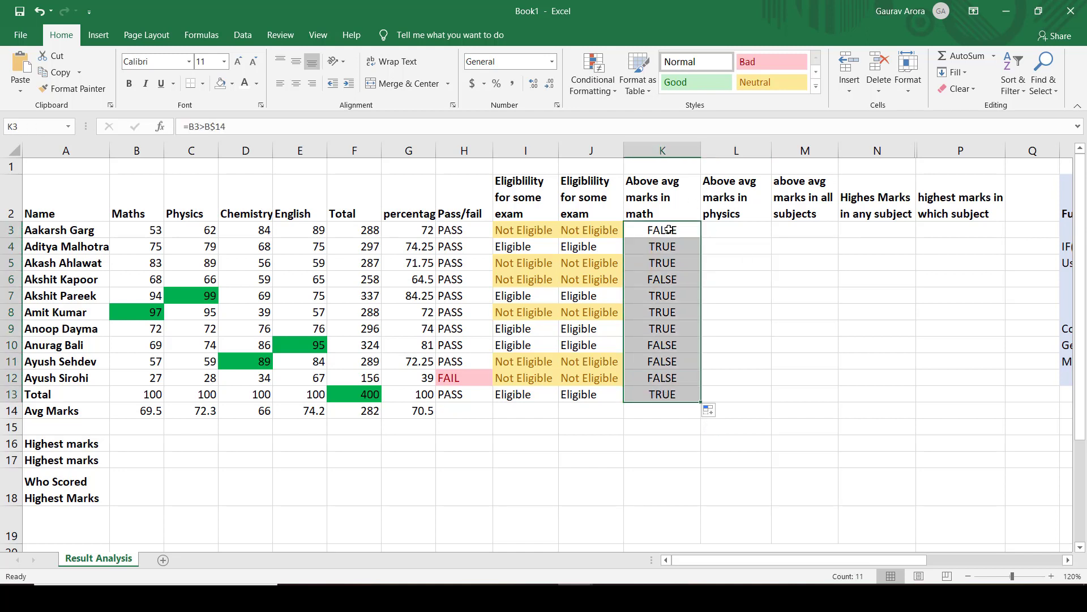
left_click(669, 246)
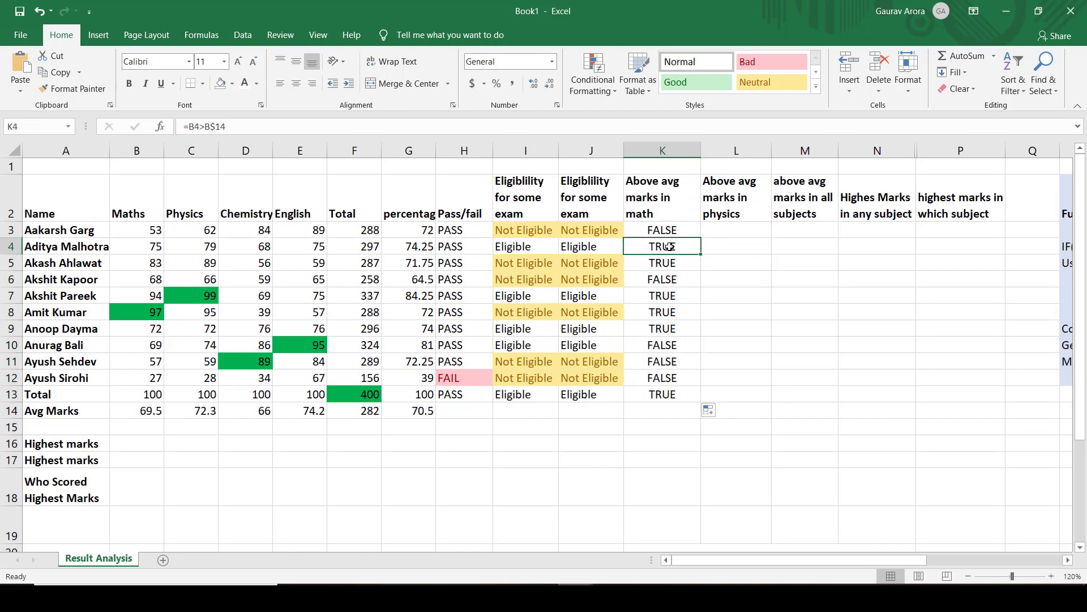
left_click(133, 244)
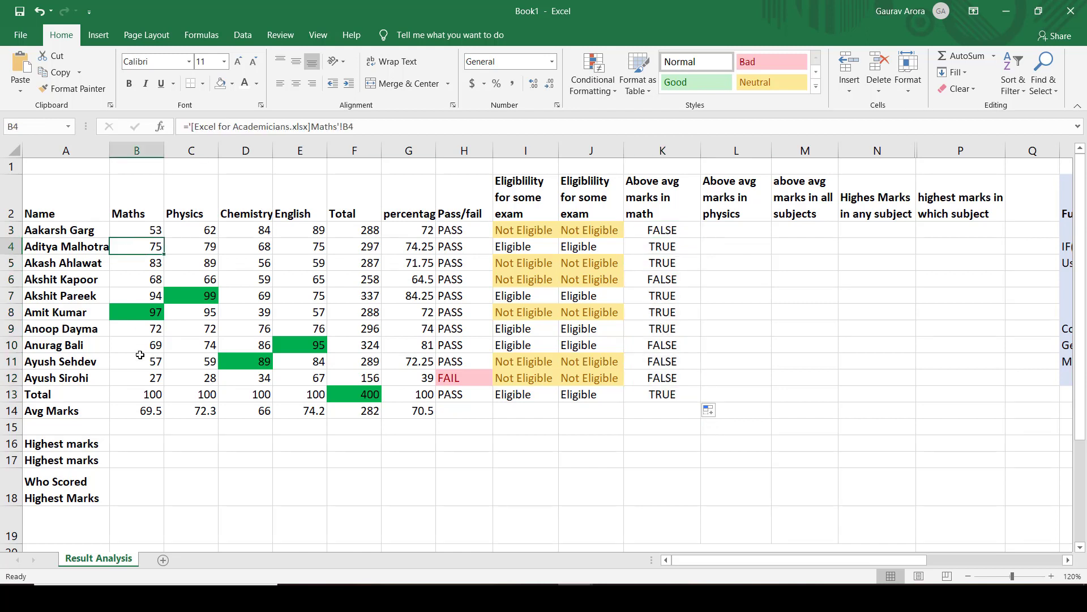
left_click(143, 408)
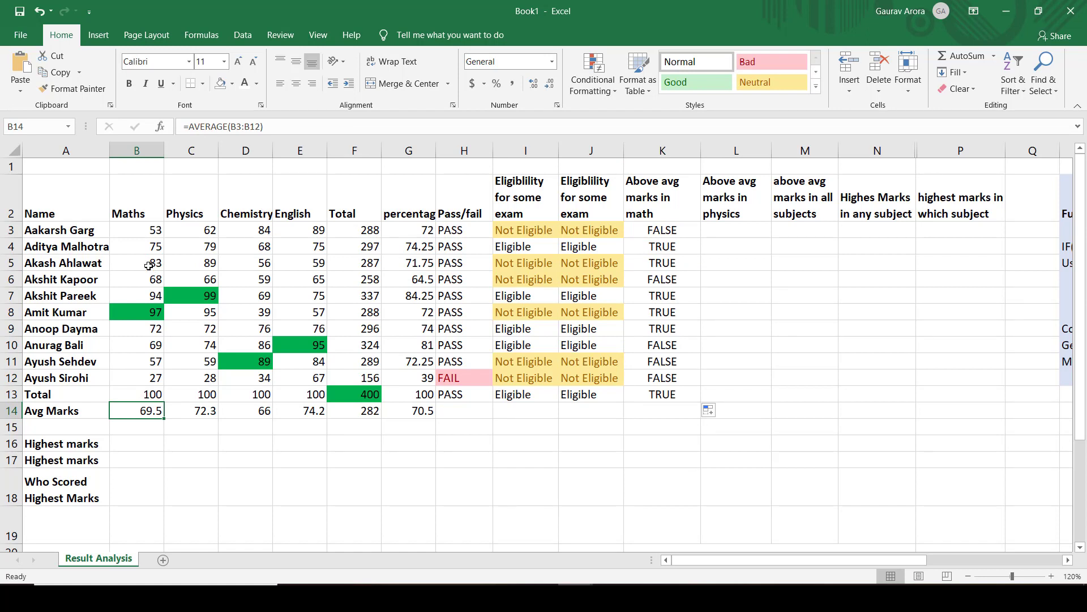
key("Up")
key("Up")
key("Up")
left_click(148, 265)
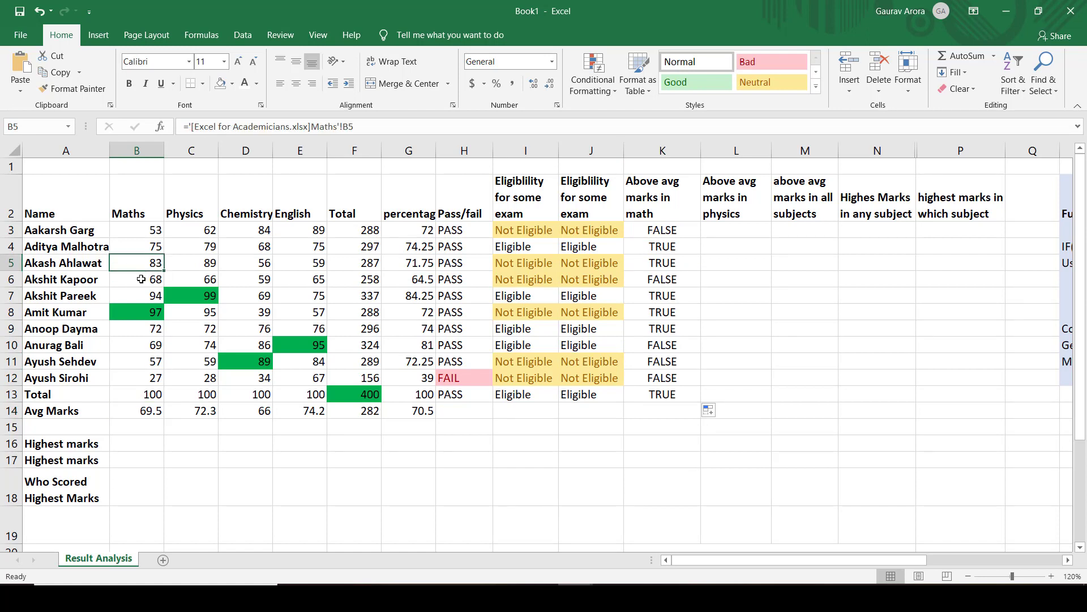
left_click(141, 279)
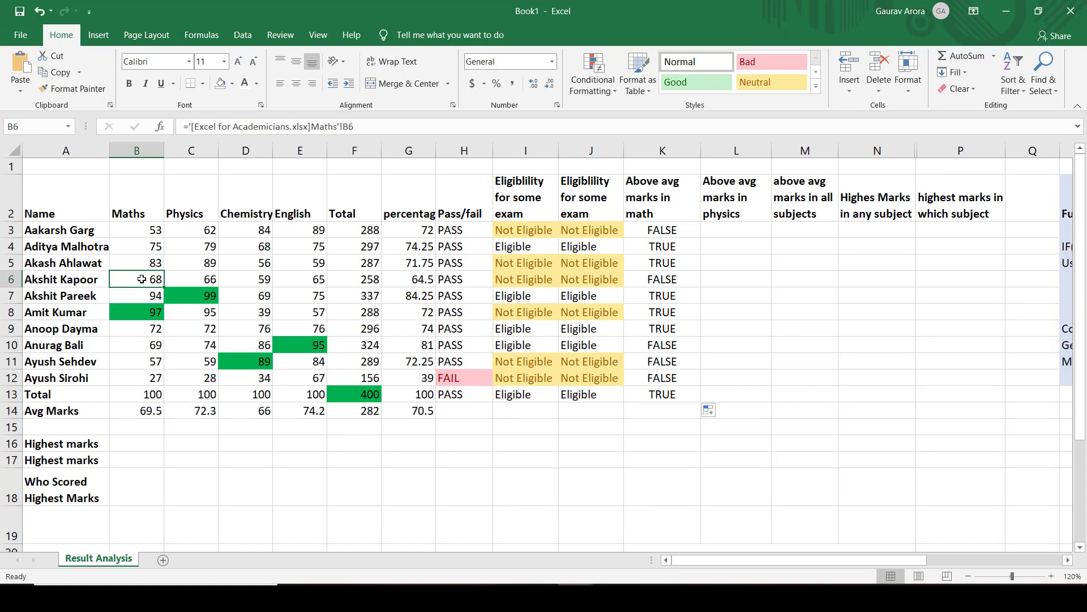
left_click(662, 280)
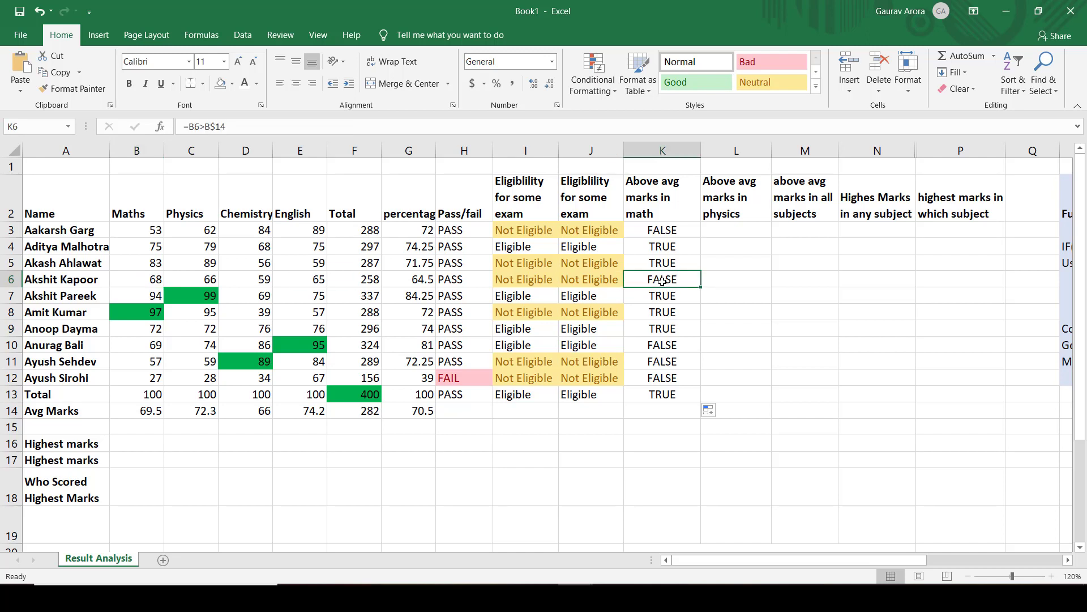
Step: Copy the K3 formula across to L3 for Physics and check its references to C3 and C14
left_click(720, 204)
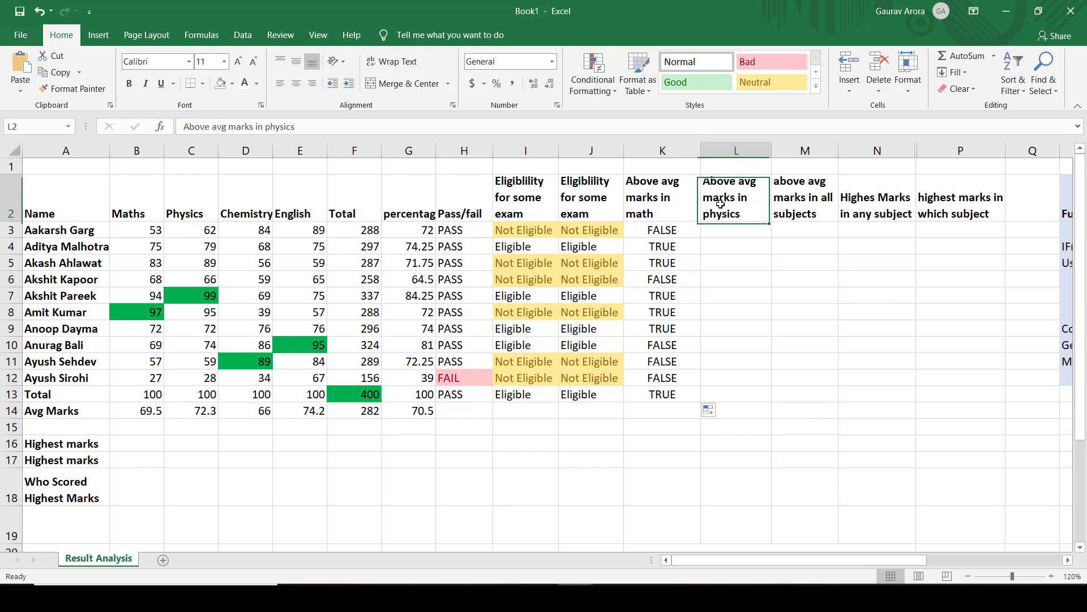
left_click(682, 231)
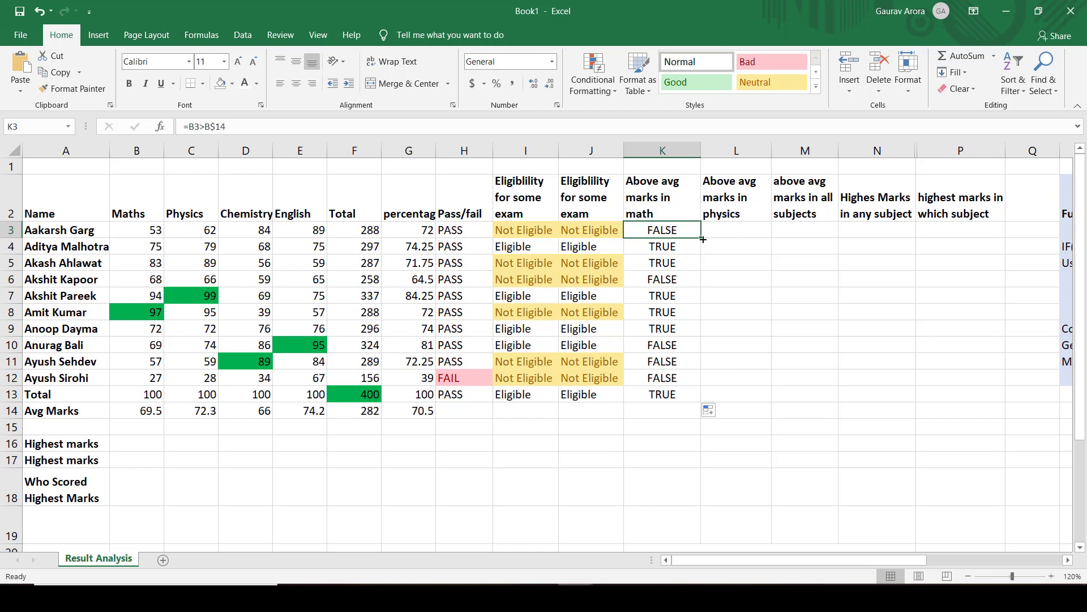
left_click_drag(703, 239, 754, 237)
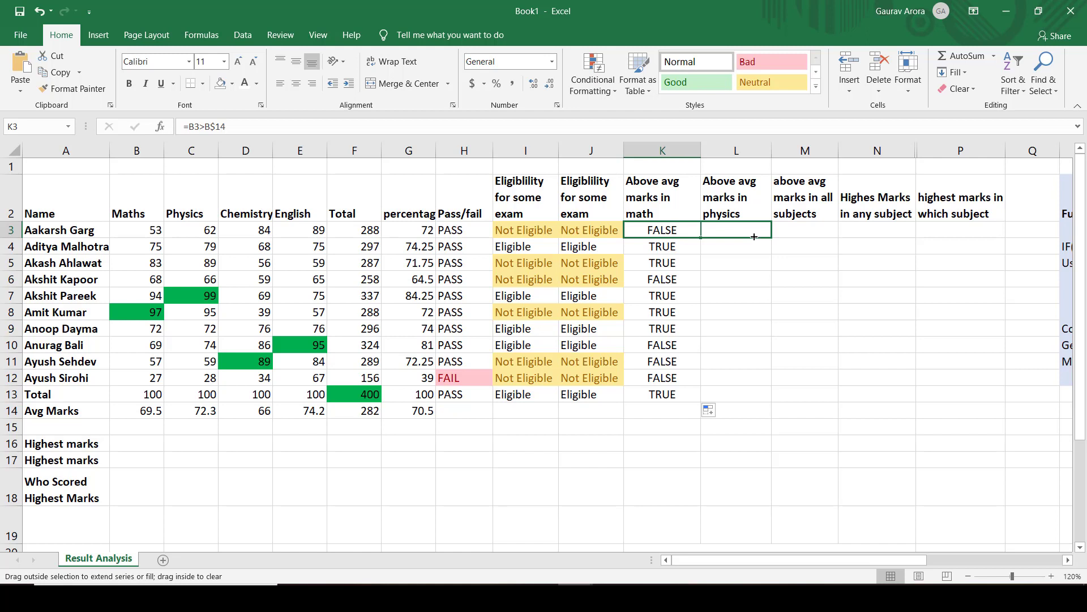
left_click_drag(754, 237, 755, 237)
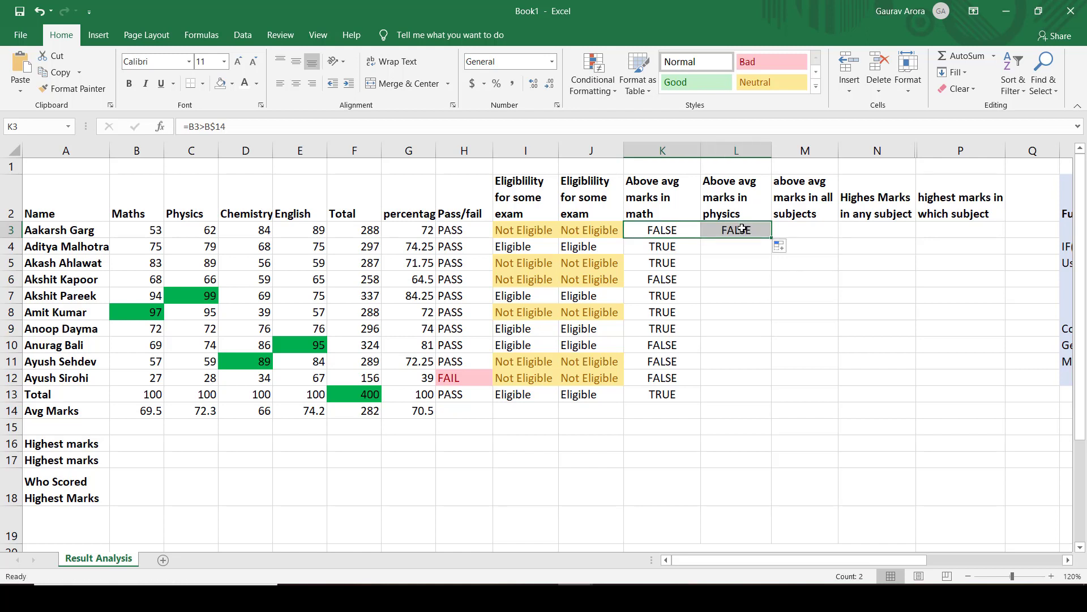
left_click(742, 229)
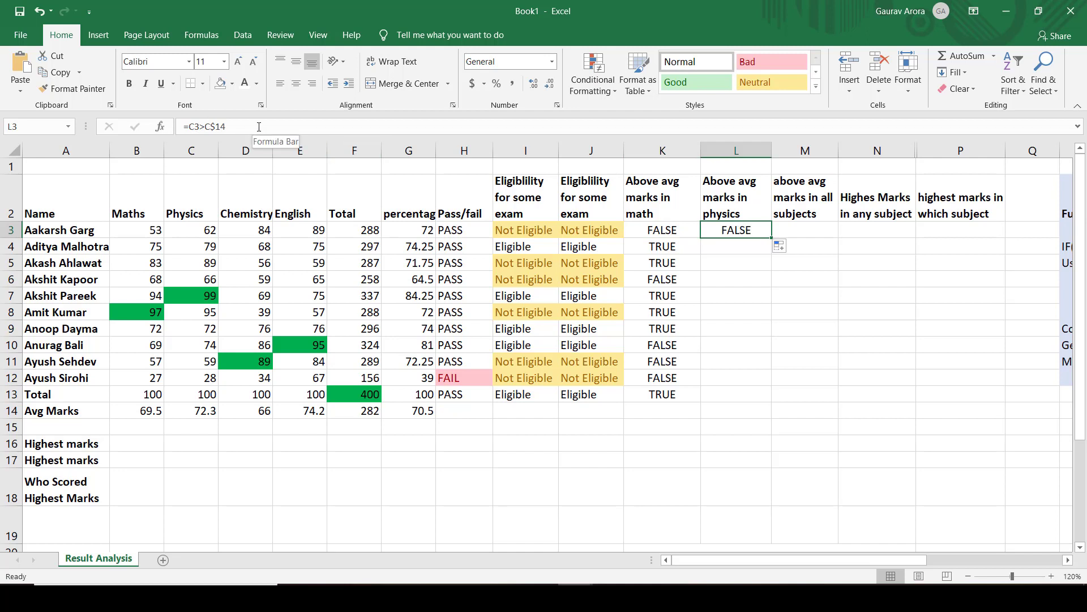
left_click(202, 228)
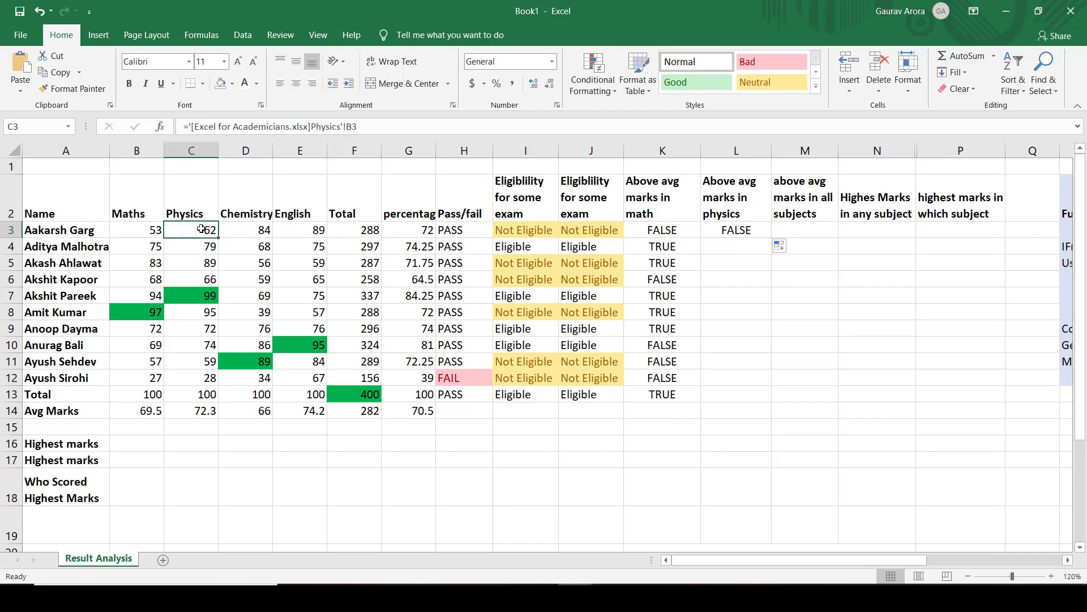
left_click(199, 413)
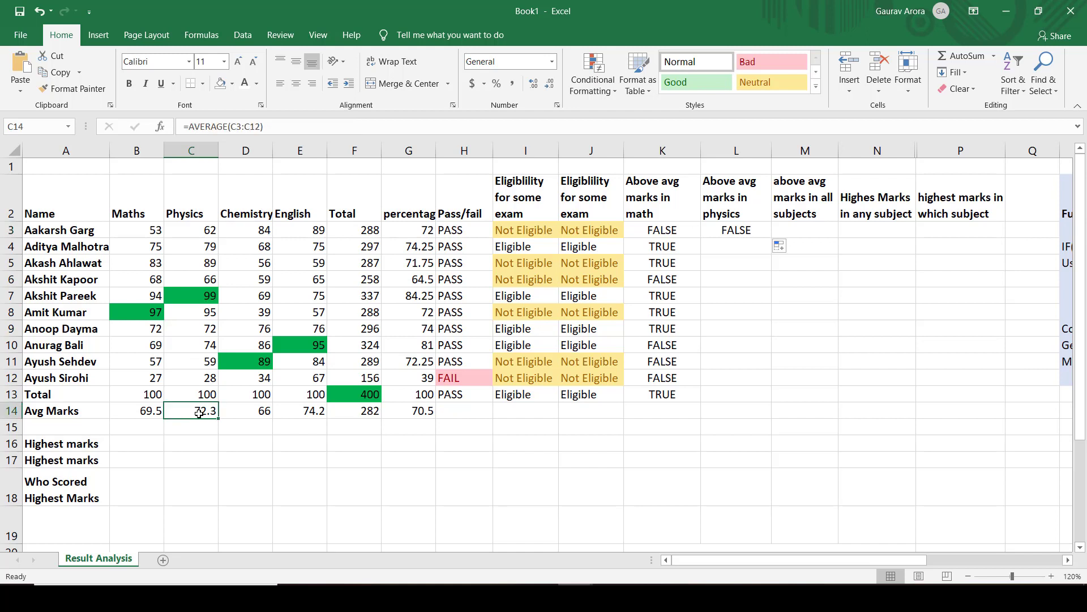
Step: Fill the Physics above-average formula from L3 down to L13
left_click(736, 229)
left_click(779, 245)
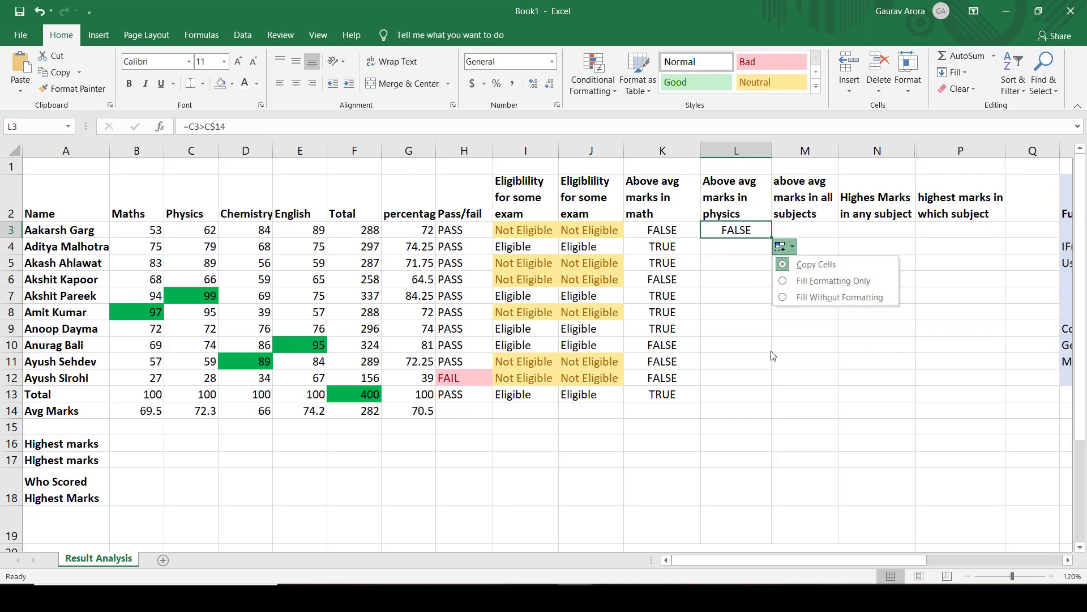
left_click(746, 279)
left_click(760, 233)
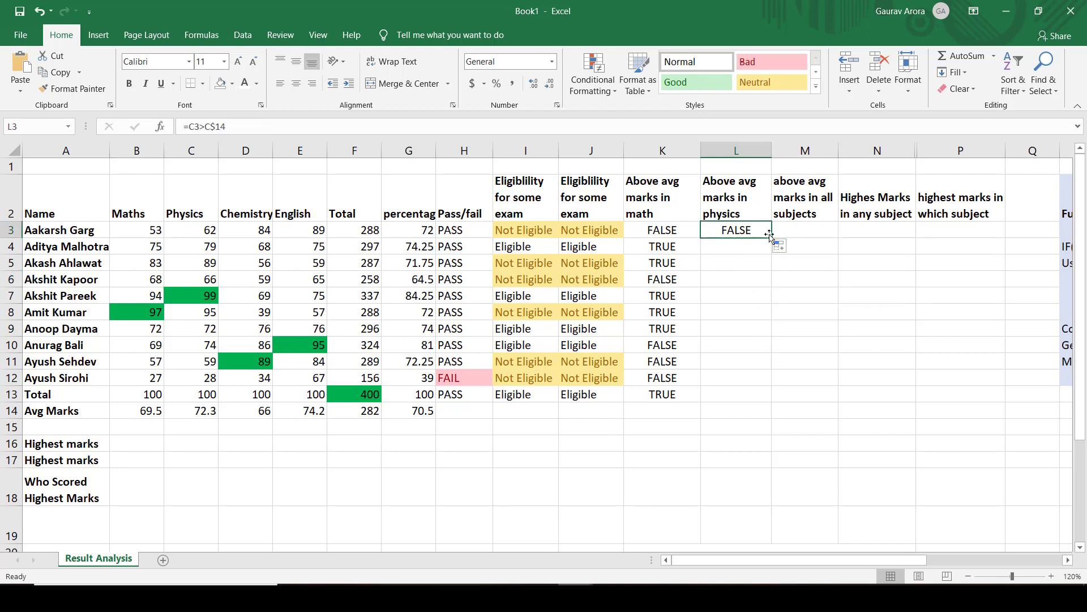
double_click(772, 239)
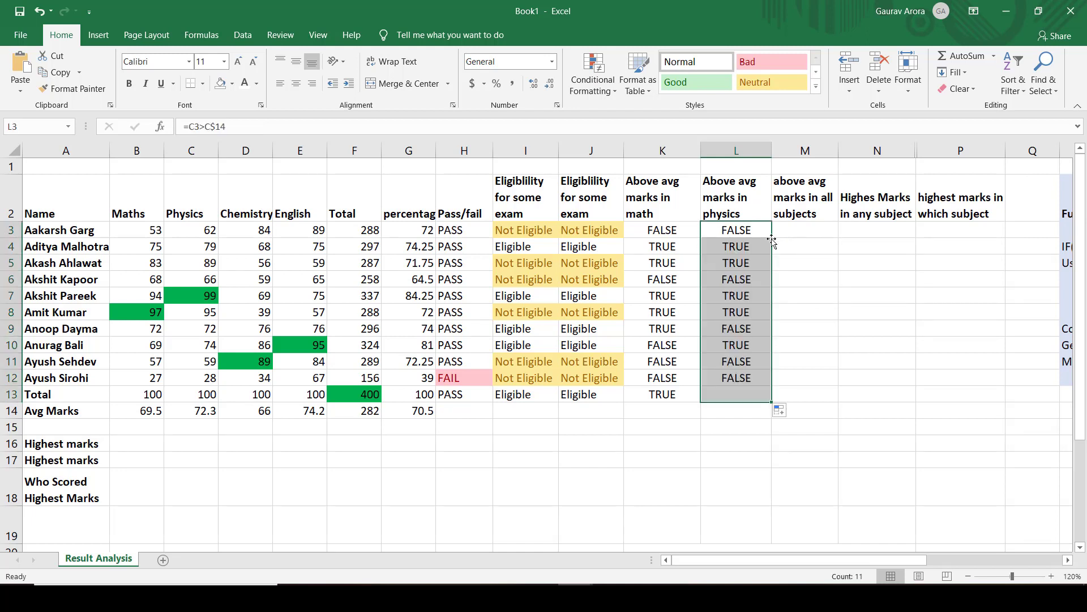
left_click(807, 257)
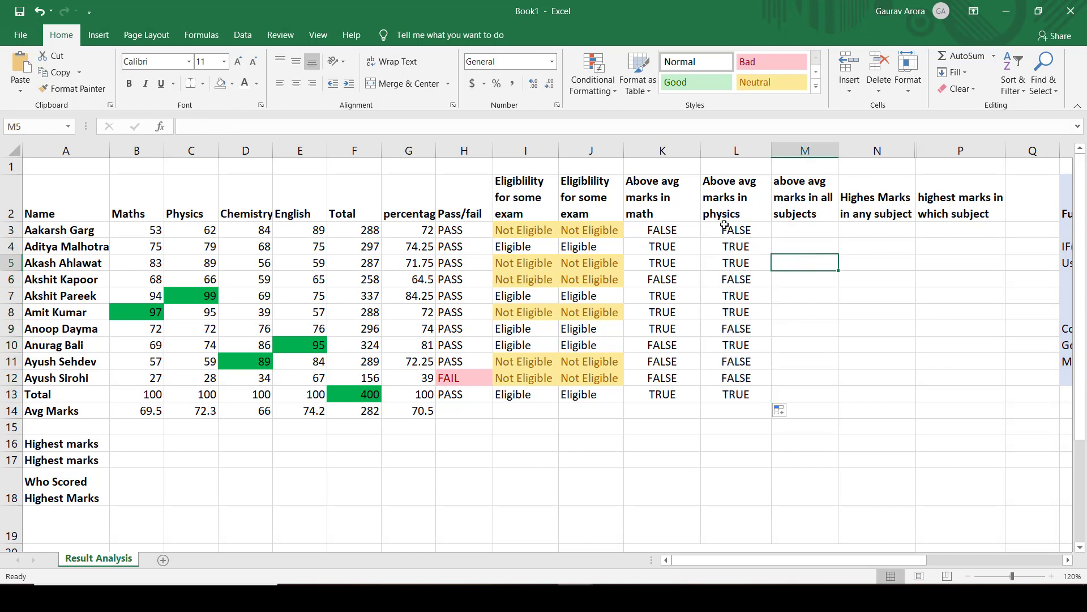
Step: Insert two blank columns before the "above avg marks in all subjects" column
left_click(809, 152)
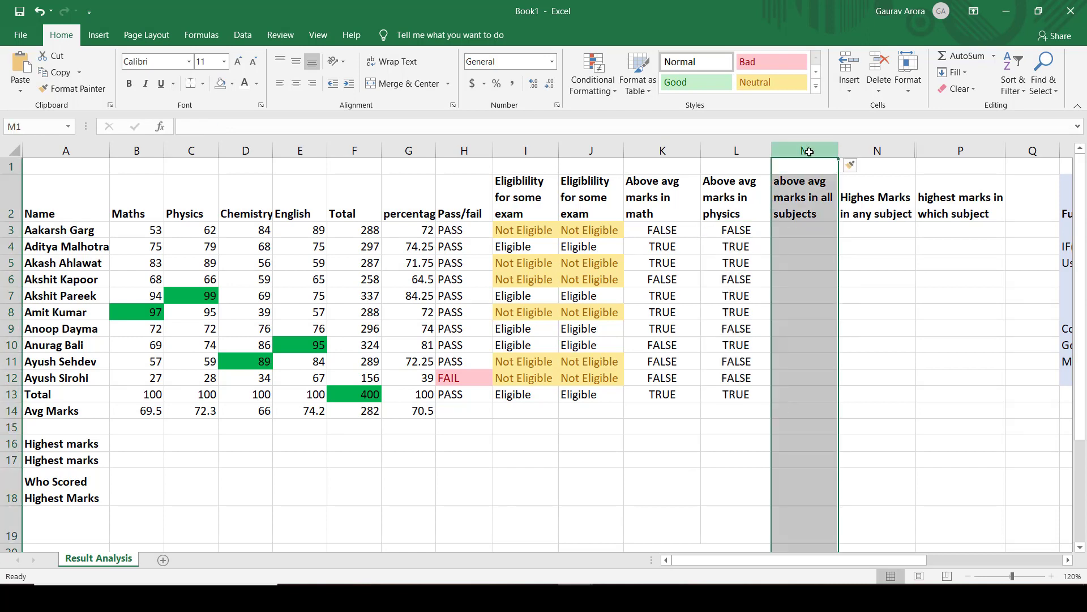
key("ctrl+shift+plus")
key("ctrl+shift+plus")
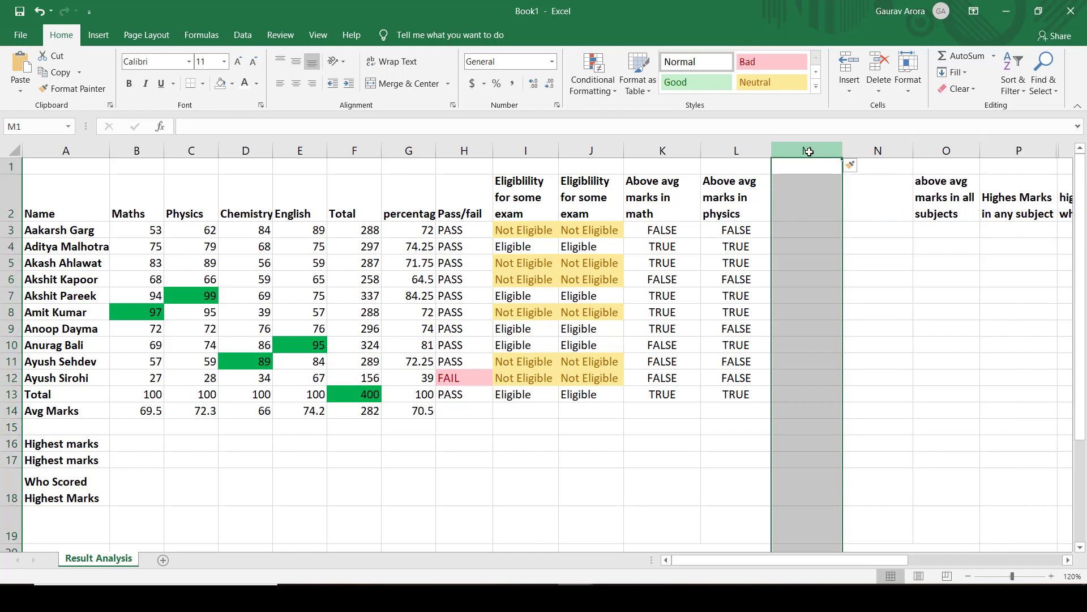
Step: Copy the above-average formula from L3 across to M3:N3 and fill it down through row 13
left_click(754, 233)
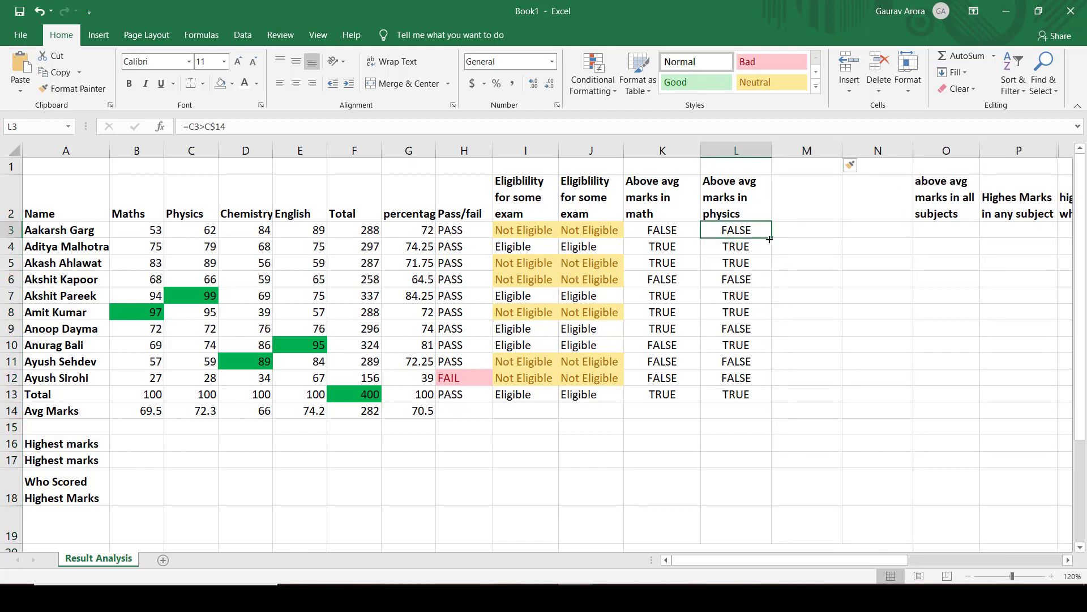
left_click_drag(771, 237, 919, 229)
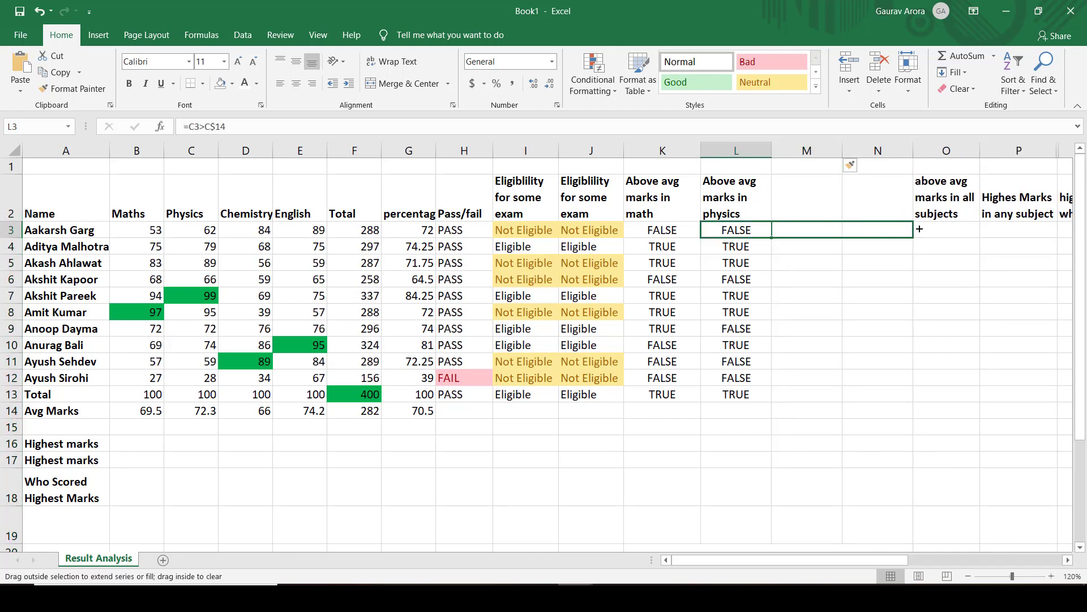
left_click_drag(884, 374, 912, 237)
left_click_drag(806, 230, 878, 230)
double_click(913, 238)
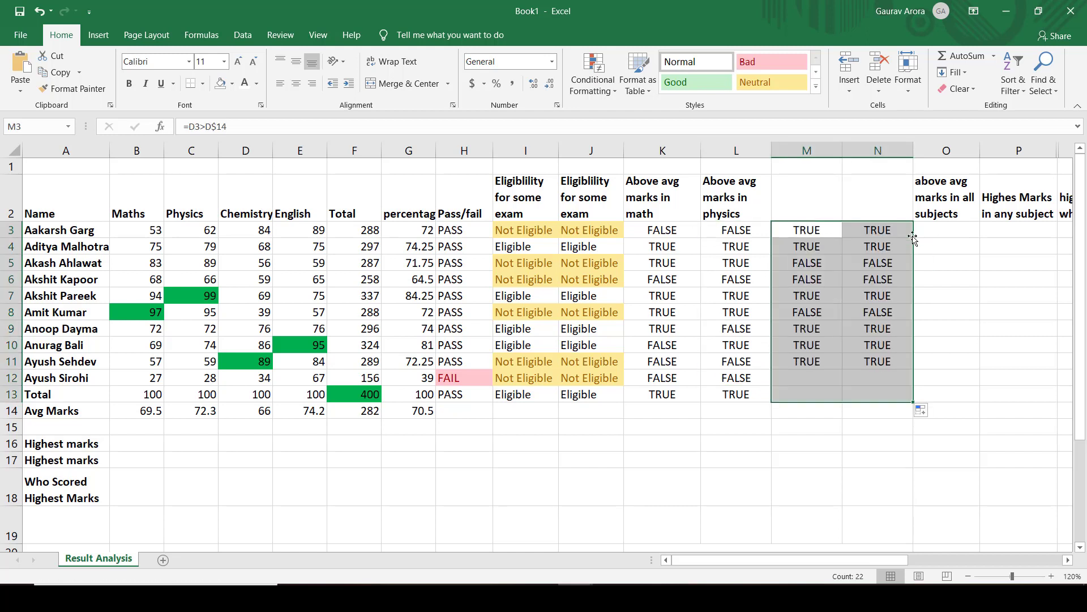
left_click(954, 259)
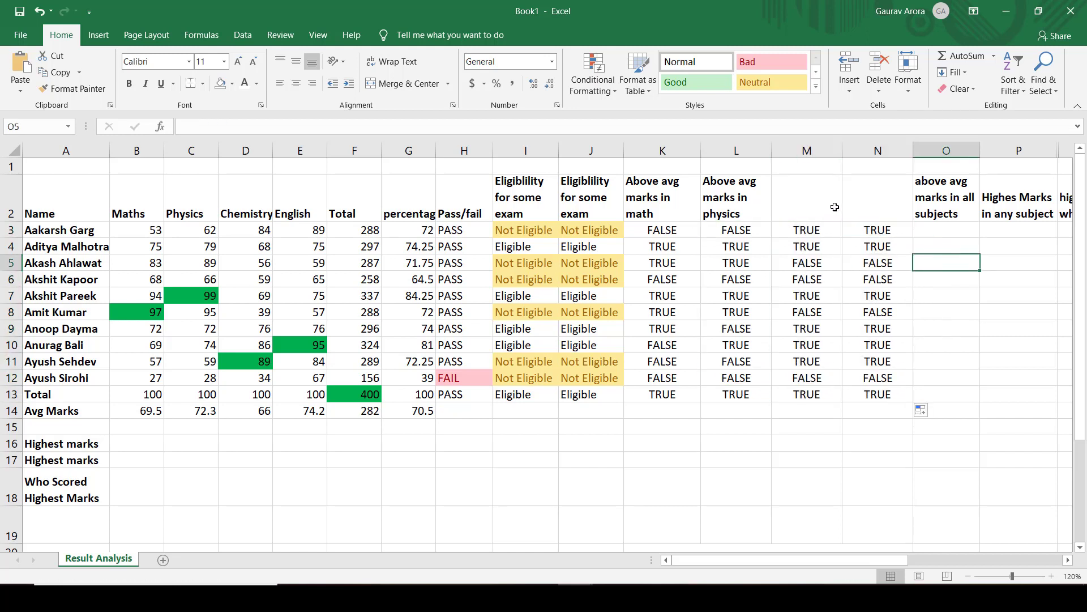
Step: Delete the two inserted columns M and N entirely from the sheet
left_click(792, 196)
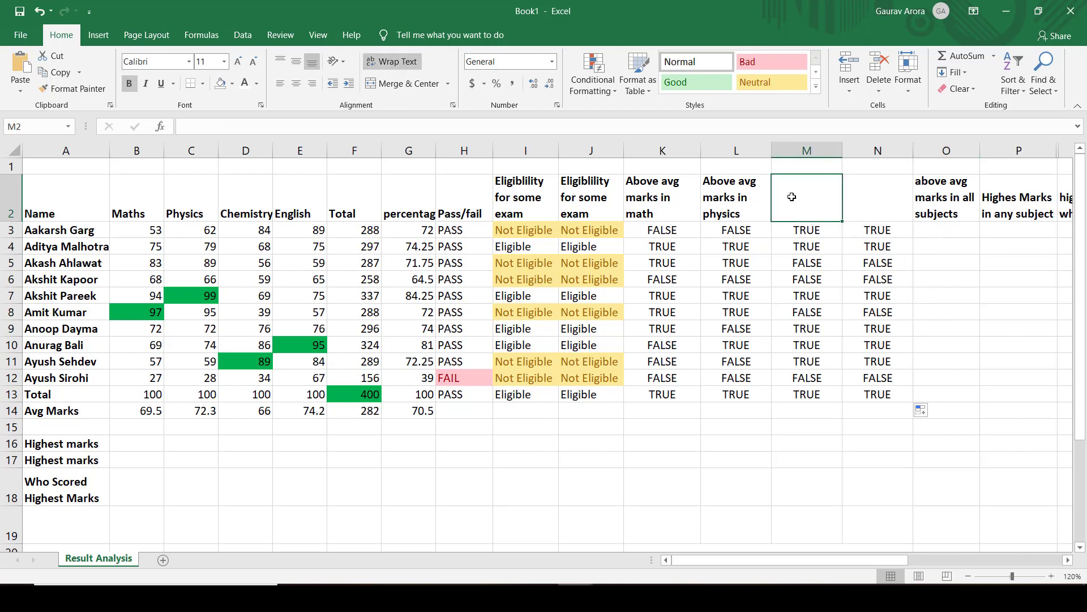
left_click(858, 201)
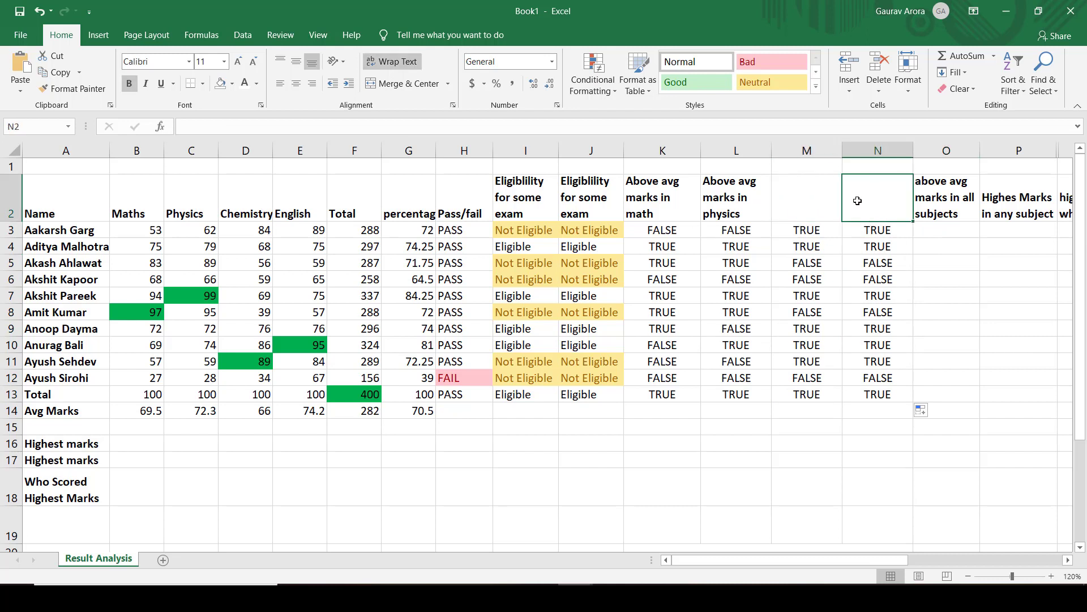
left_click(808, 141)
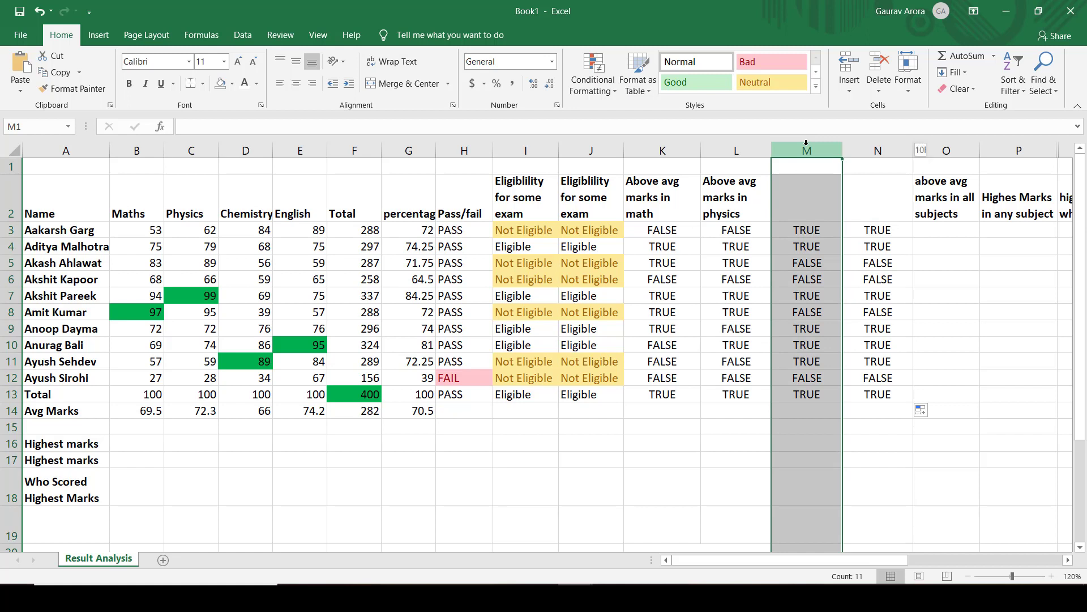
key("shift+Right")
key("Delete")
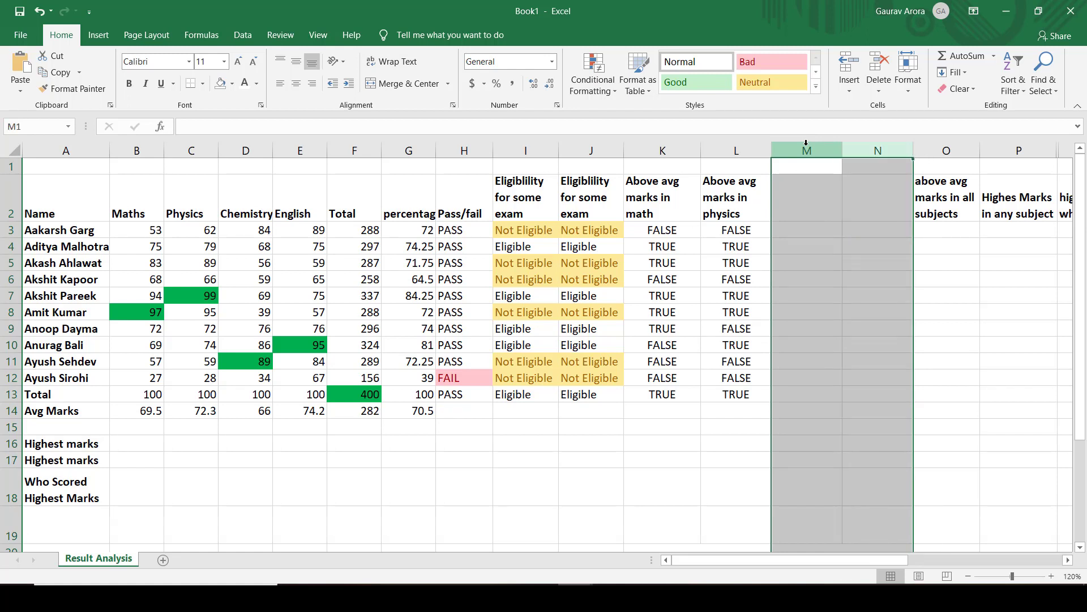
key("ctrl+z")
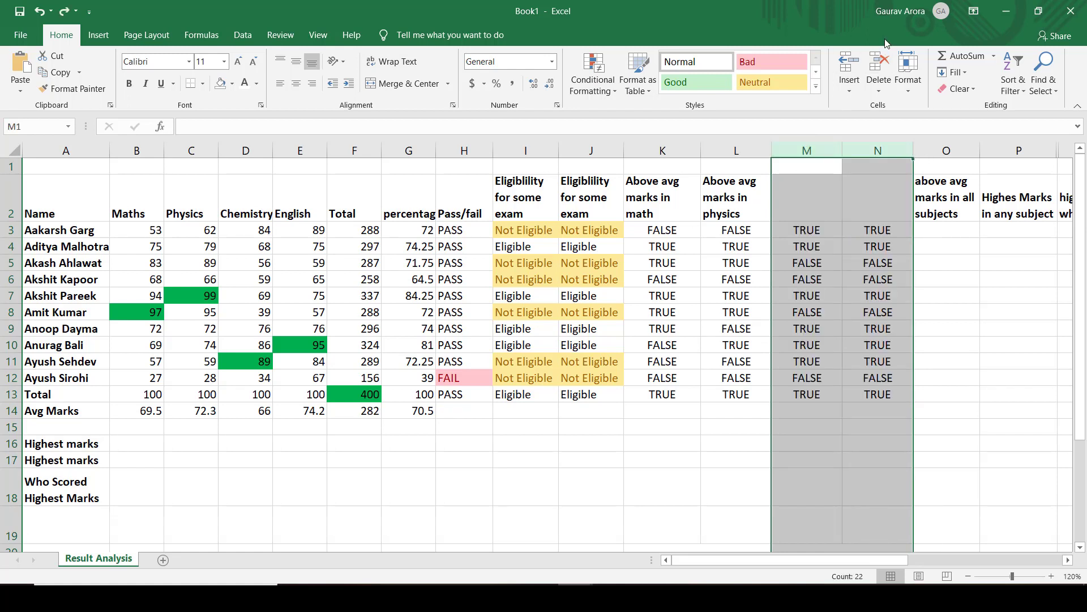
left_click(879, 67)
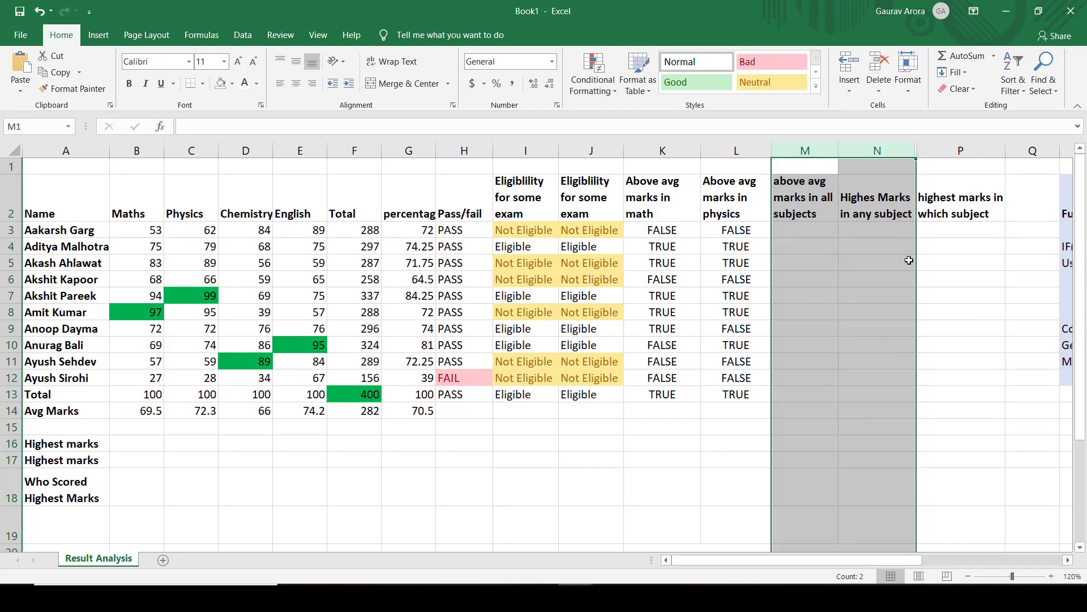
left_click(974, 277)
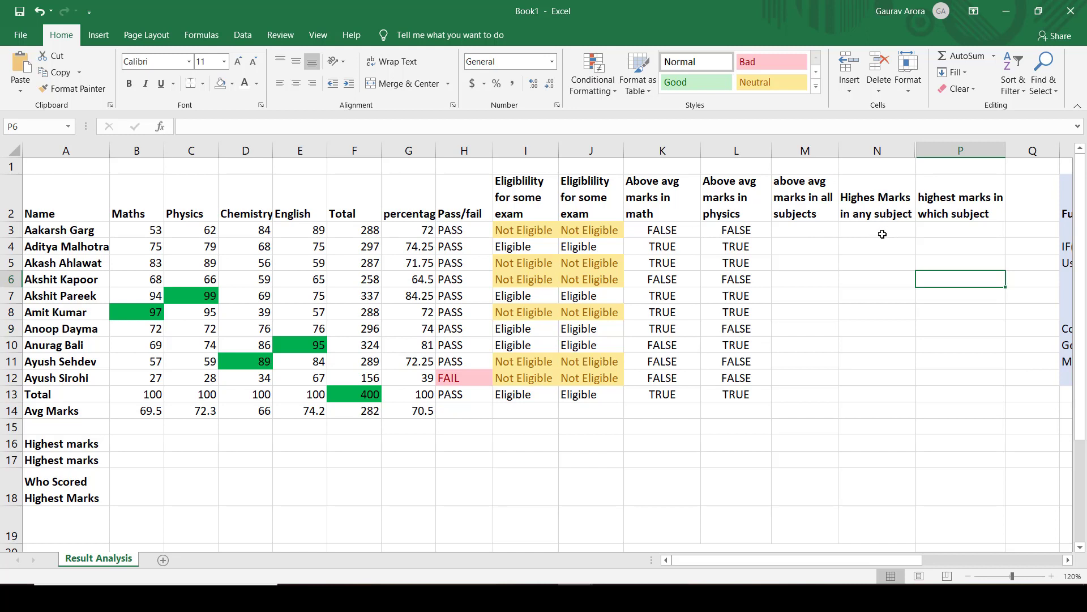
Step: Enter =MAX(B3:E3) in N3 to get the first student's highest marks in any subject
left_click(882, 233)
type("=")
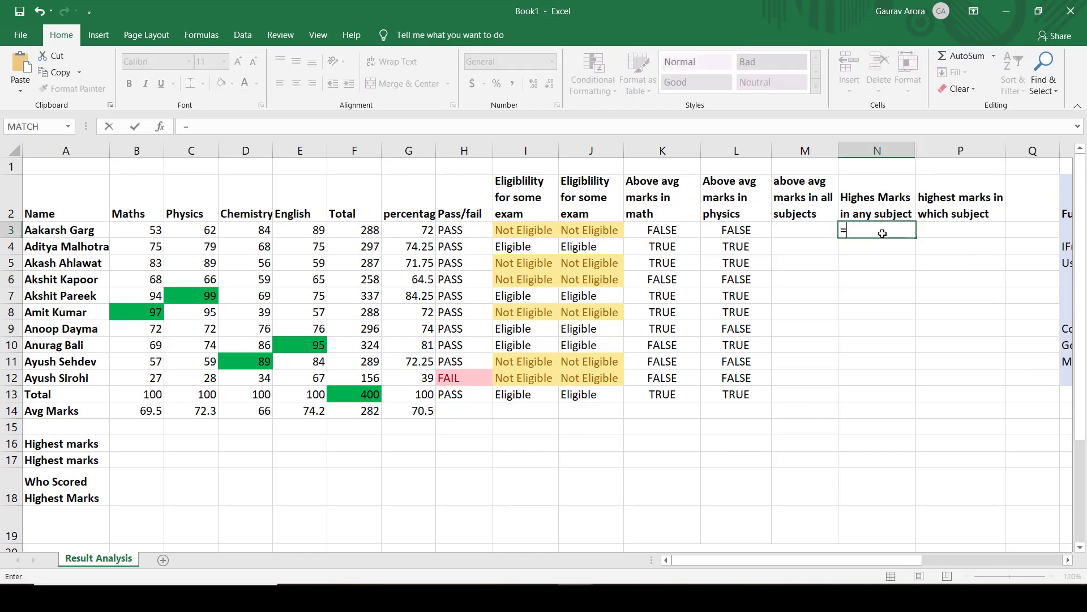
type("max")
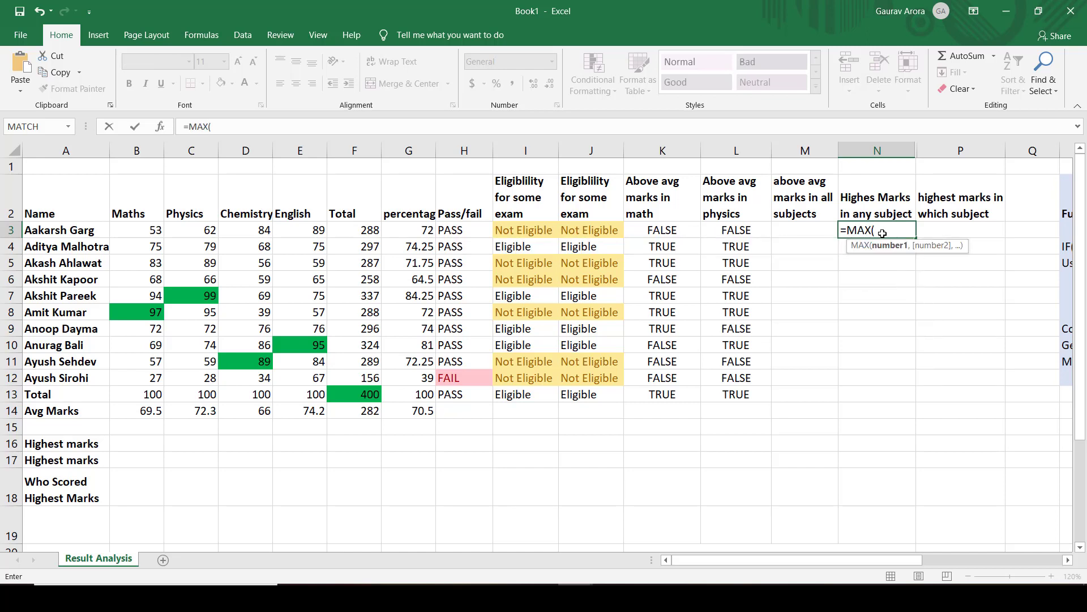
left_click(152, 233)
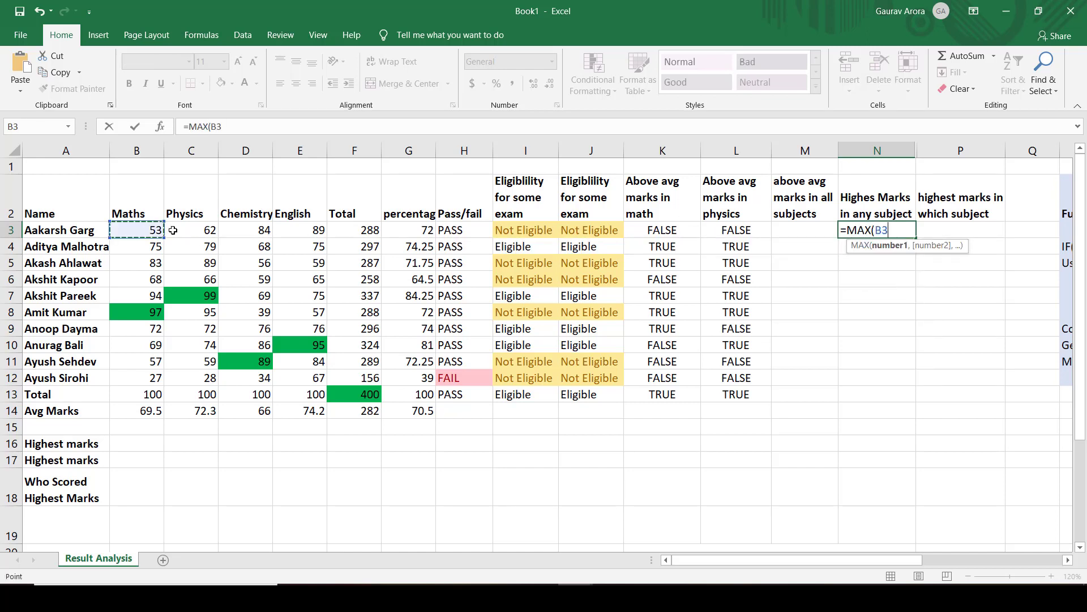
left_click_drag(172, 231, 289, 233)
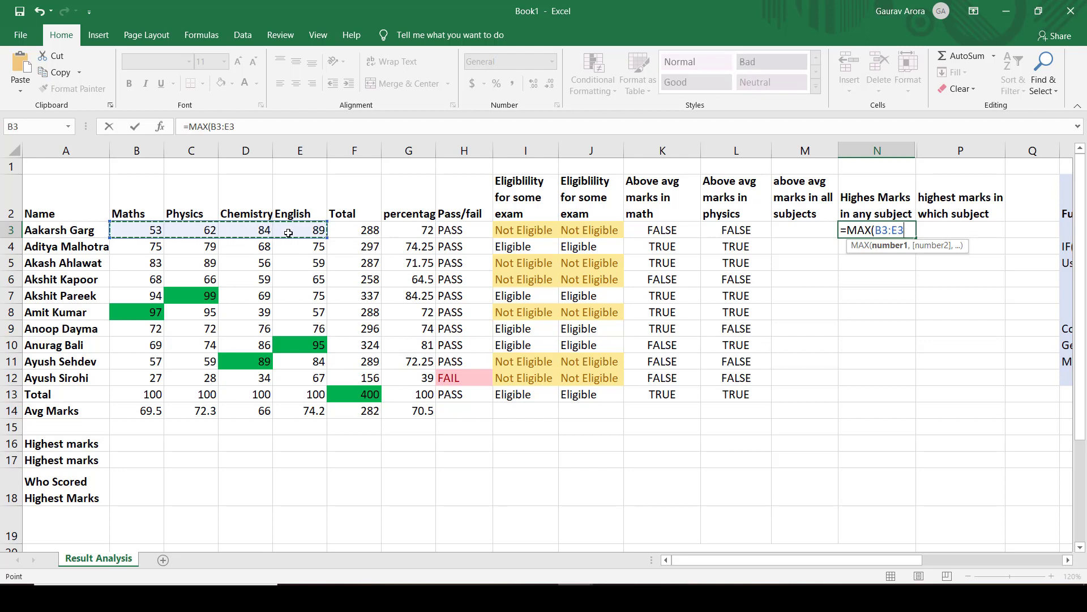
type(")")
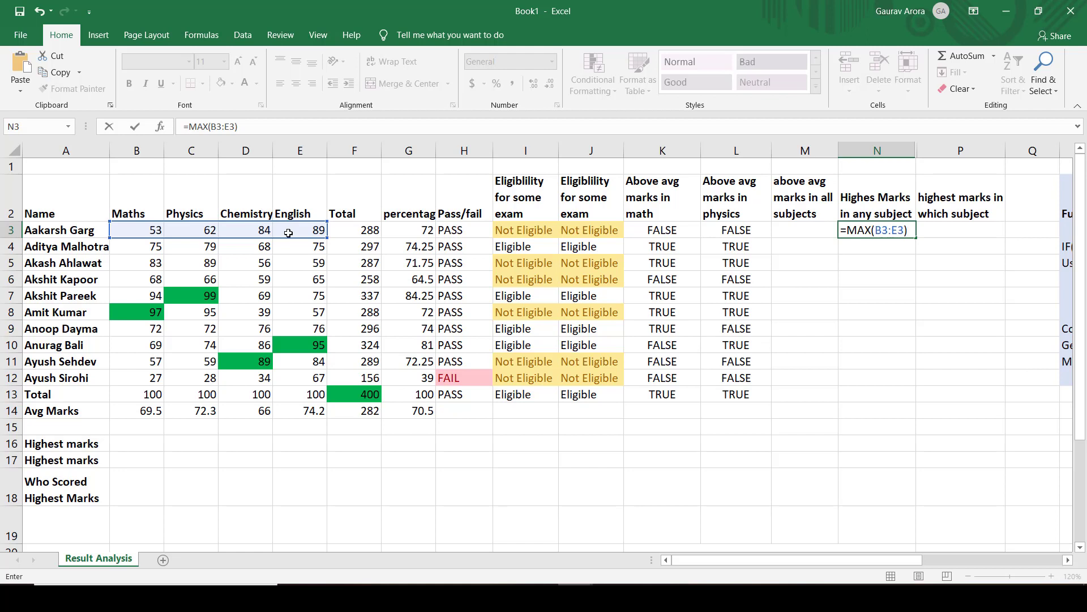
key("Return")
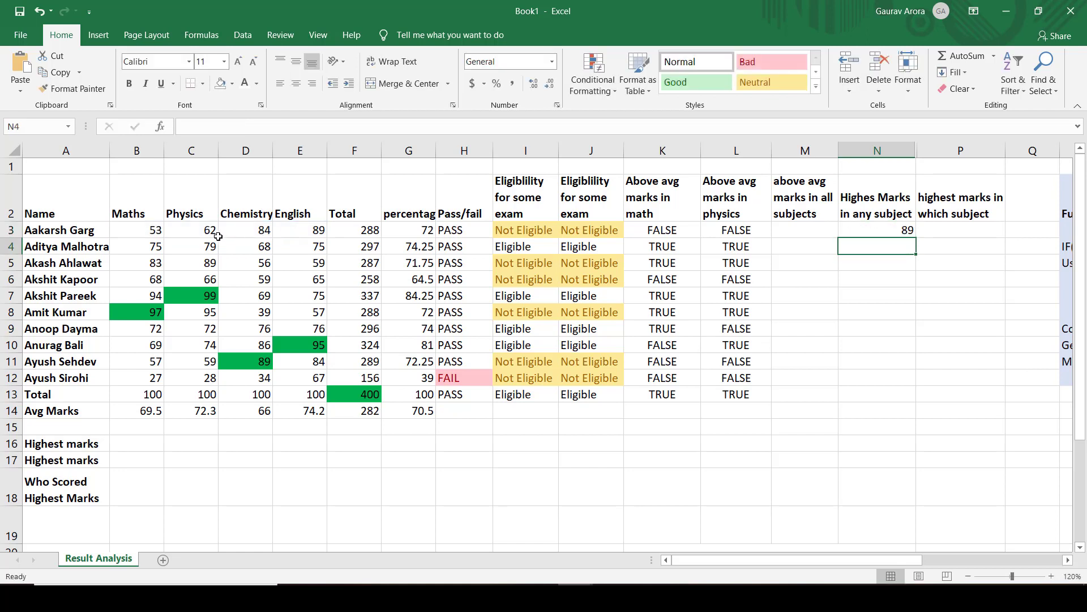
left_click_drag(144, 232, 303, 233)
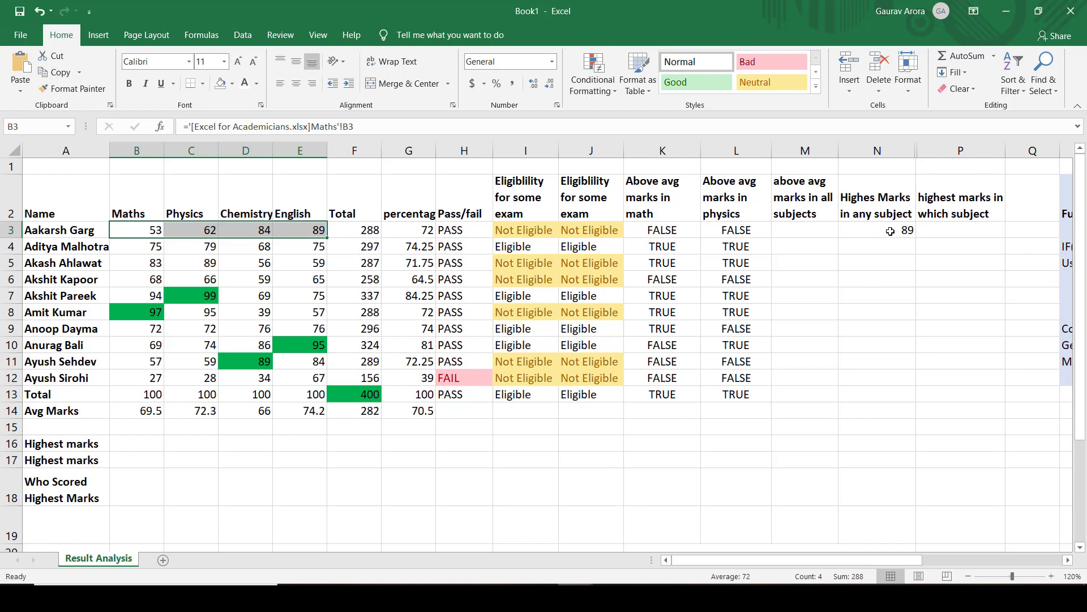
left_click(891, 231)
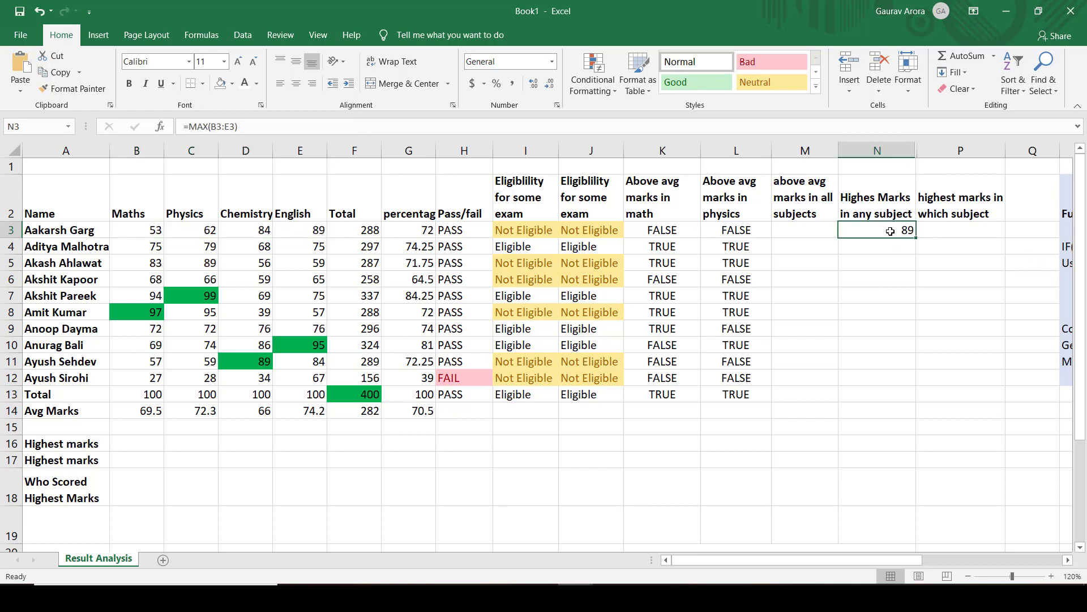
Step: Enter =LARGE(B4:E4, 1) in N4 to get the second student's highest marks in any subject
left_click(887, 247)
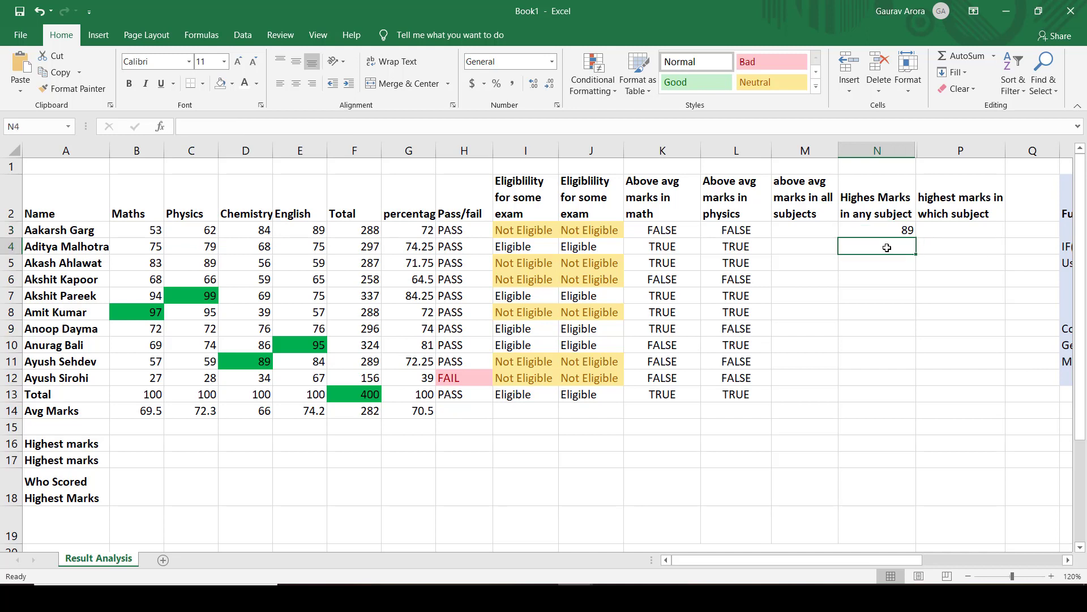
type("=lar")
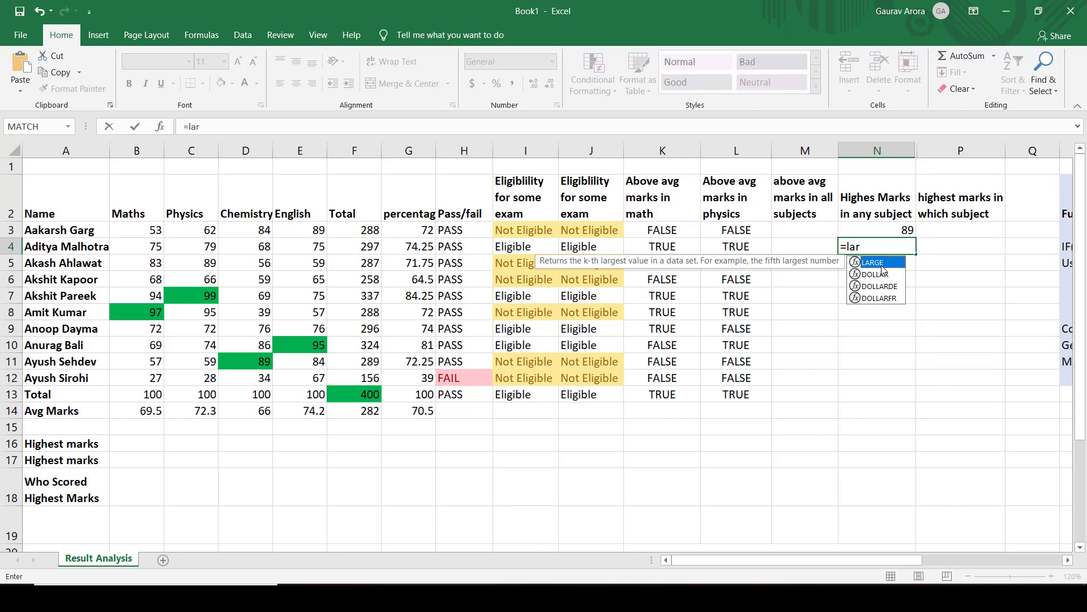
double_click(882, 264)
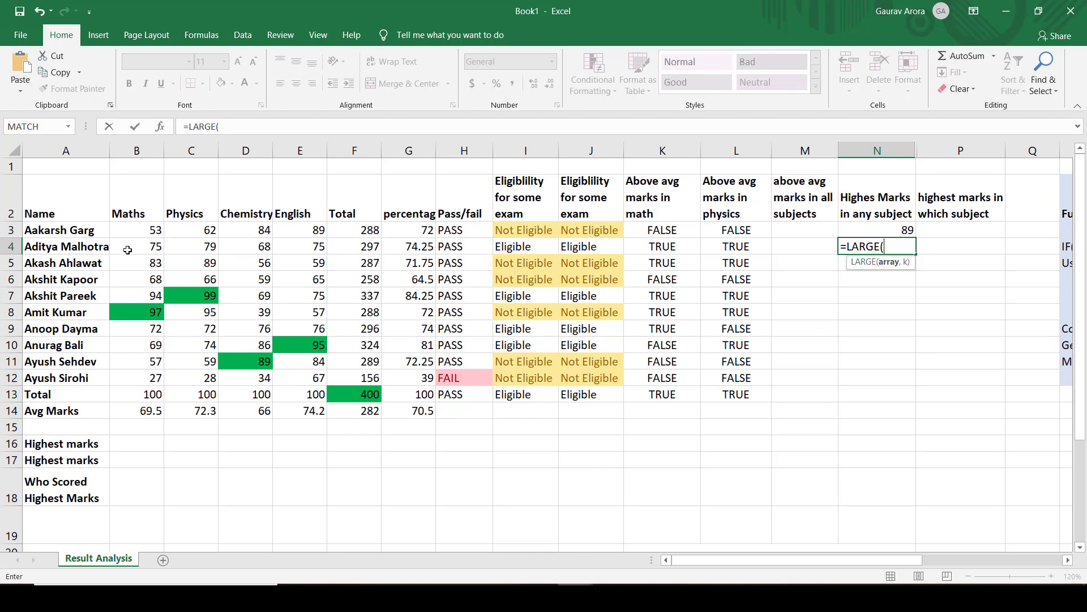
left_click_drag(126, 247, 323, 245)
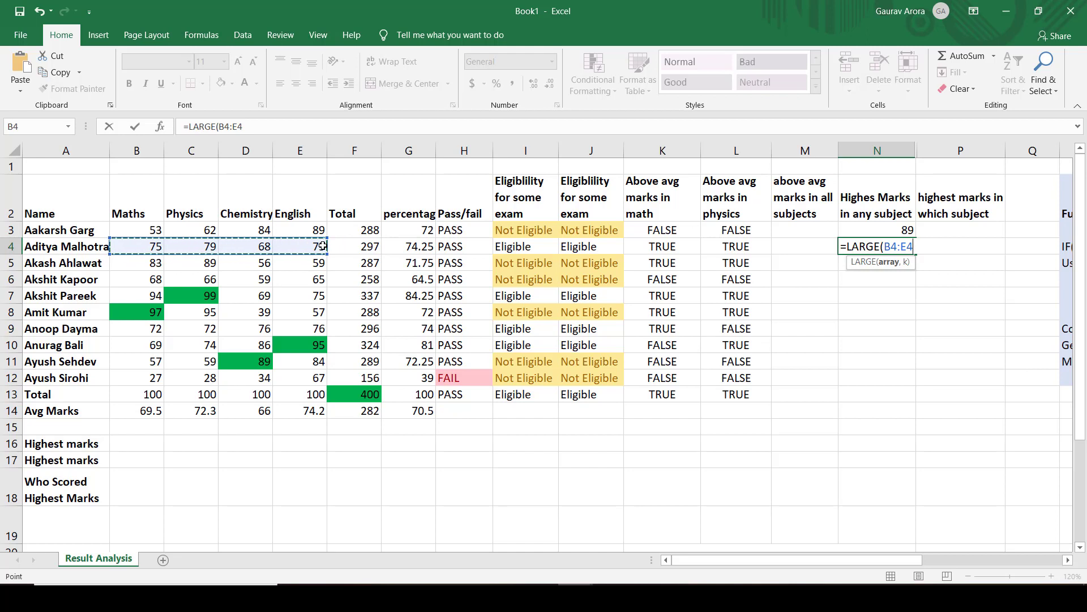
type(", 1")
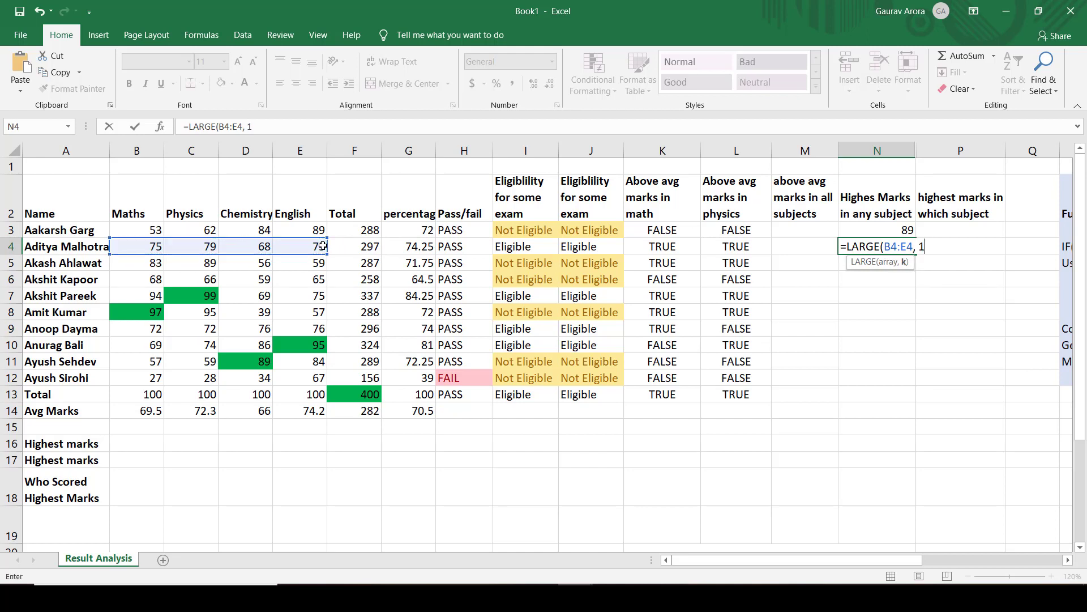
type(")")
key("Return")
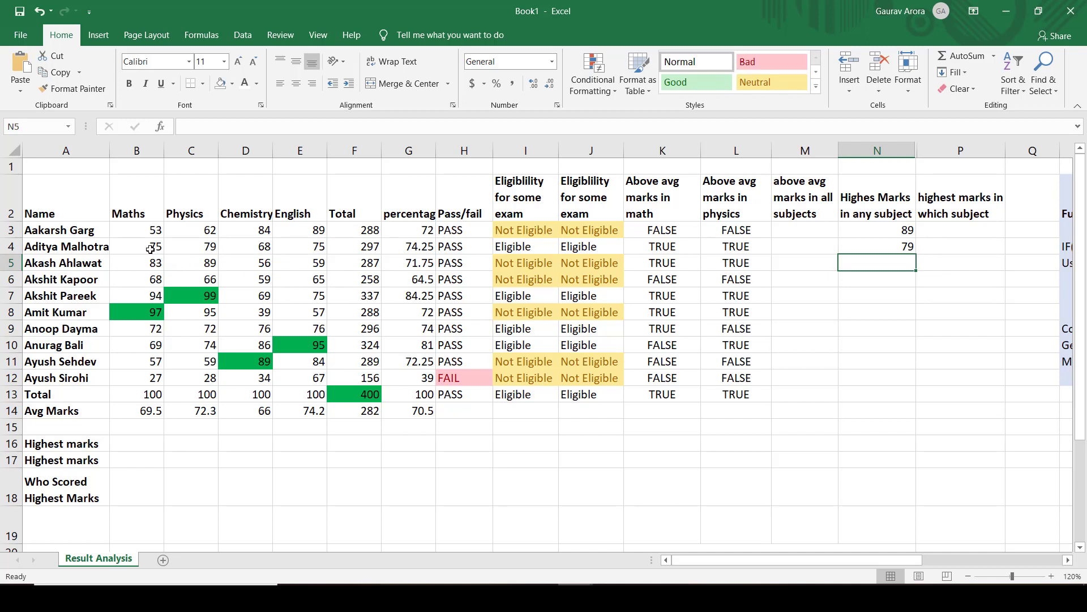
Step: Change the rank argument of the LARGE formula in N4 to 2 for the second-highest marks
left_click_drag(151, 249, 300, 250)
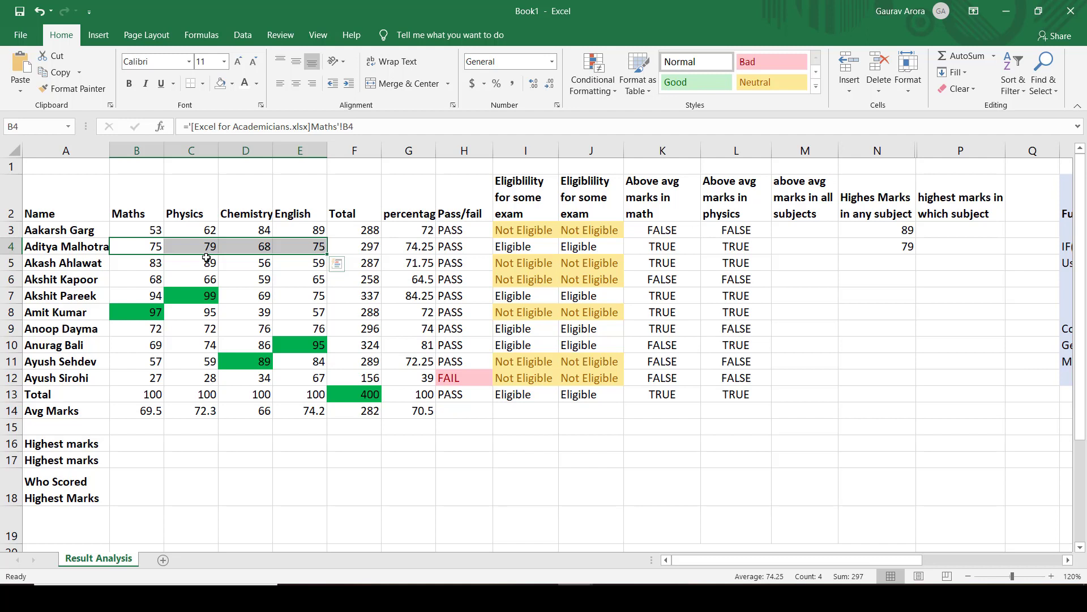
left_click(902, 247)
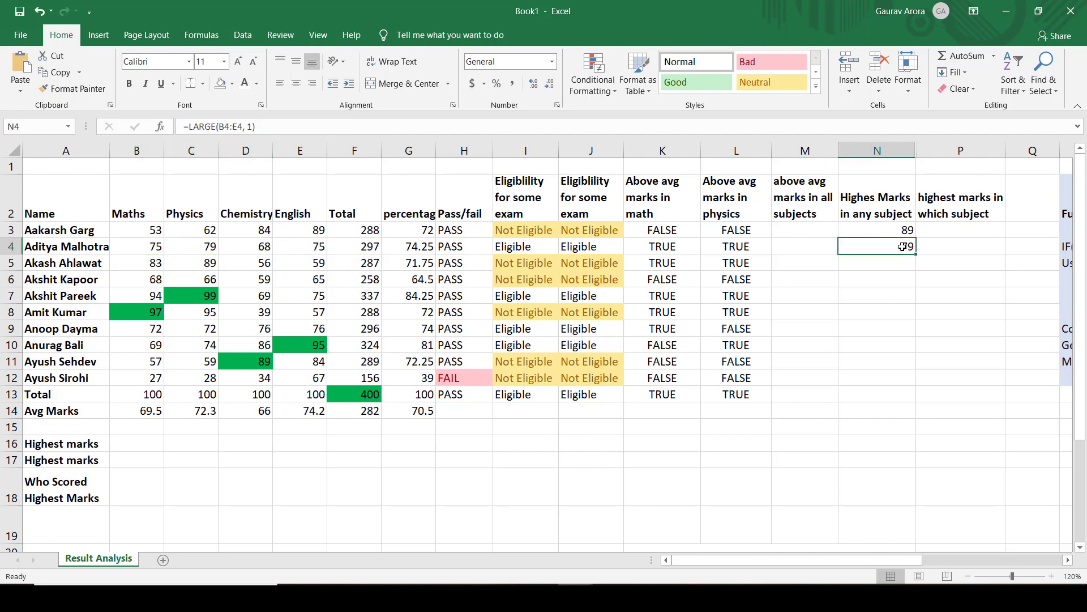
left_click(249, 125)
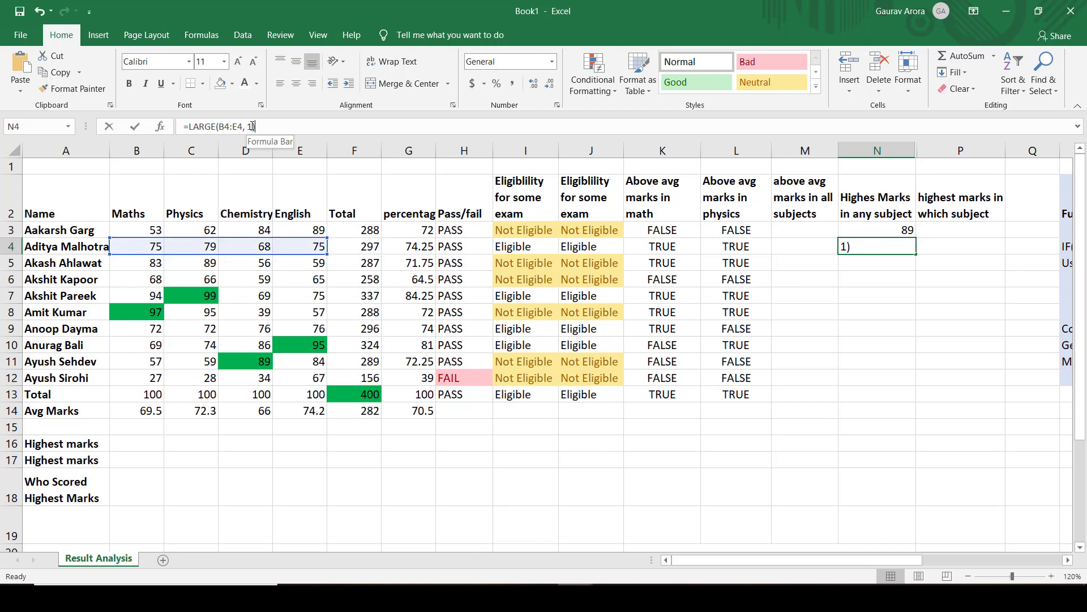
type("2")
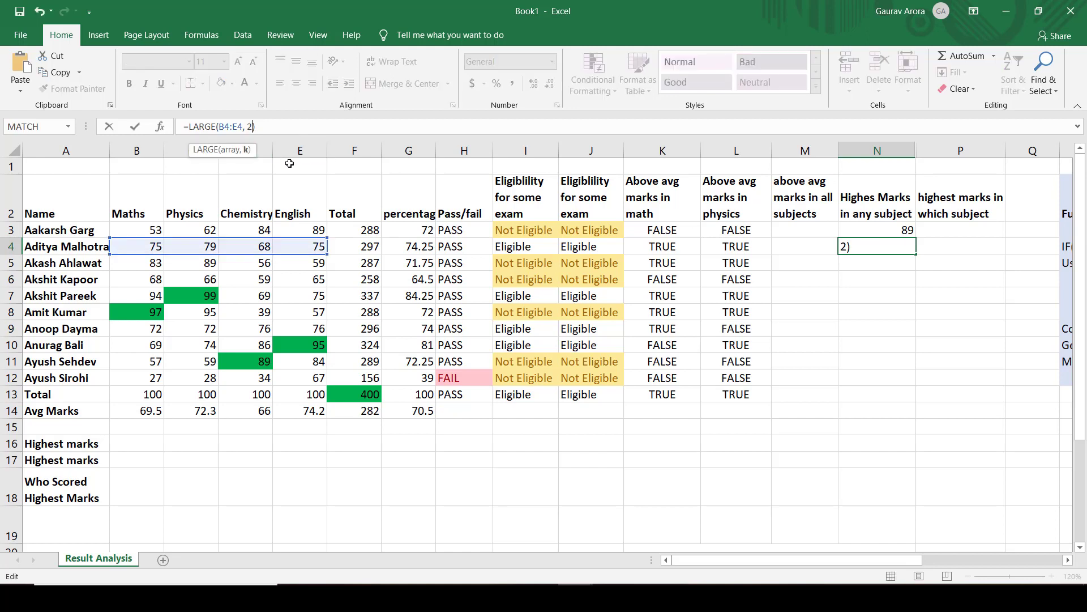
key("Return")
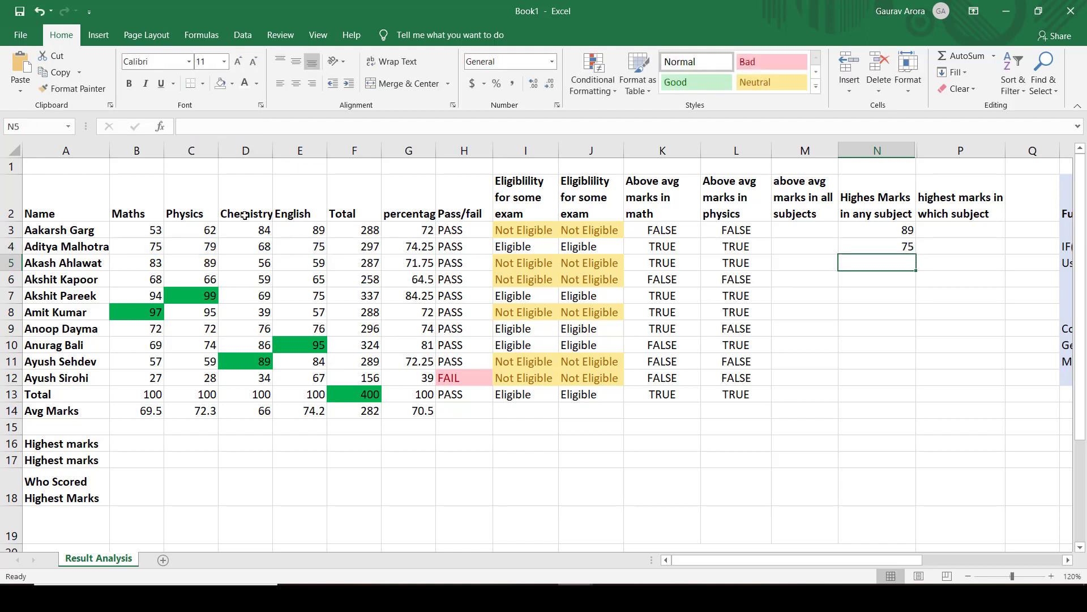
left_click_drag(160, 252, 300, 250)
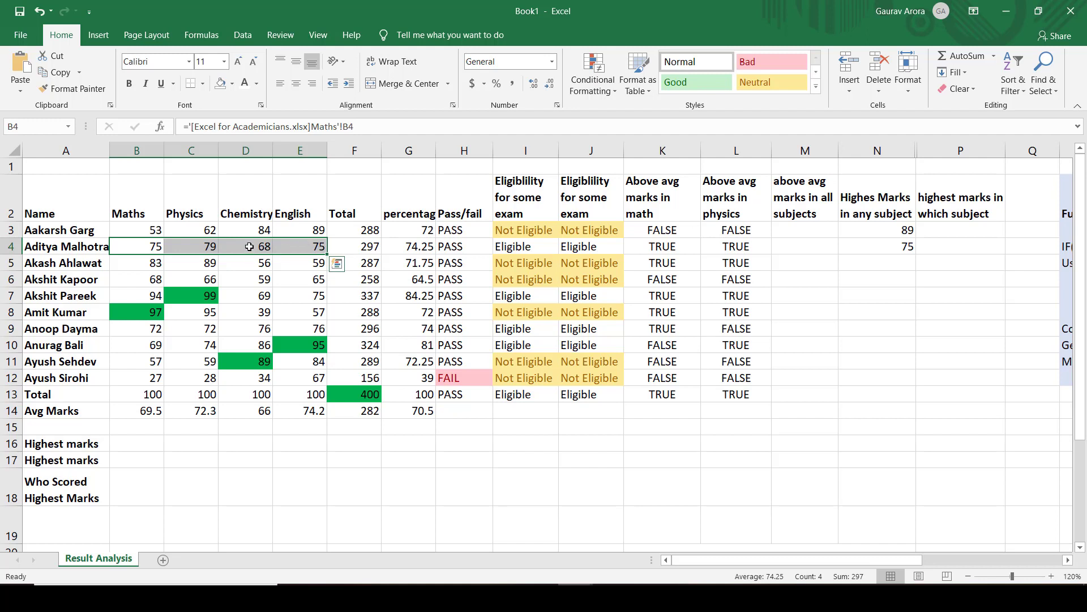
left_click(874, 246)
double_click(251, 126)
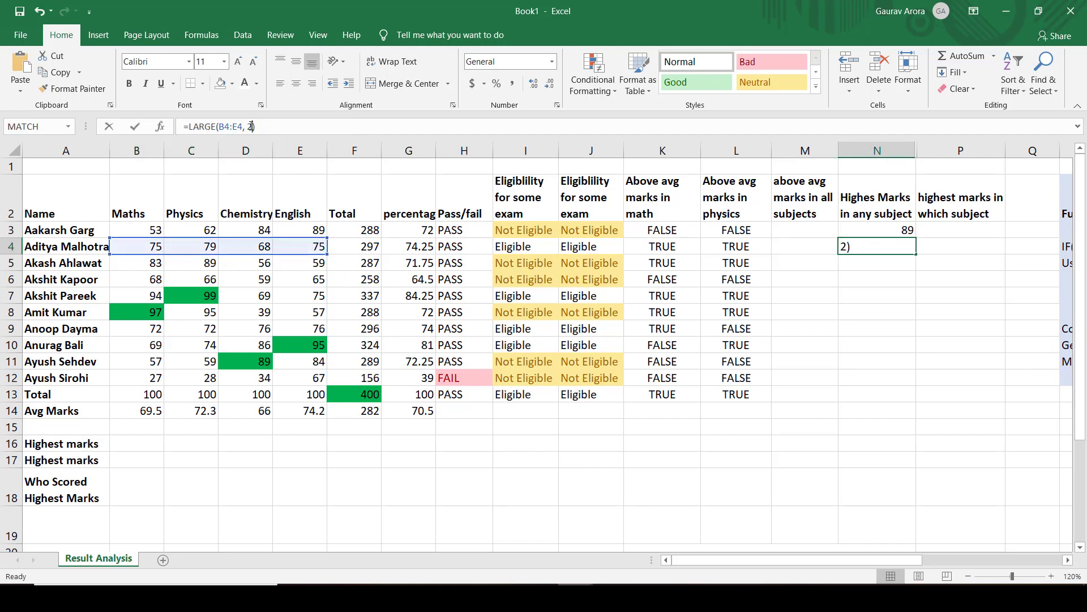
key("Return")
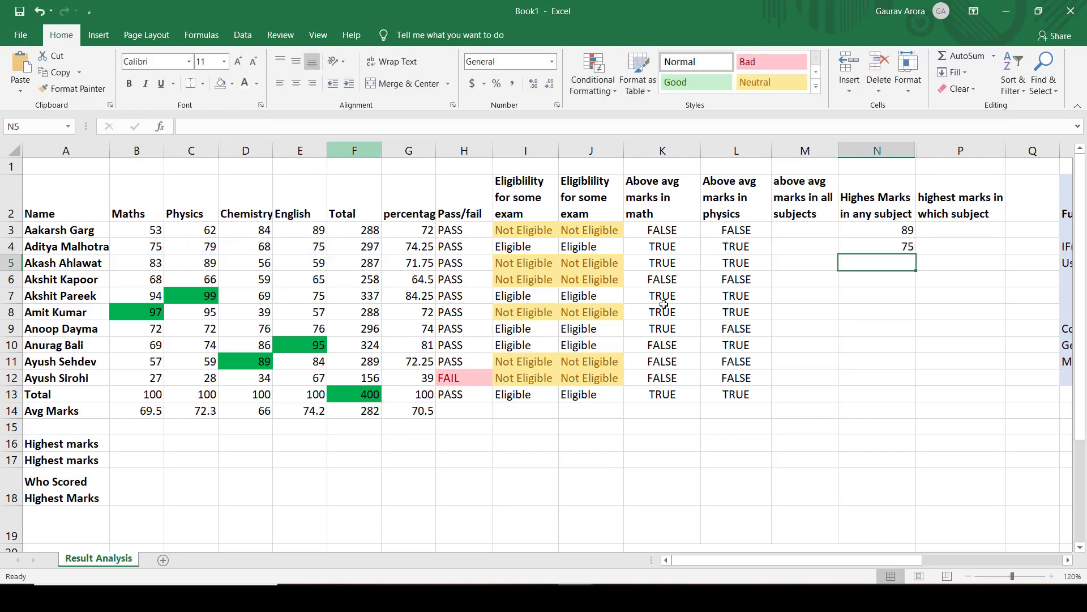
Step: Change the rank argument of the LARGE formula in N4 to 4 for the lowest of the student's four marks
left_click(842, 246)
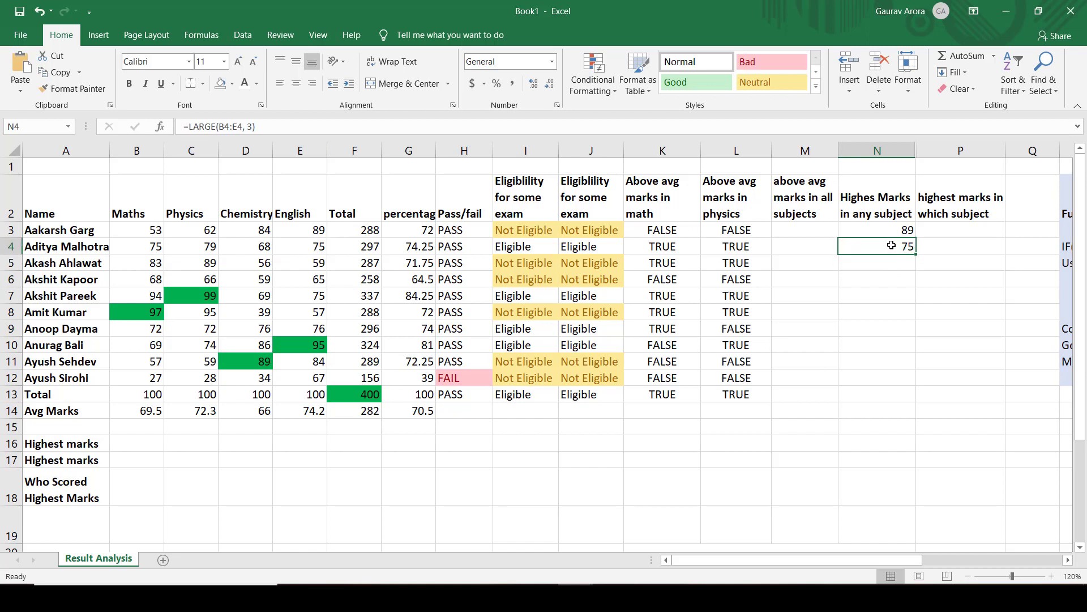
double_click(249, 127)
type("4")
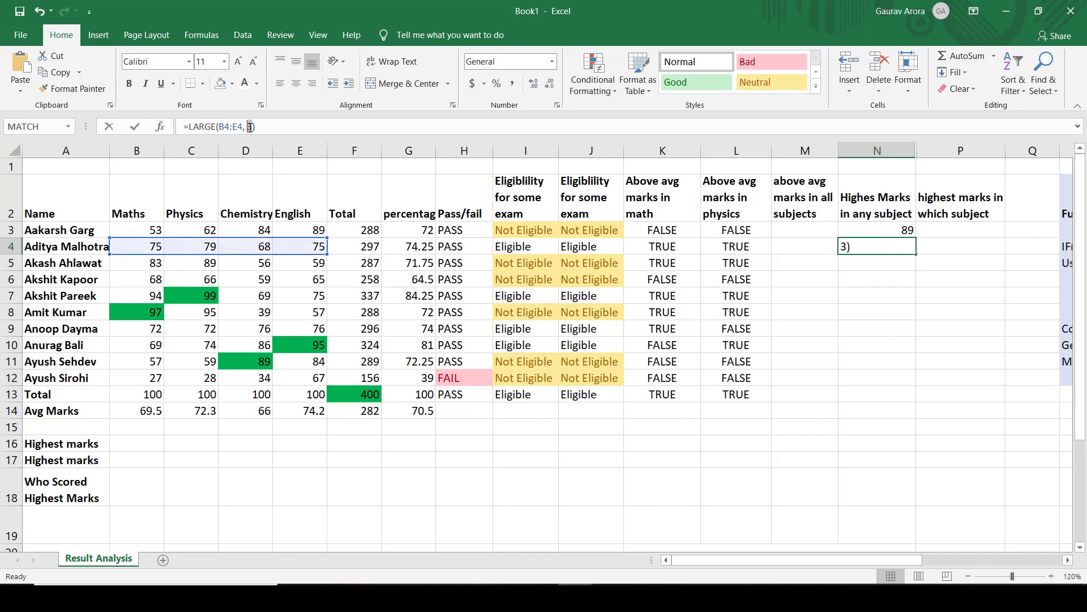
key("Return")
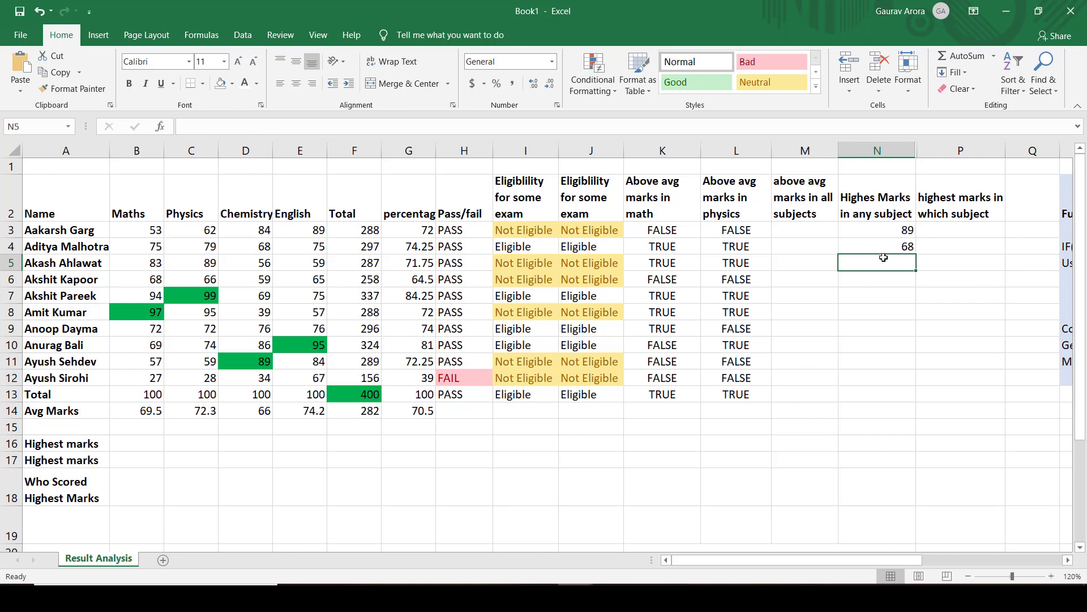
Step: Fill the MAX formula from N3 down through N13, replacing the LARGE formula in N4
left_click(885, 233)
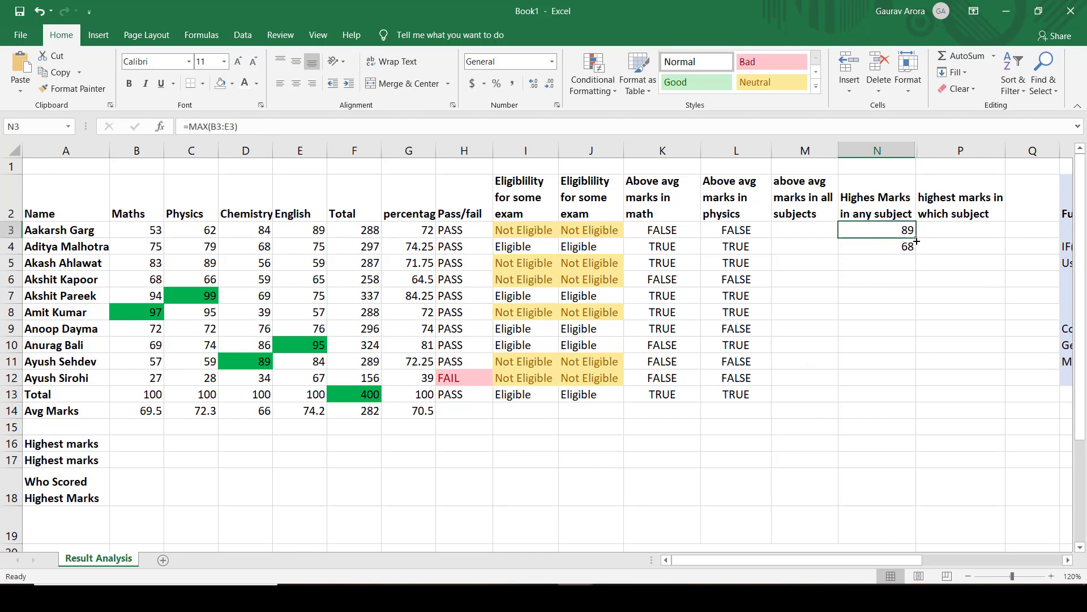
left_click_drag(915, 238, 917, 241)
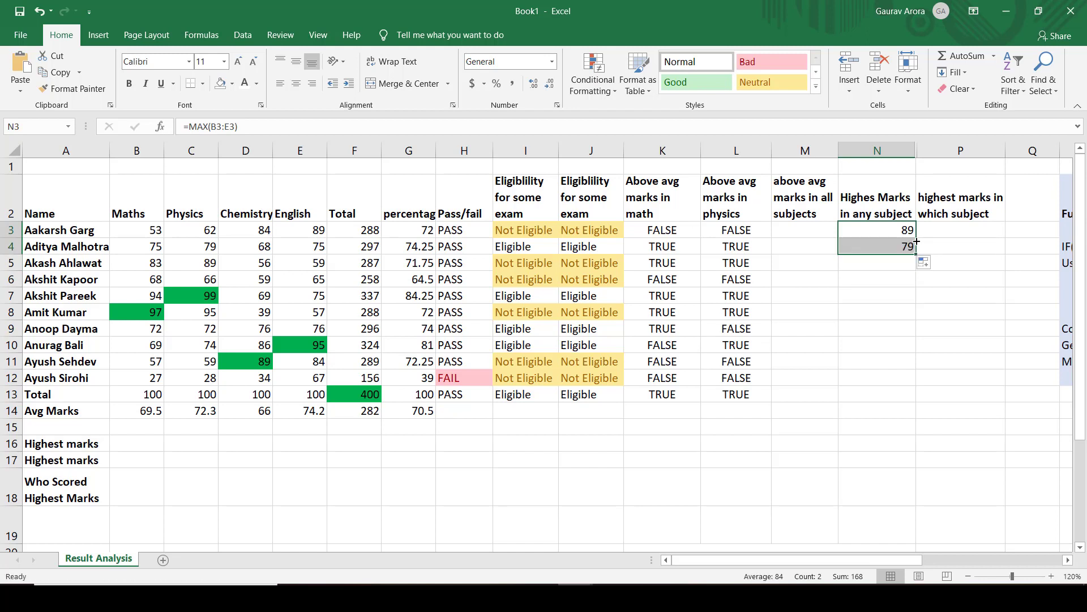
double_click(916, 255)
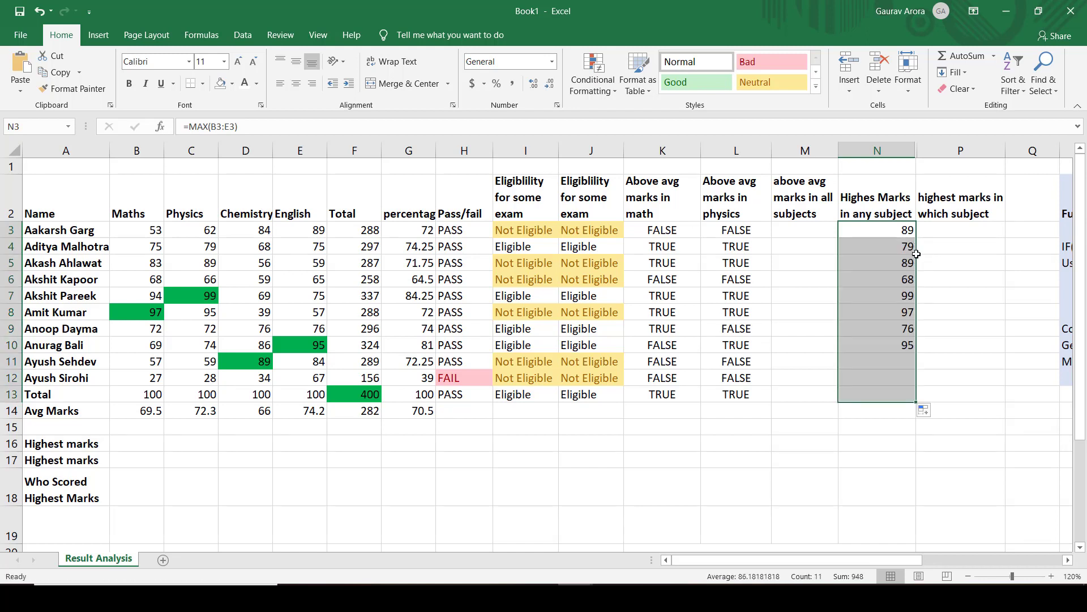
left_click(981, 304)
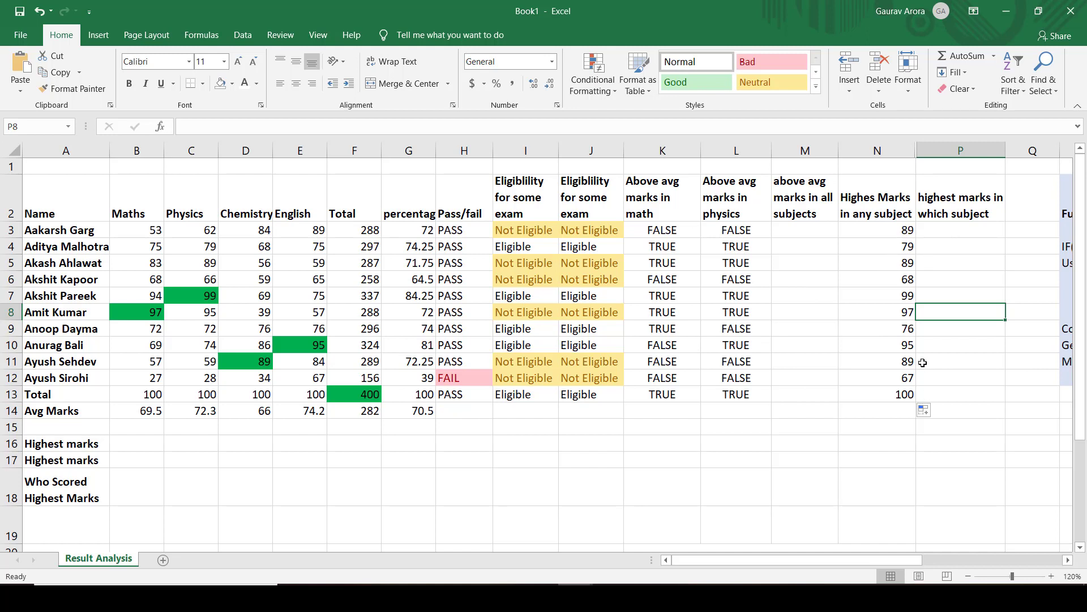
left_click(960, 232)
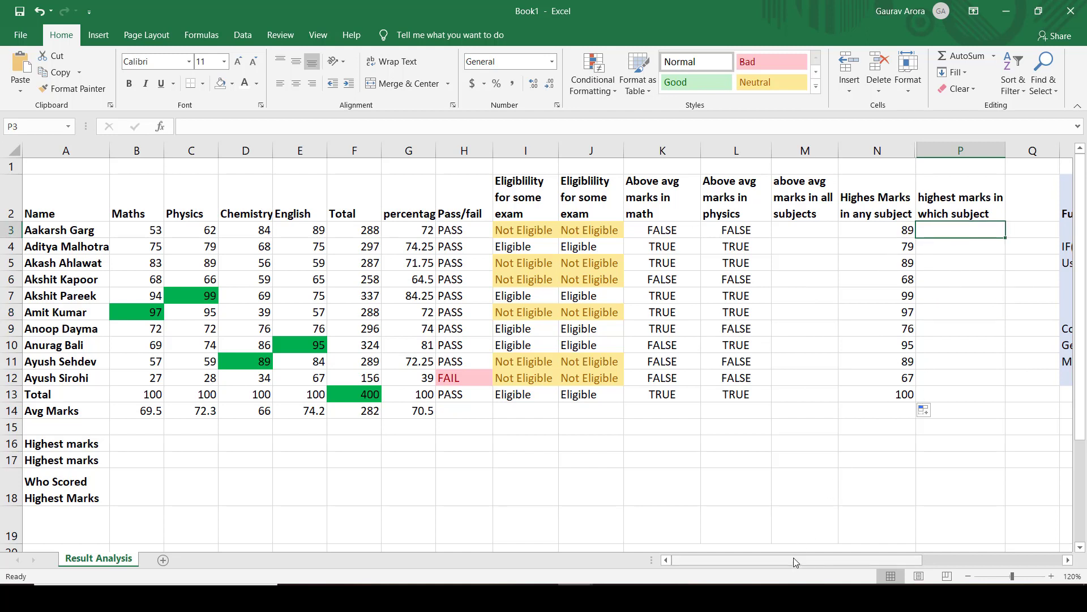
left_click(85, 232)
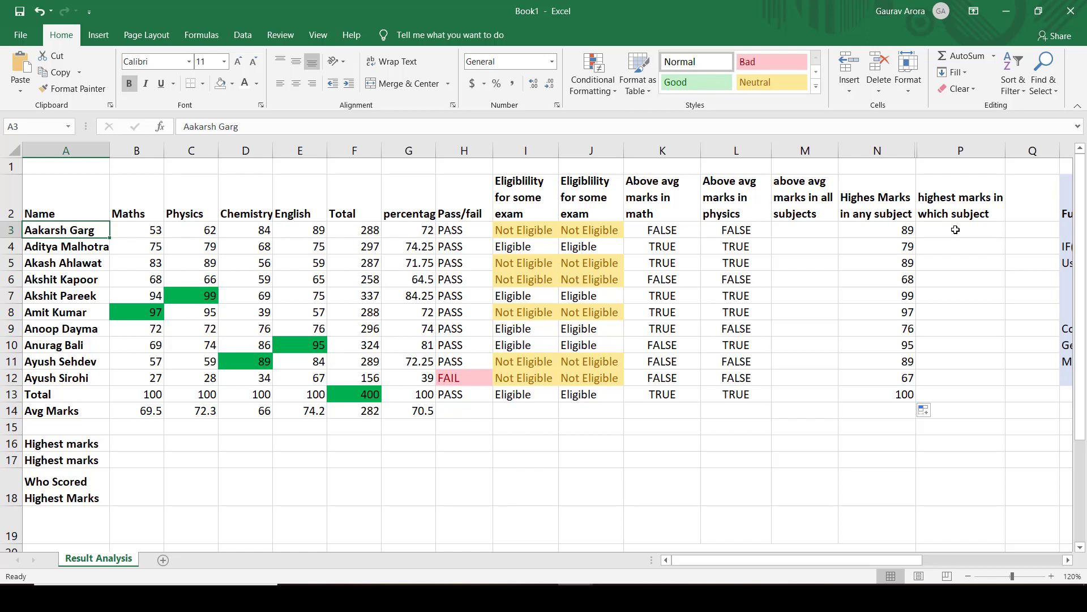
left_click_drag(955, 230, 970, 377)
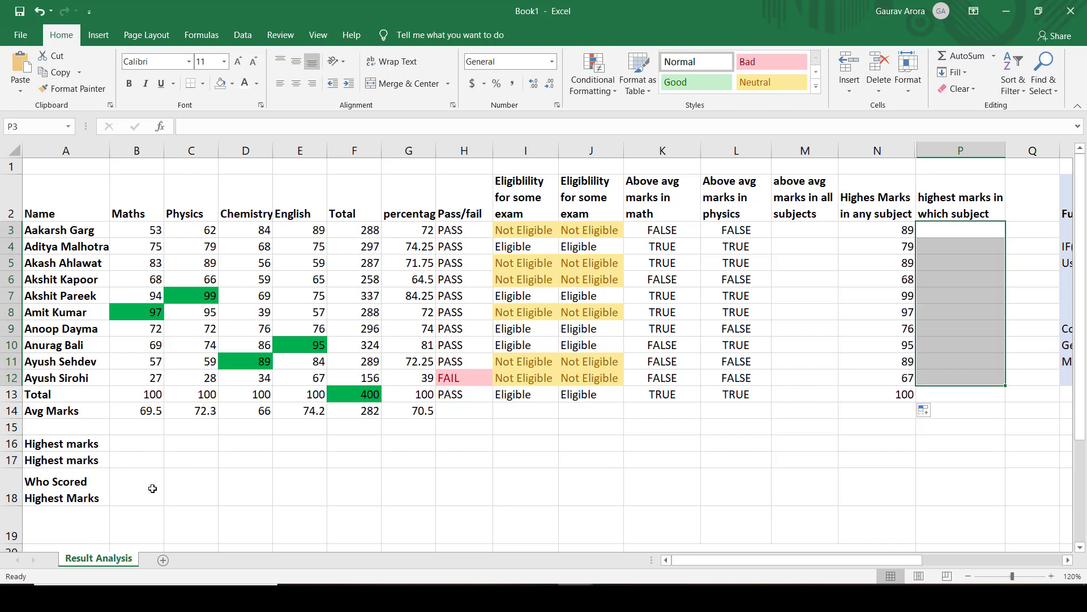
left_click(1032, 485)
Step: Enter =MAX(B3:B12) in B16 to get the highest Maths marks among the students
scroll(1082, 431, "down", 1)
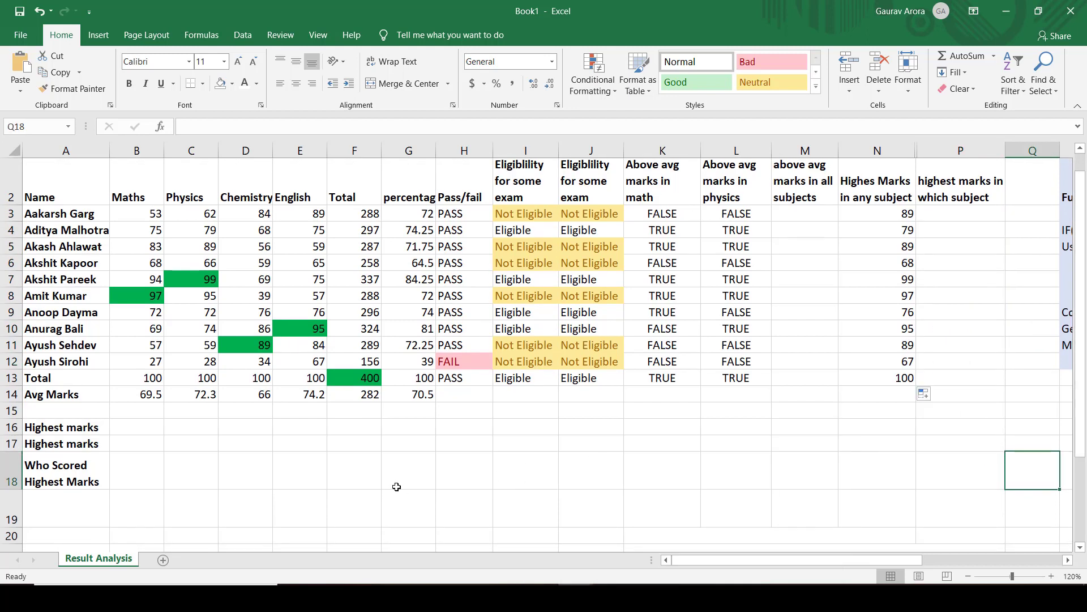
left_click(57, 429)
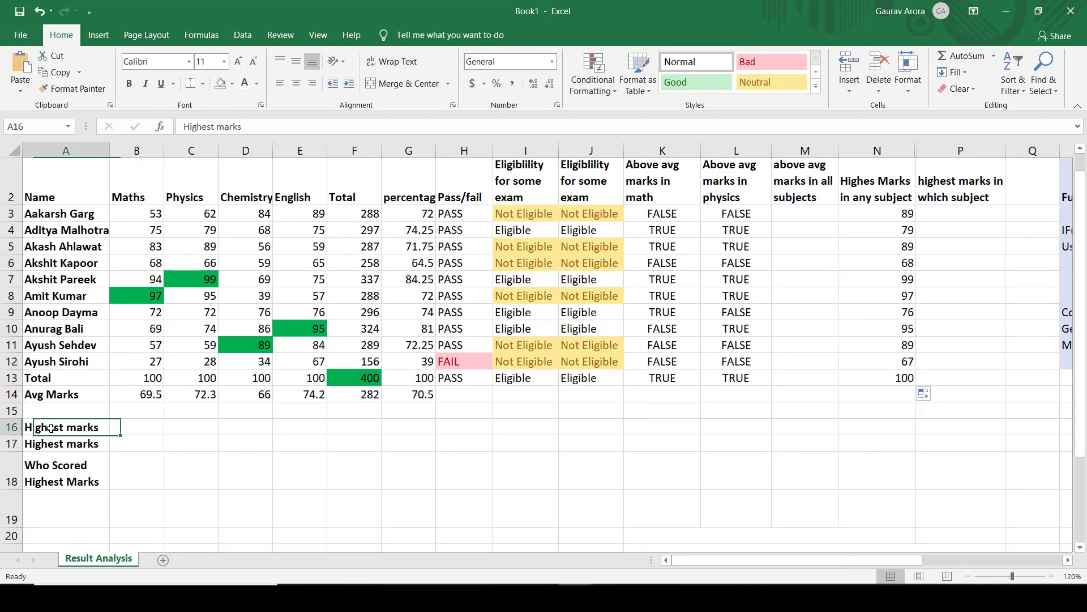
left_click(125, 429)
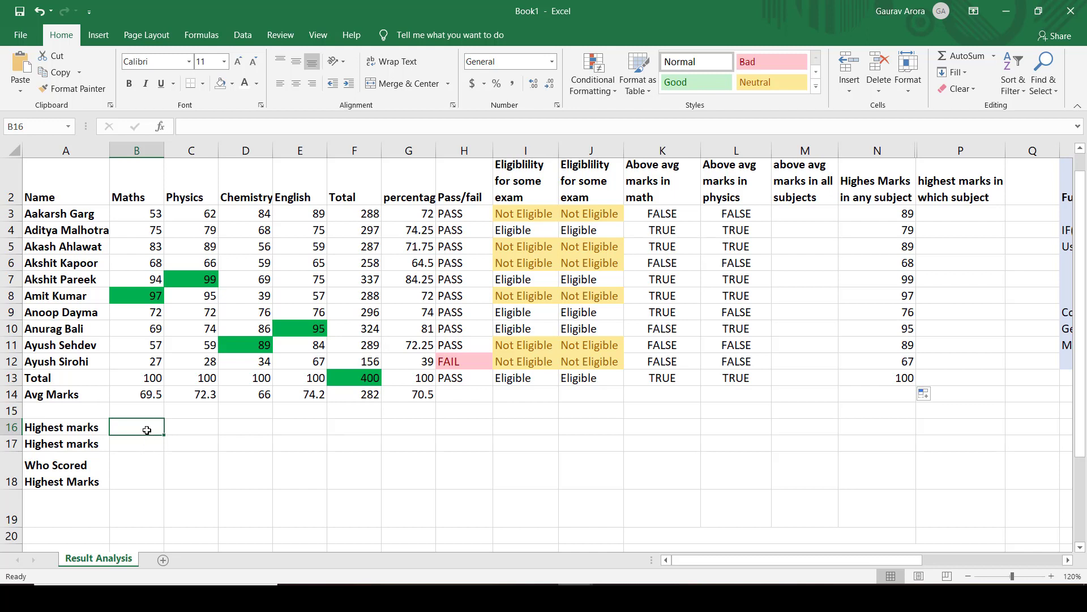
type("=ma")
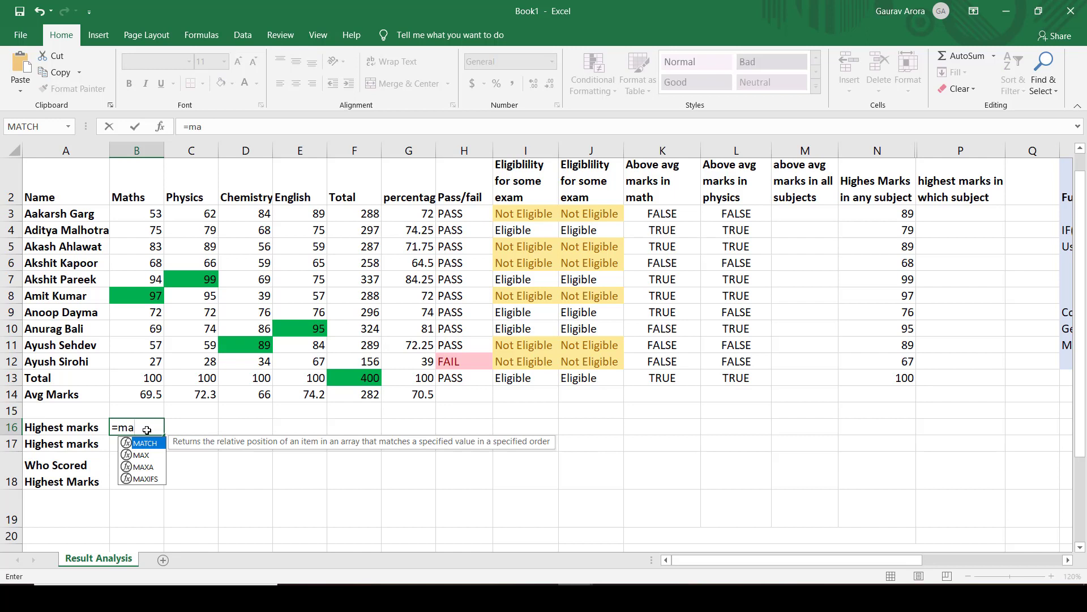
key("Down")
key("Tab")
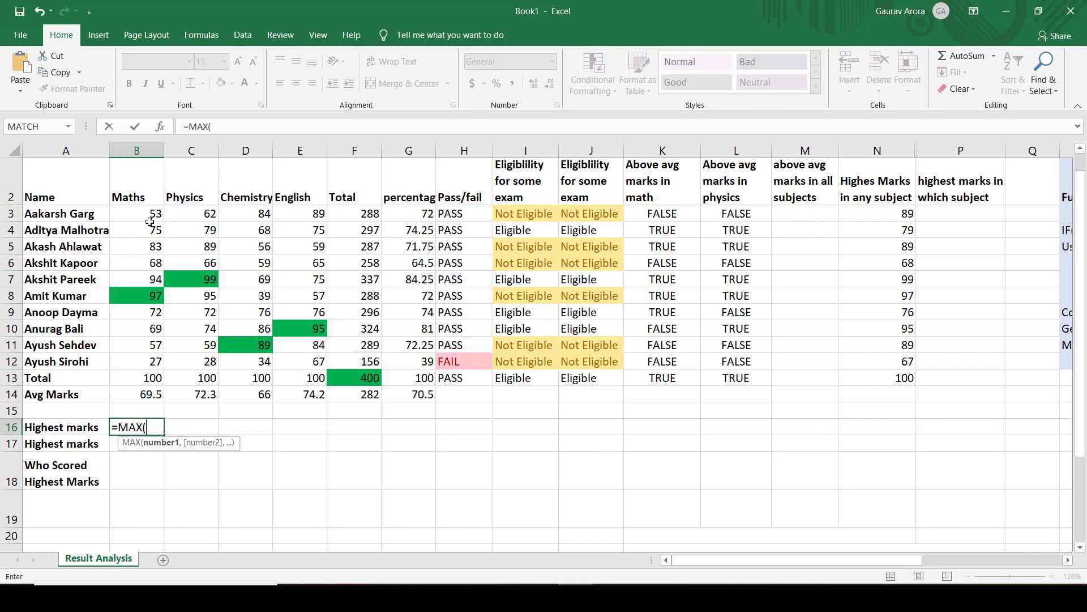
left_click_drag(150, 222, 157, 363)
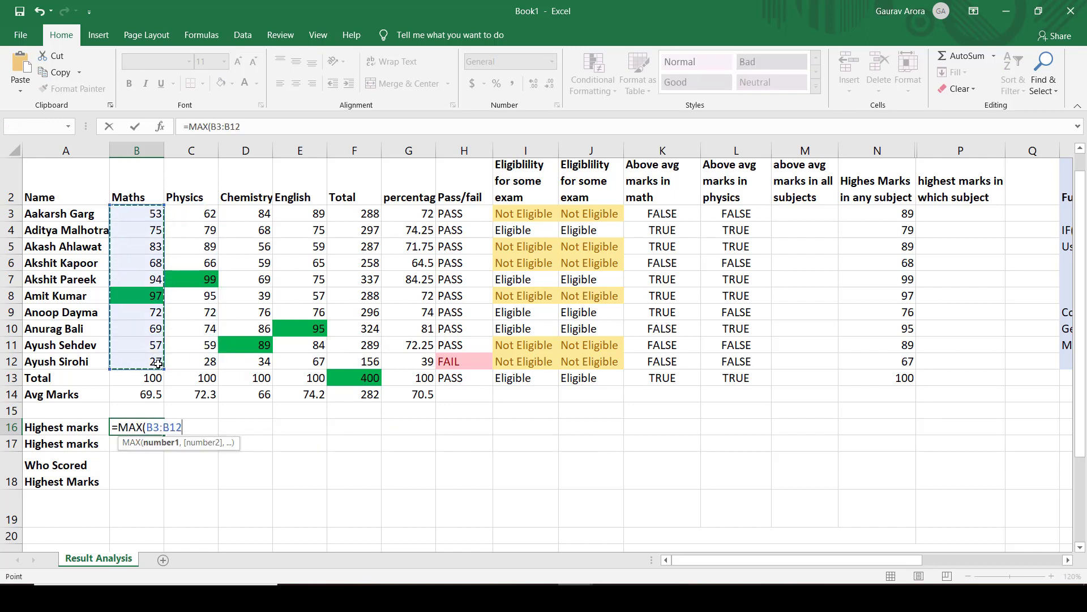
key("Return")
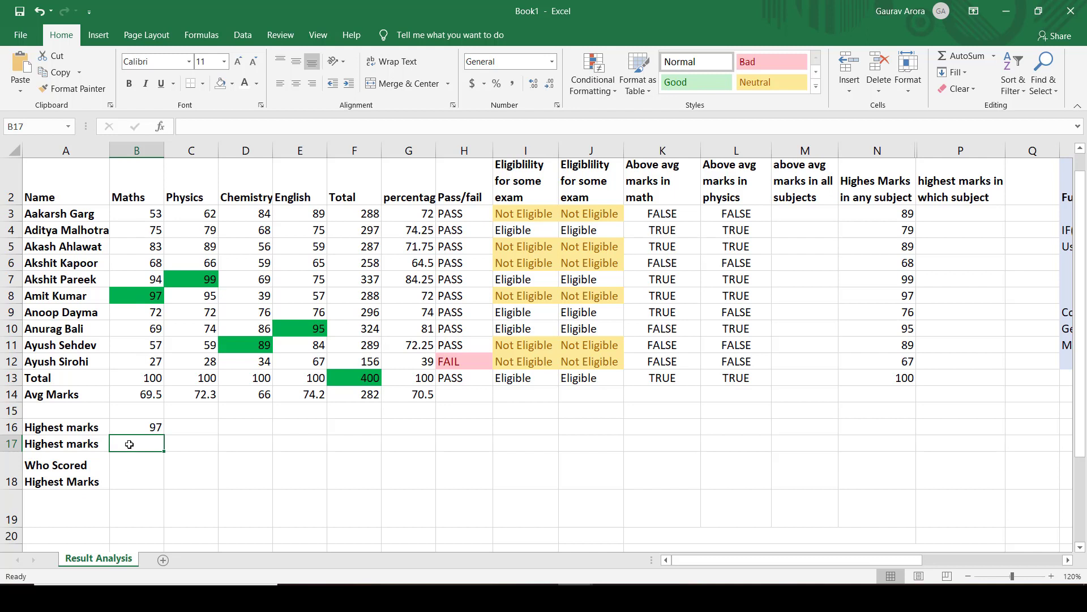
Step: Enter =LARGE(B3:B12, 1) in B17 to get the highest Maths marks with the LARGE function
type("=large")
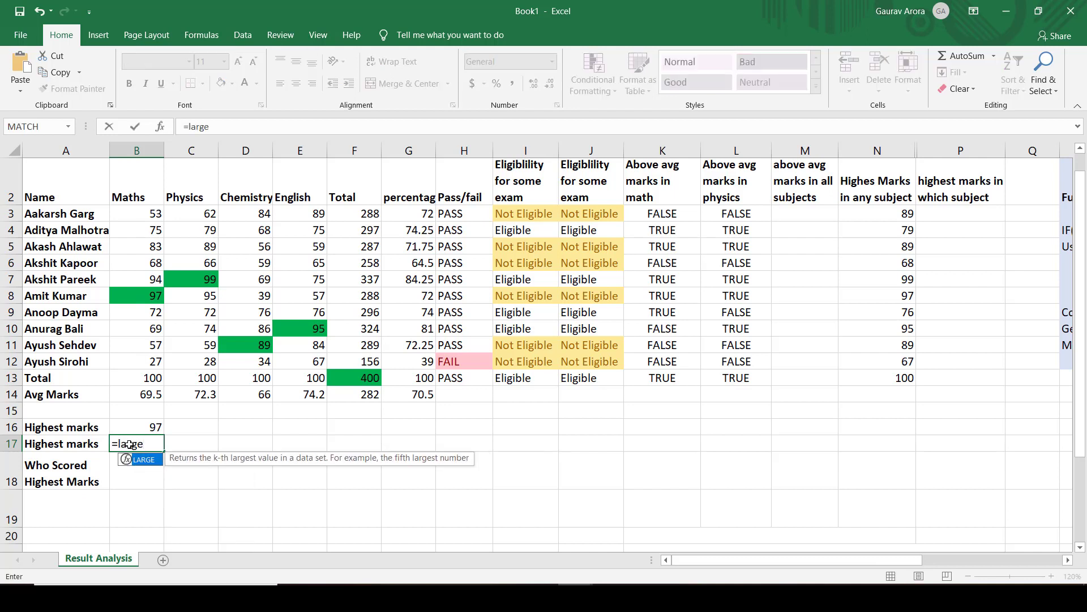
key("Tab")
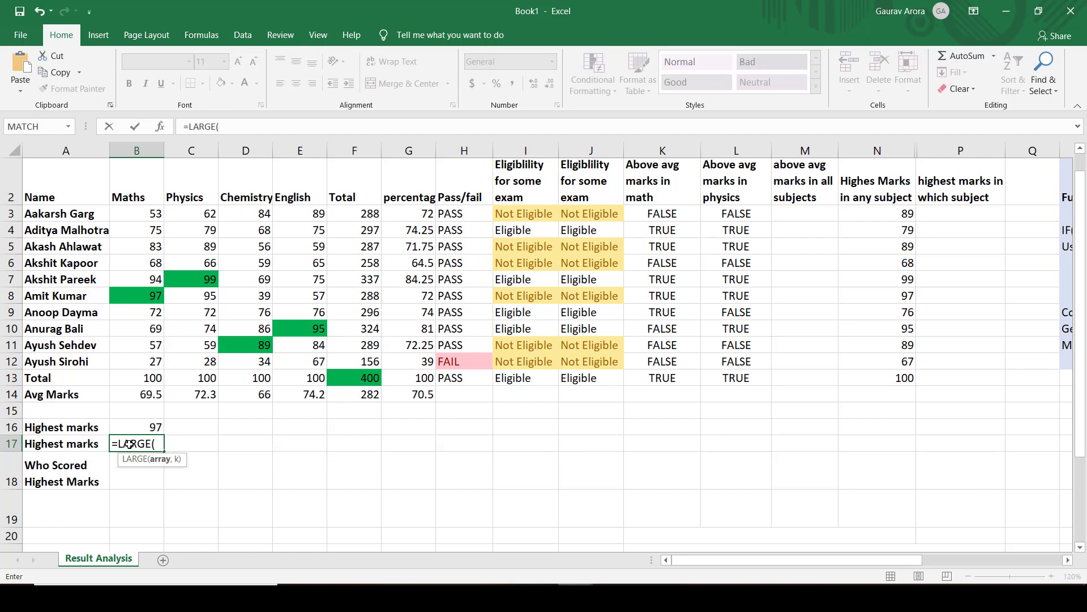
left_click_drag(149, 213, 160, 361)
type(", 1")
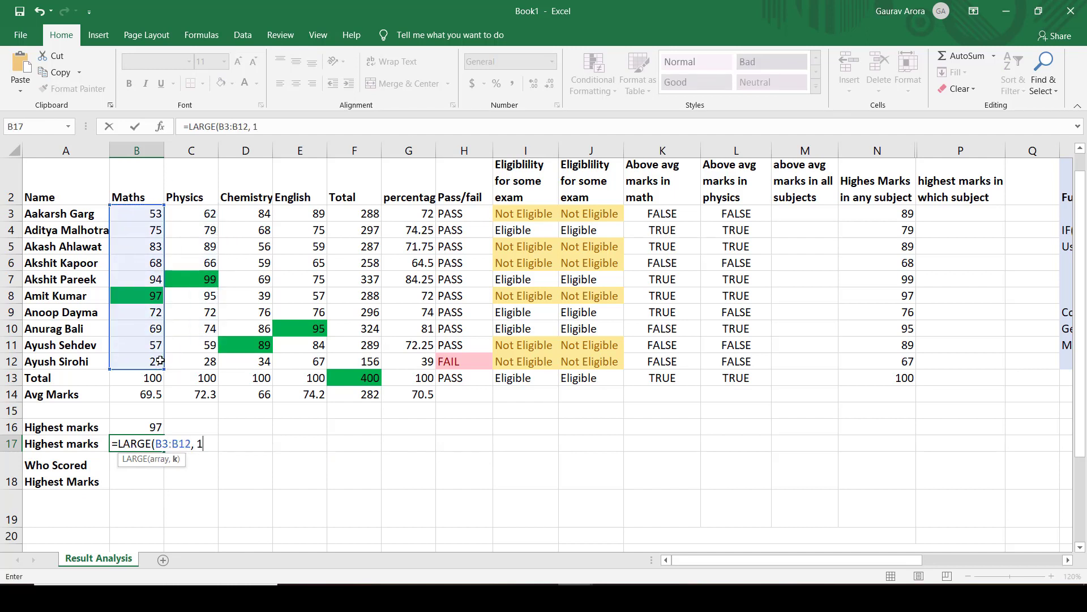
type(")")
key("Return")
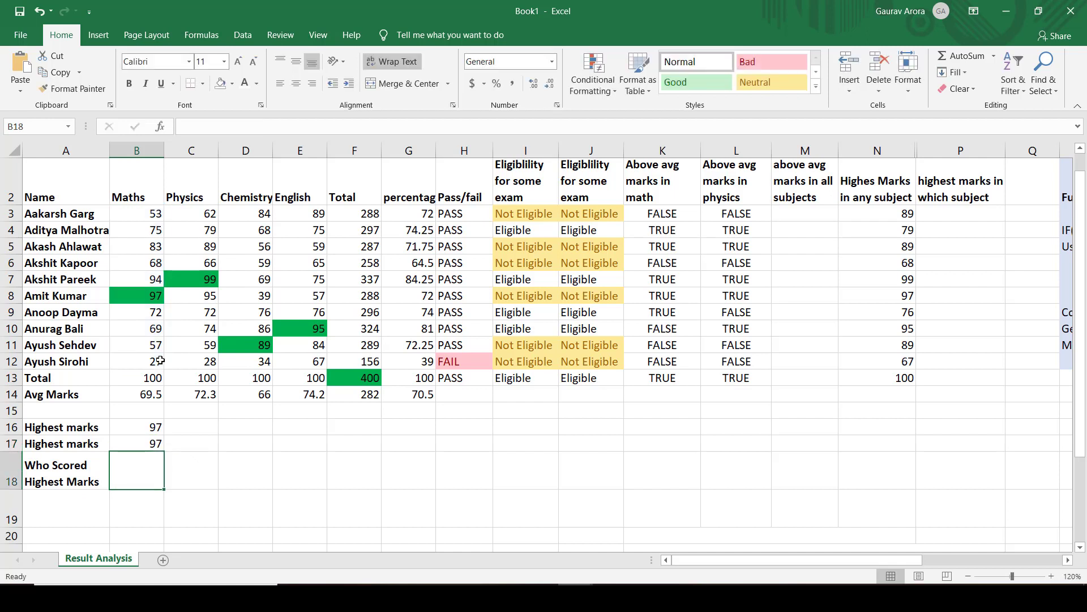
Step: Try rank 2 in the LARGE formula in B17 for the second-highest Maths marks, and undo the change
left_click(138, 443)
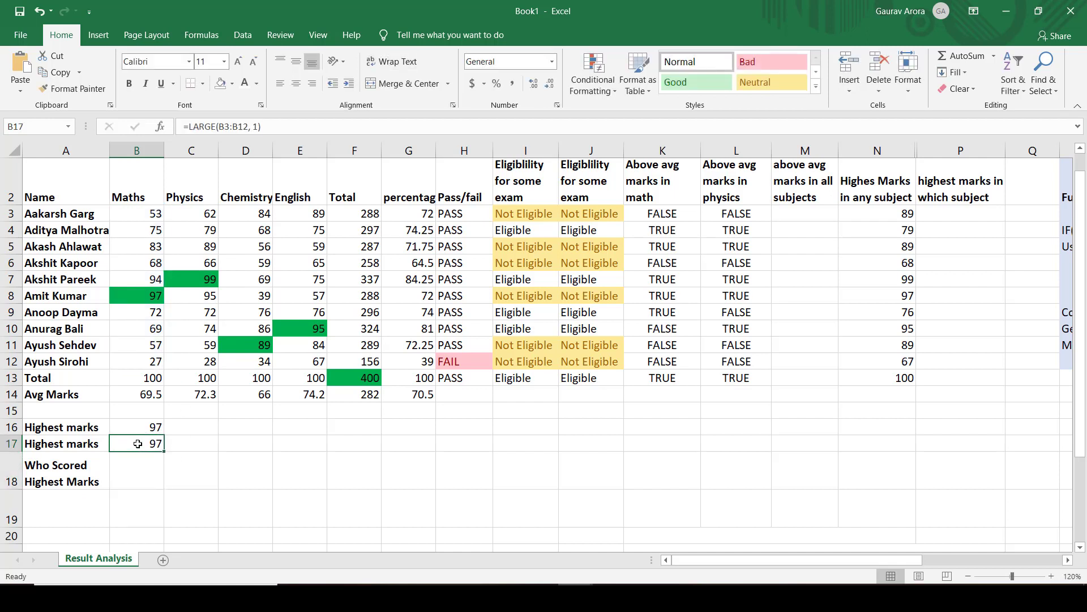
left_click(257, 126)
key("BackSpace")
type("2")
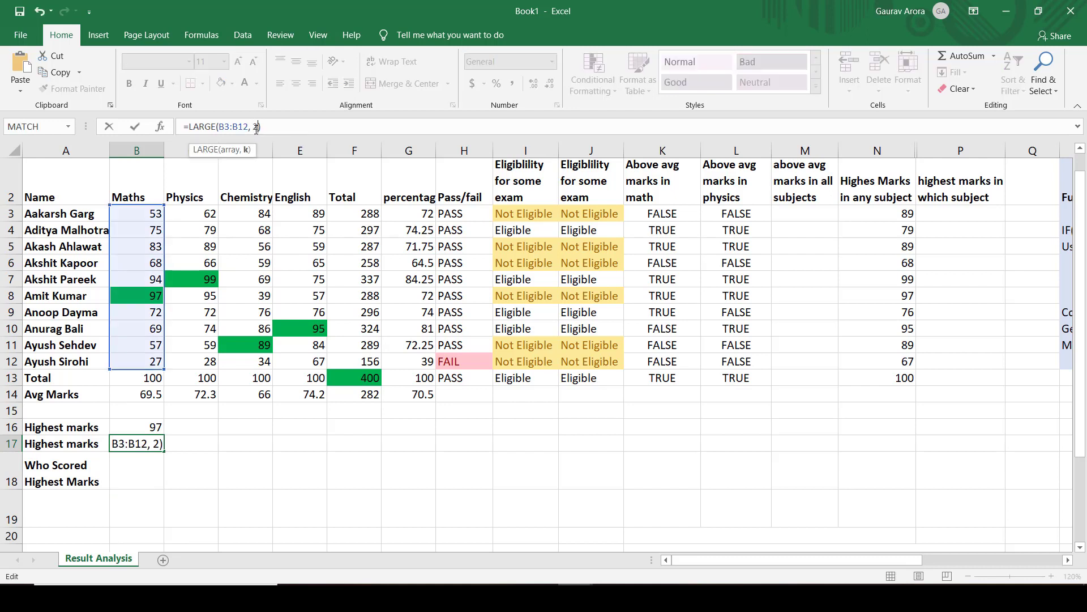
key("Return")
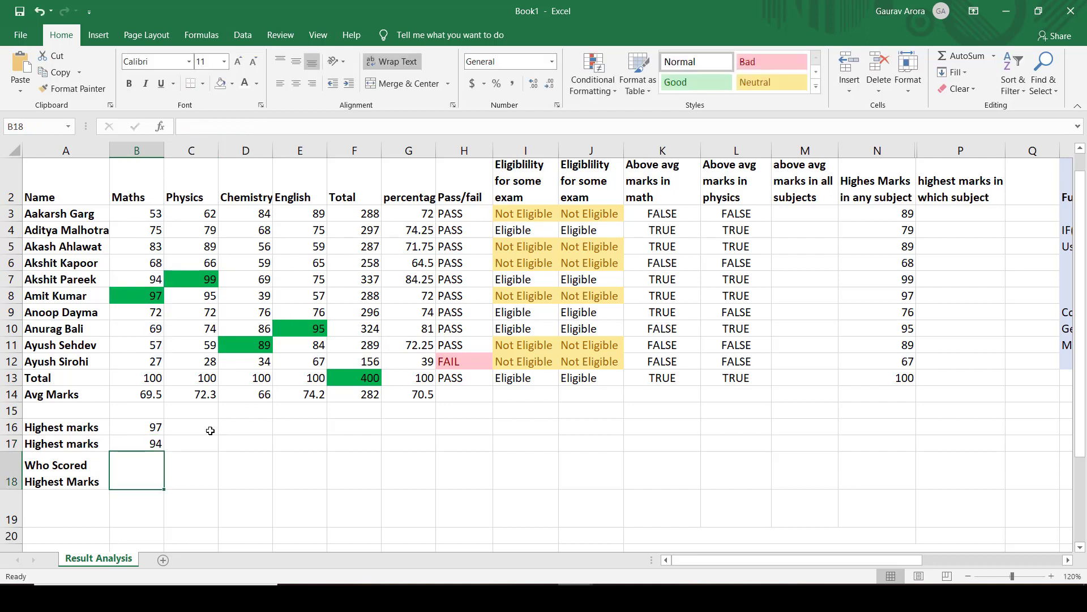
left_click(152, 444)
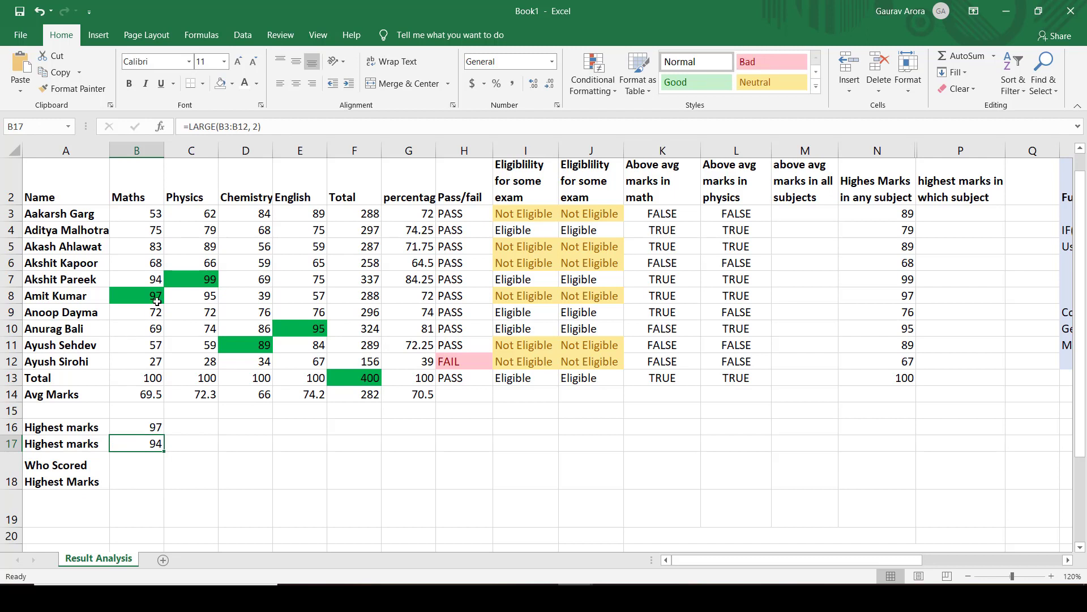
left_click(143, 282)
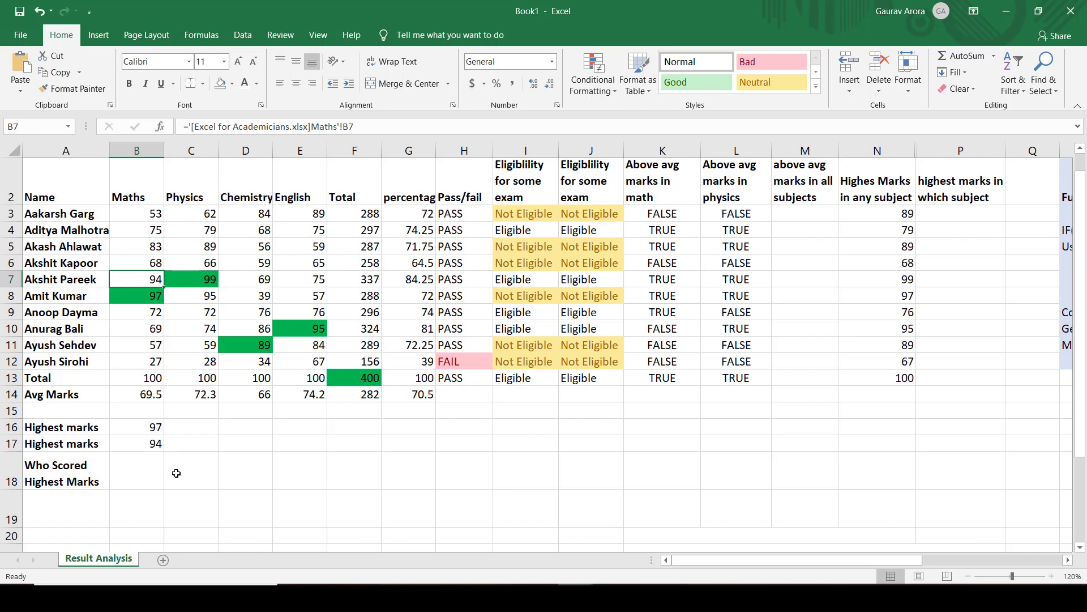
left_click(143, 444)
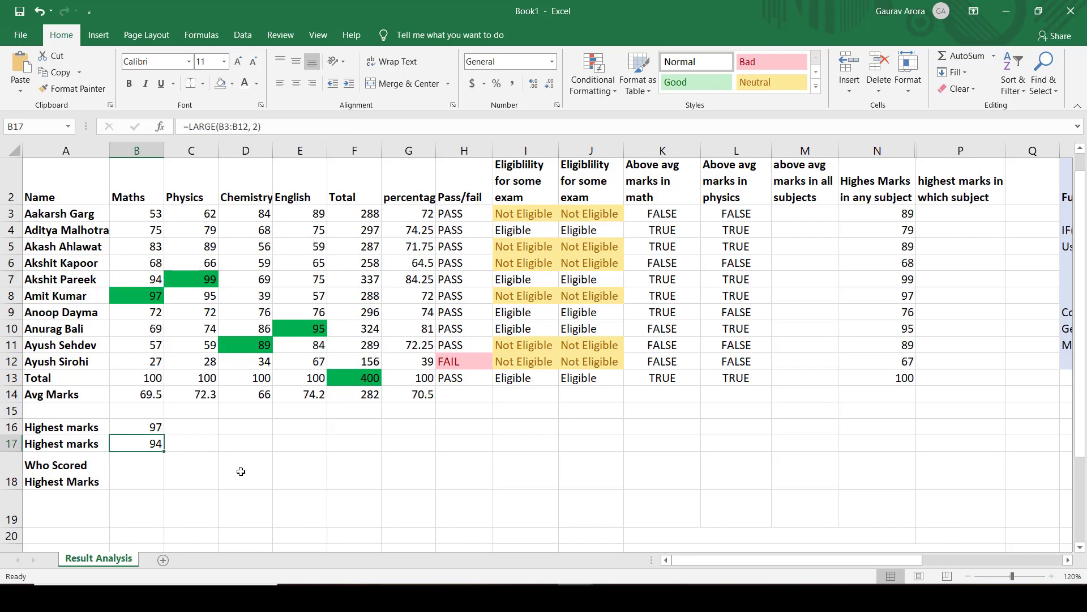
key("ctrl+z")
Step: Fill both highest-marks formulas in B16:B17 across to column F for the other subjects and the total
left_click(150, 426)
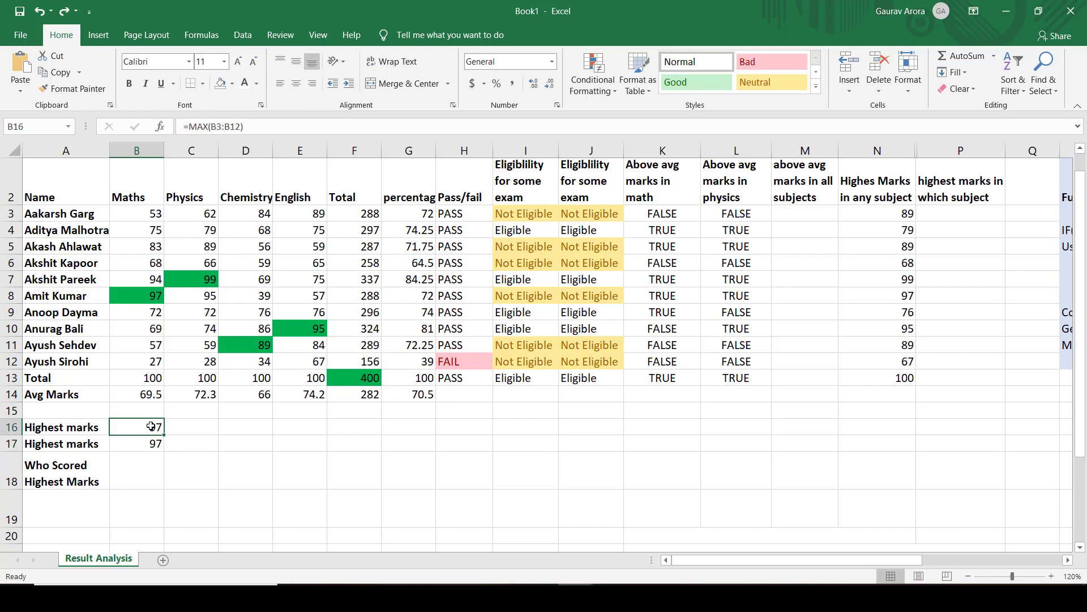
left_click_drag(163, 435, 369, 453)
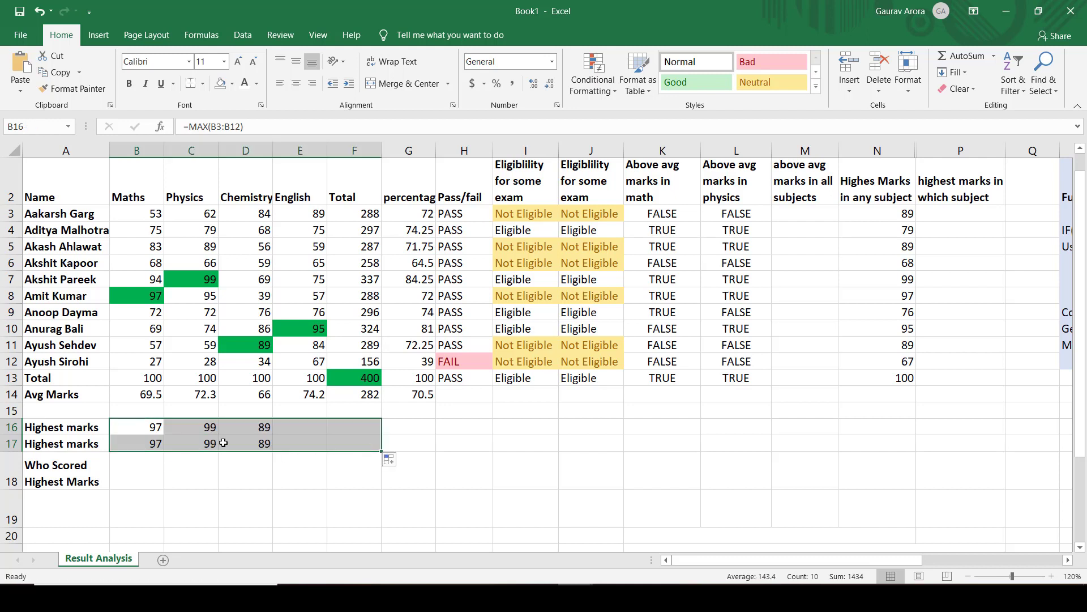
left_click(480, 454)
left_click(120, 475)
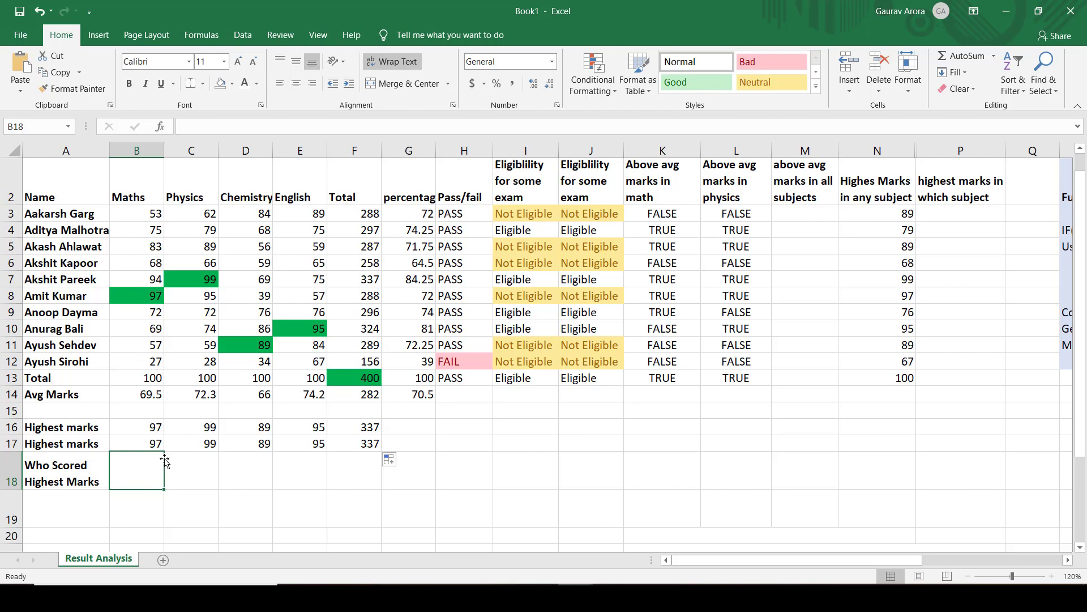
left_click_drag(1084, 374, 1083, 396)
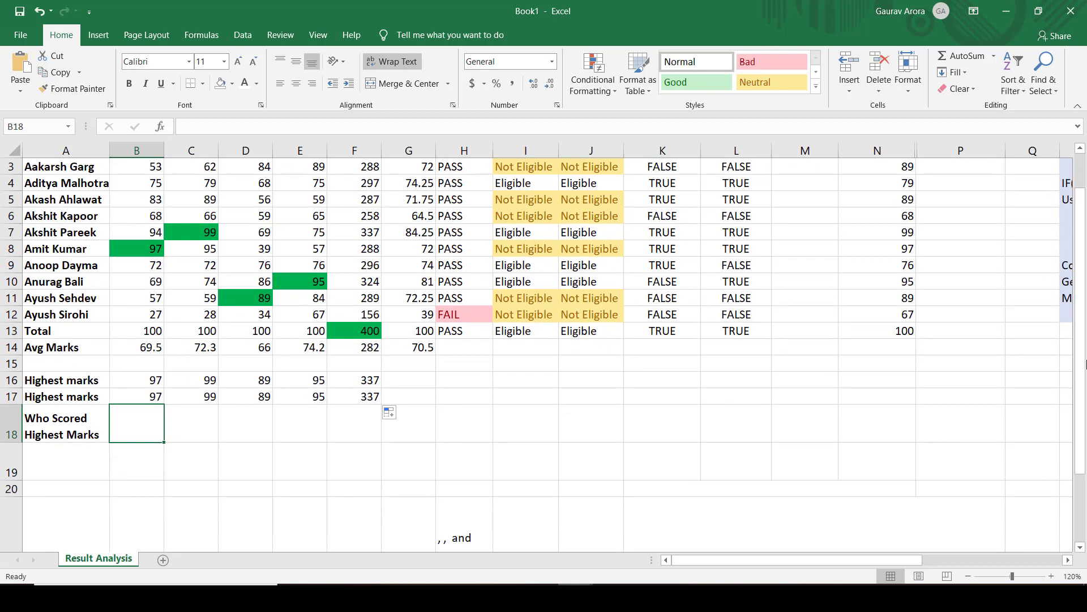
left_click_drag(1082, 308, 1084, 274)
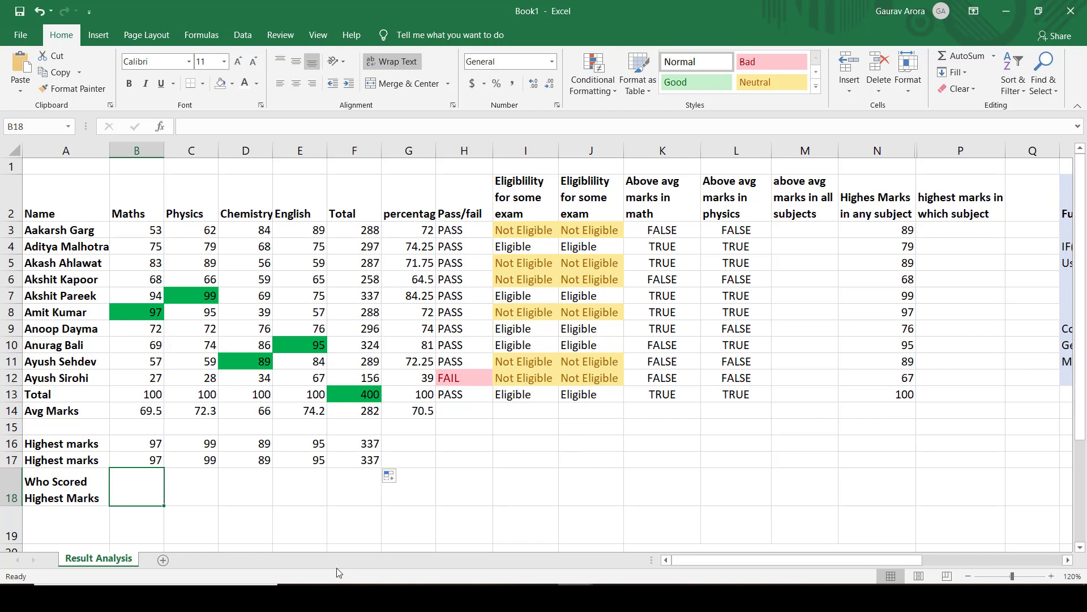
Step: Begin a MATCH formula in B19, below the Who Scored Highest Marks row
left_click(137, 532)
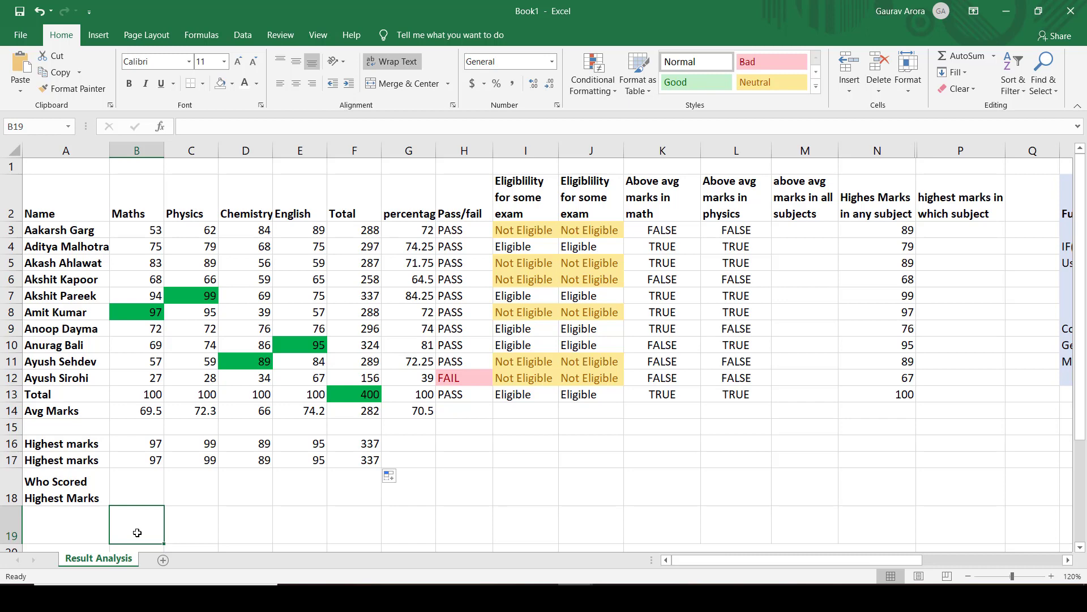
scroll(137, 532, "down", 1)
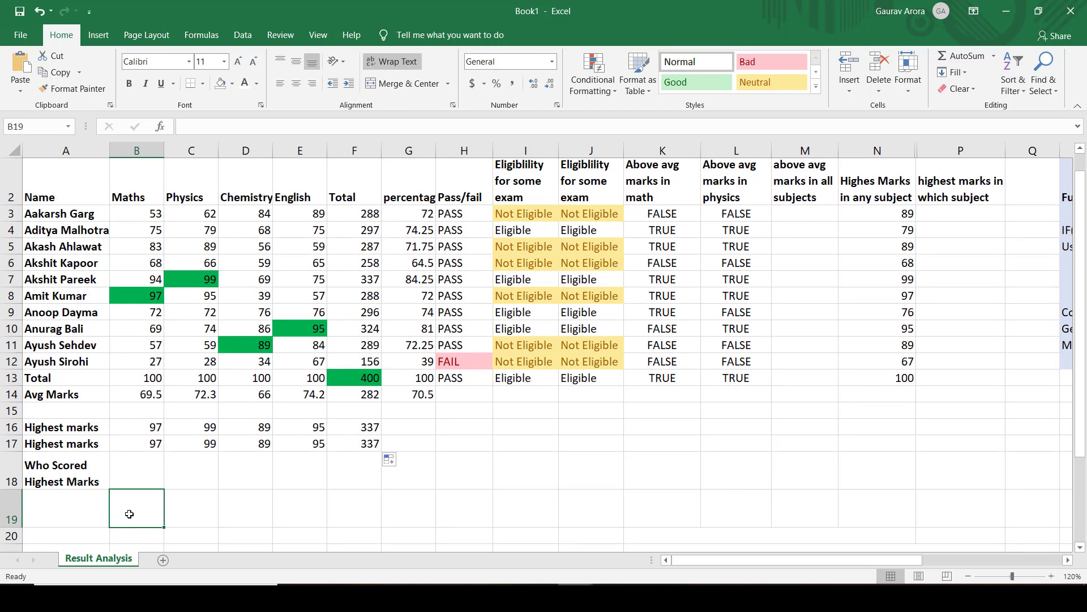
type("=")
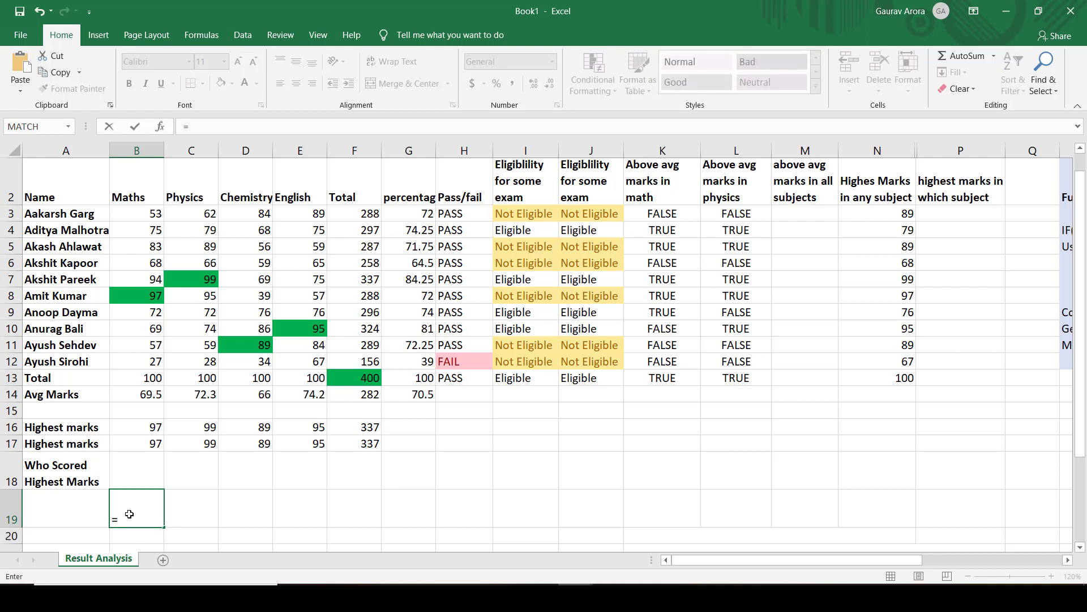
type("mat")
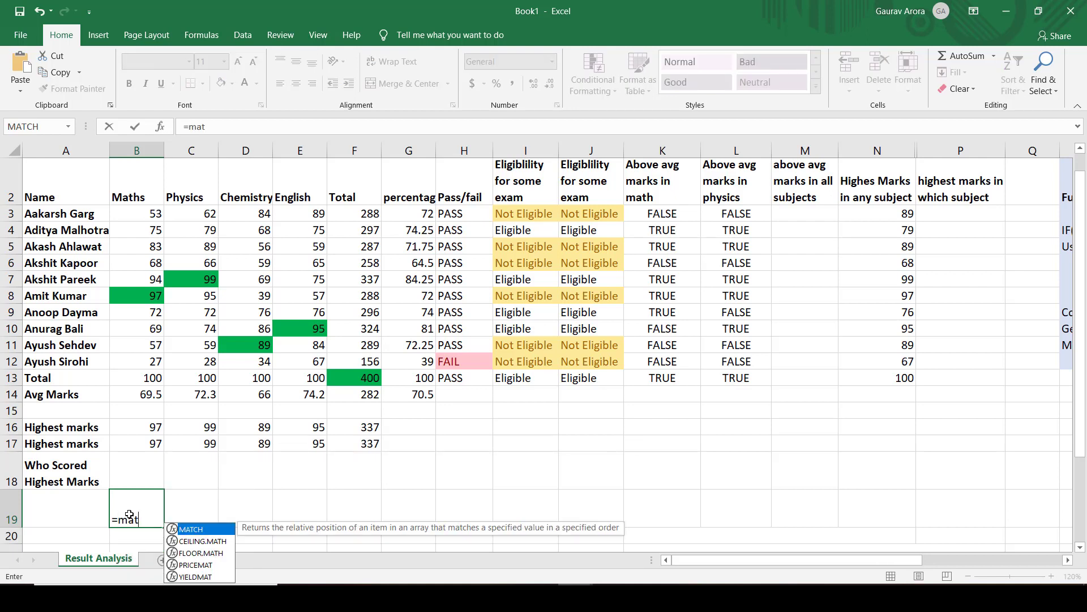
key("Tab")
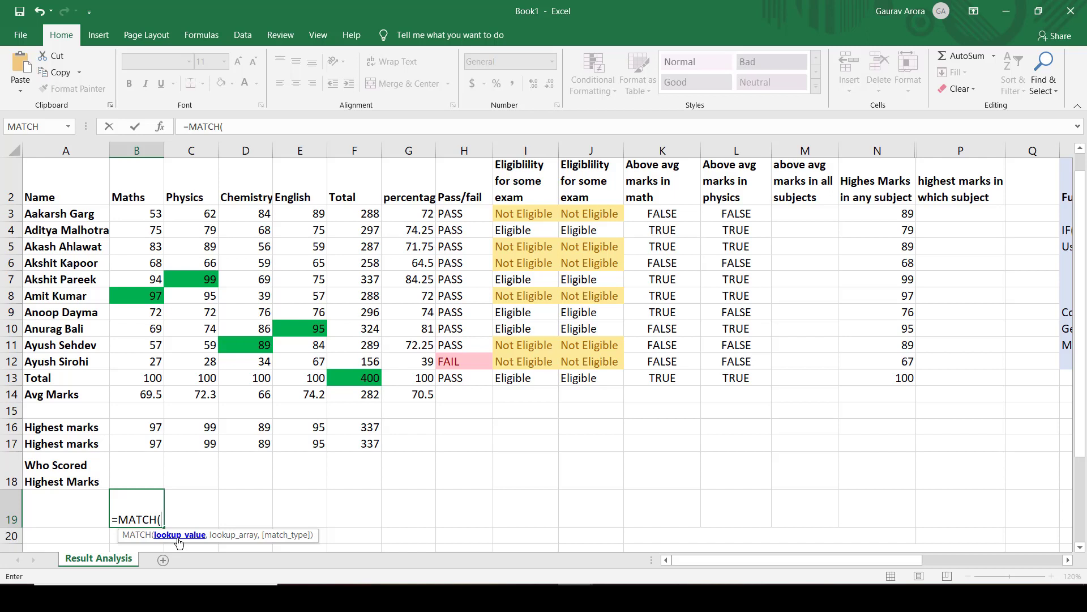
left_click(140, 426)
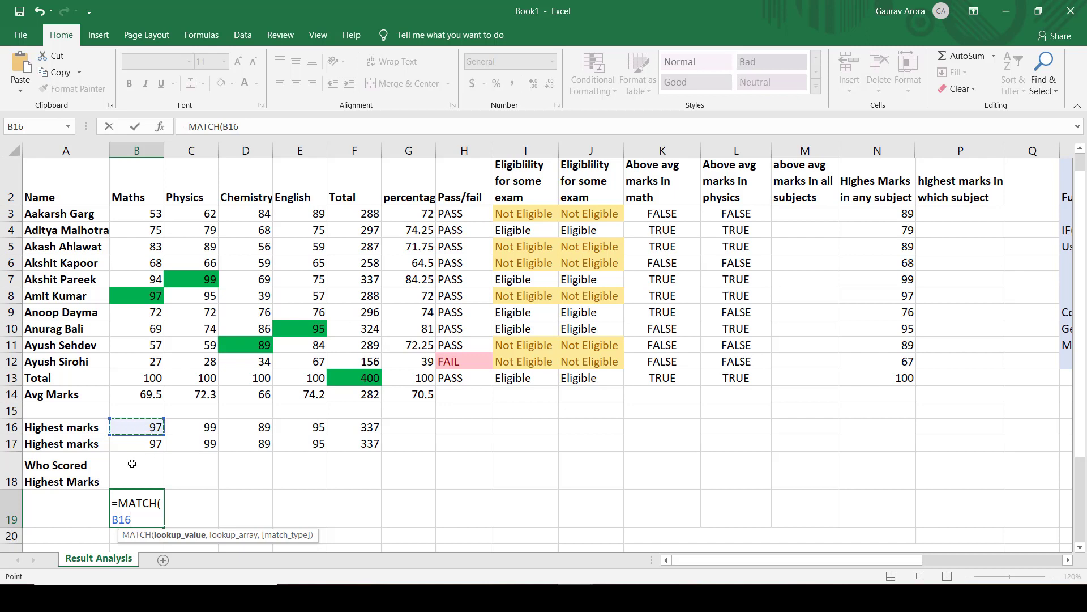
left_click_drag(132, 519, 114, 519)
key("BackSpace")
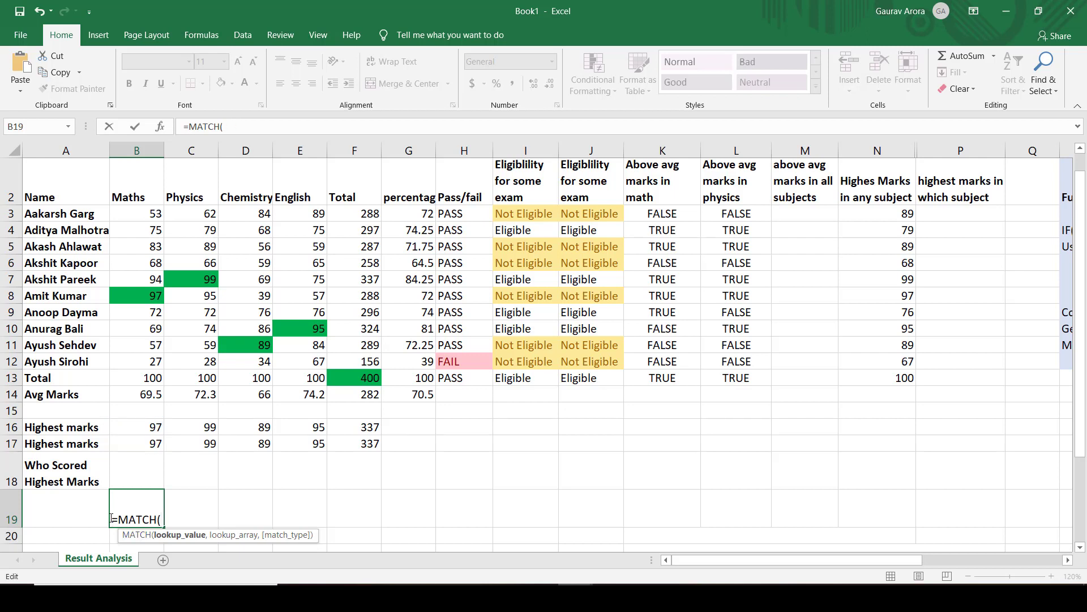
Step: Use MAX(B3:B12), the highest Maths marks, as the lookup value of the MATCH formula in B19
type("max")
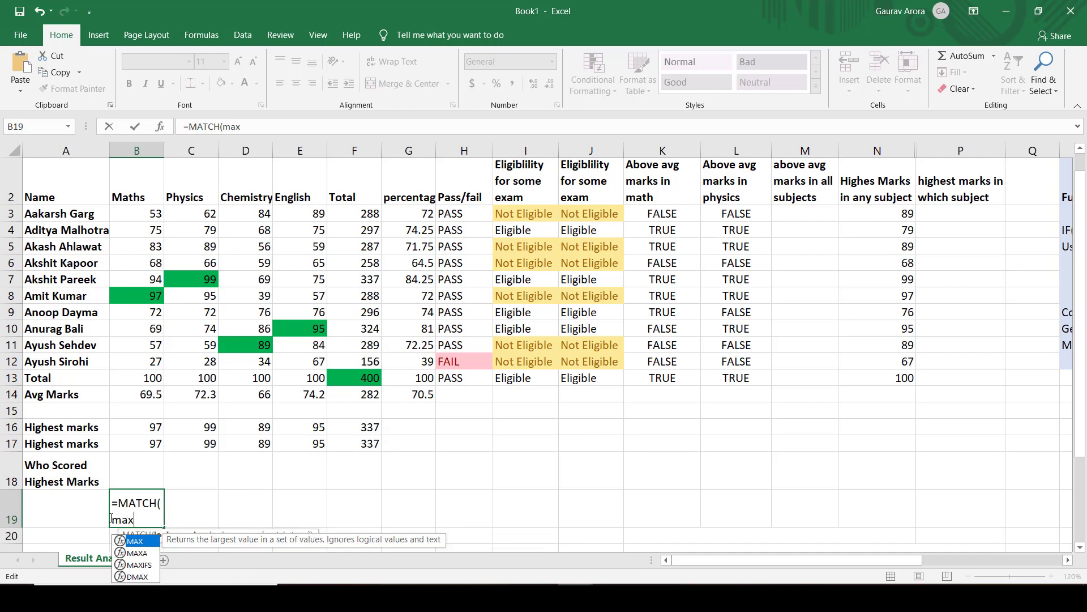
key("Tab")
left_click(148, 213)
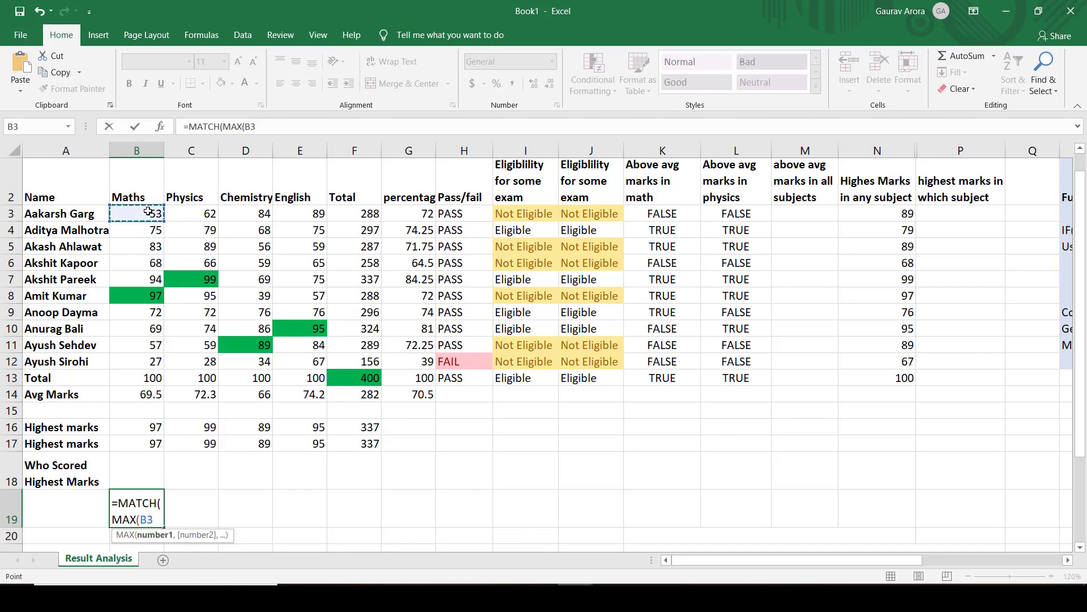
left_click_drag(148, 213, 153, 362)
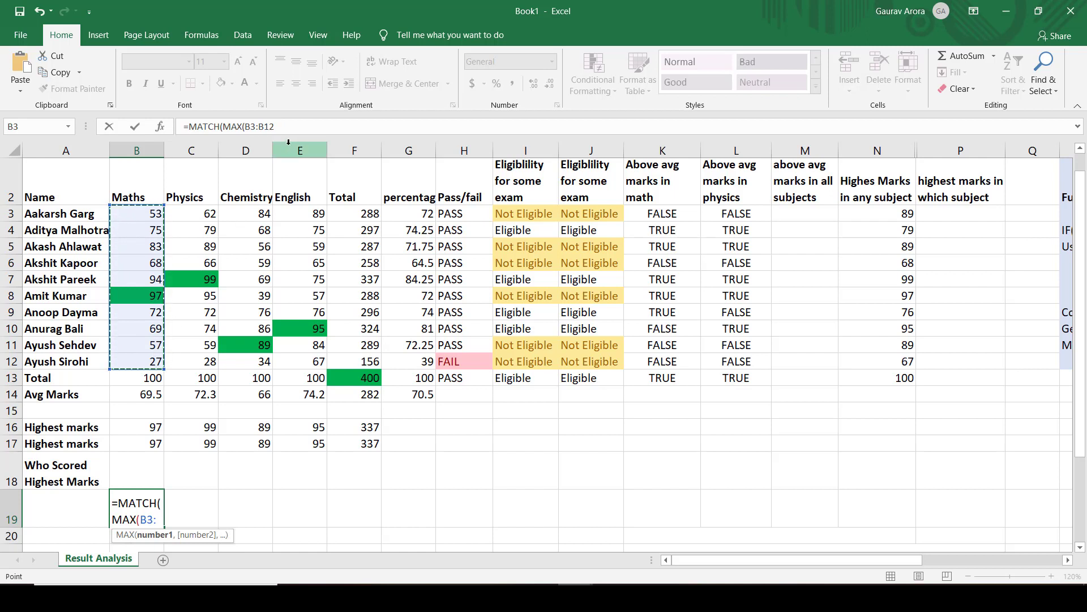
left_click(283, 126)
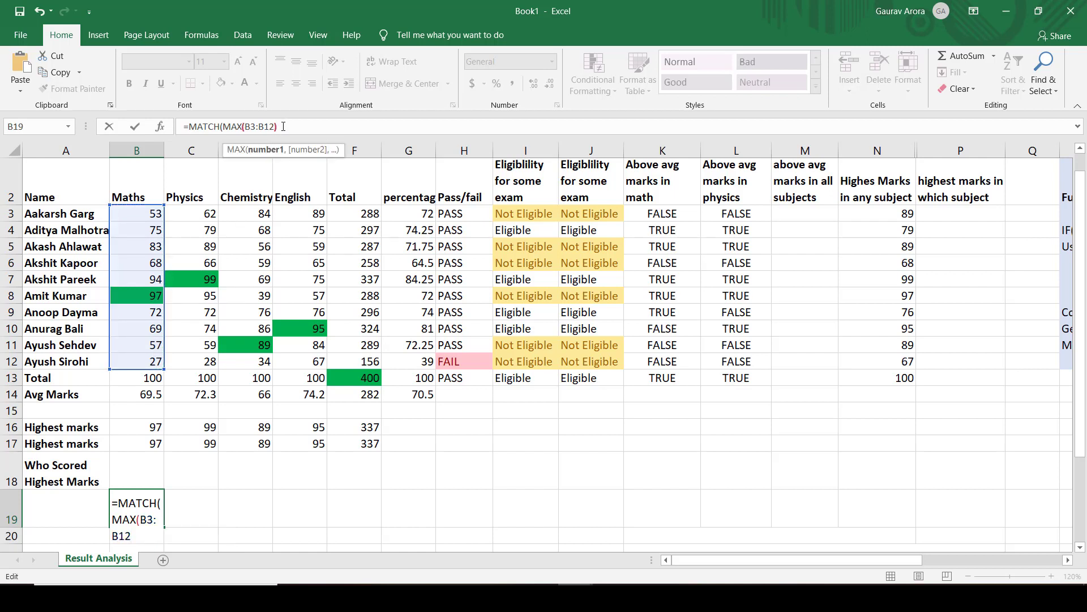
type("),")
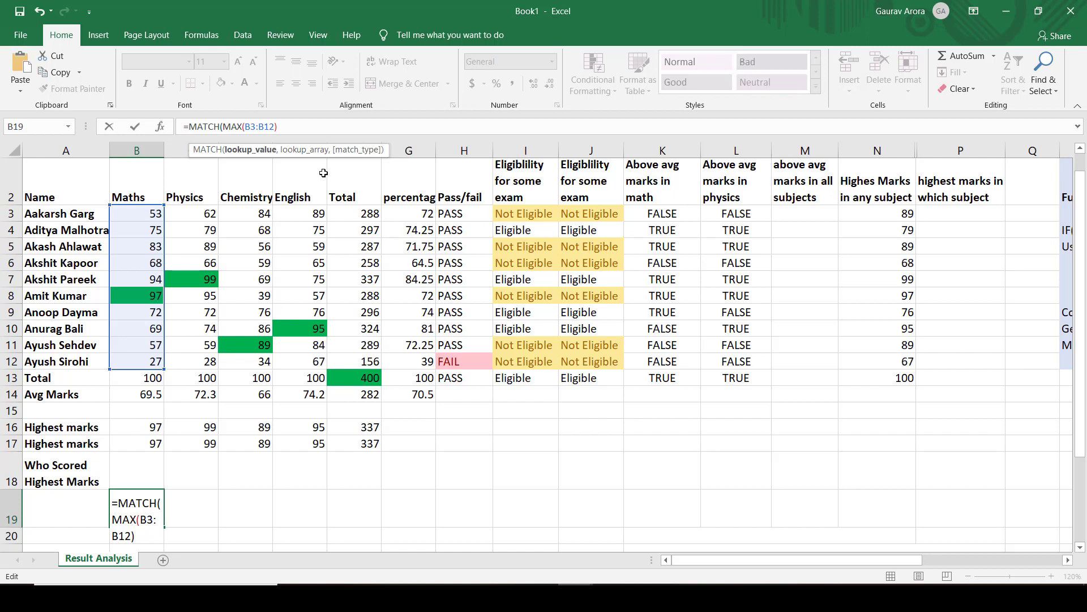
Step: Complete the B19 formula as =MATCH(MAX(B3:B12), B3:B12, 0), searching the Maths marks for an exact match
type(",")
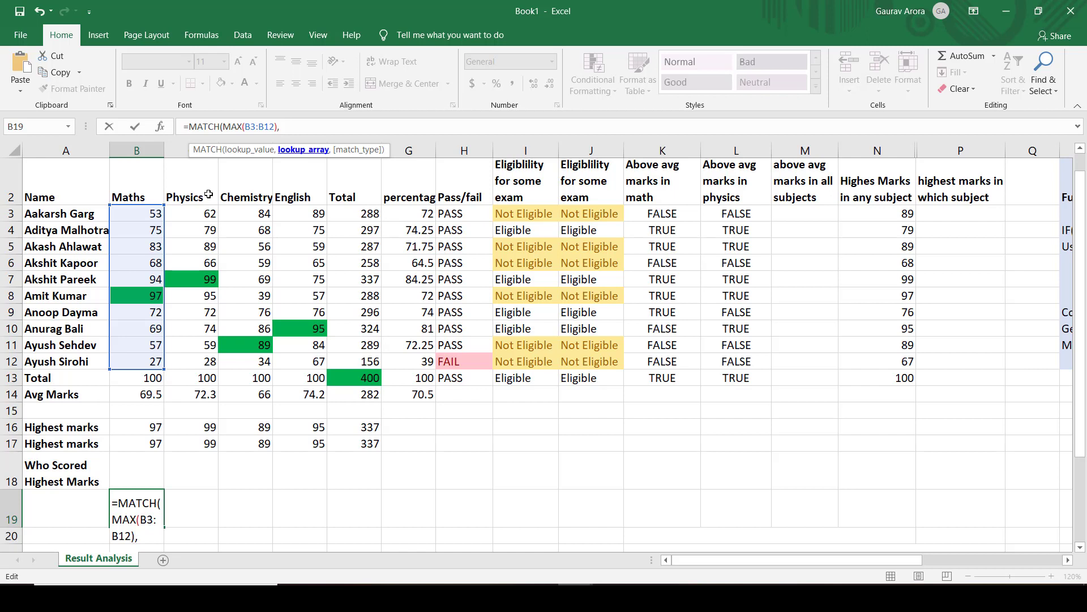
left_click(143, 212)
left_click_drag(144, 212, 145, 360)
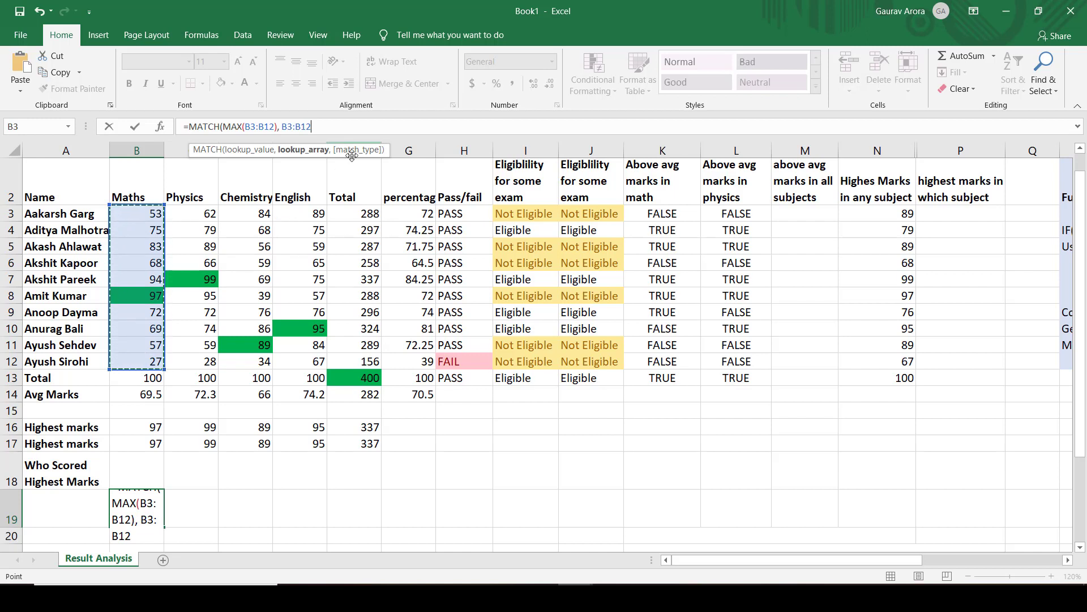
type(",")
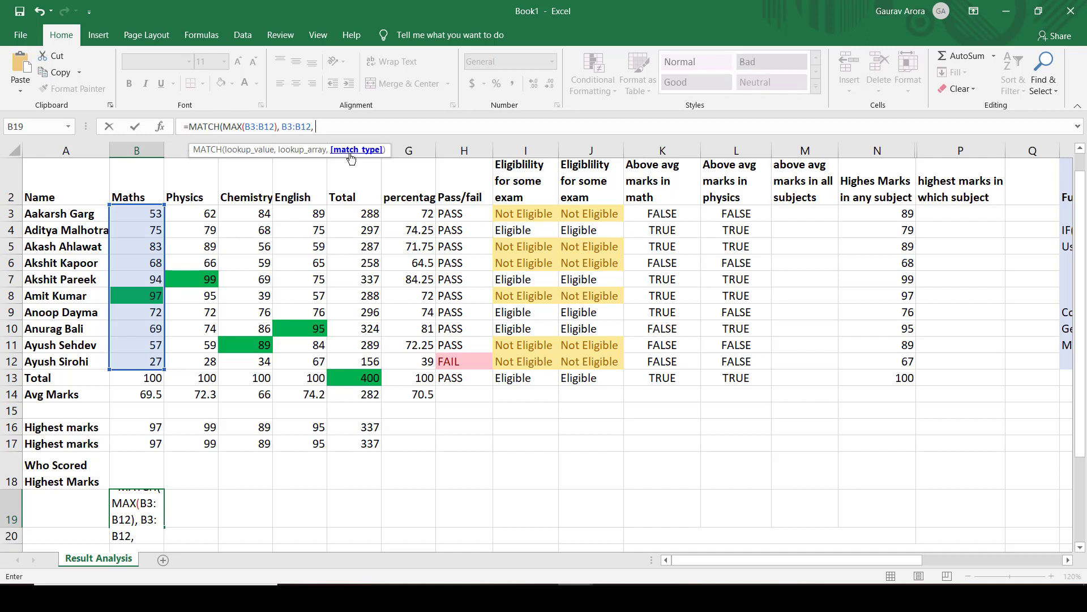
type("0")
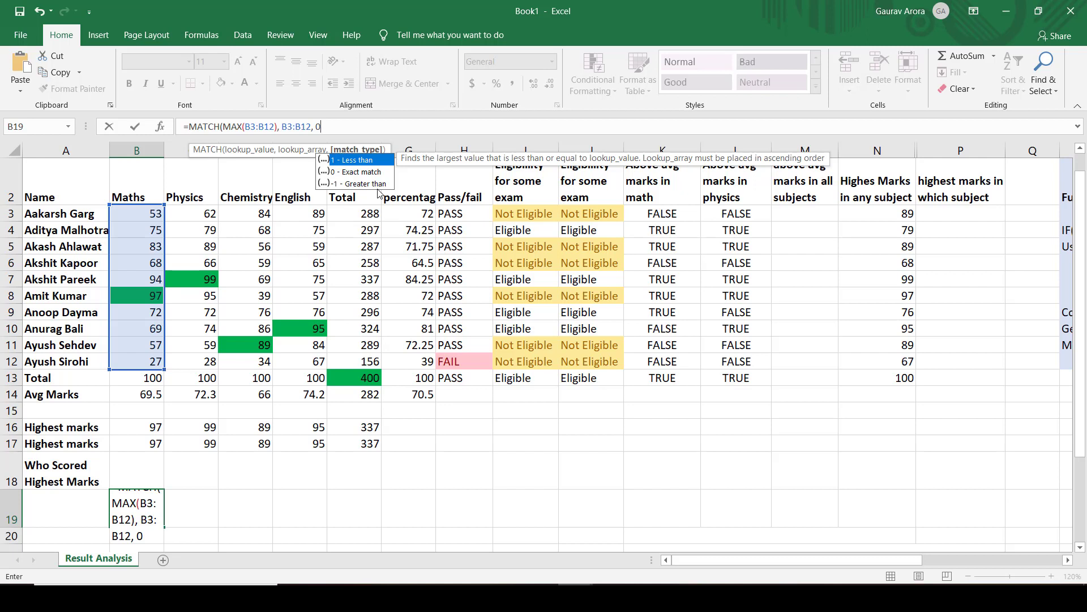
type(")")
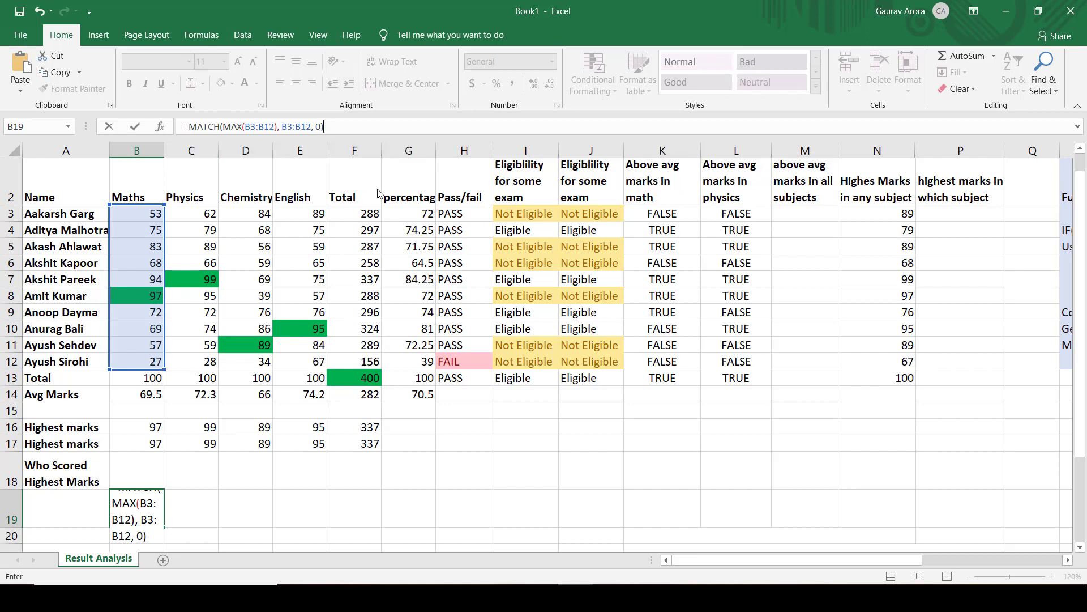
key("Return")
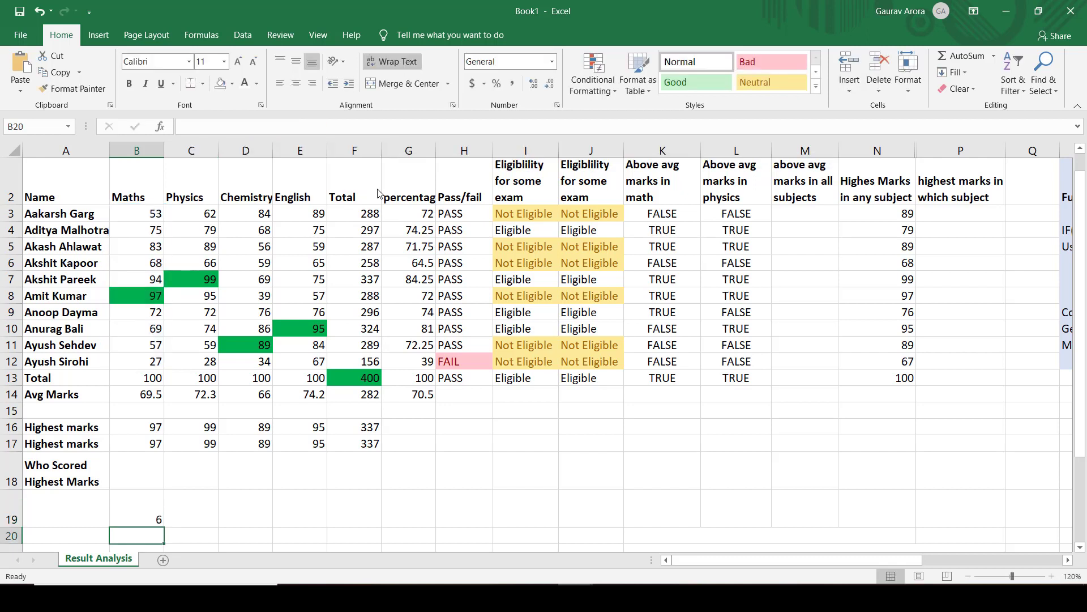
Step: Check the position returned in B19 by counting down the Maths marks from row 3 to the highest one
left_click(153, 510)
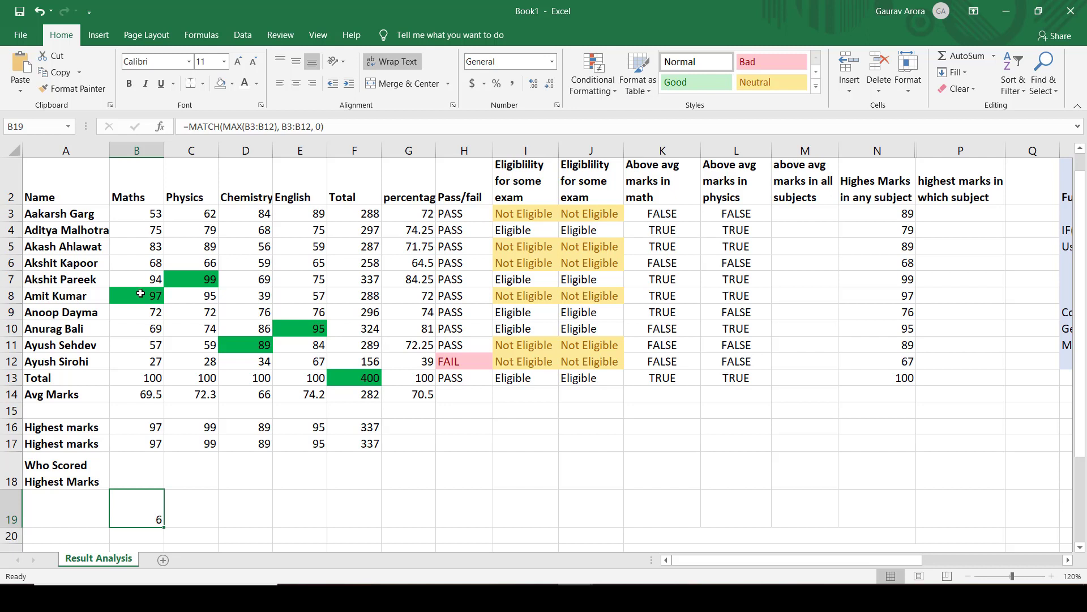
left_click(91, 215)
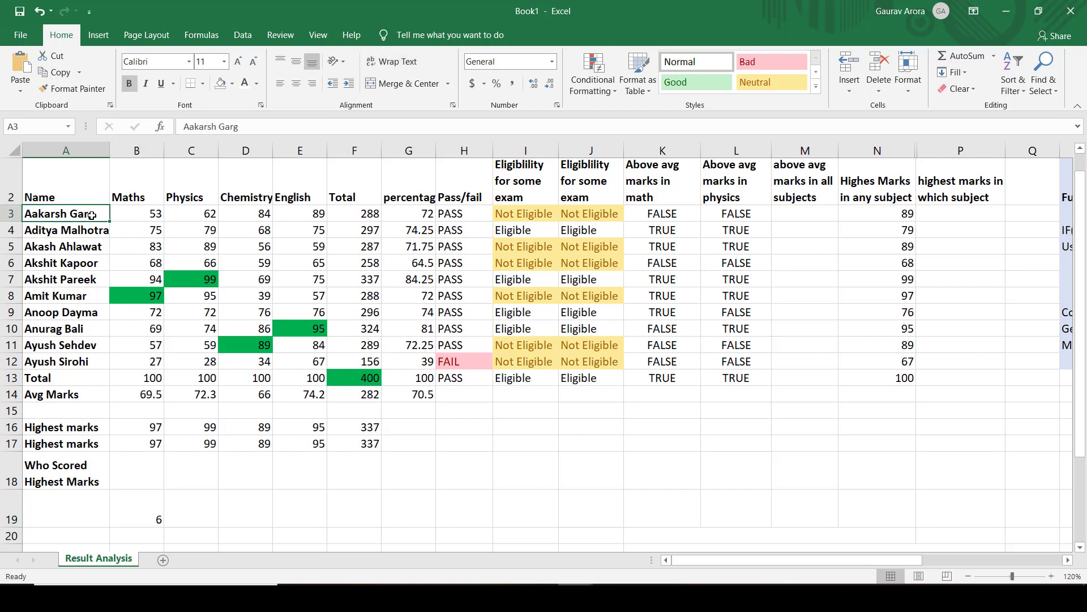
left_click(7, 214)
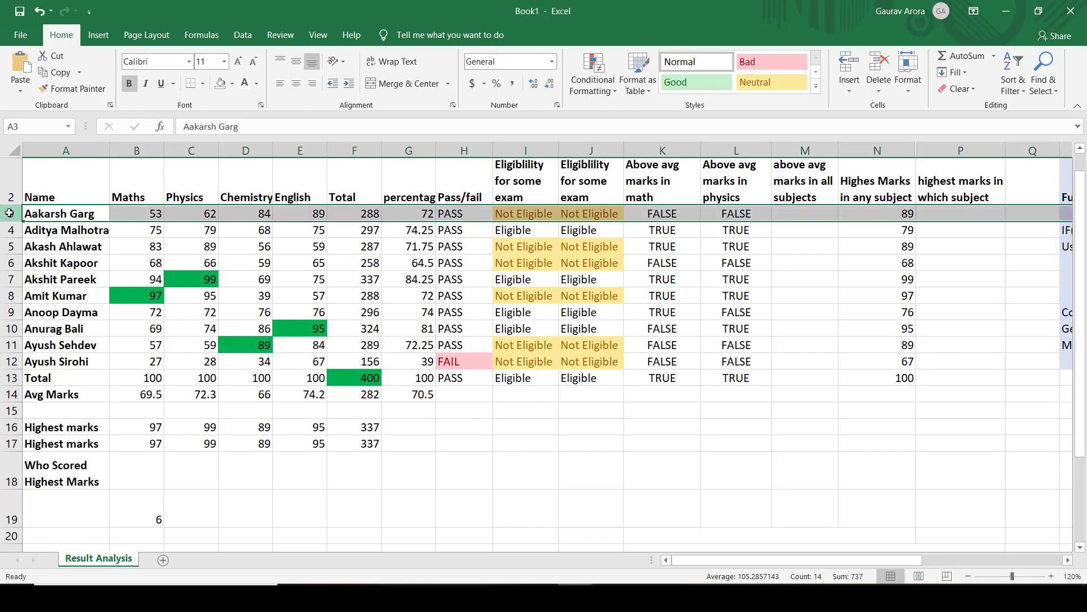
left_click(73, 214)
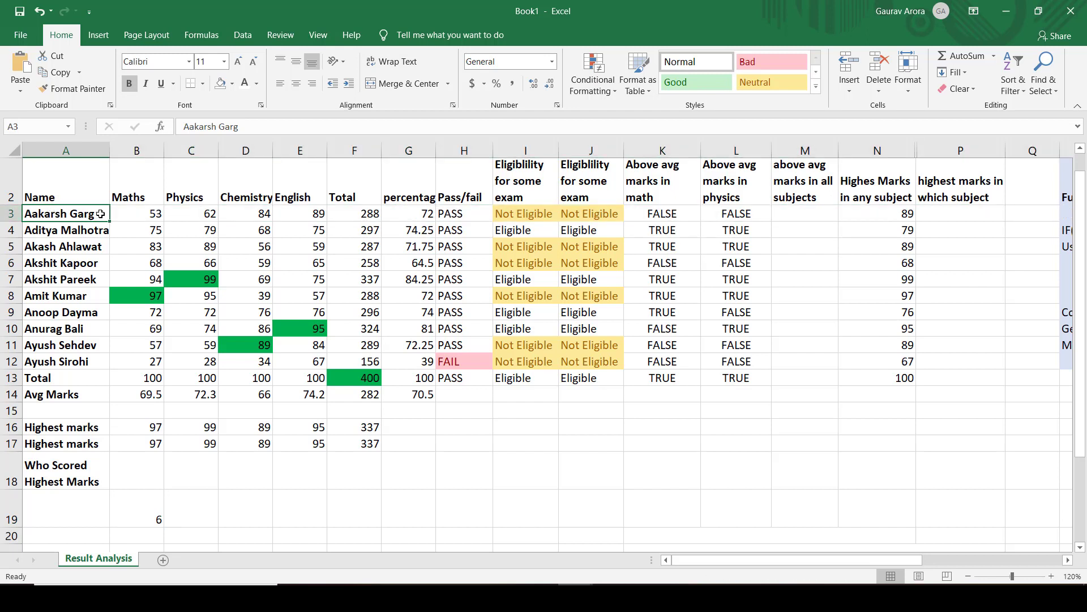
key("Right")
key("Down")
key("Down")
key("Down")
key("Down")
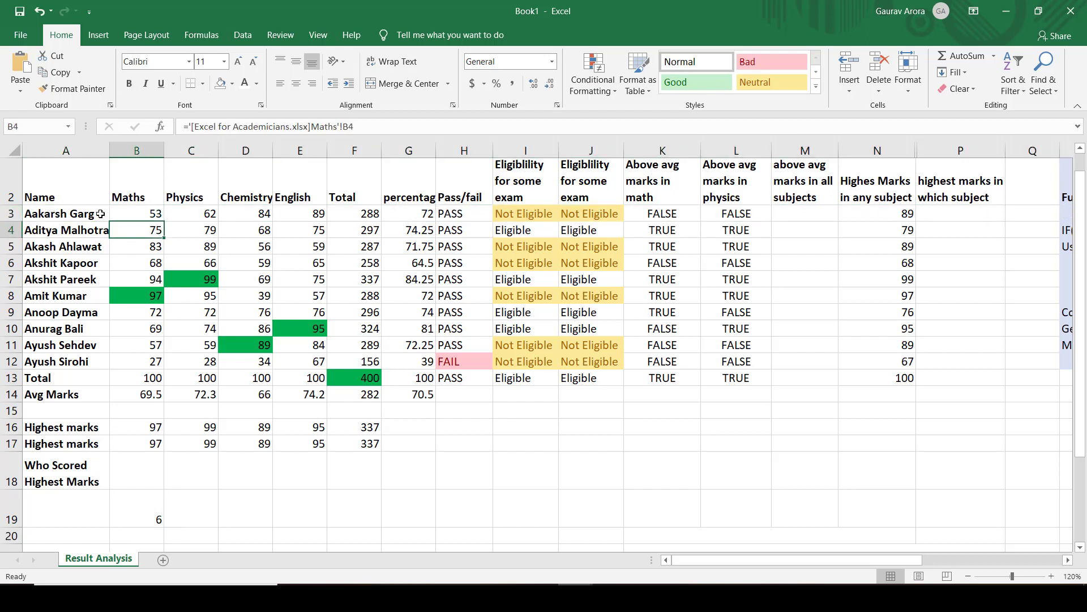
key("Down")
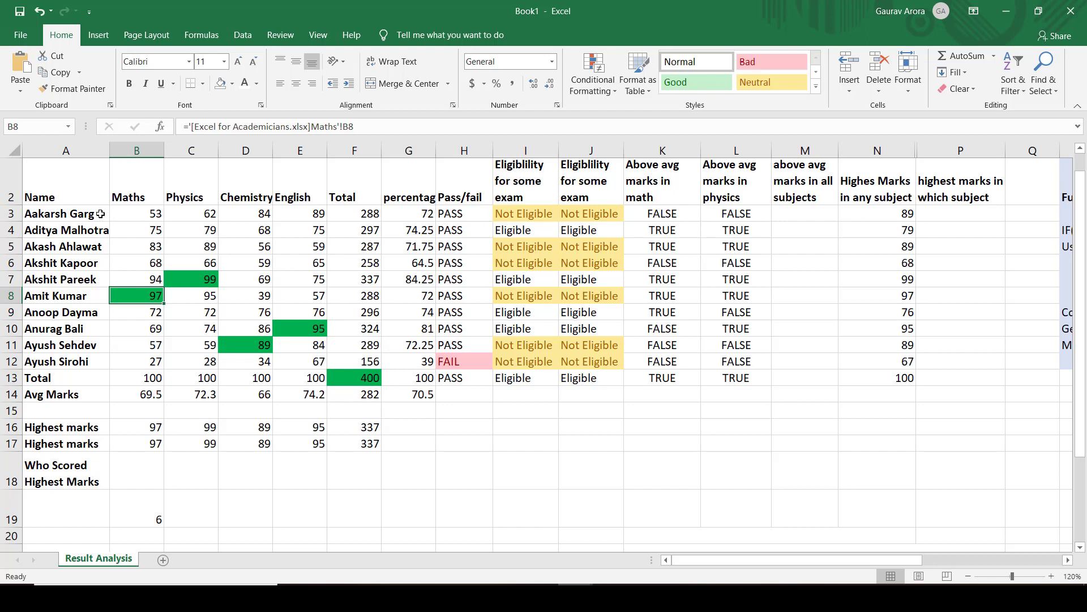
Step: Fill the MATCH formula from B19 across to E19 for Physics, Chemistry and English
left_click(157, 513)
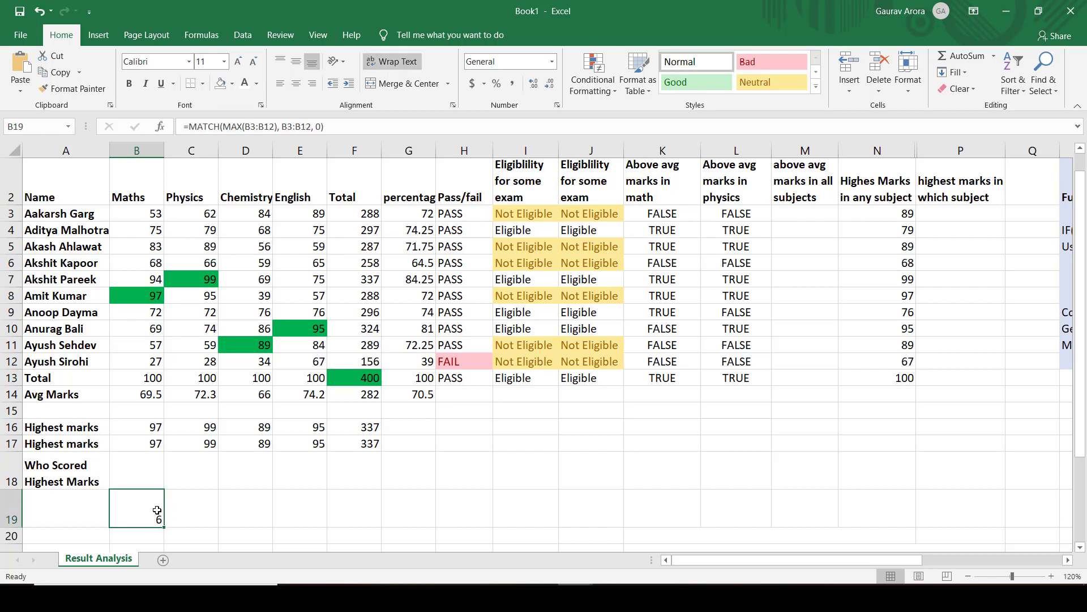
left_click_drag(165, 527, 332, 519)
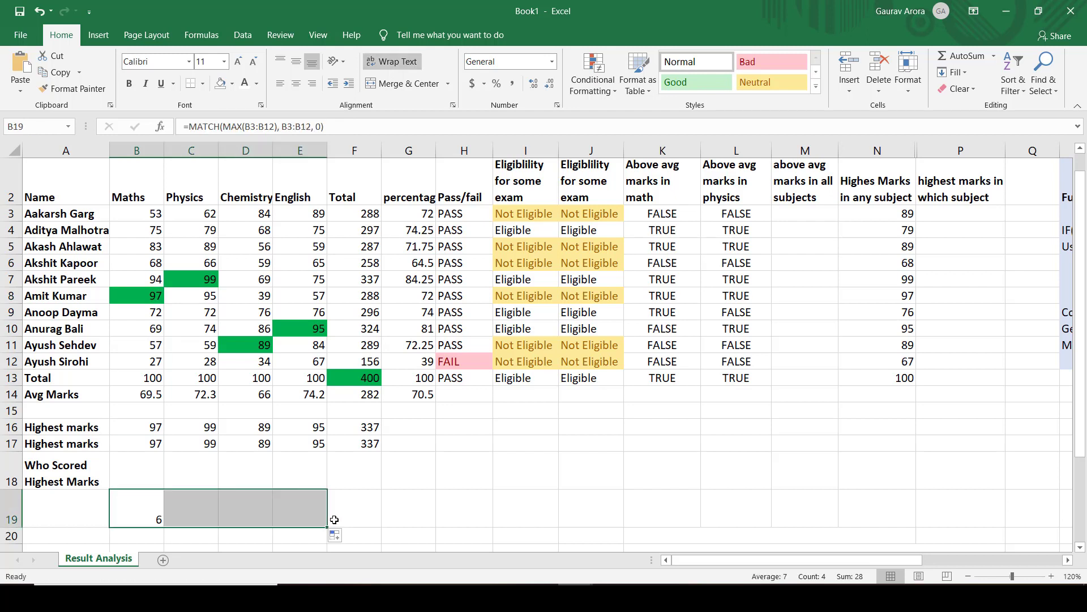
left_click(203, 513)
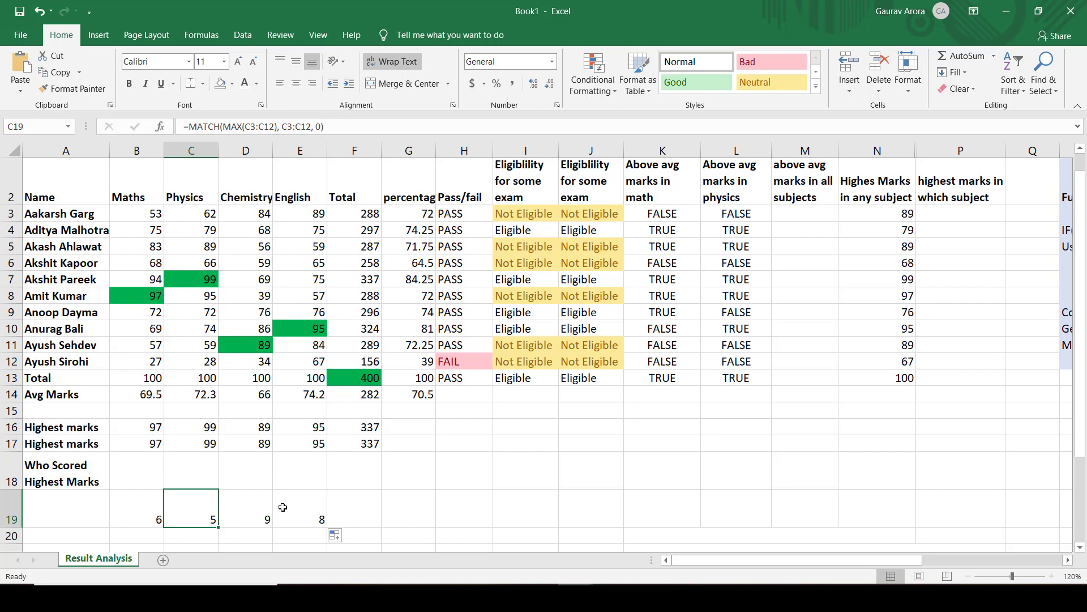
Step: Compare the positions in row 19 with the rows of the highest Chemistry and English marks
left_click(251, 510)
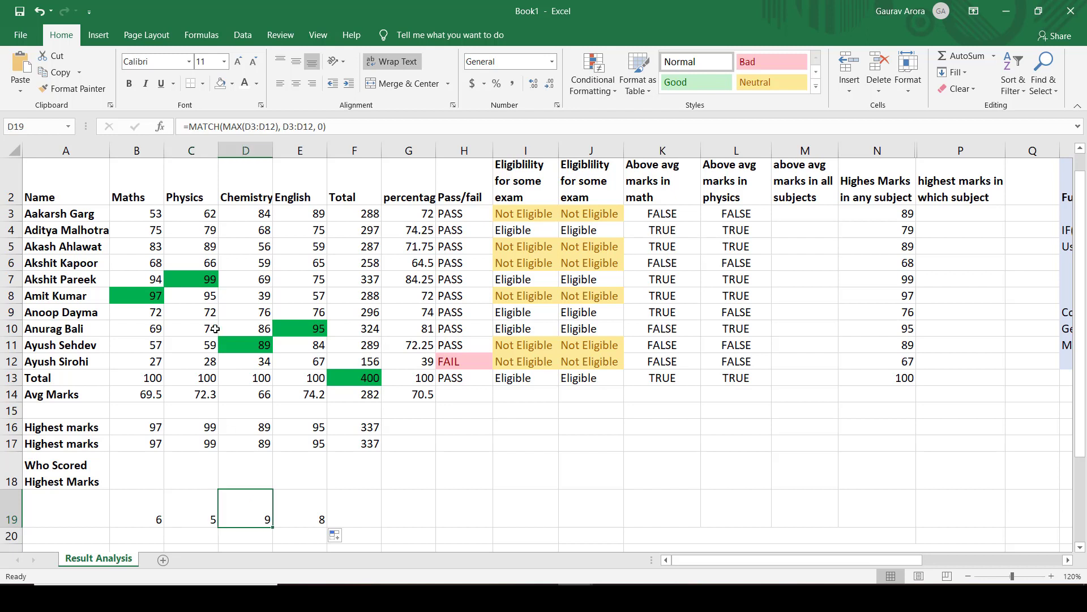
left_click(240, 297)
left_click(251, 312)
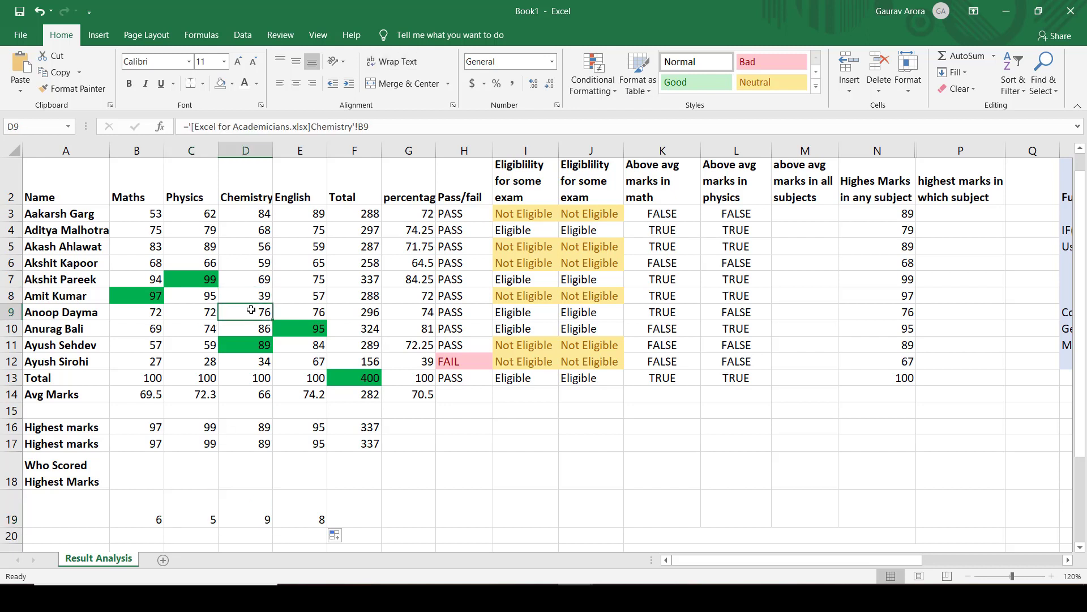
left_click(252, 328)
left_click(252, 342)
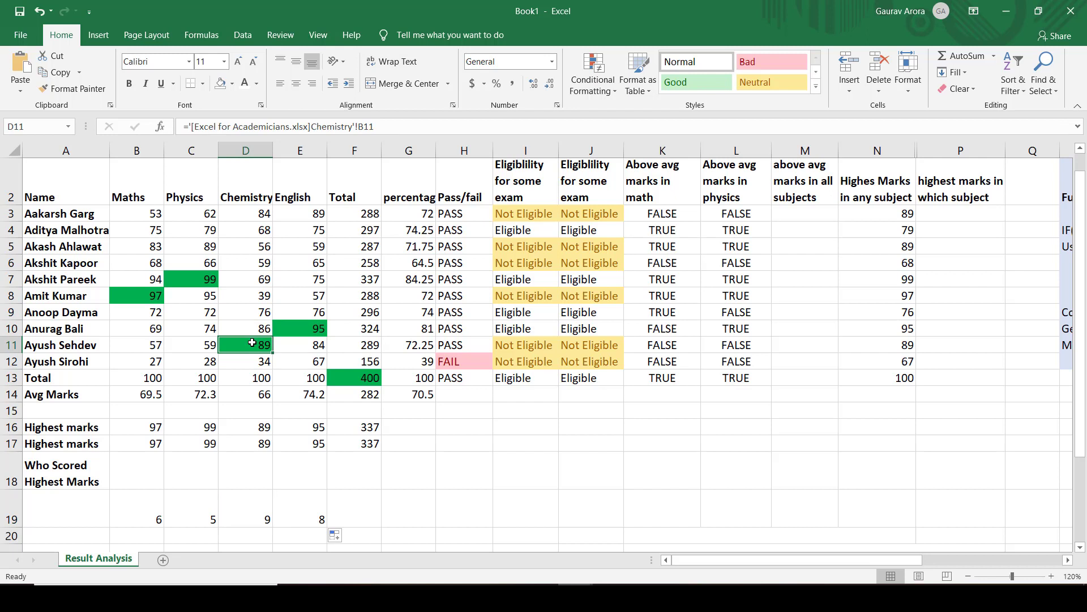
left_click(289, 326)
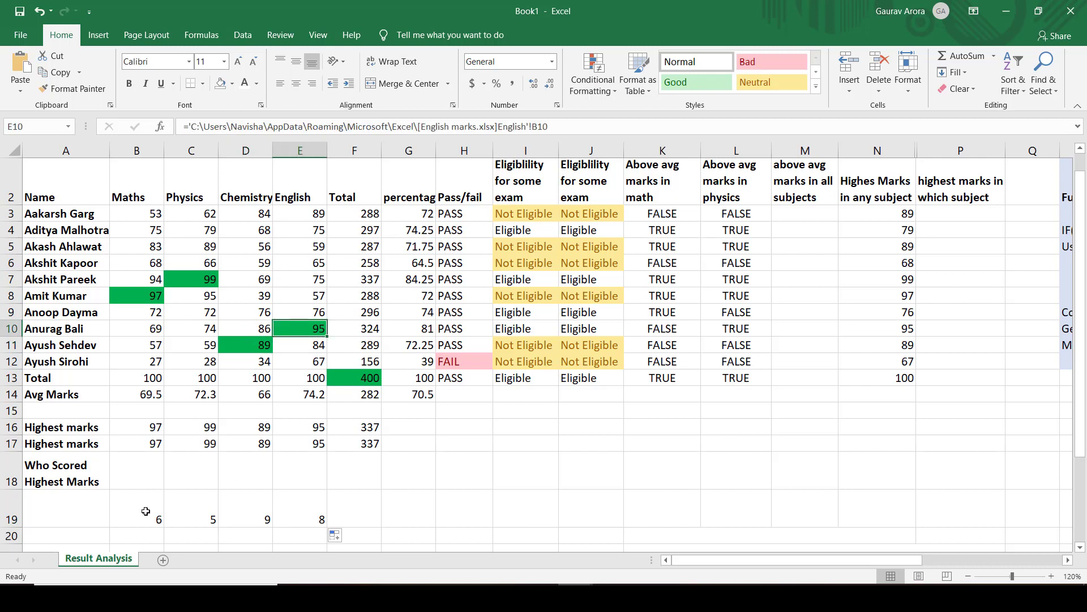
left_click_drag(135, 508, 318, 508)
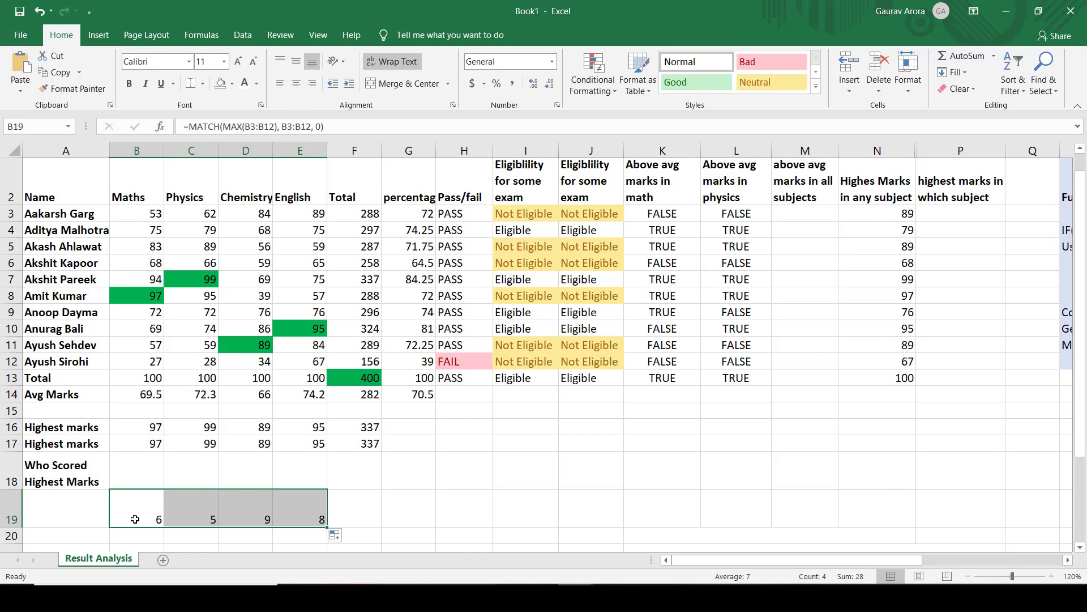
Step: Enter =INDEX(A3:A12, B19) in B18 to return the name of the student with the highest Maths marks
left_click(145, 481)
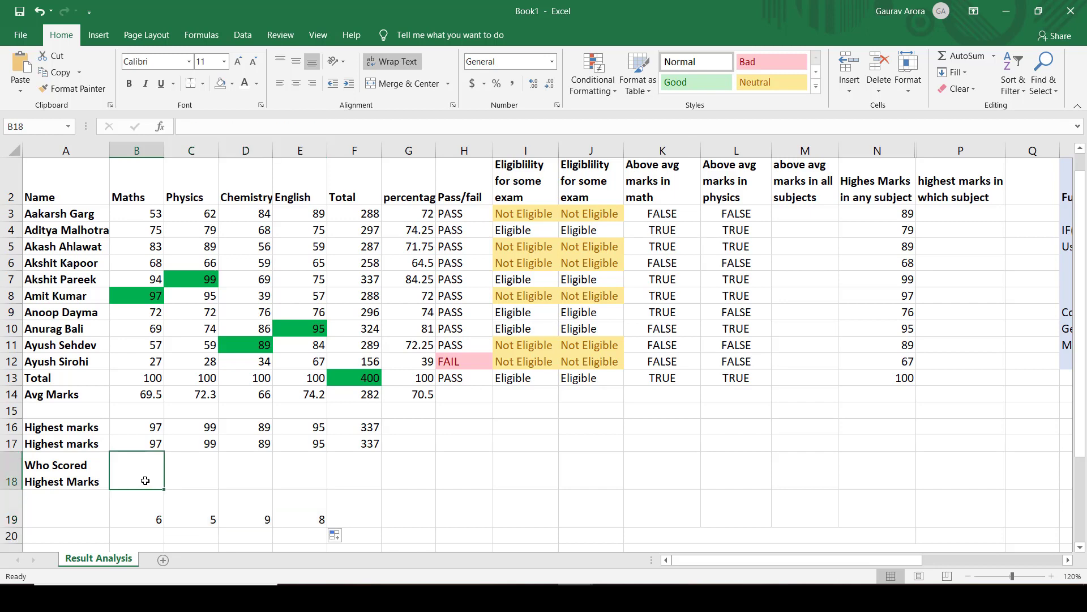
key("alt+m")
type("=inde")
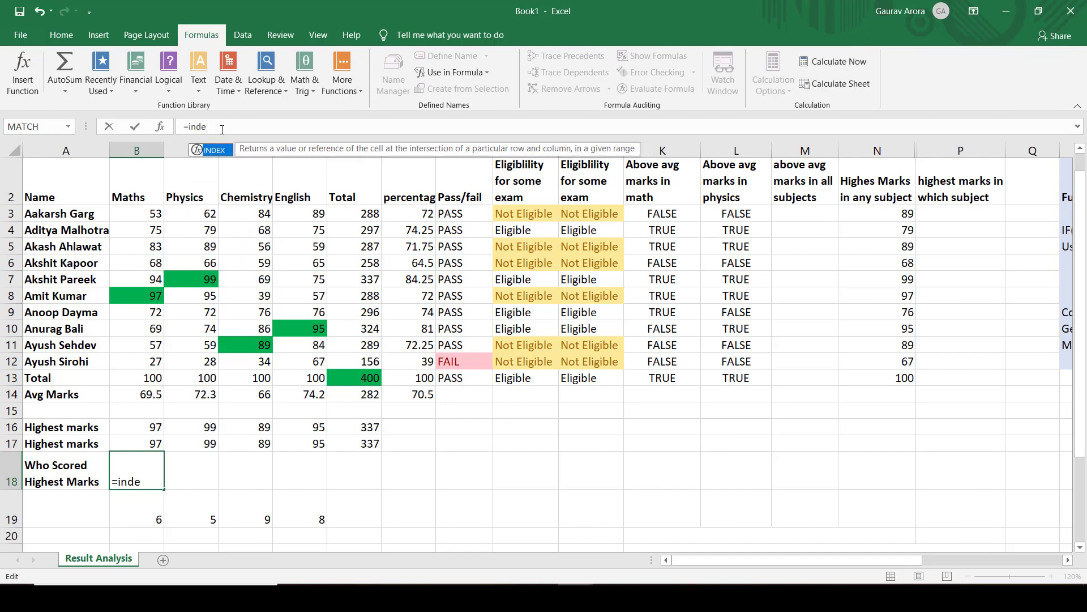
key("Tab")
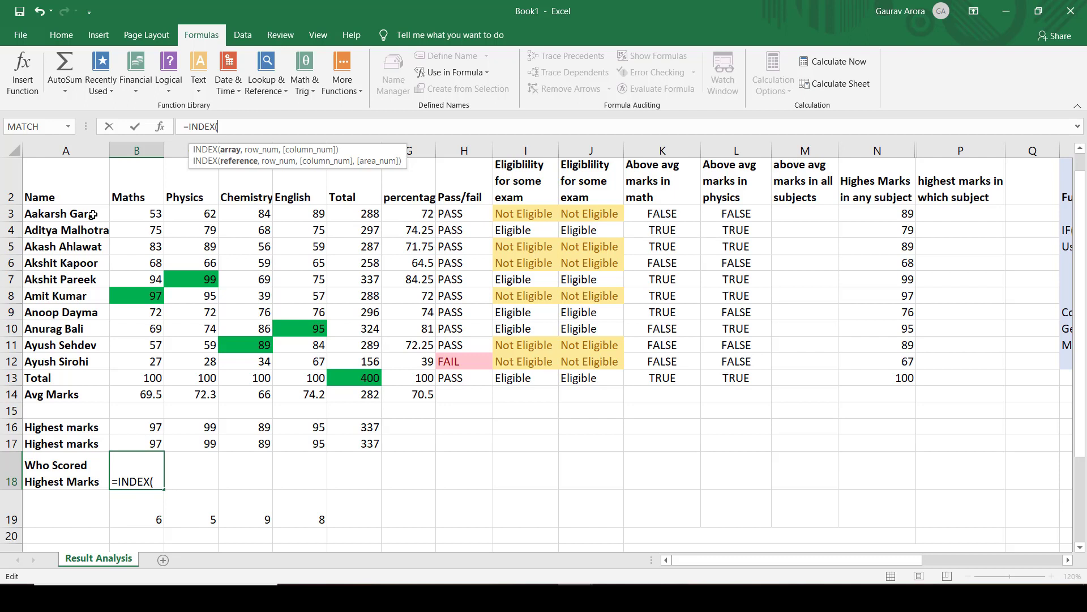
left_click_drag(92, 214, 74, 369)
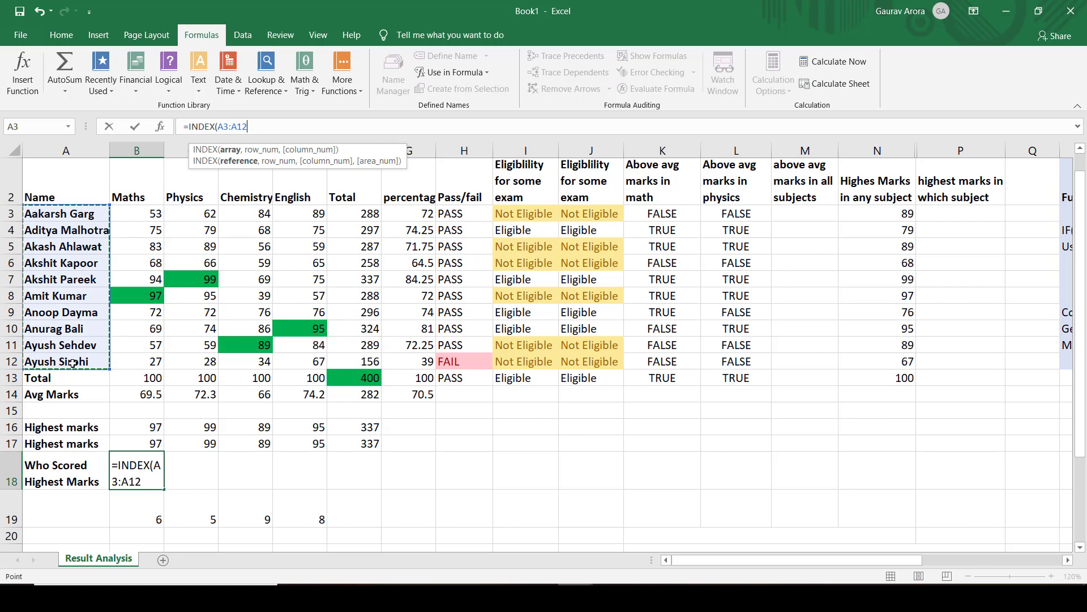
type(",")
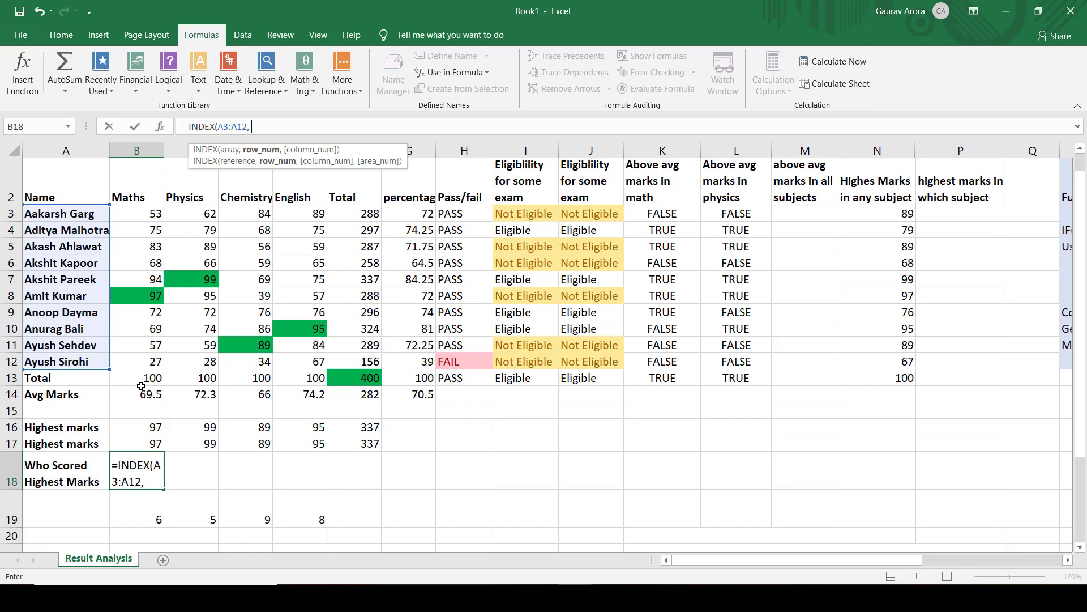
left_click(149, 516)
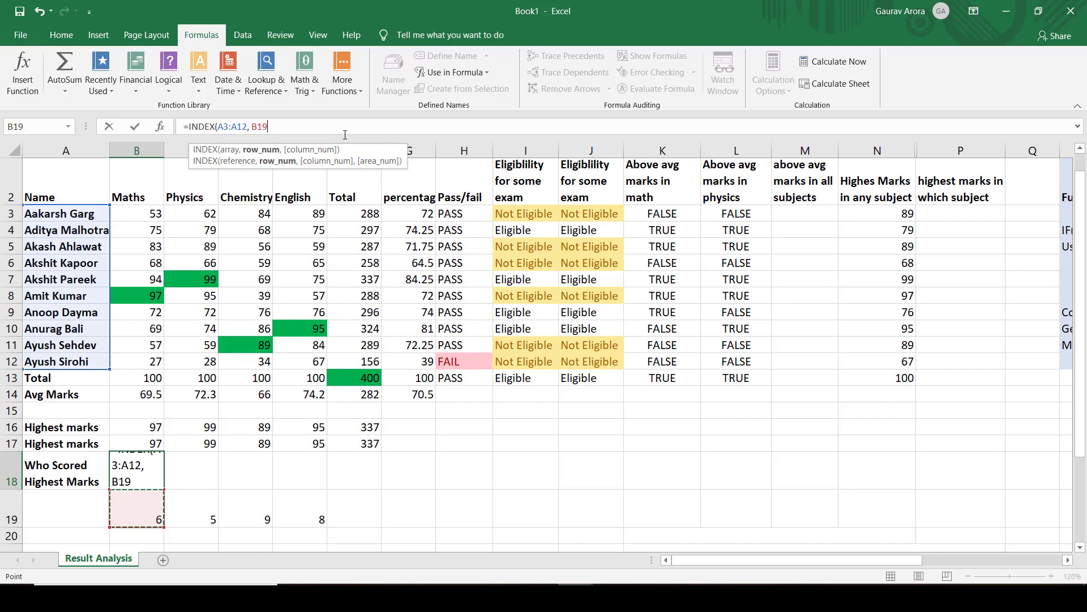
type(")")
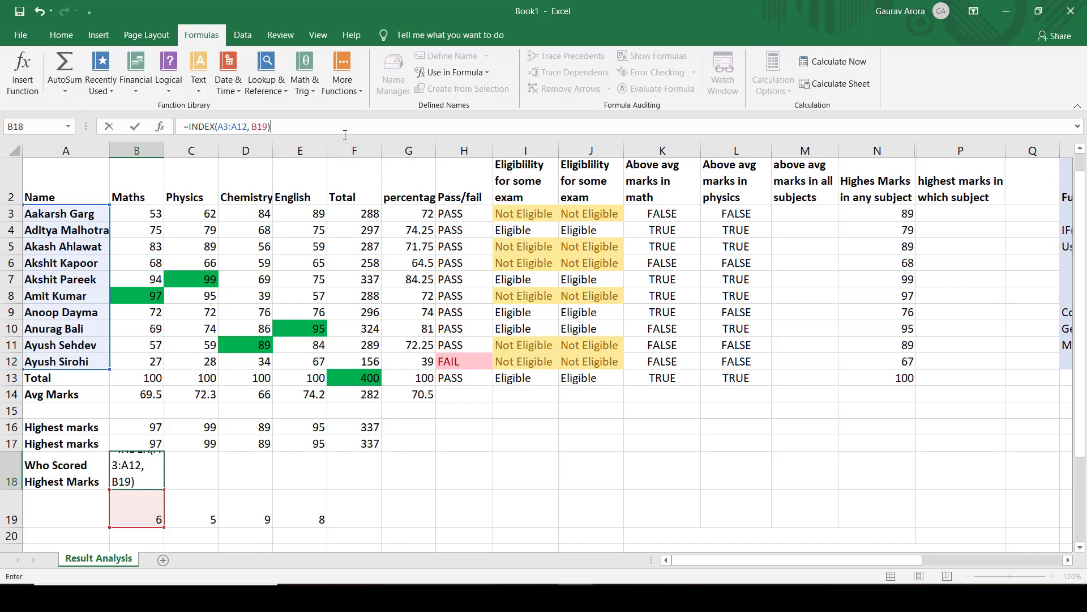
key("Return")
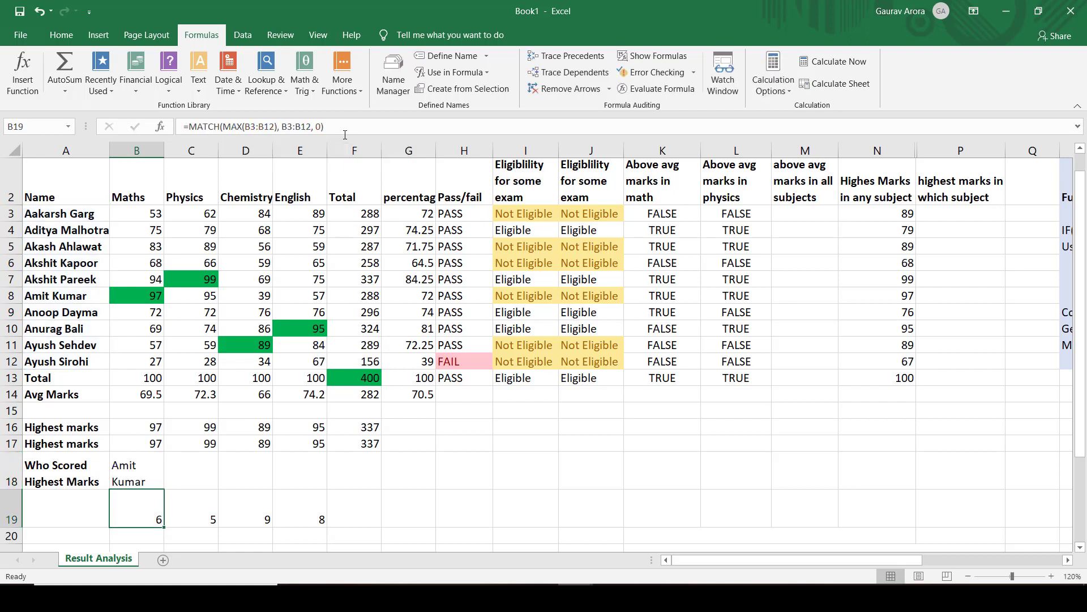
Step: Compare the name returned in B18 with the student beside the highlighted highest Maths mark in row 8
left_click(141, 473)
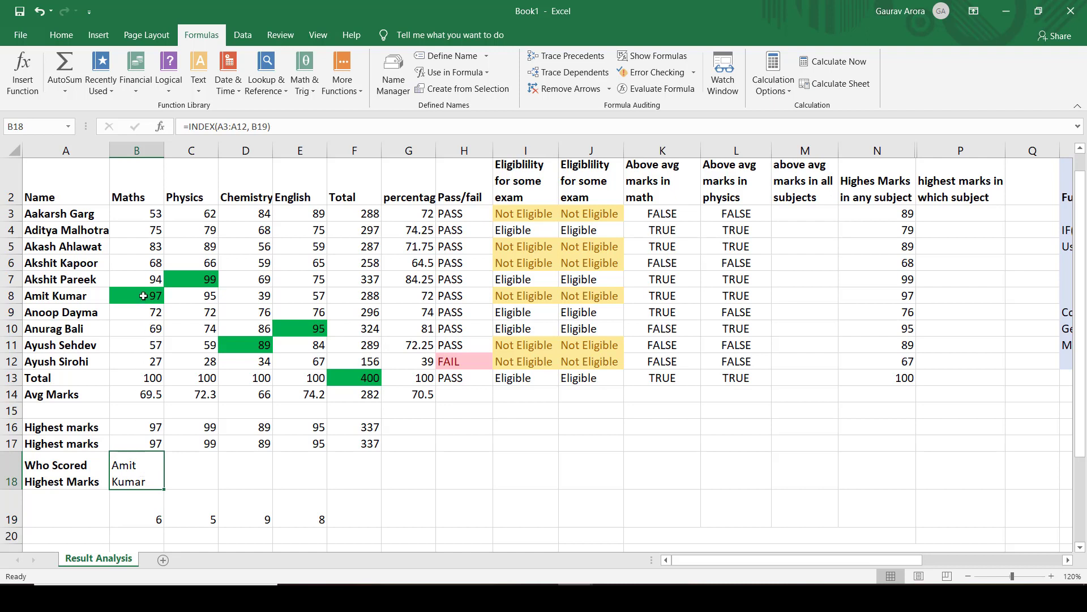
left_click_drag(144, 296, 98, 296)
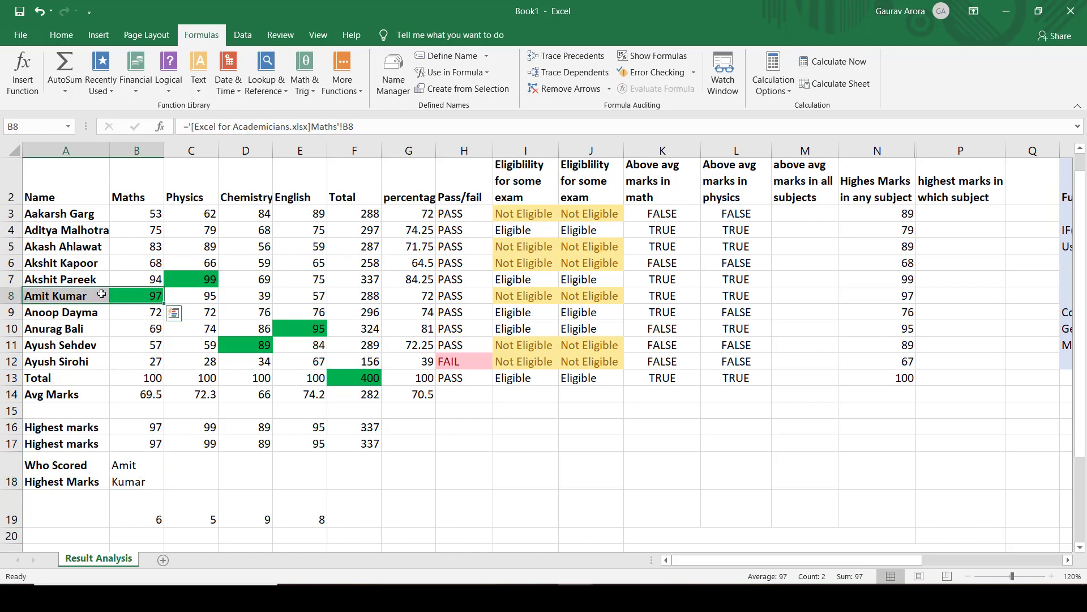
left_click(134, 329)
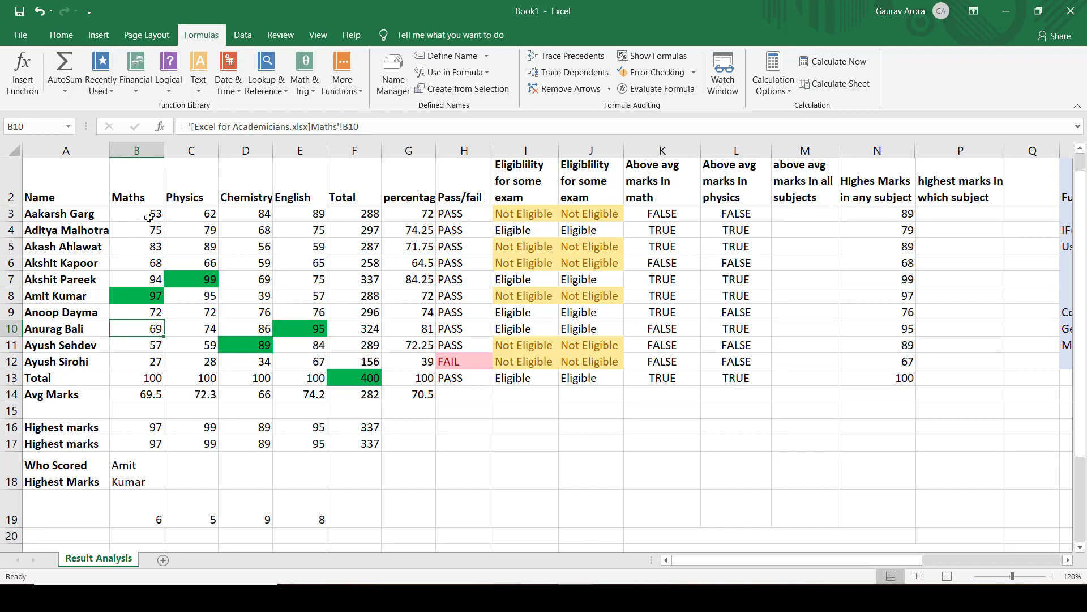
Step: Test the B18 lookup by setting the Maths marks in B5 to 99, and undo the change
left_click(145, 240)
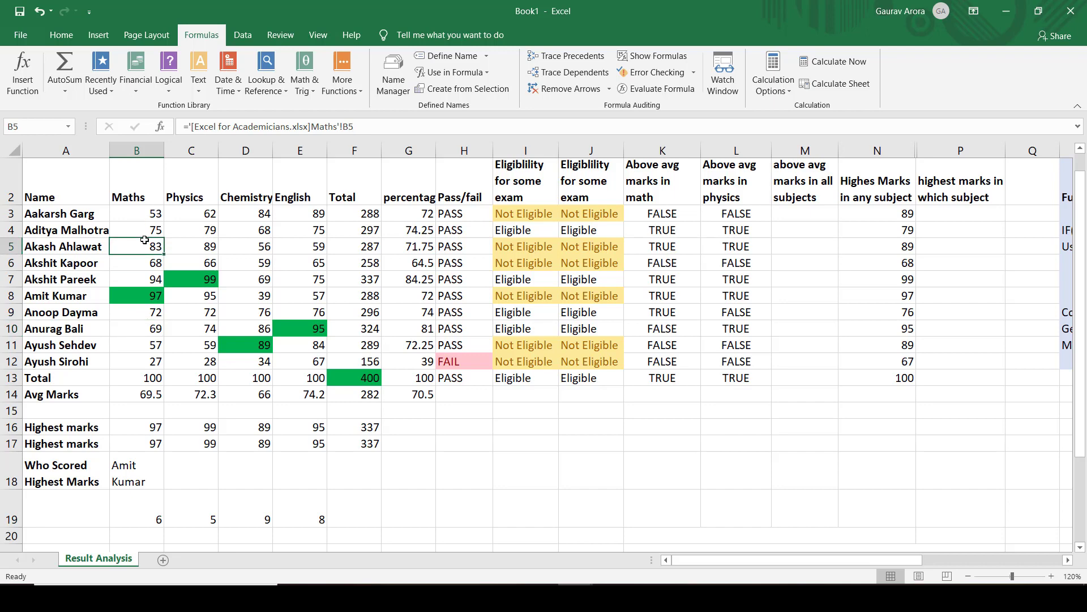
type("99")
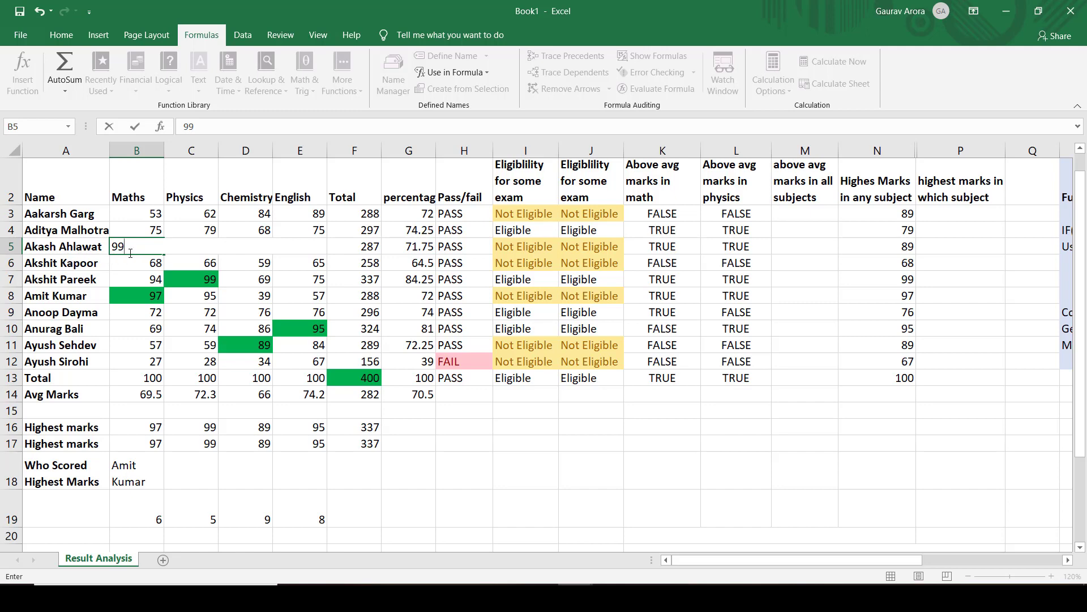
key("Return")
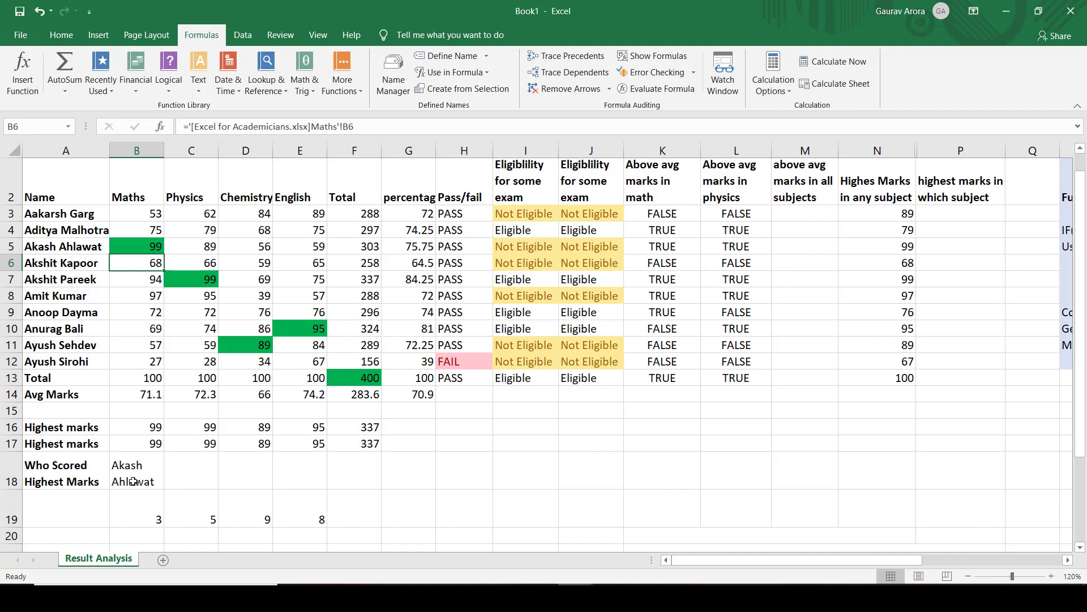
key("ctrl+z")
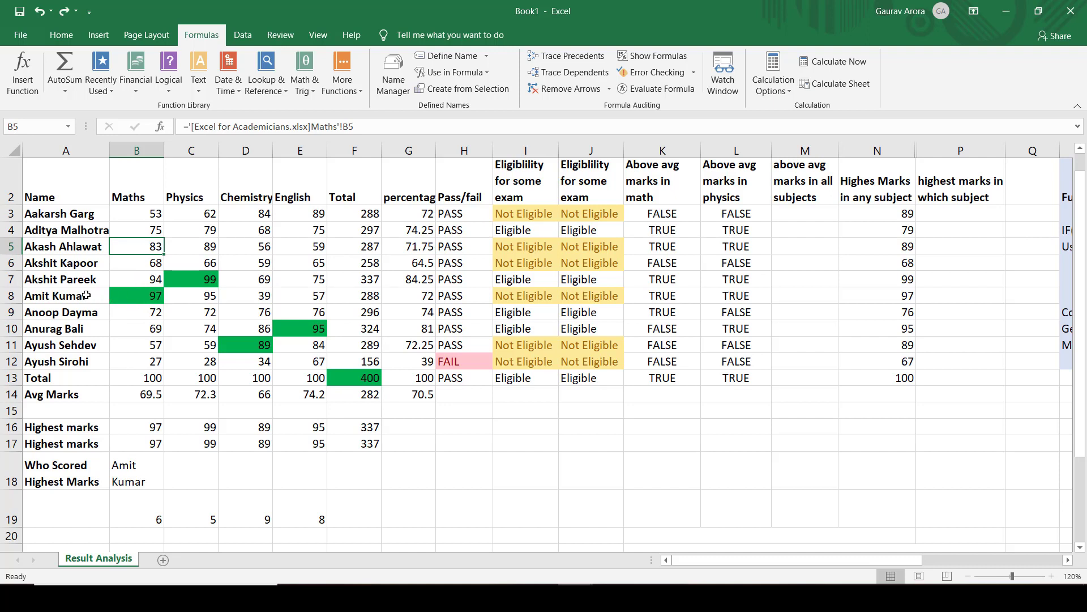
Step: Test a tie for the highest Maths marks by setting B11 to 97, check B18, and undo the change
left_click(130, 347)
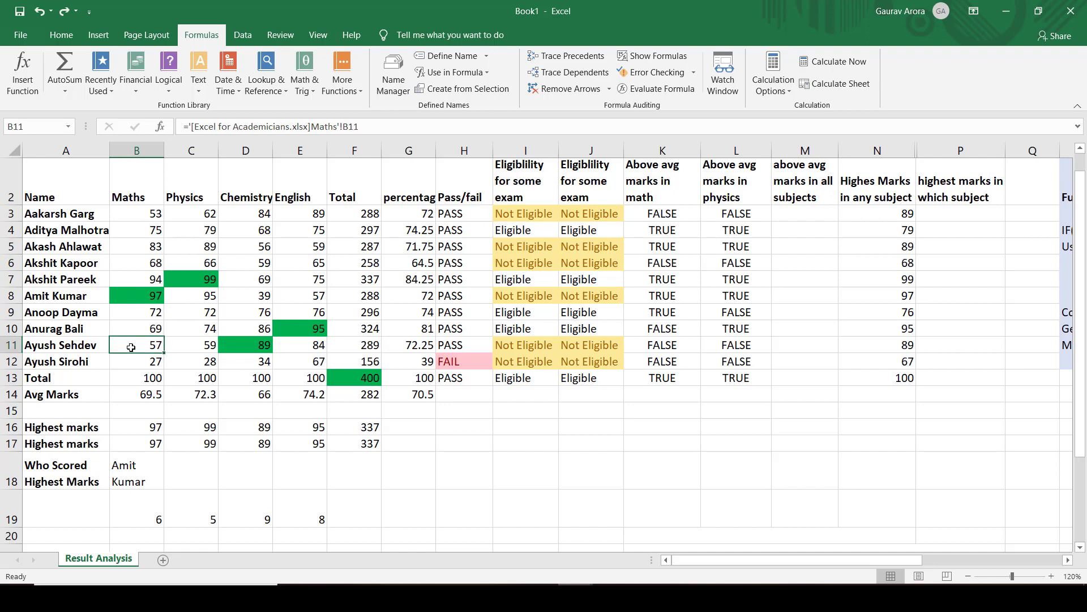
type("97")
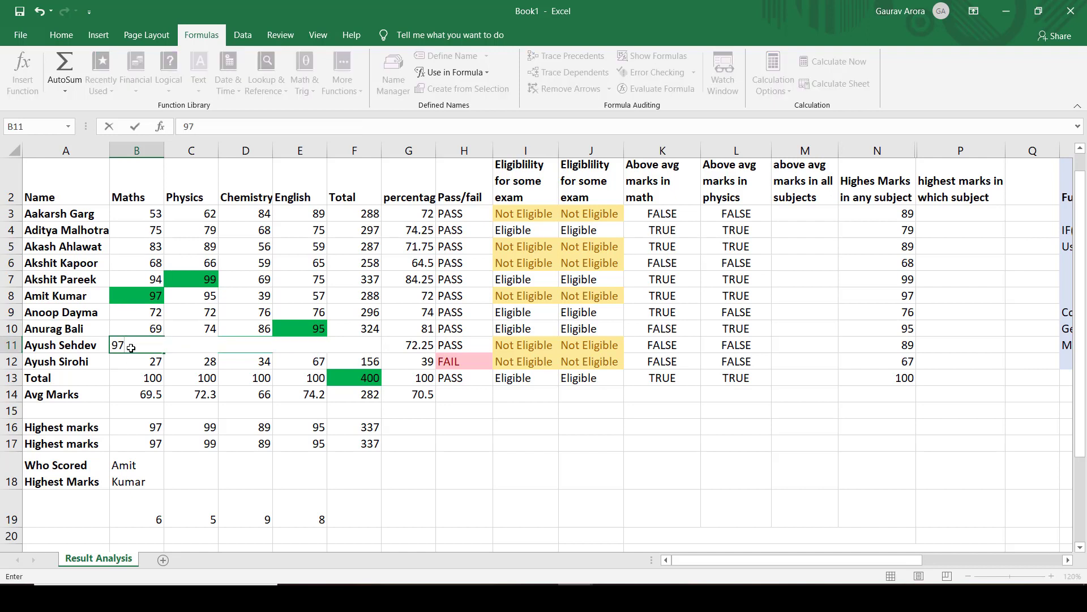
key("Return")
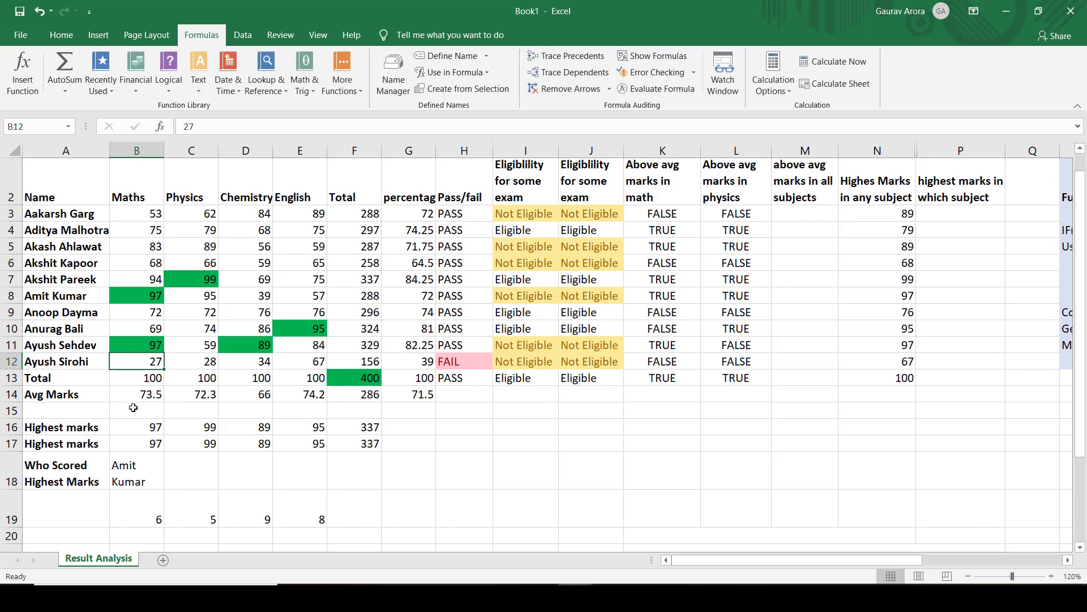
left_click(138, 475)
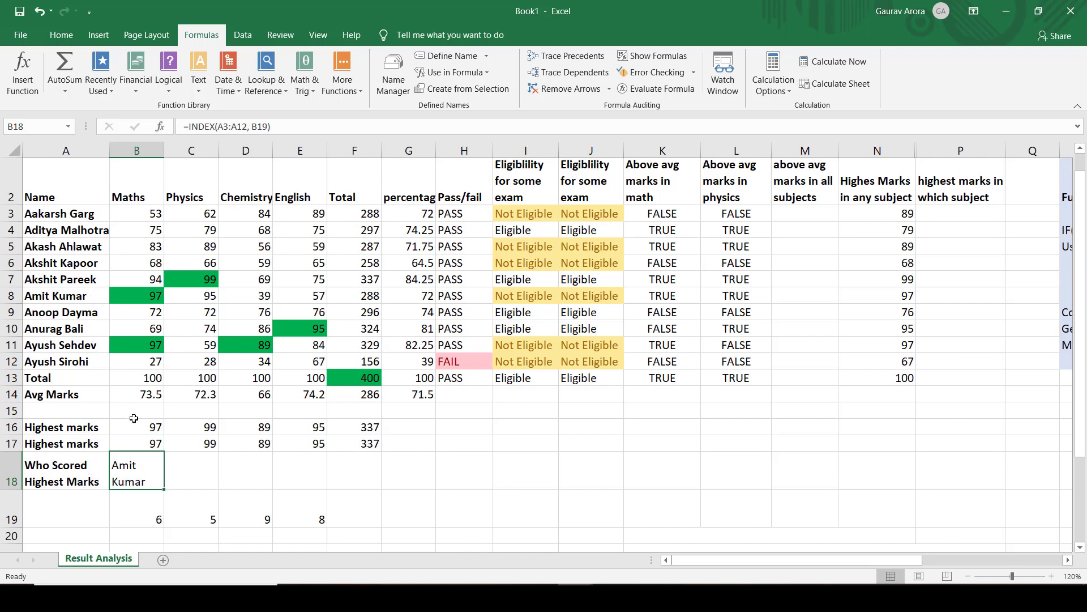
left_click(144, 347)
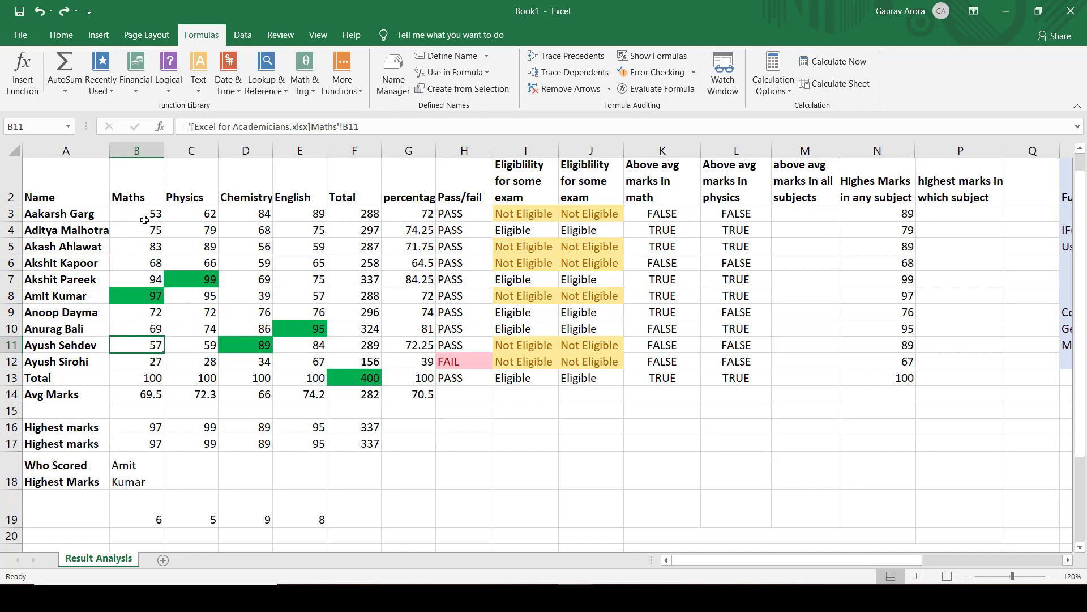
Step: Test a tie in the first student row by setting B3 to 97, check B18, and undo the change
left_click(144, 219)
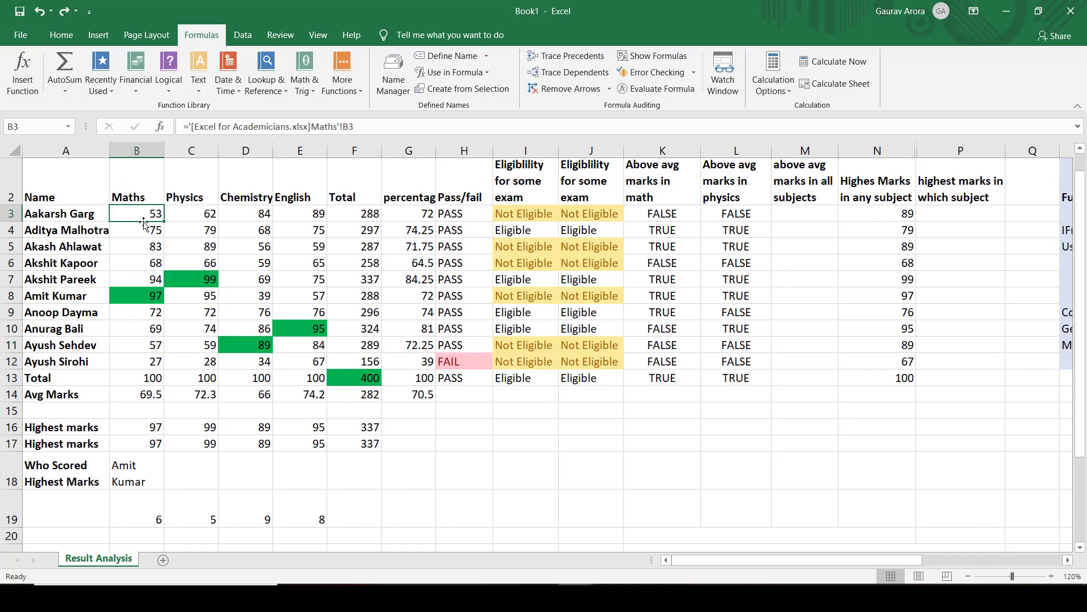
type("97")
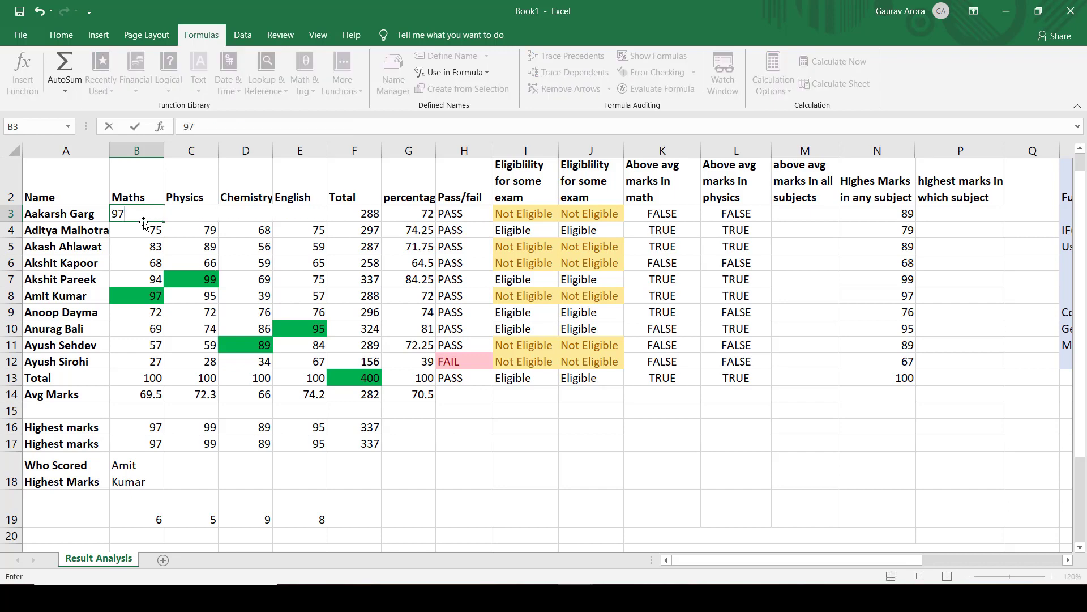
key("Return")
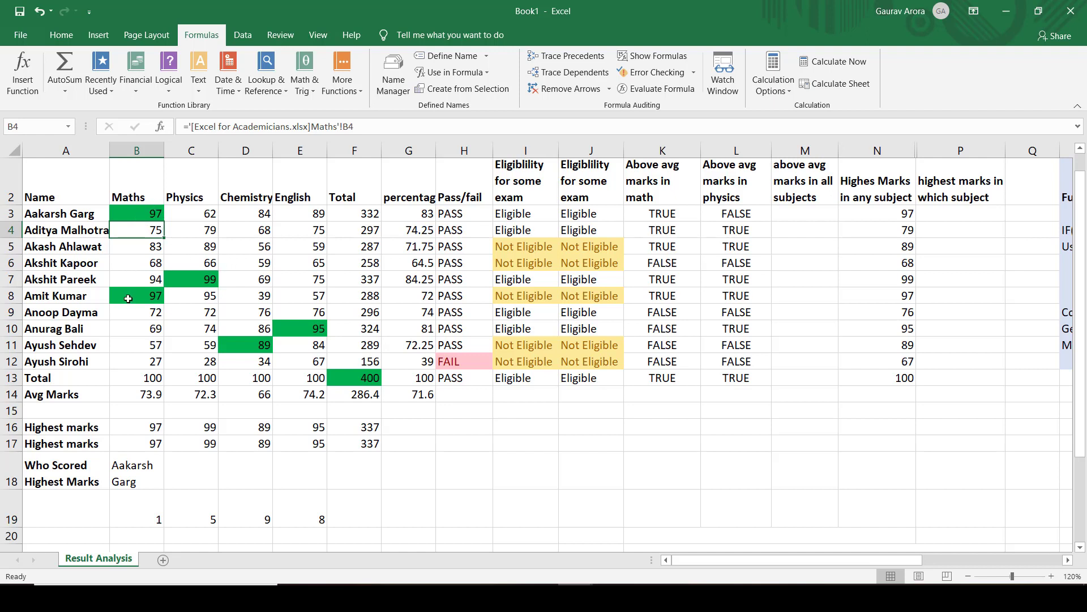
left_click(149, 474)
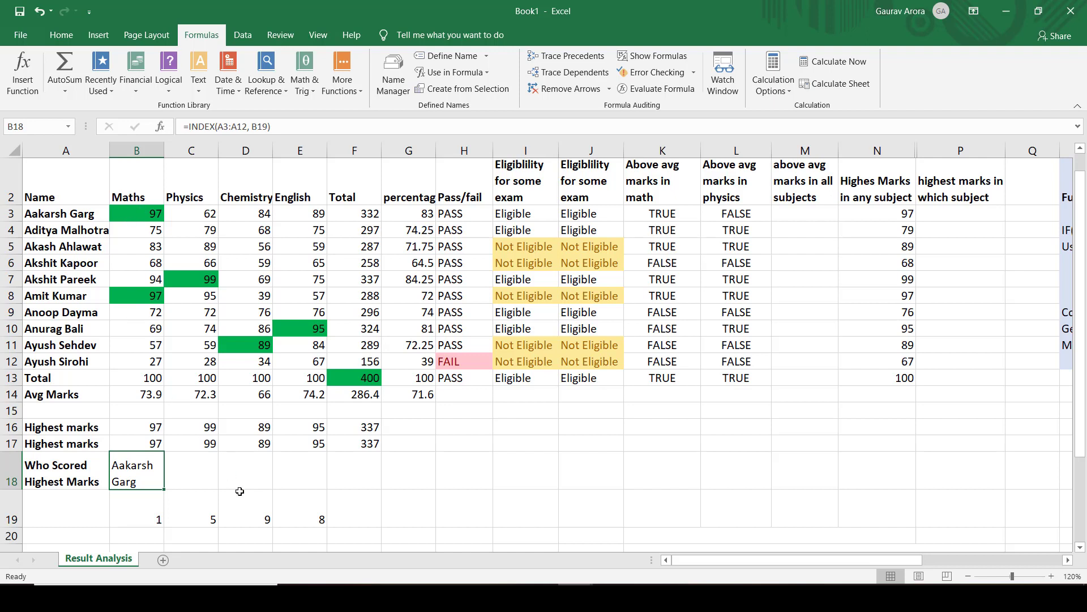
key("ctrl+z")
Step: Try to fill the INDEX formula with its relative names range from B18 across to E18
left_click(151, 462)
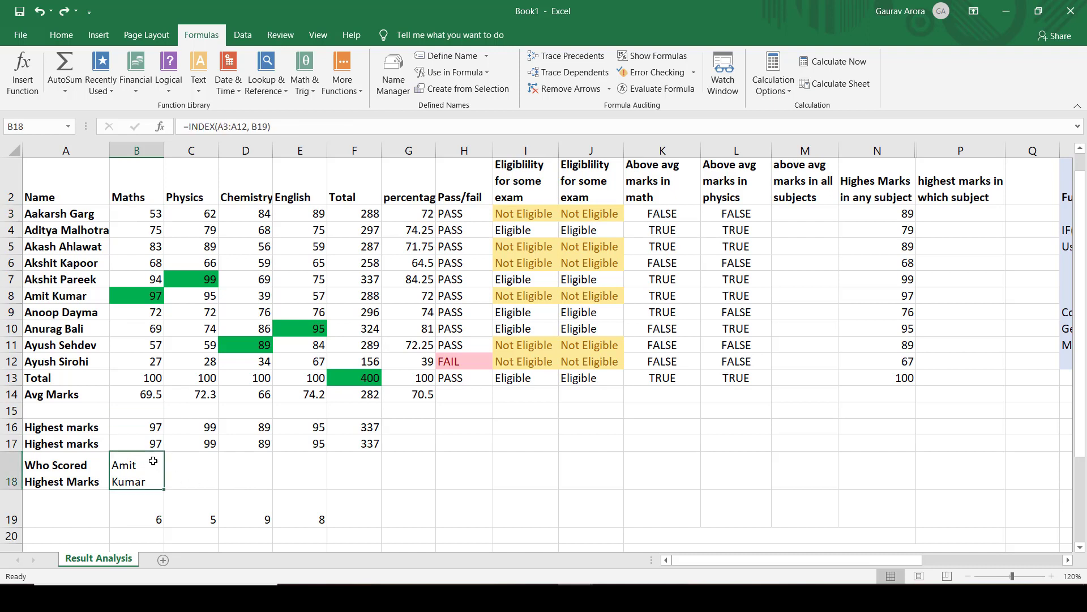
left_click_drag(166, 487, 324, 500)
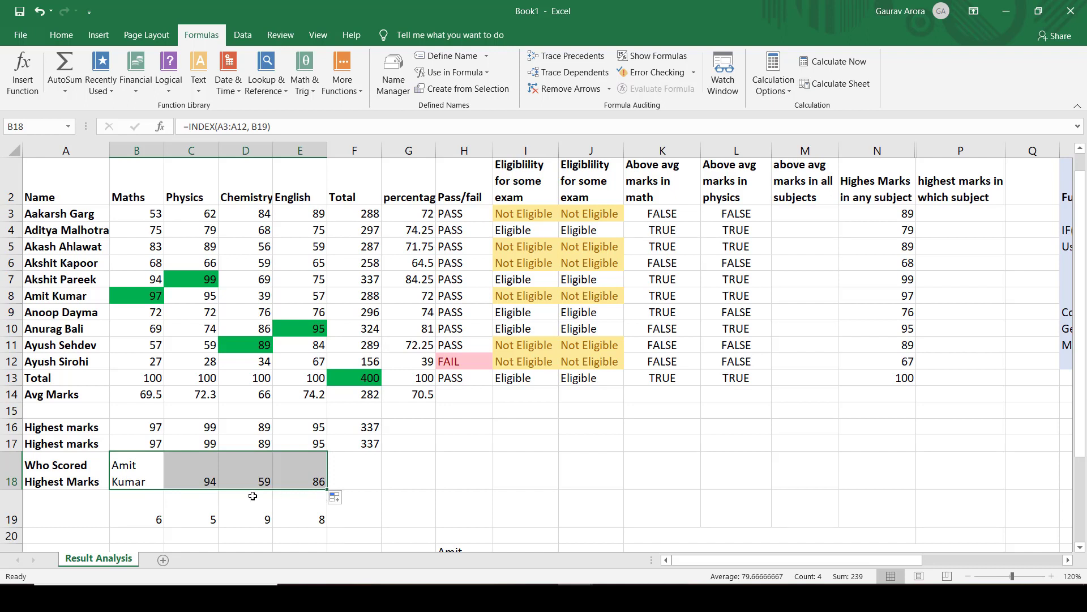
Step: Make the names range in B18 absolute as =INDEX($A$3:$A$12, B19) and fill the formula across to E18
left_click(148, 475)
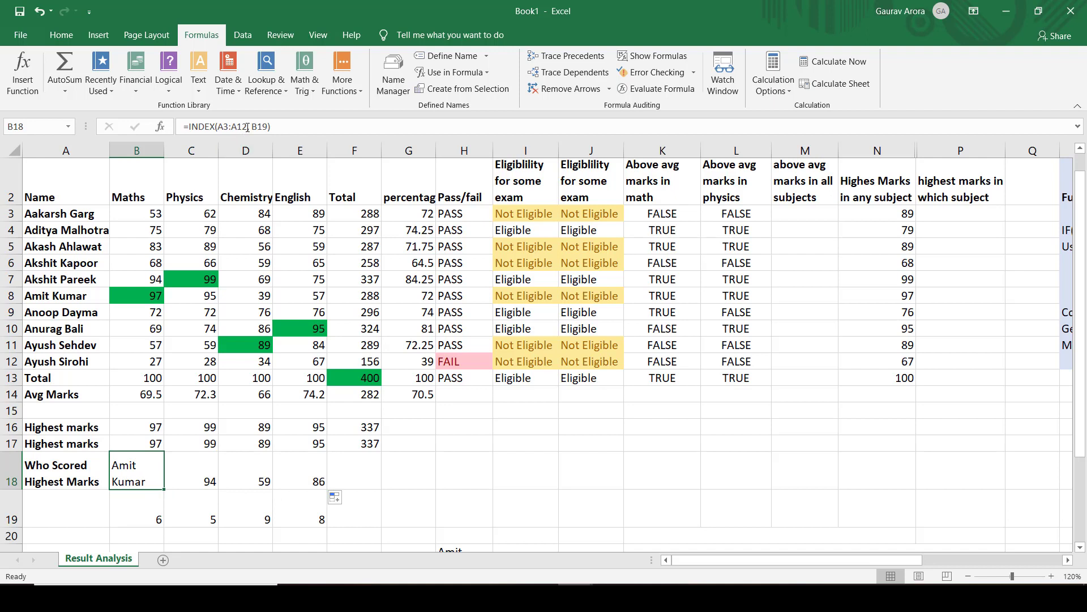
left_click_drag(248, 127, 217, 127)
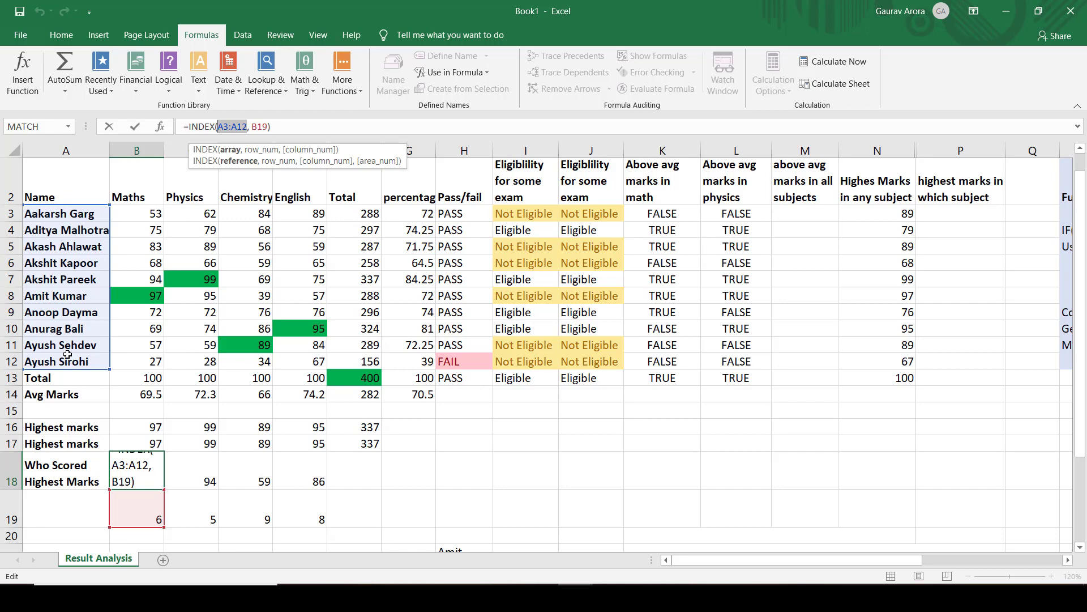
key("F4")
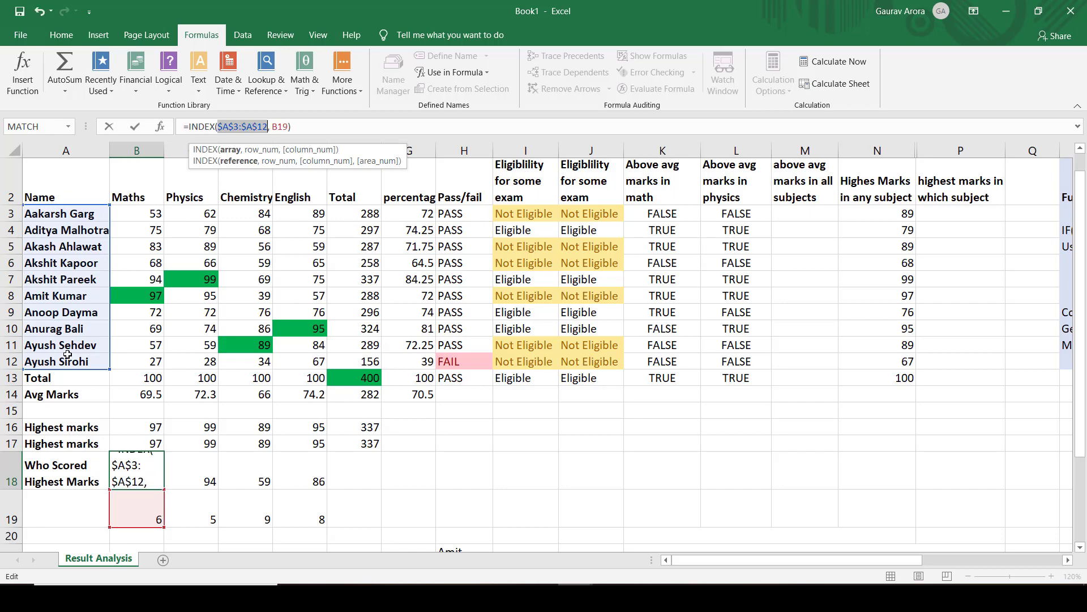
key("Return")
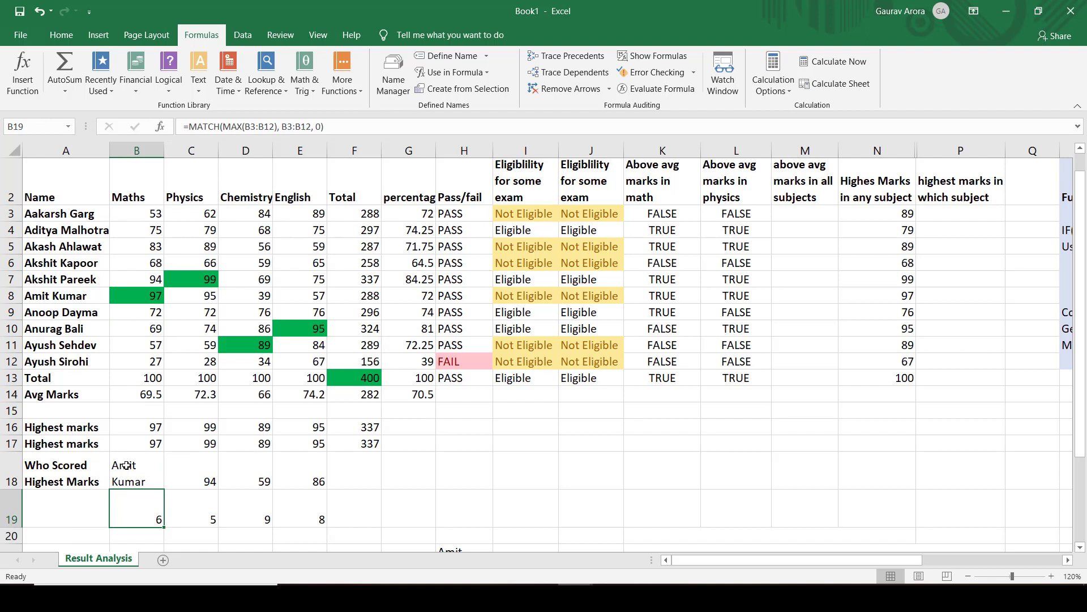
left_click(161, 481)
left_click_drag(164, 488, 317, 491)
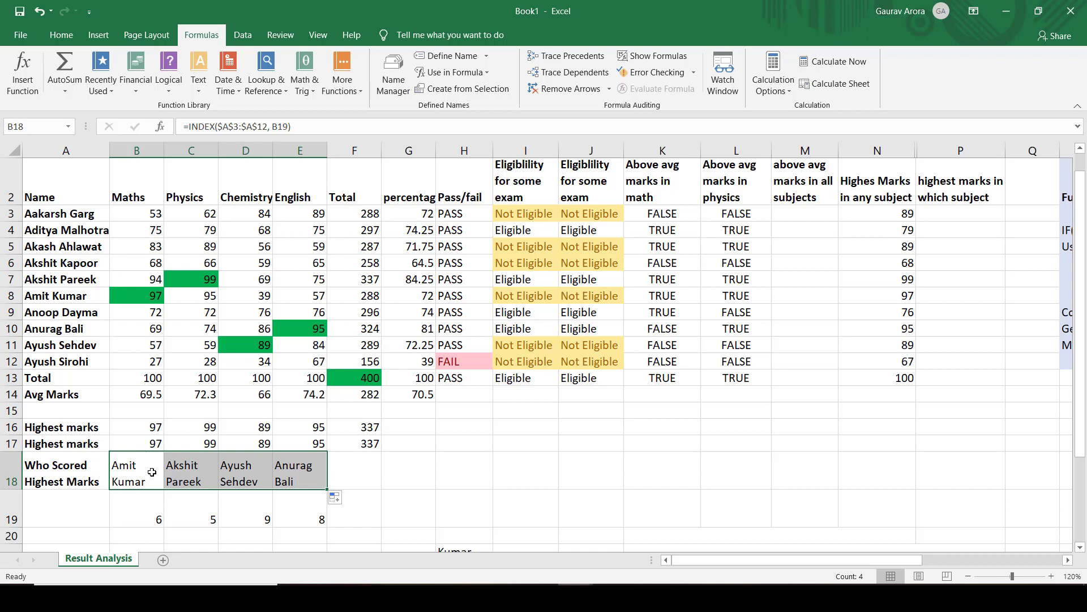
Step: Check the student names and INDEX formulas in B18 to E18 for each subject
left_click(151, 473)
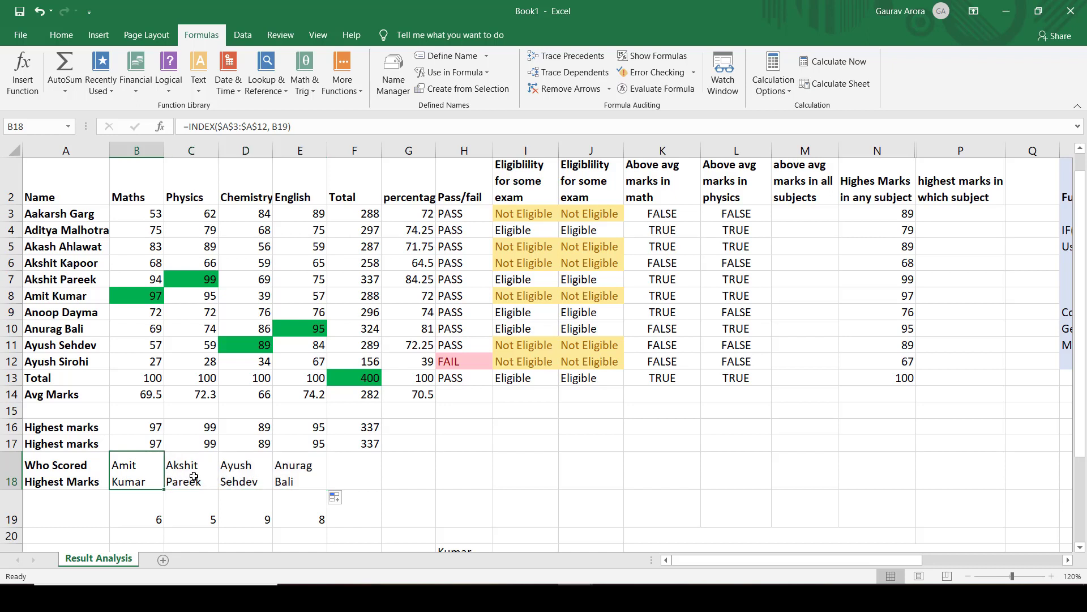
left_click(194, 477)
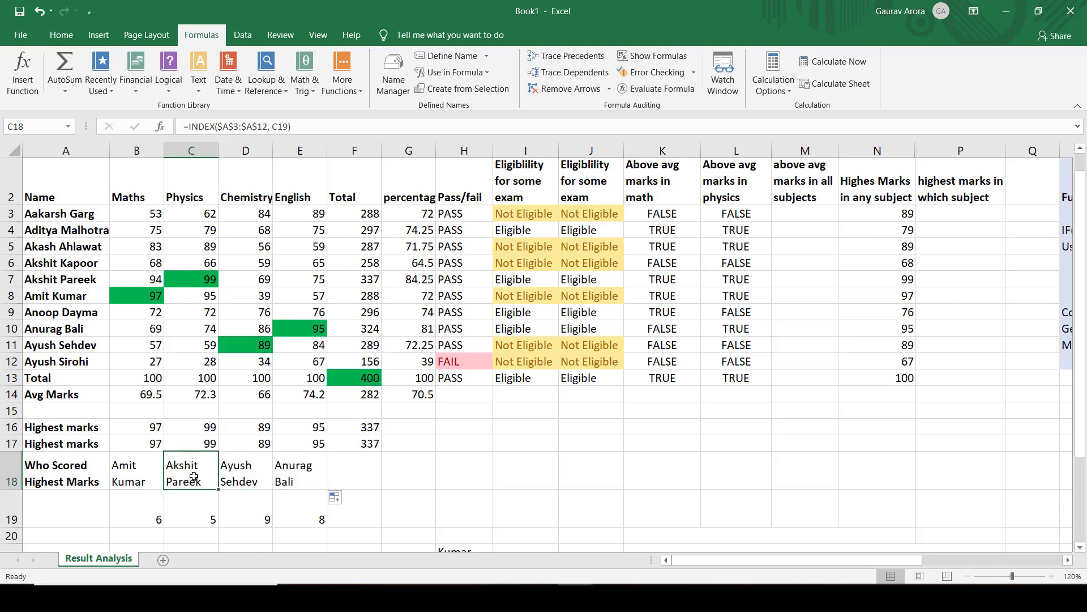
left_click(244, 480)
left_click(297, 480)
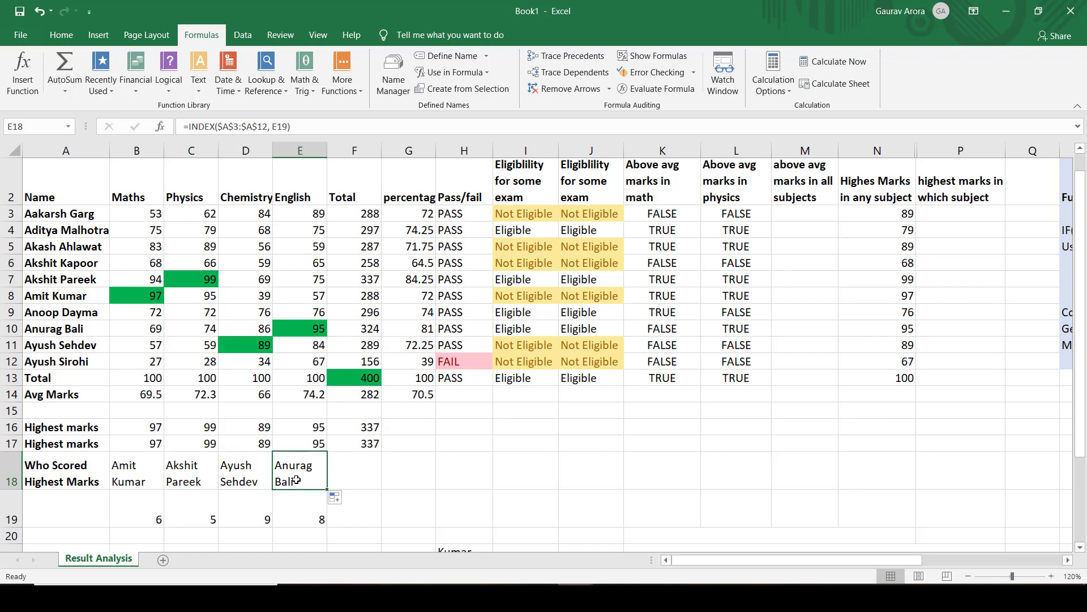
left_click(134, 474)
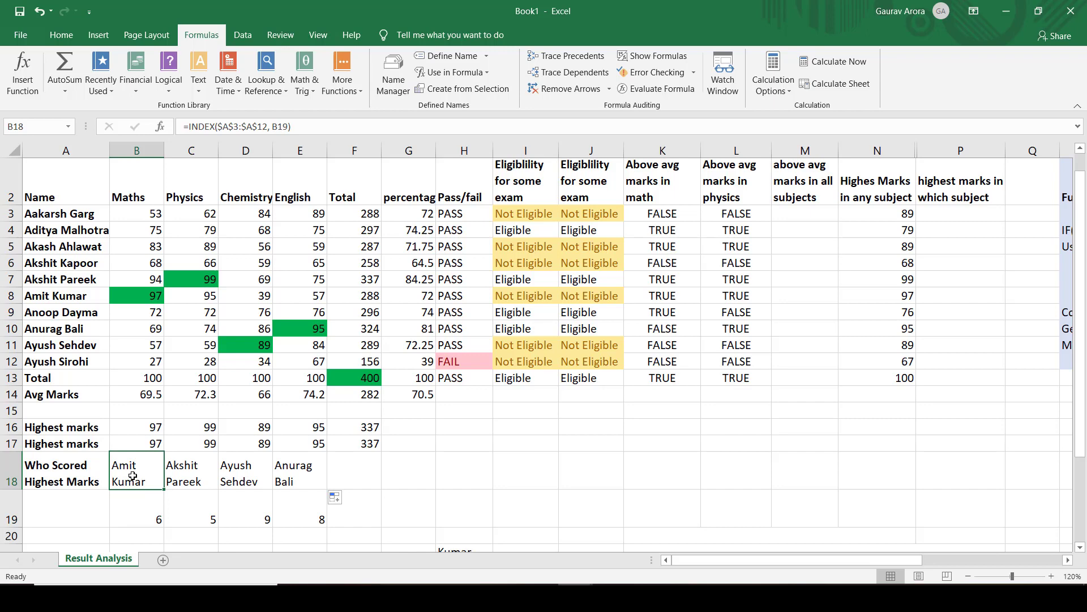
Step: Label the row of MATCH results in A19 as "match"
left_click(143, 518)
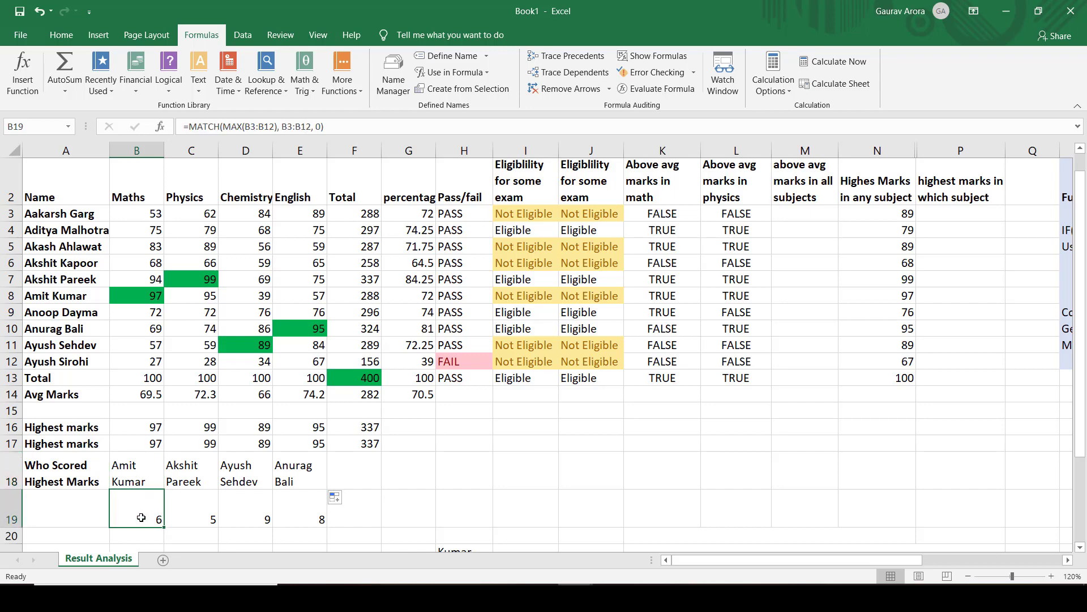
left_click(82, 504)
type("match")
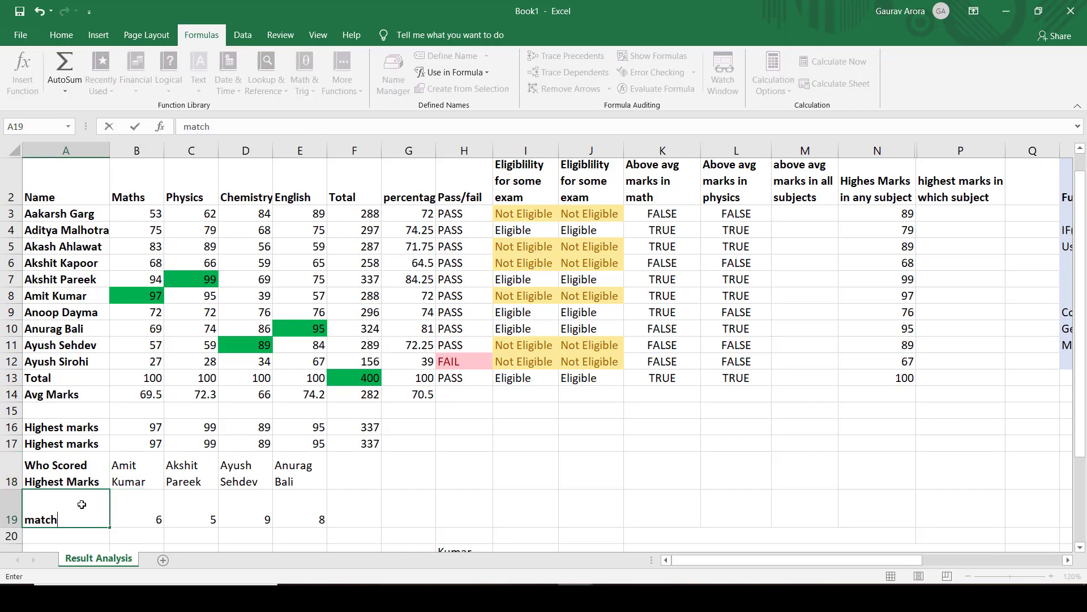
key("Return")
key("Up")
key("Up")
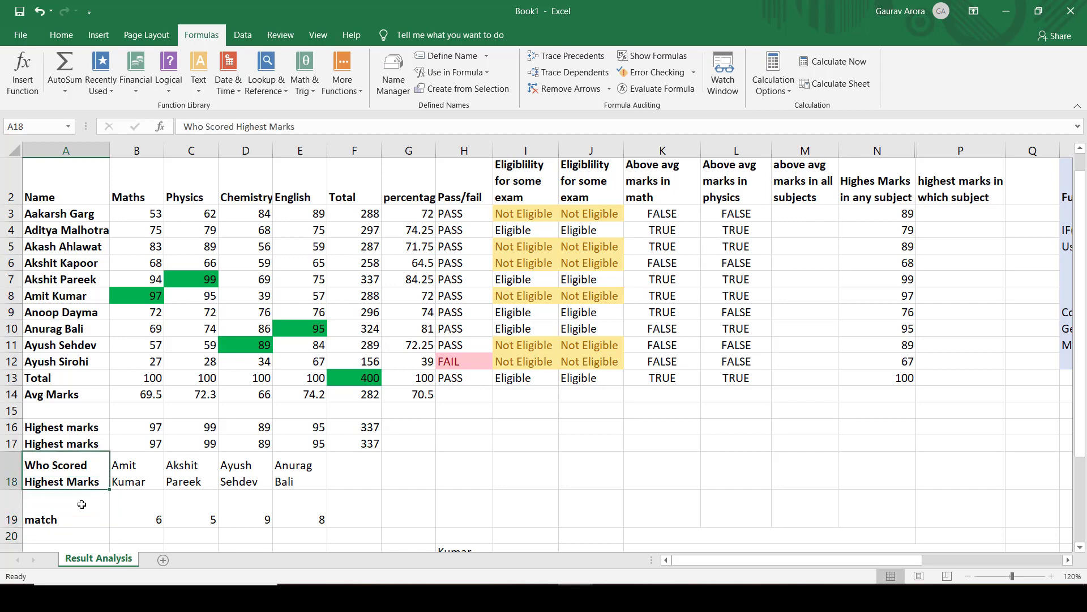
Step: Set the label in A19 to "index of student"
left_click(91, 510)
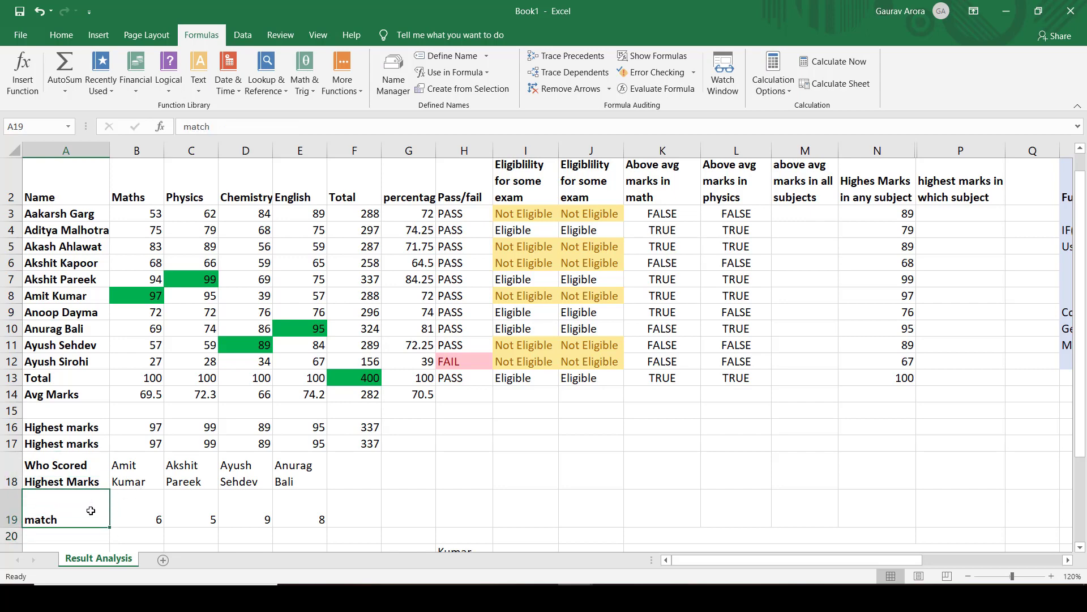
type("index")
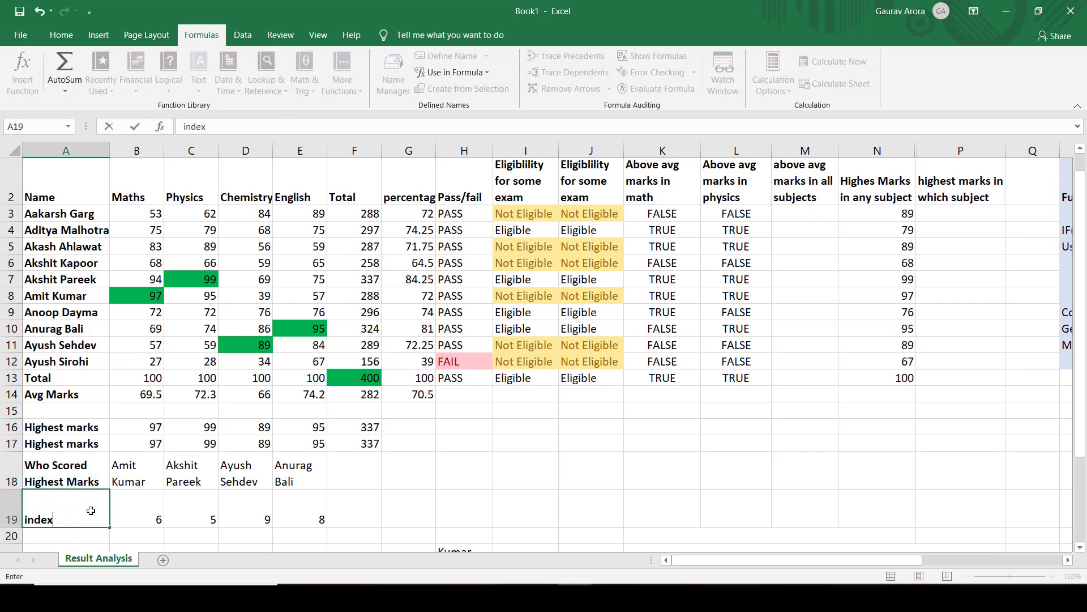
type(" of student")
key("Return")
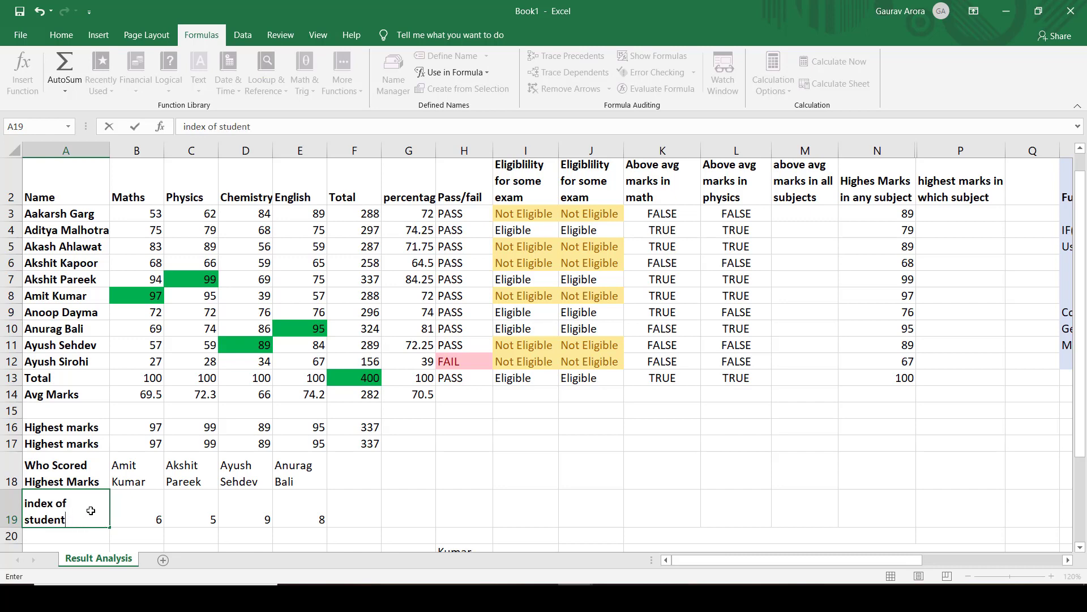
Step: Note the functions used beside the results by entering "match" in F19 and "index and match" in F18
left_click(369, 520)
type("match")
key("Up")
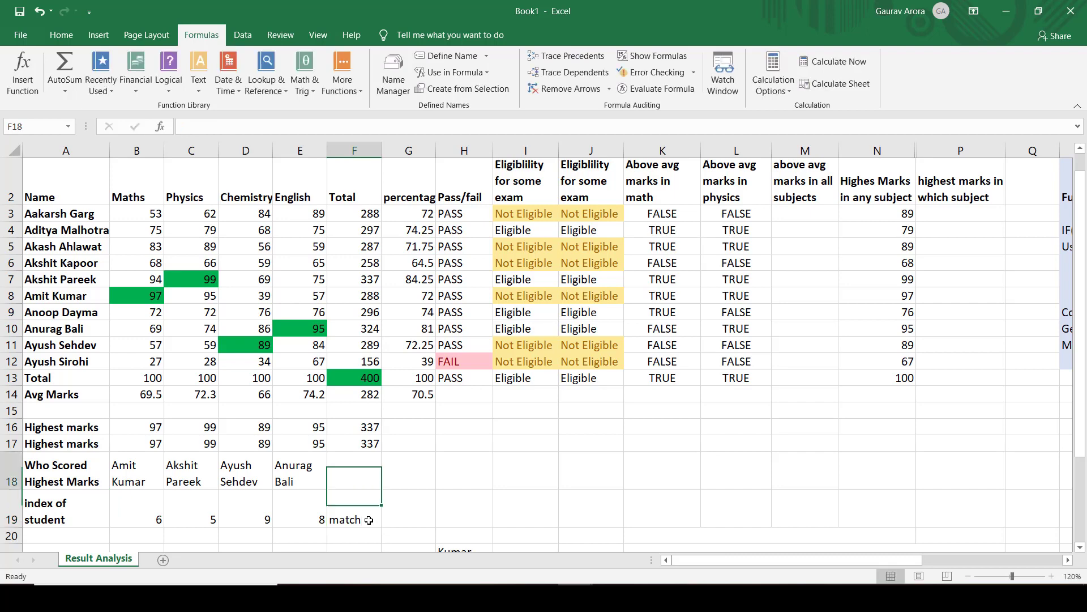
type("inde")
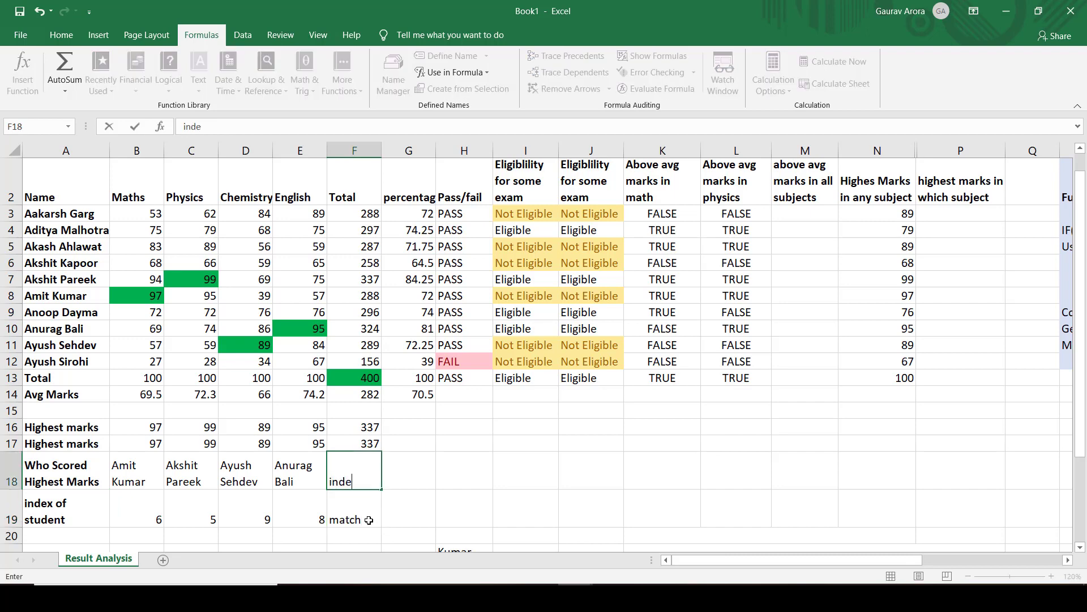
type("x and match")
key("Return")
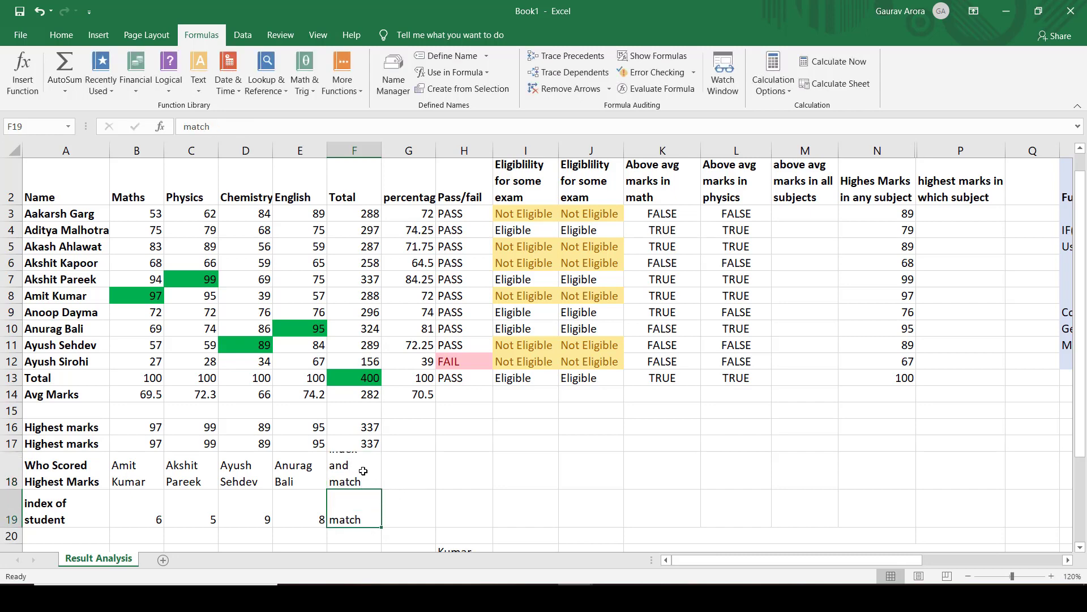
Step: Check the notes in F18:F19 against the INDEX formula in B18 and the MATCH formula in B19
left_click_drag(363, 470, 368, 518)
left_click(457, 482)
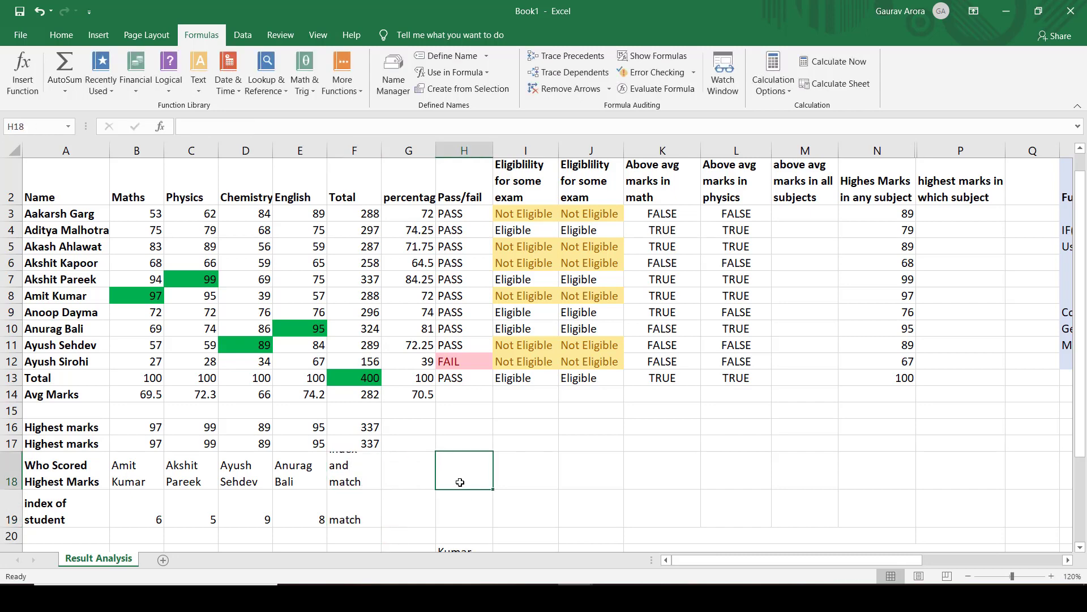
left_click(139, 478)
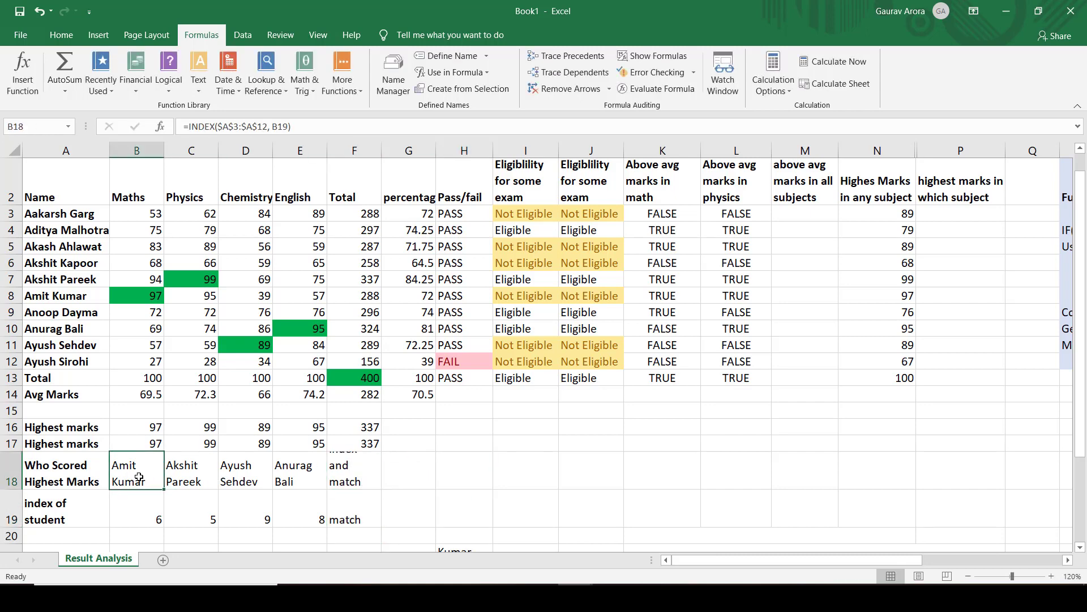
left_click(136, 508)
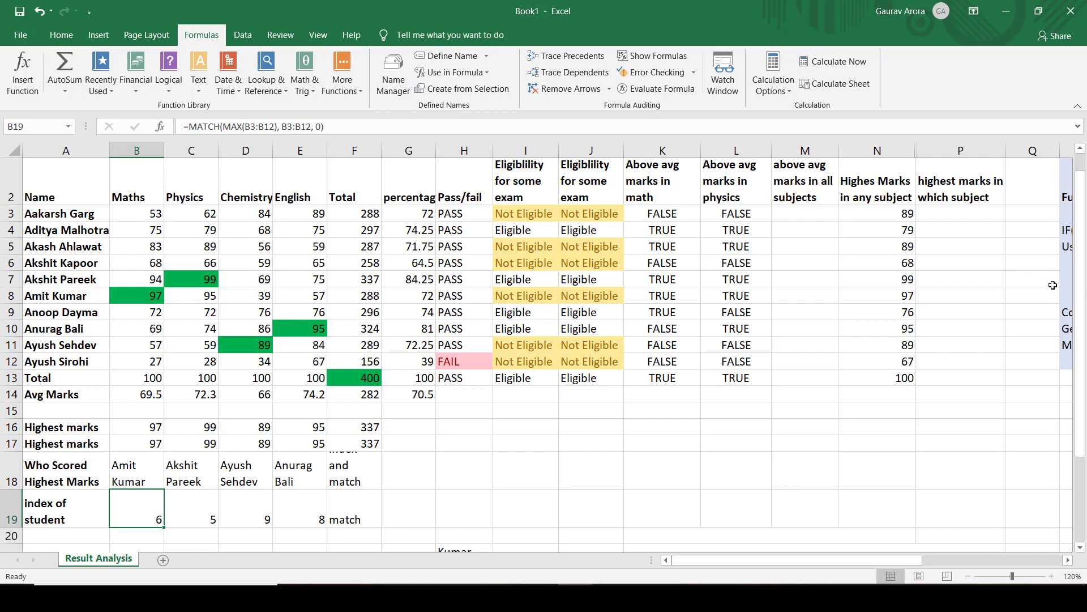
Step: Join the first two student names with text in H18 using =A3 & A4 & " are friends "
left_click(484, 497)
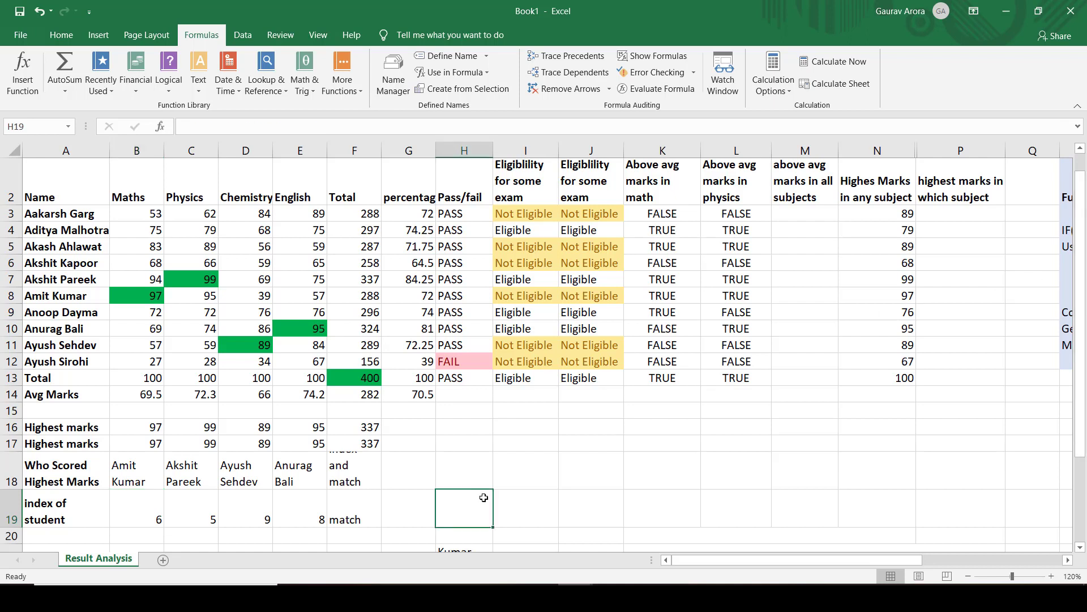
key("Up")
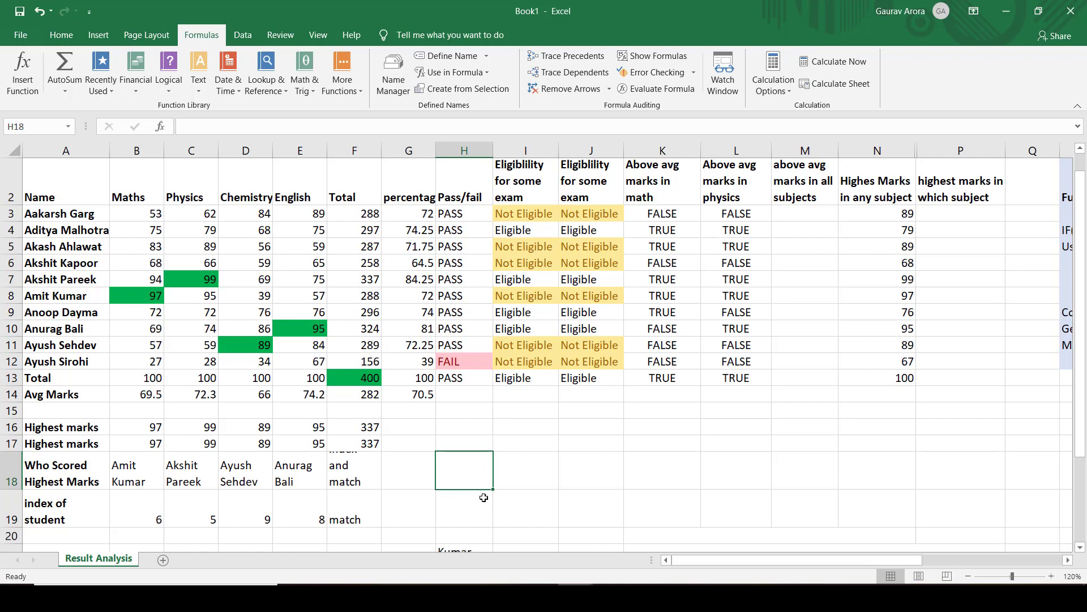
type("=")
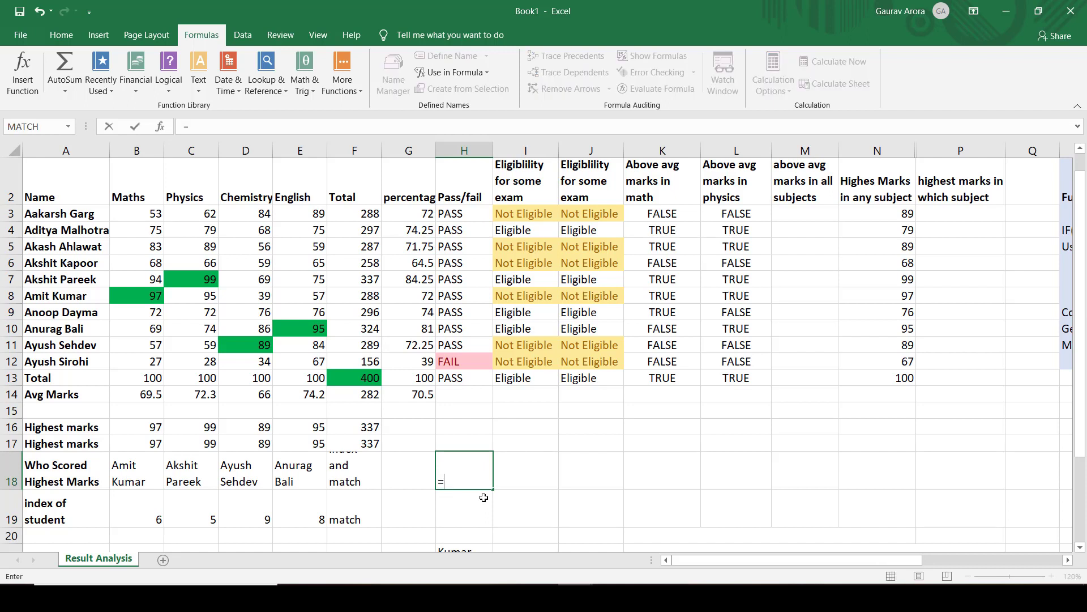
left_click(89, 215)
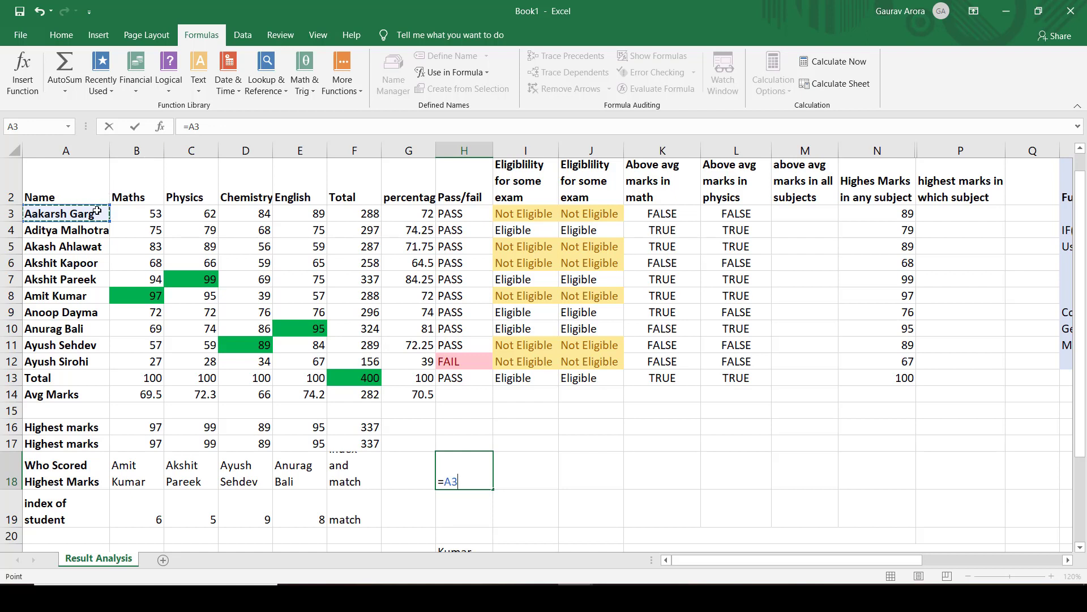
left_click(221, 125)
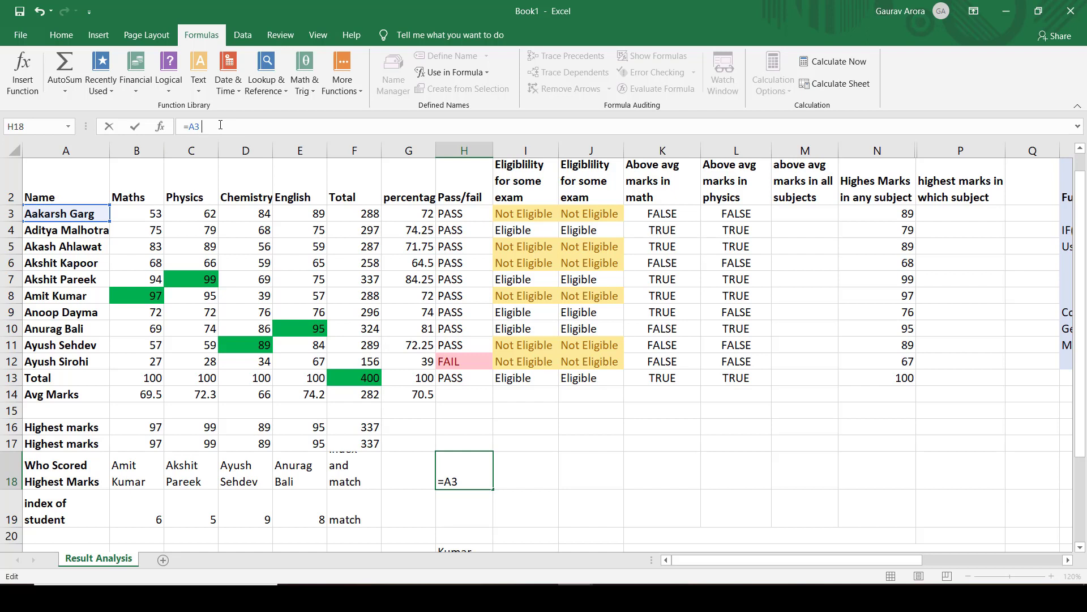
type("&")
left_click(82, 233)
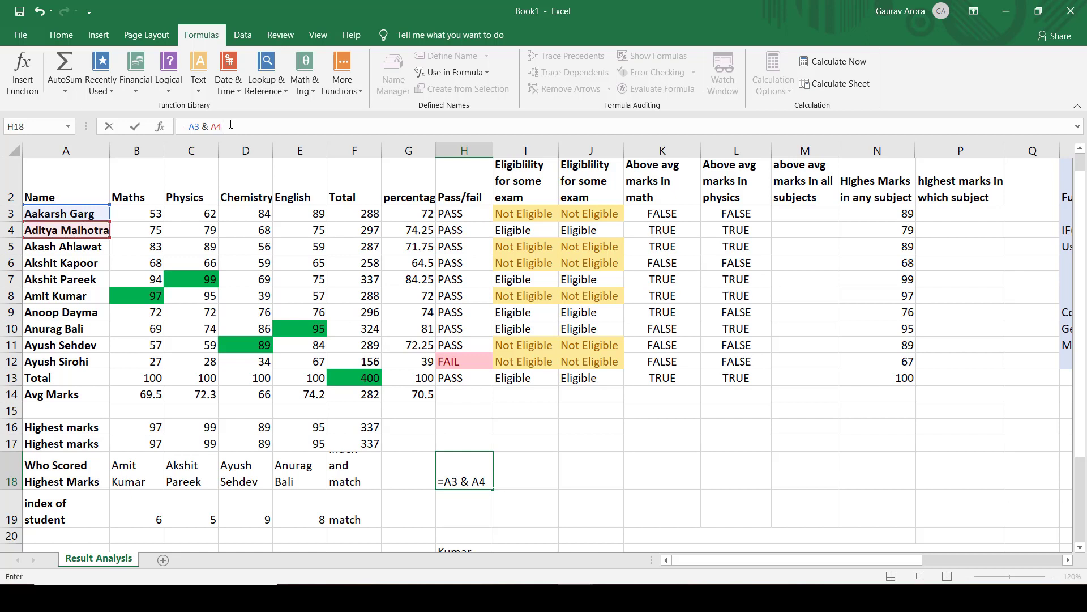
left_click(230, 125)
type("&")
type(" are")
type(" freinds")
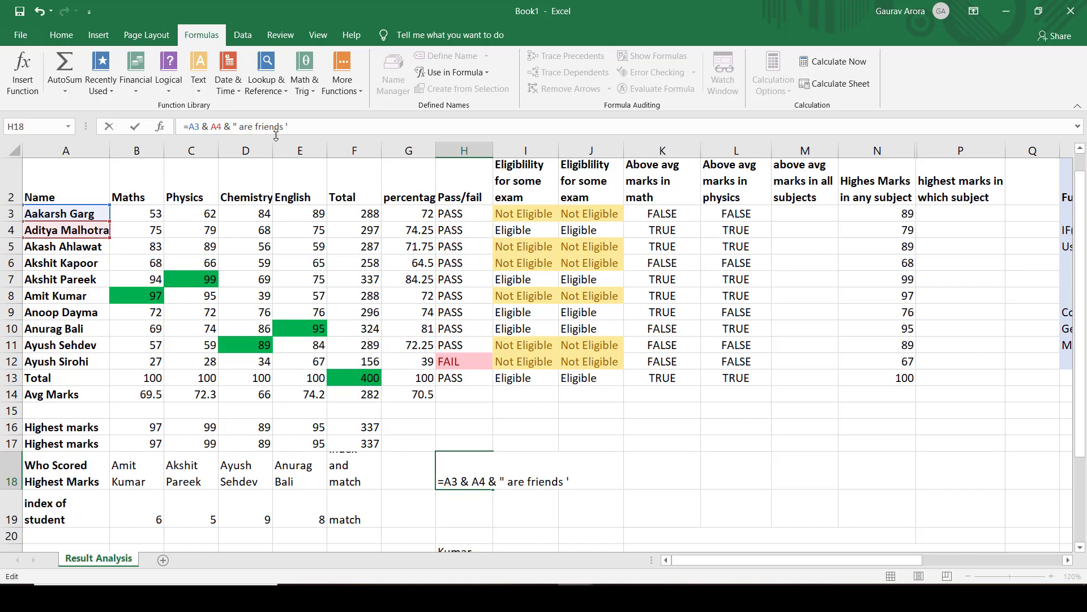
key("BackSpace")
key("Return")
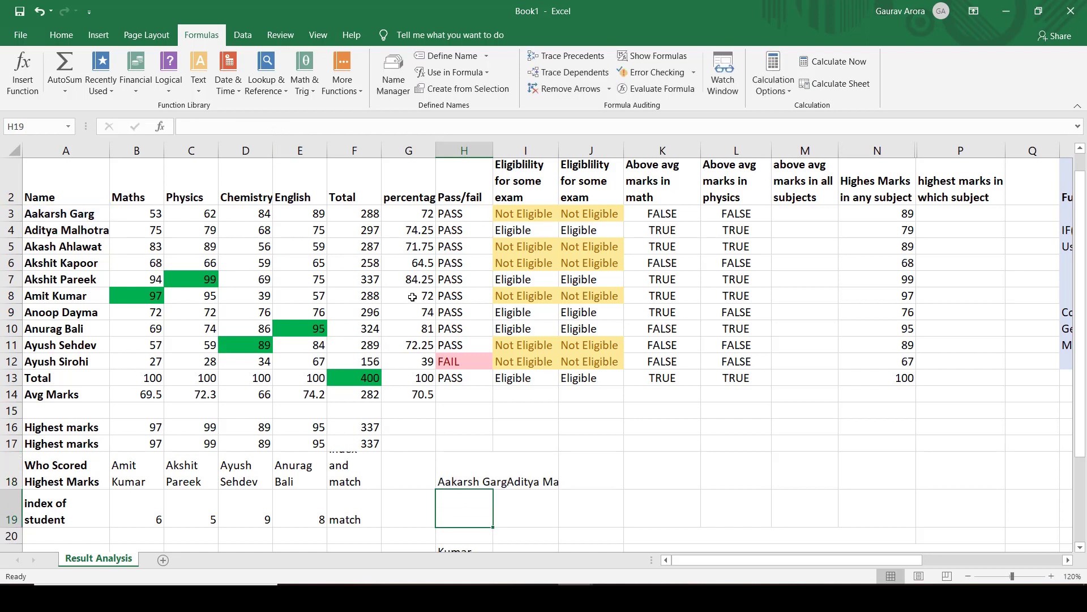
Step: Wrap the text in H18 and widen column H so the joined sentence fits on two lines
left_click(463, 480)
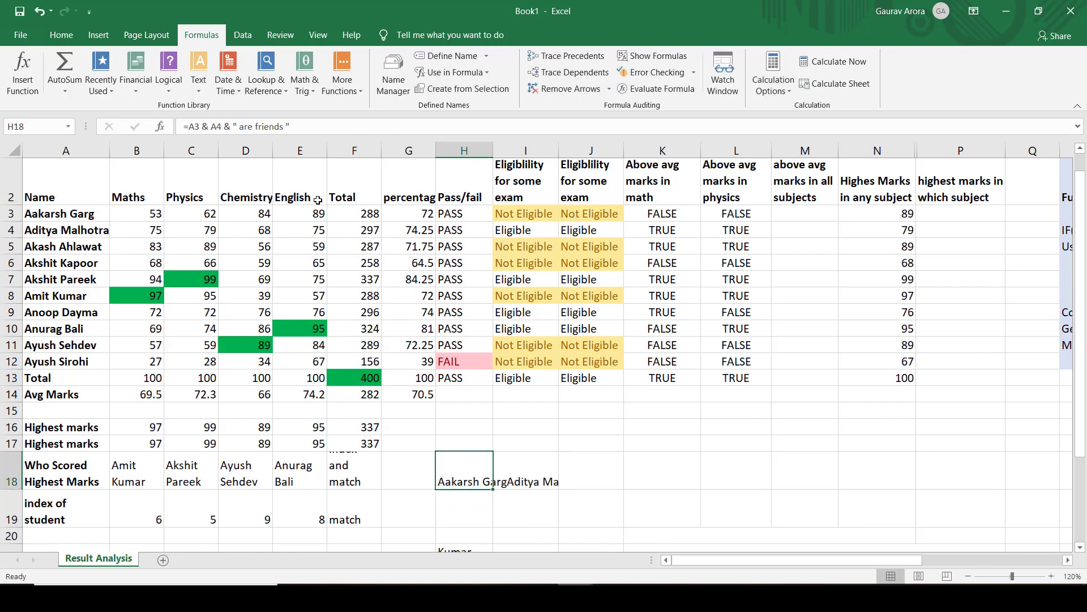
left_click(61, 35)
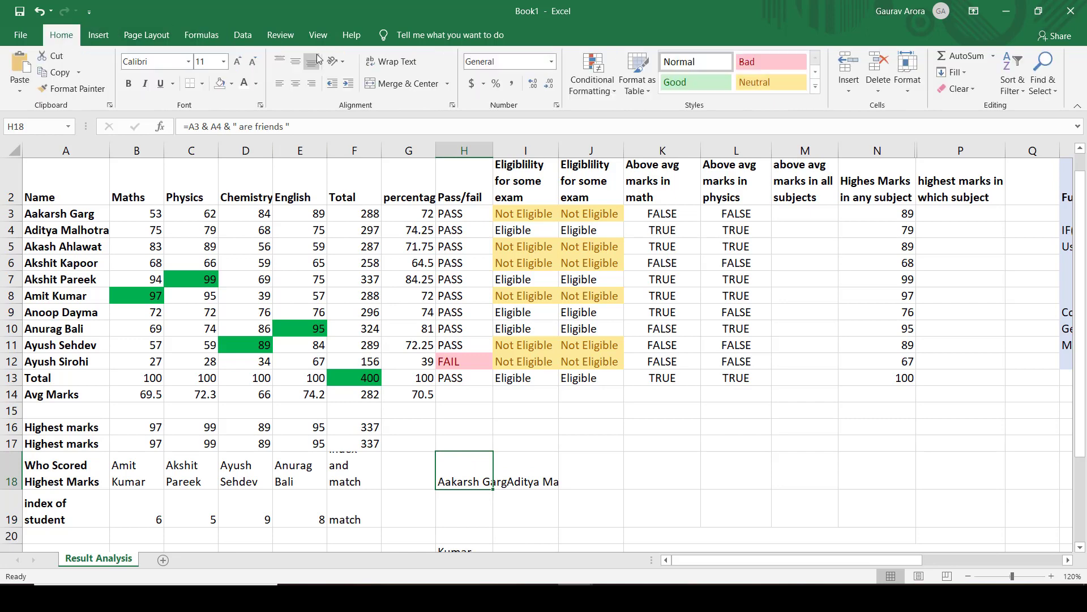
left_click(390, 61)
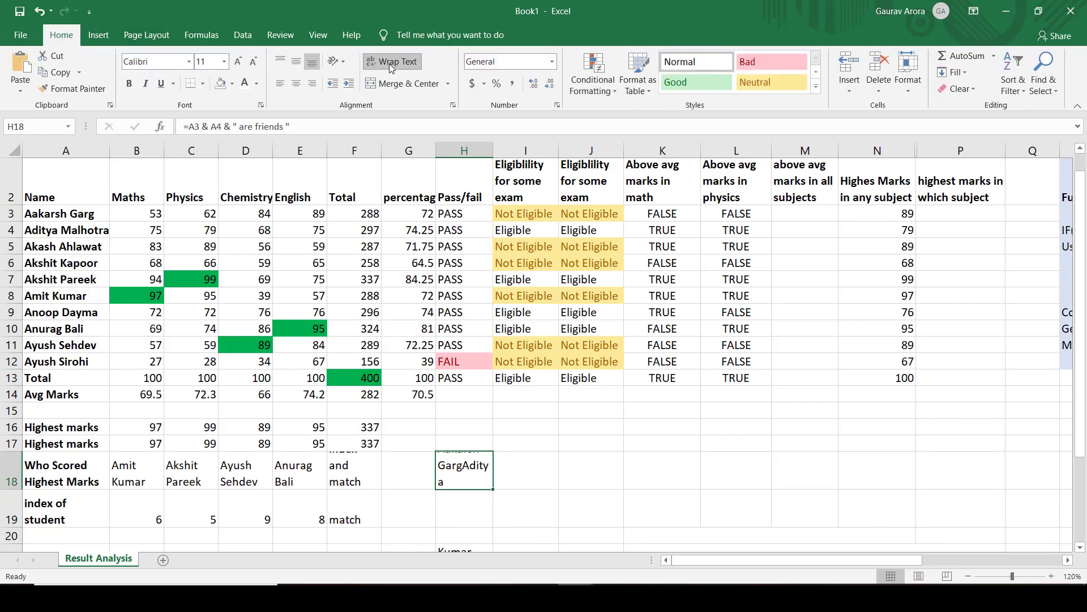
double_click(493, 148)
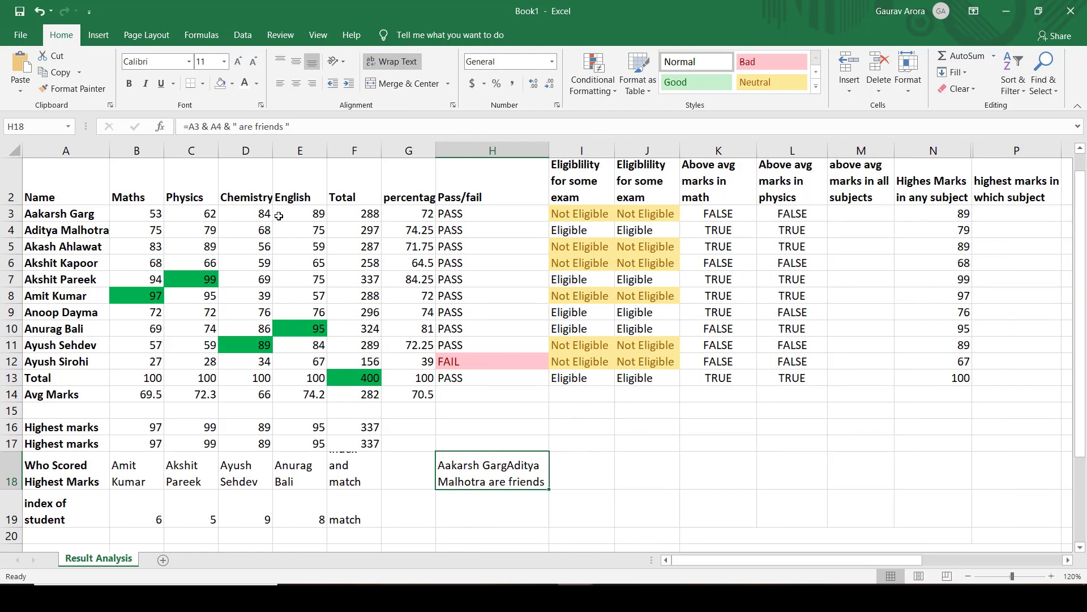
Step: Insert " and " between the two names in H18, making =A3 & " and " & A4 & " are friends ", and widen column H slightly
left_click(210, 126)
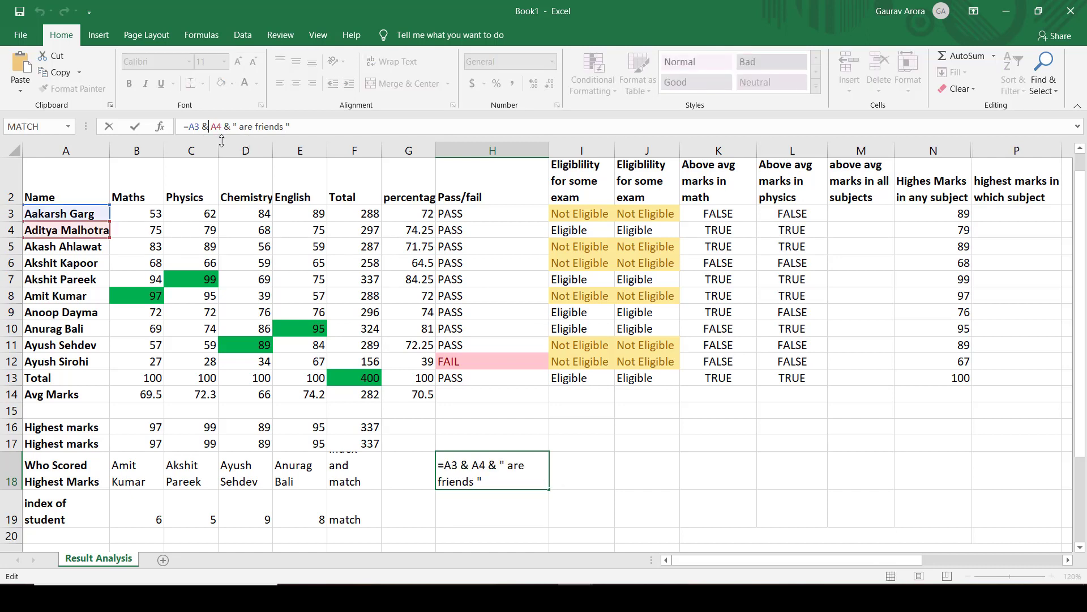
type("& ")
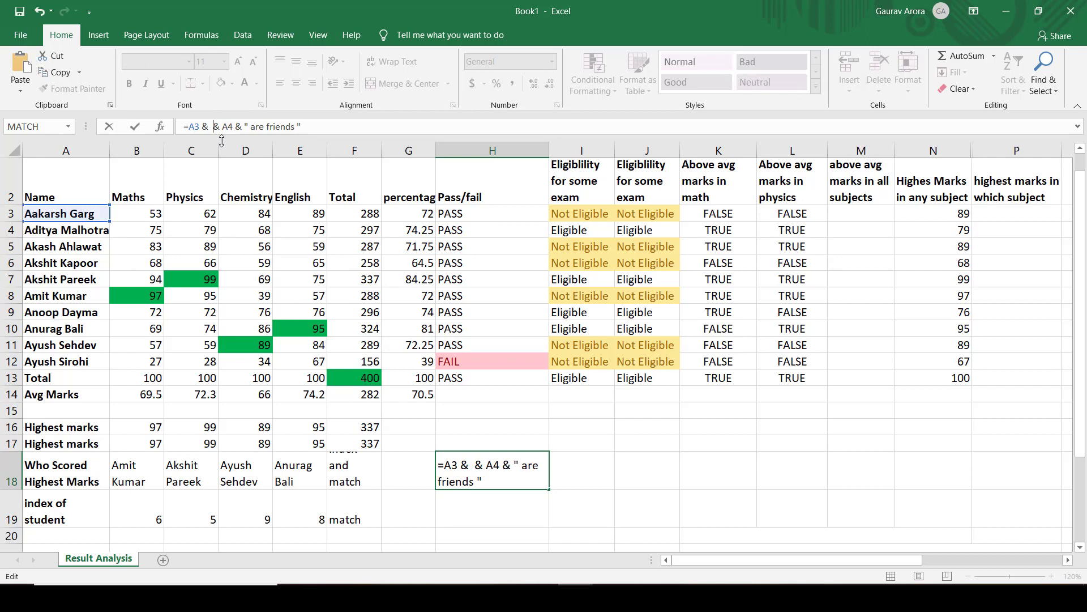
type(" \"")
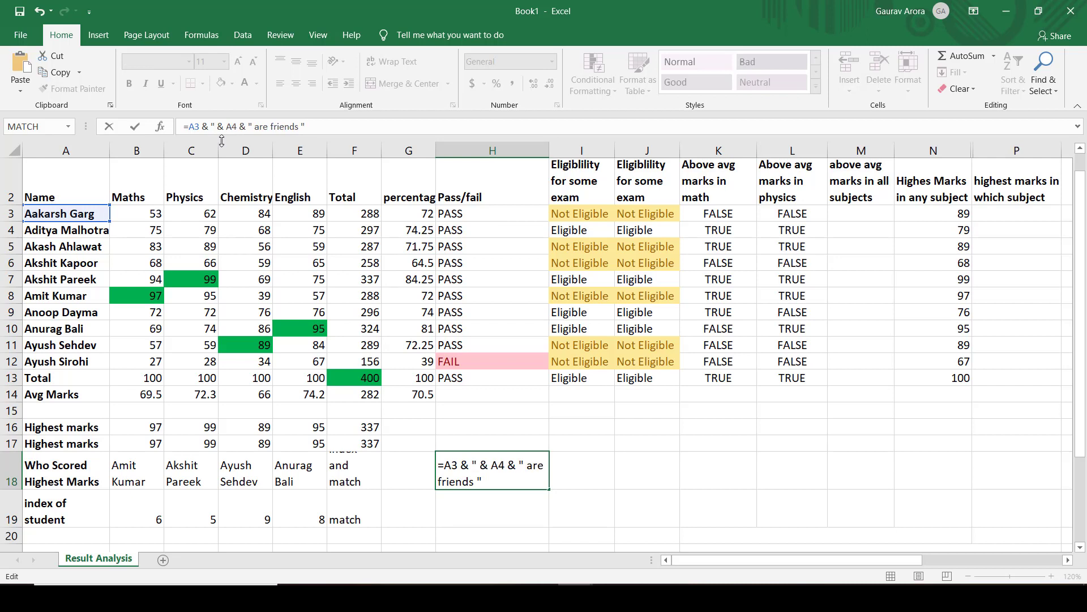
type("and\"")
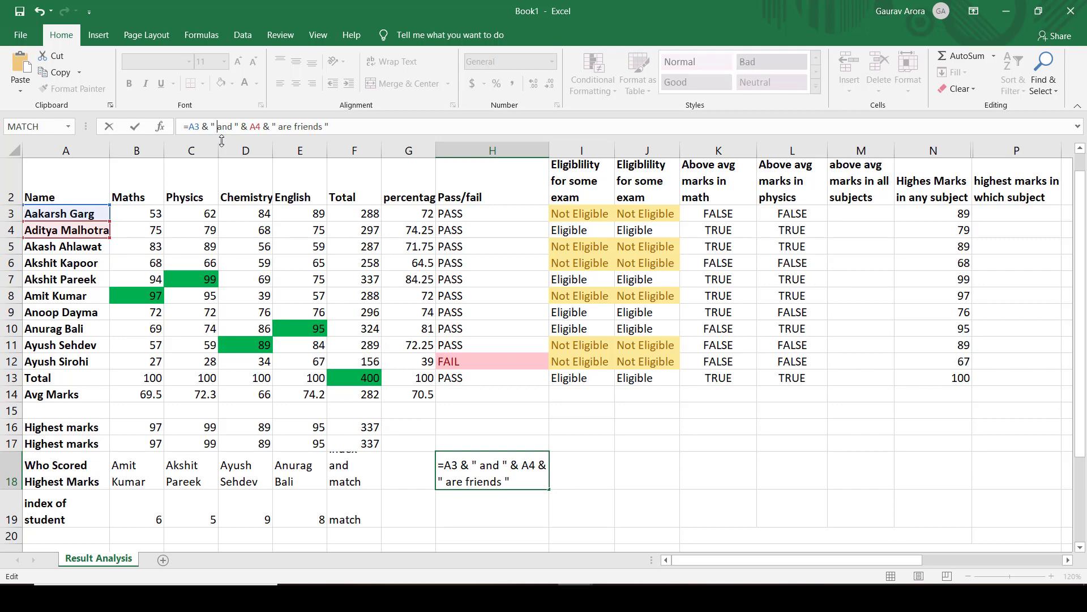
key("ctrl+Return")
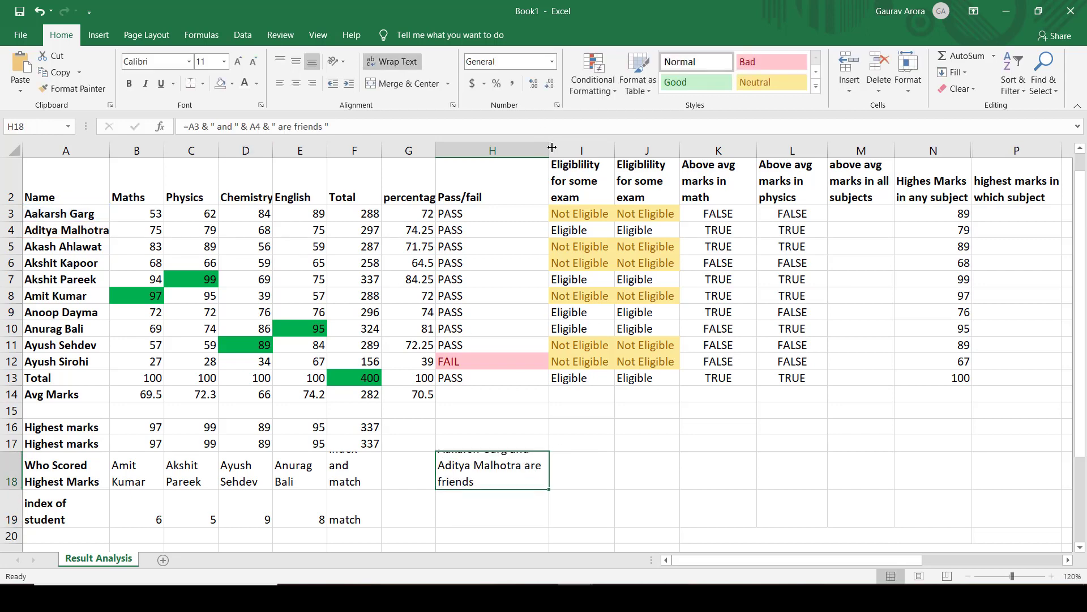
left_click_drag(549, 151, 570, 150)
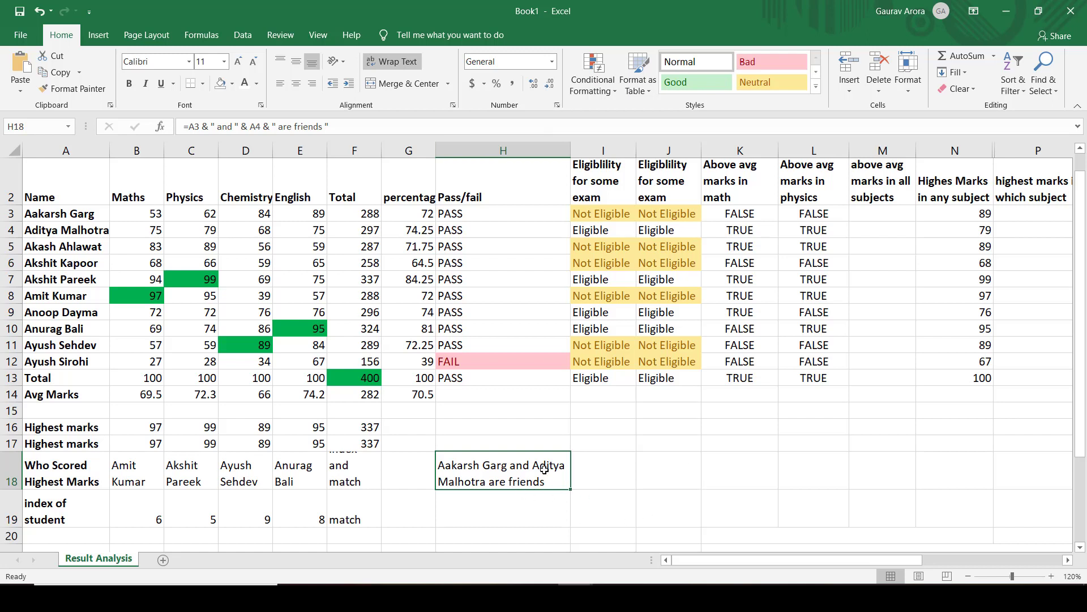
Step: Begin a formula in B21 that joins the Maths top scorer with text and marks, =B18 & " has scored " & B17
left_click_drag(1083, 322, 1082, 396)
left_click(62, 493)
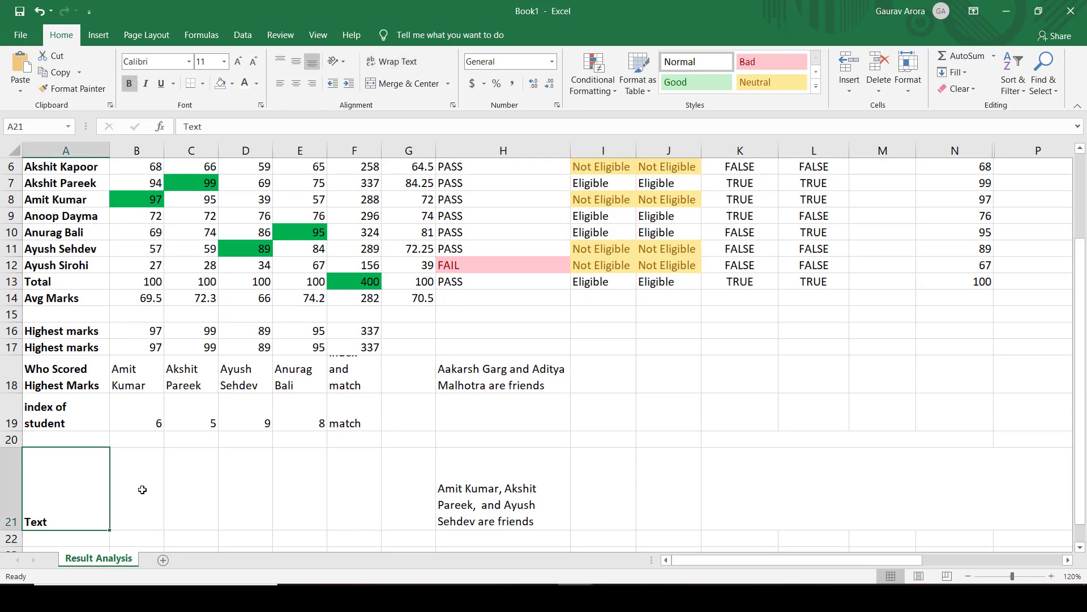
left_click(142, 490)
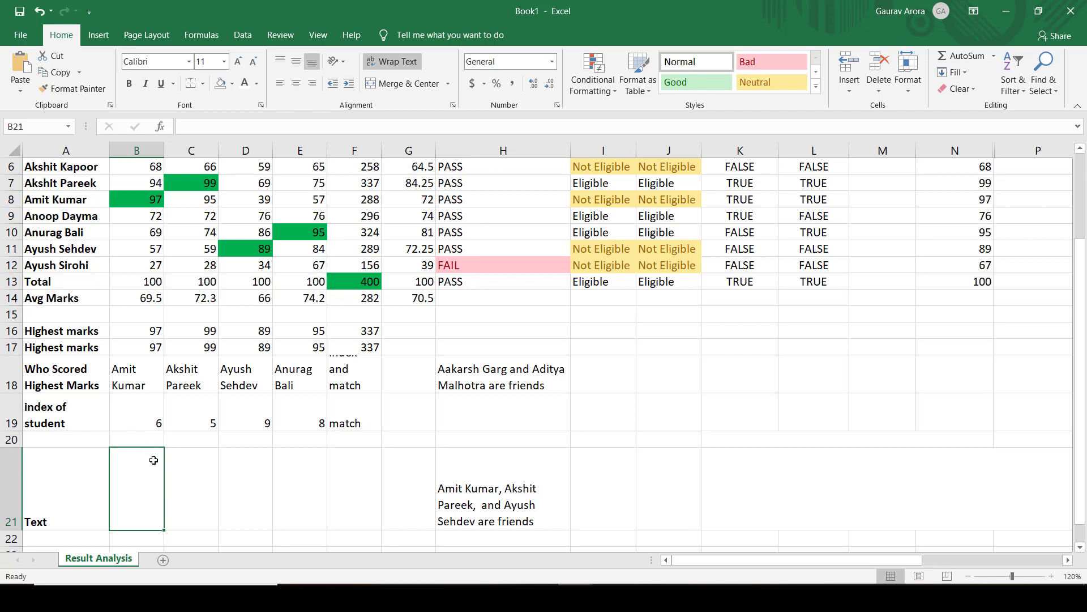
type("=")
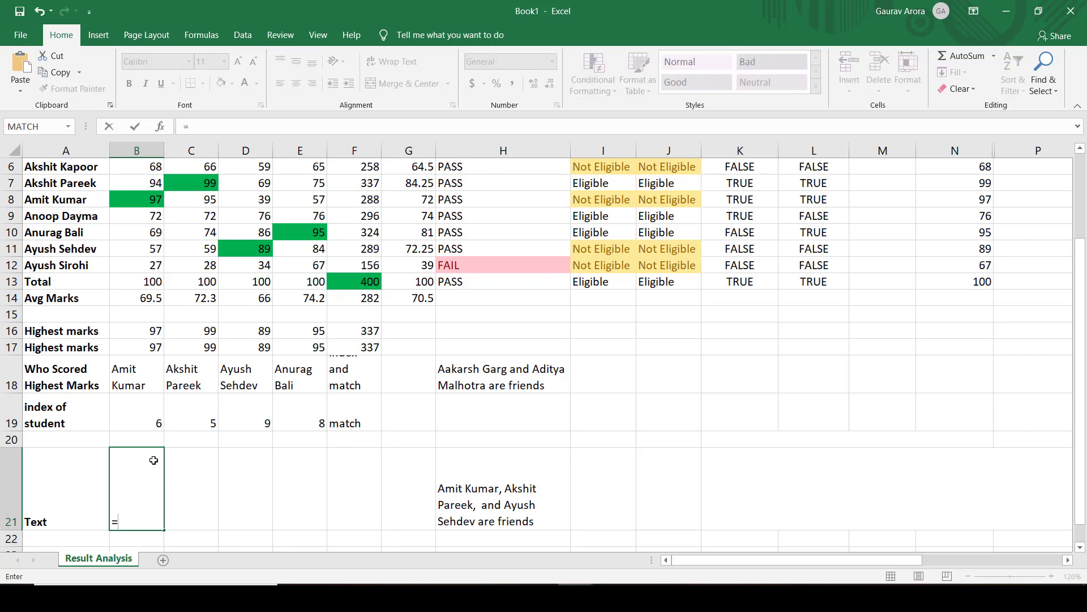
left_click(131, 385)
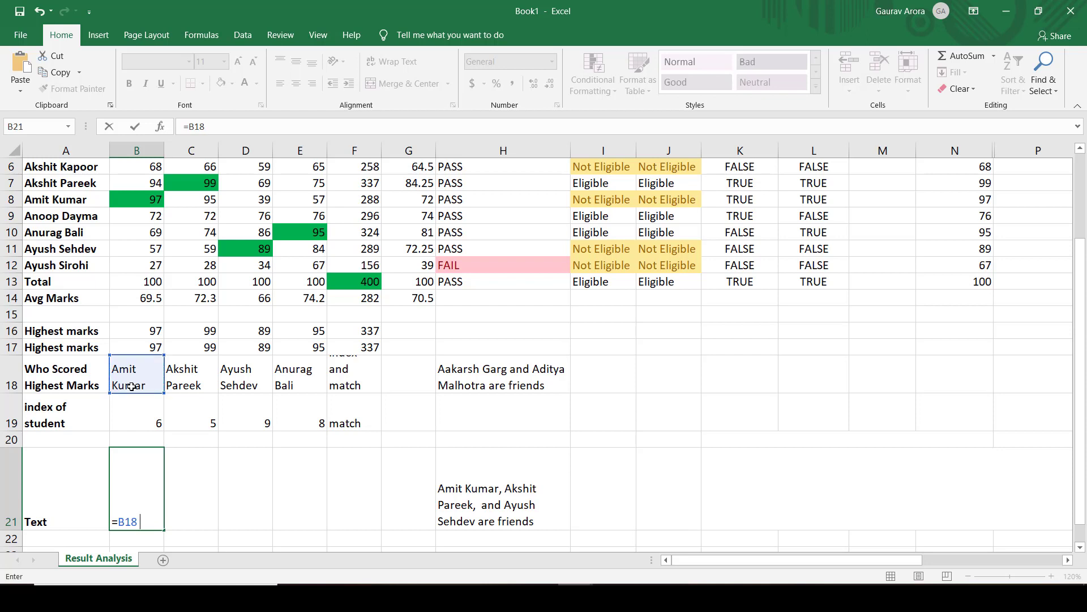
type("& \" has scoreed")
key("BackSpace")
key("BackSpace")
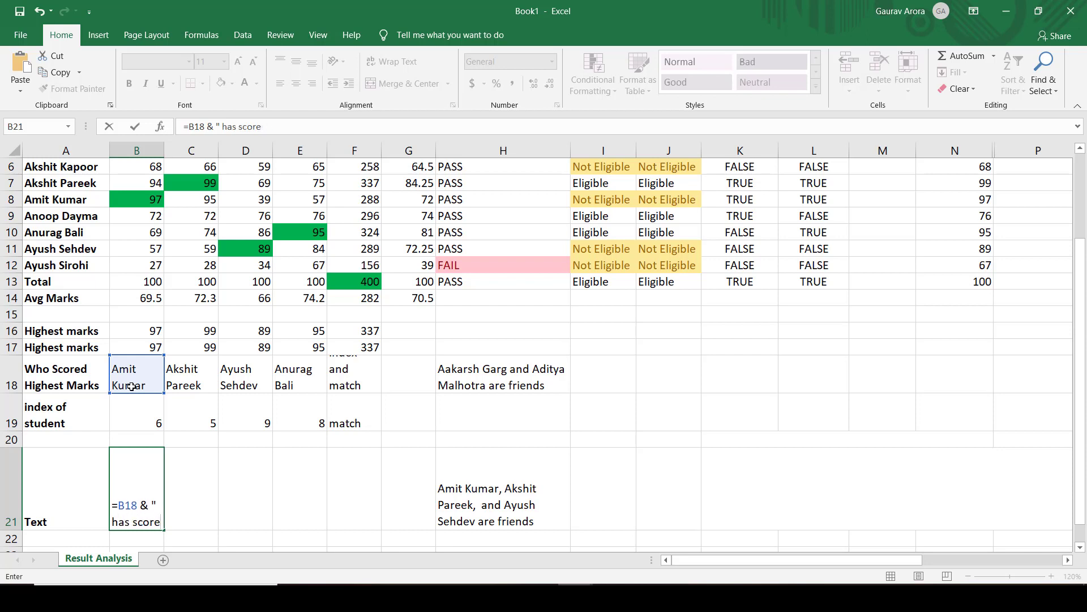
type("d ")
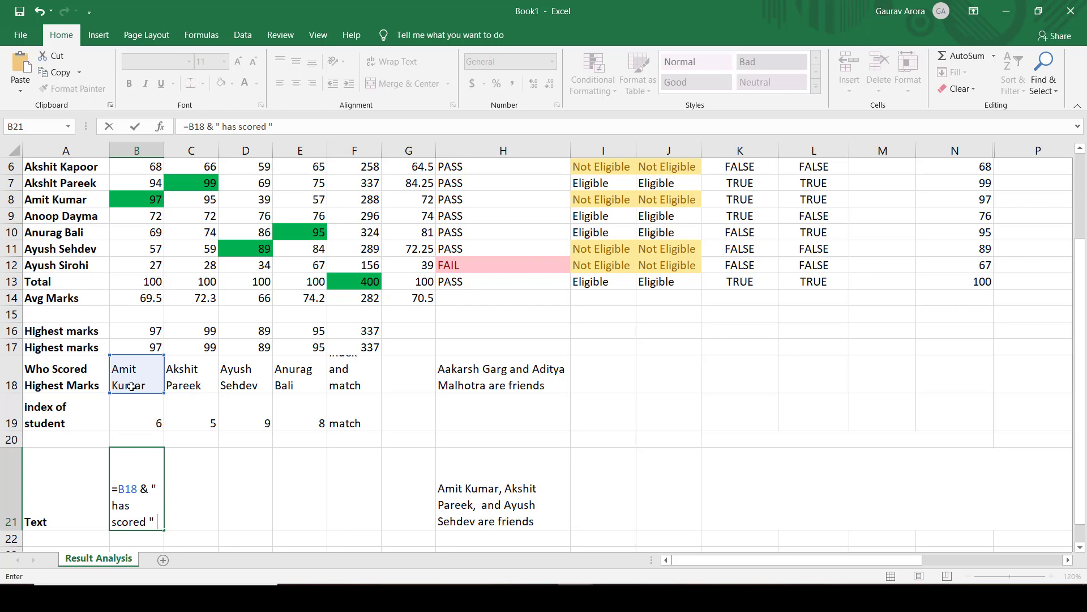
type("\" &")
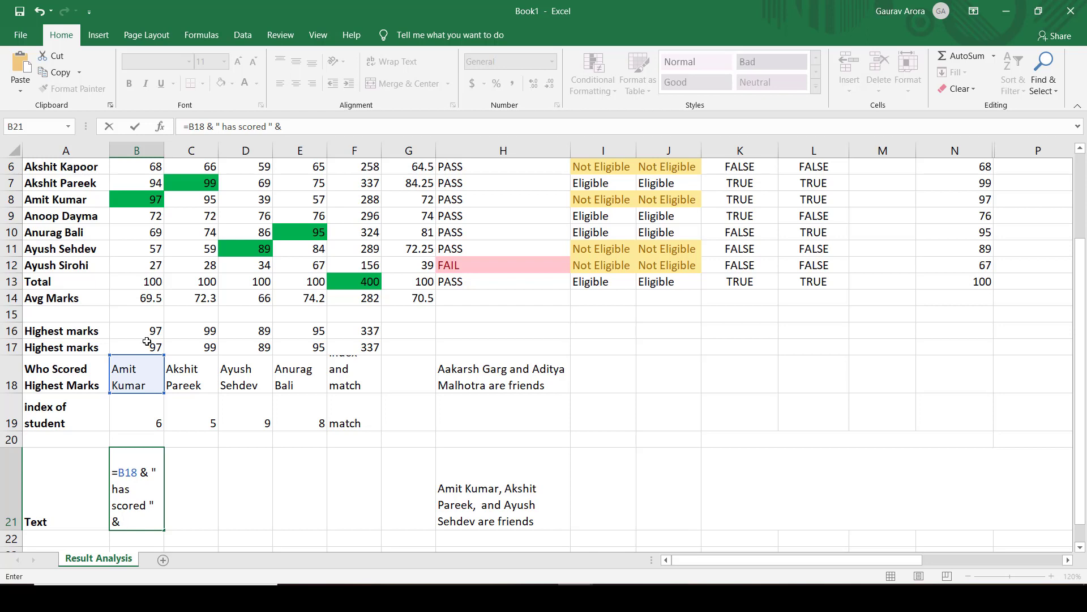
left_click(146, 344)
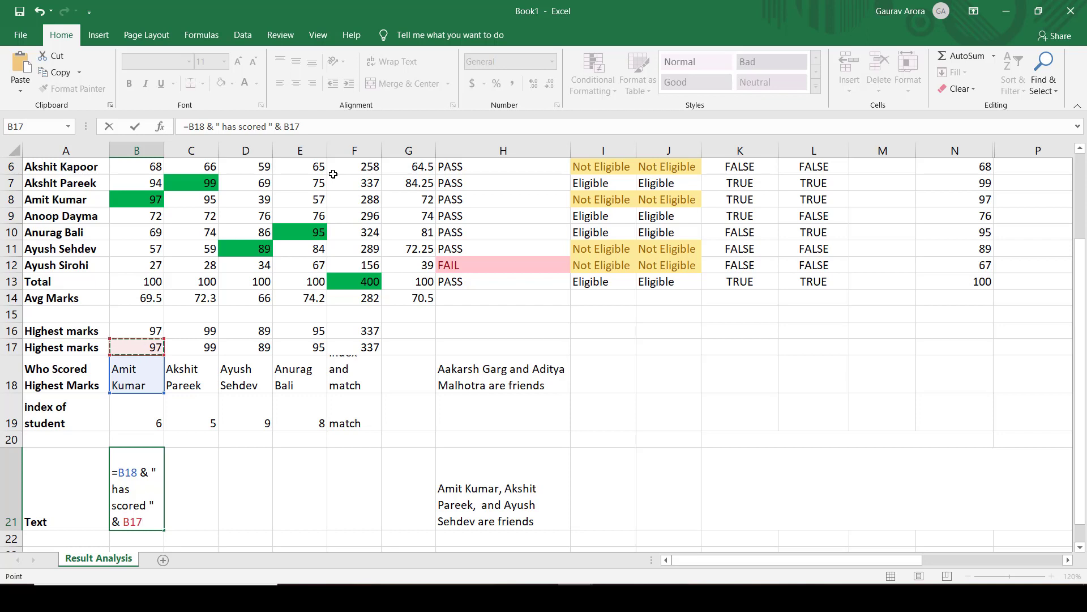
Step: Complete the B21 formula with & " in " & B2 and fill it across to E21
left_click(314, 128)
type("&i")
key("BackSpace")
type("i")
key("BackSpace")
type("\" in")
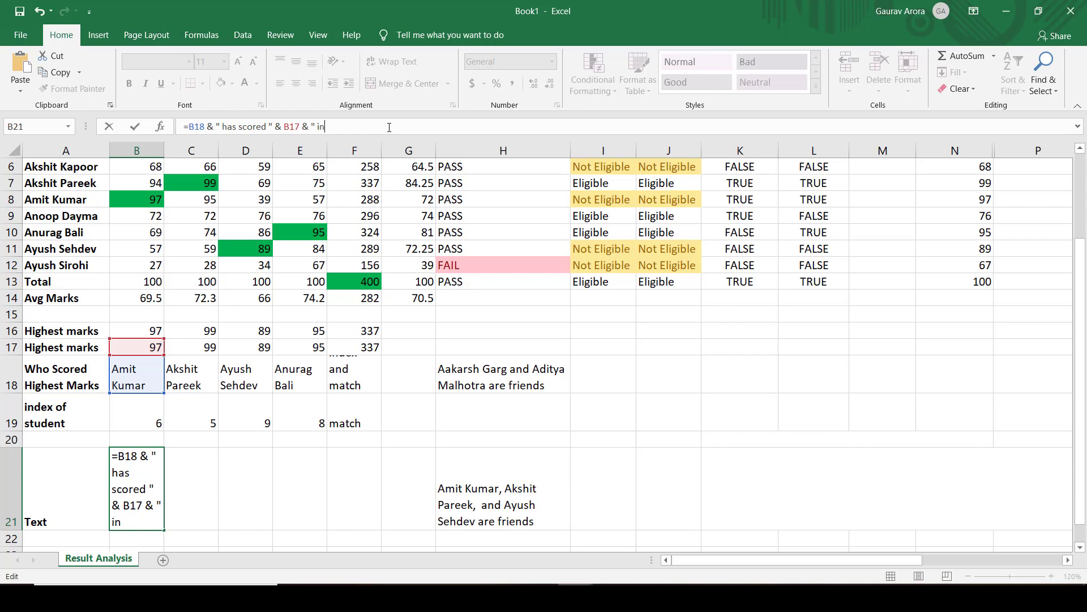
type(" \" &")
left_click_drag(1083, 244, 1072, 180)
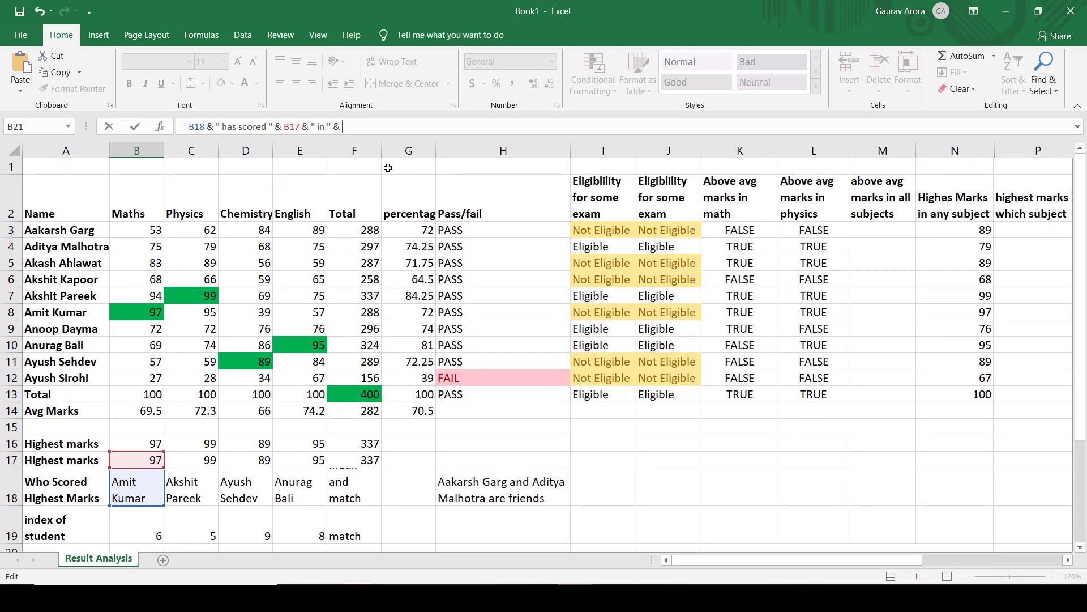
left_click(146, 205)
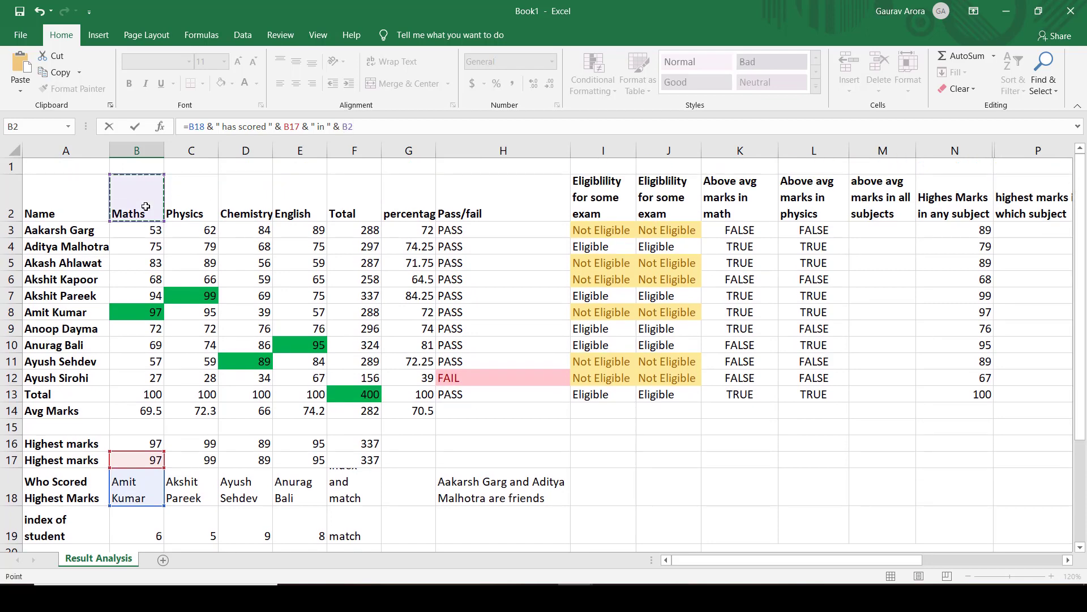
key("Return")
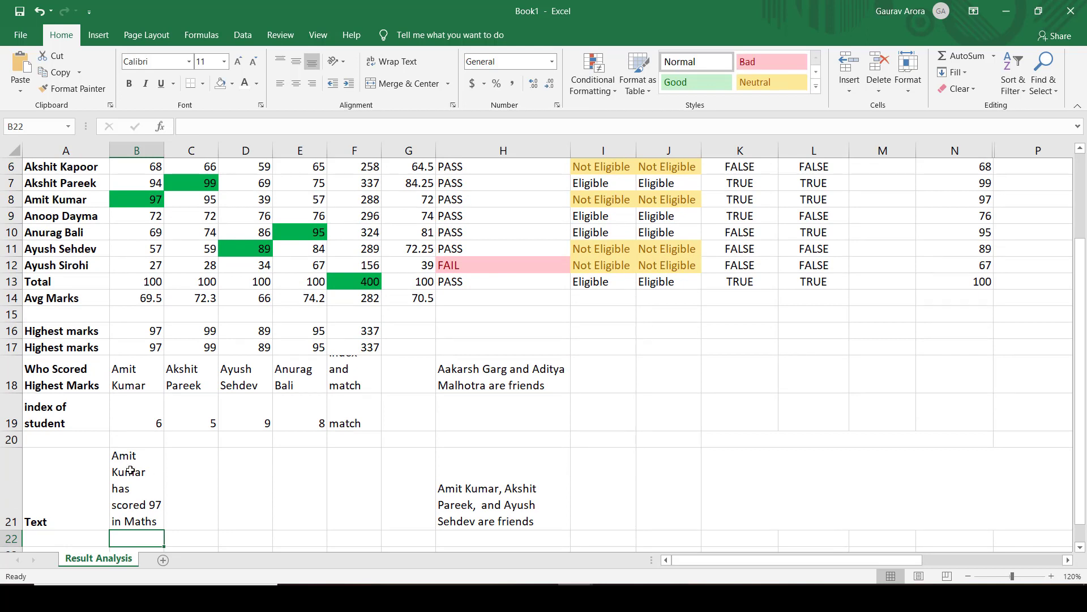
left_click(153, 512)
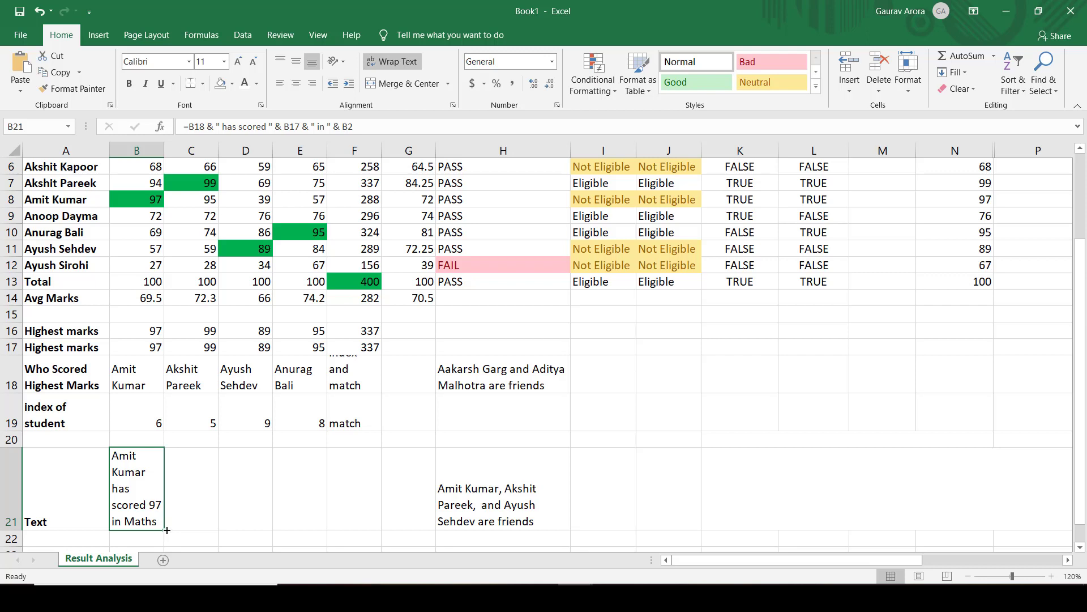
left_click_drag(165, 530, 325, 516)
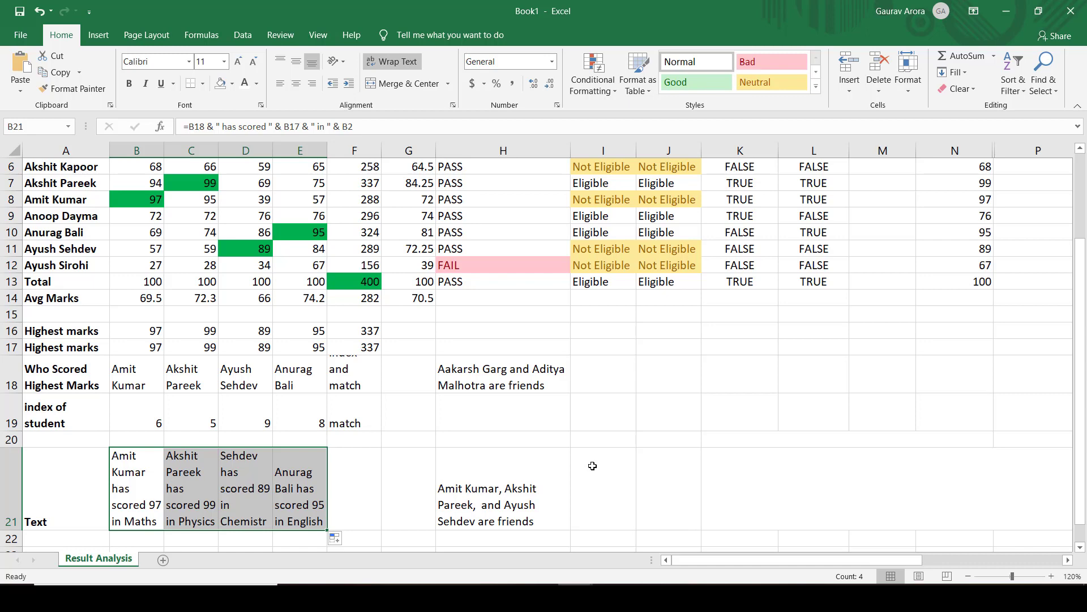
Step: Review the results sheet, including the empty column for highest marks in which subject and the Functions Used list
left_click_drag(1079, 343, 1082, 270)
scroll(396, 454, "down", 1)
left_click(573, 468)
left_click_drag(1085, 286, 1084, 273)
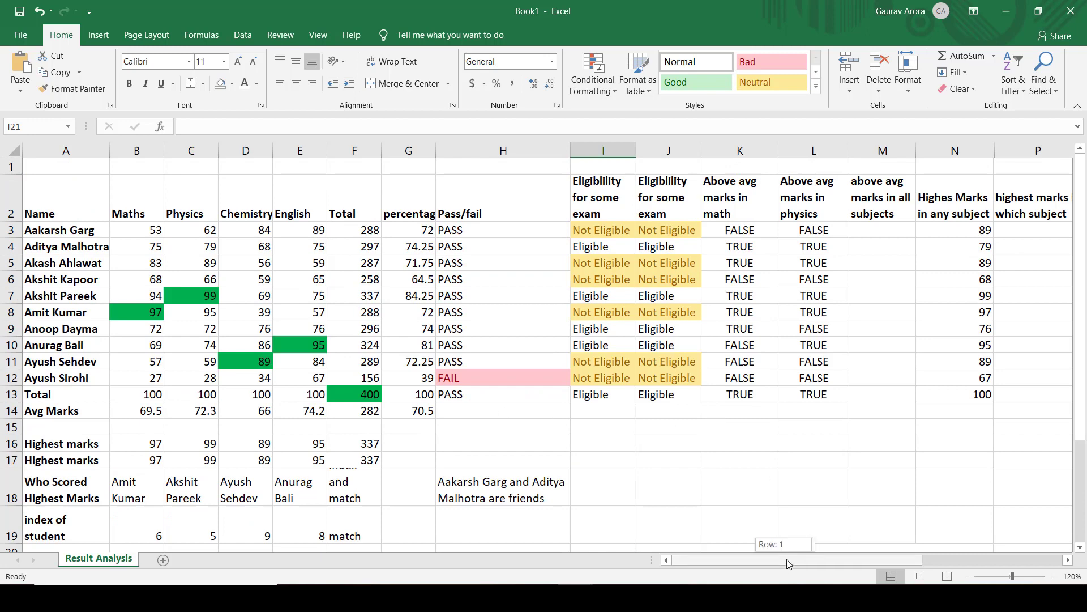
left_click_drag(787, 559, 843, 561)
left_click_drag(813, 230, 815, 391)
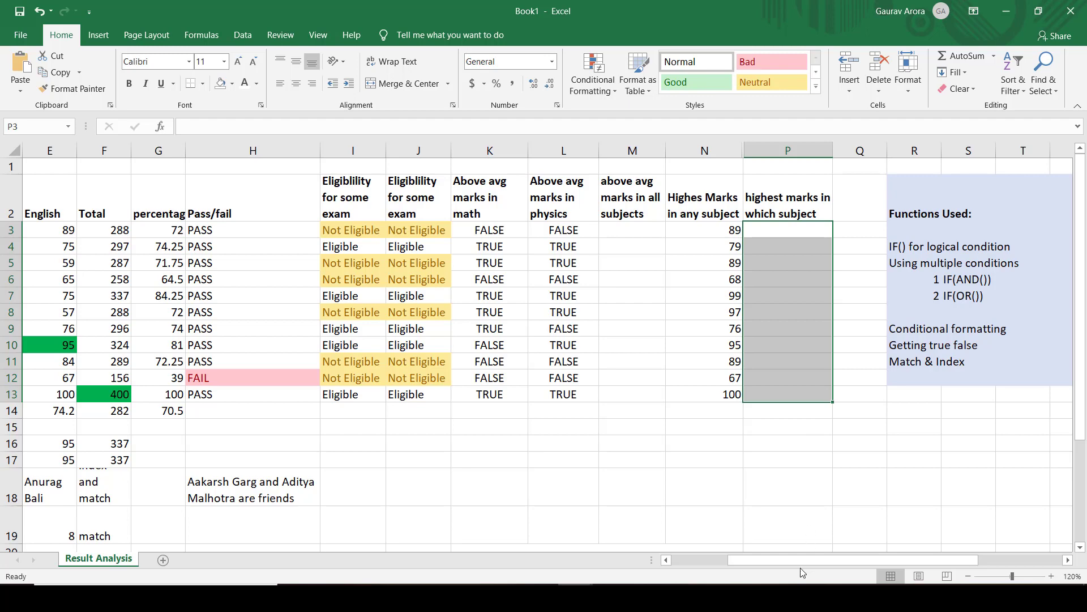
left_click_drag(801, 560, 847, 551)
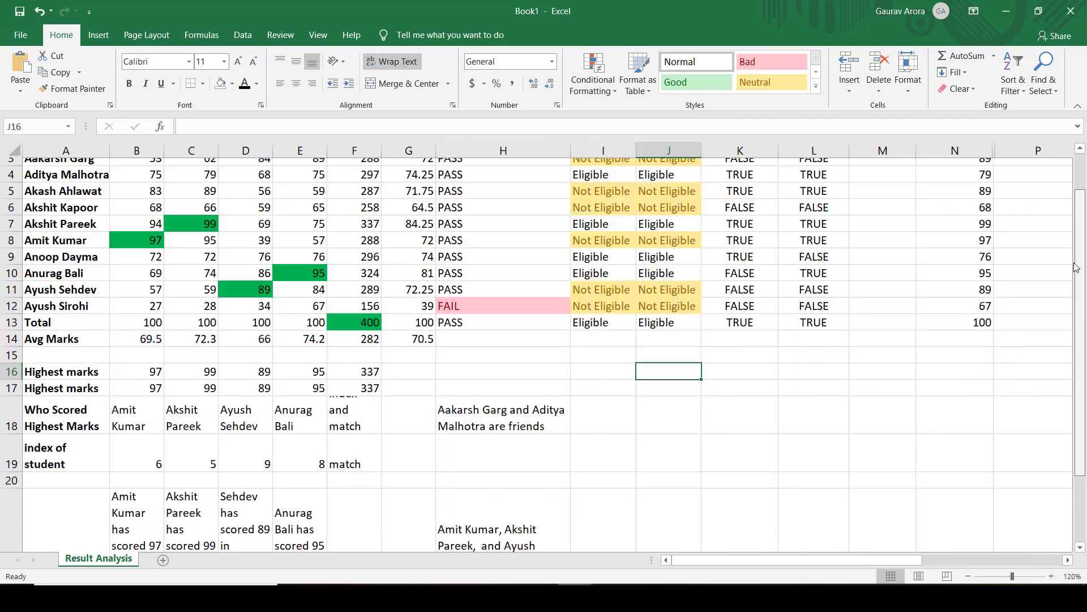
Step: List the functions used in J16:J19 as sum, >=, if, and if(and) & if(or)
scroll(767, 377, "up", 2)
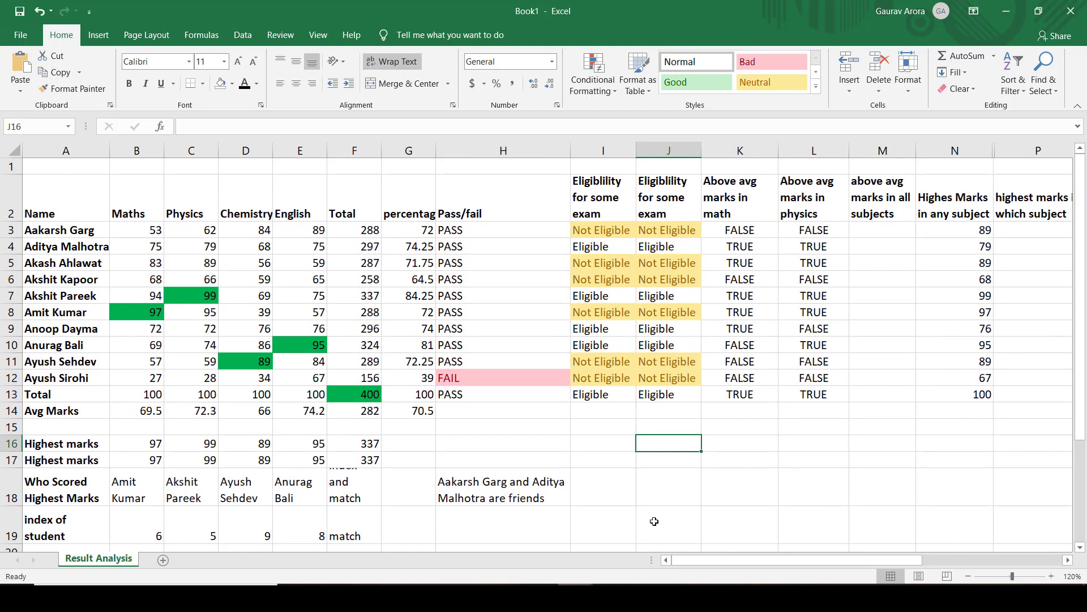
type("sum")
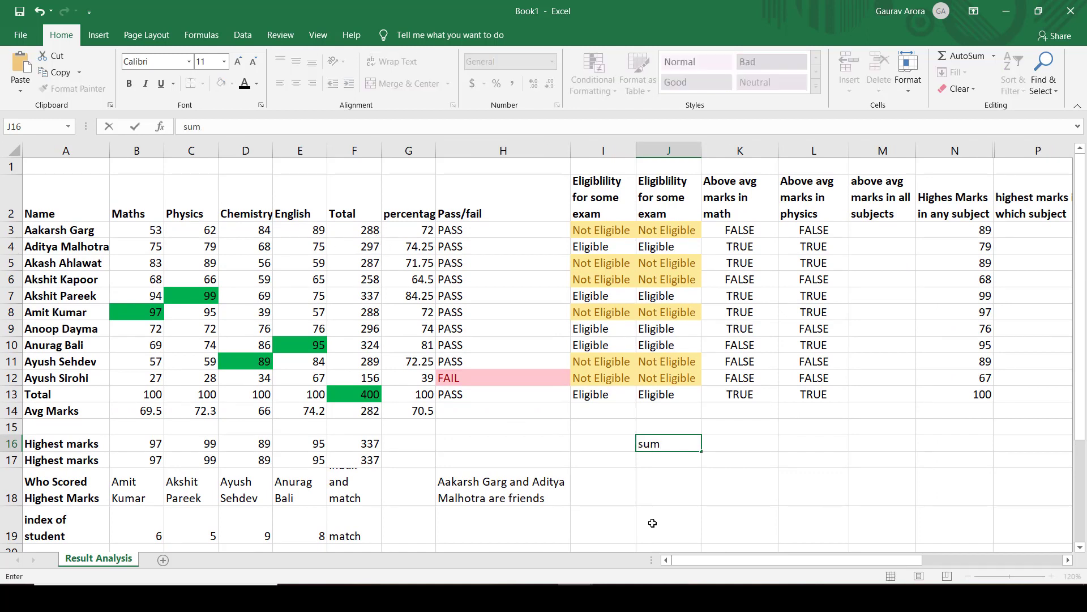
key("Return")
type(">=")
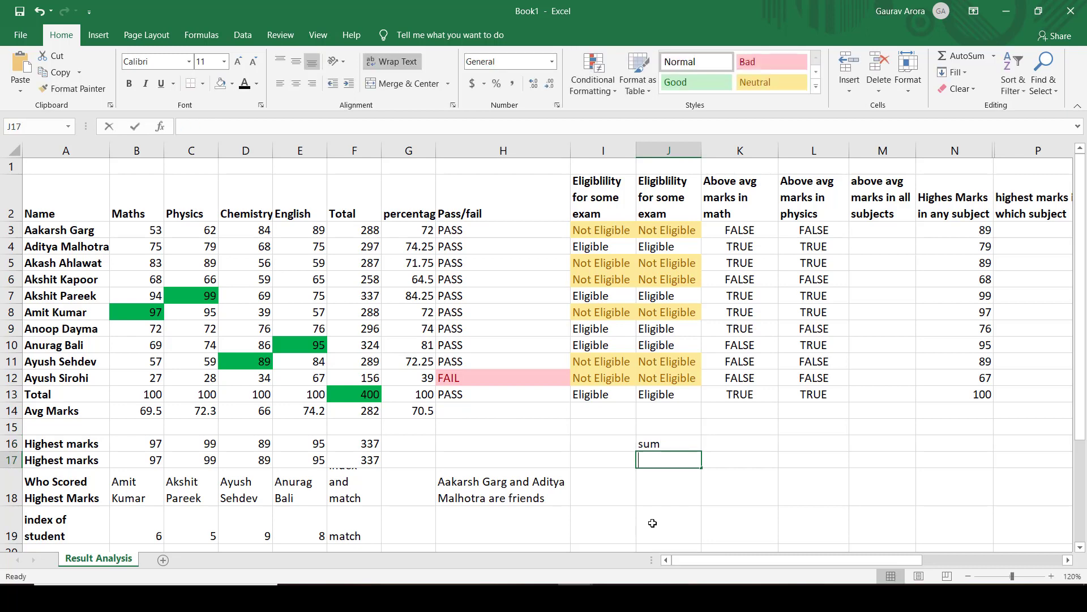
key("Return")
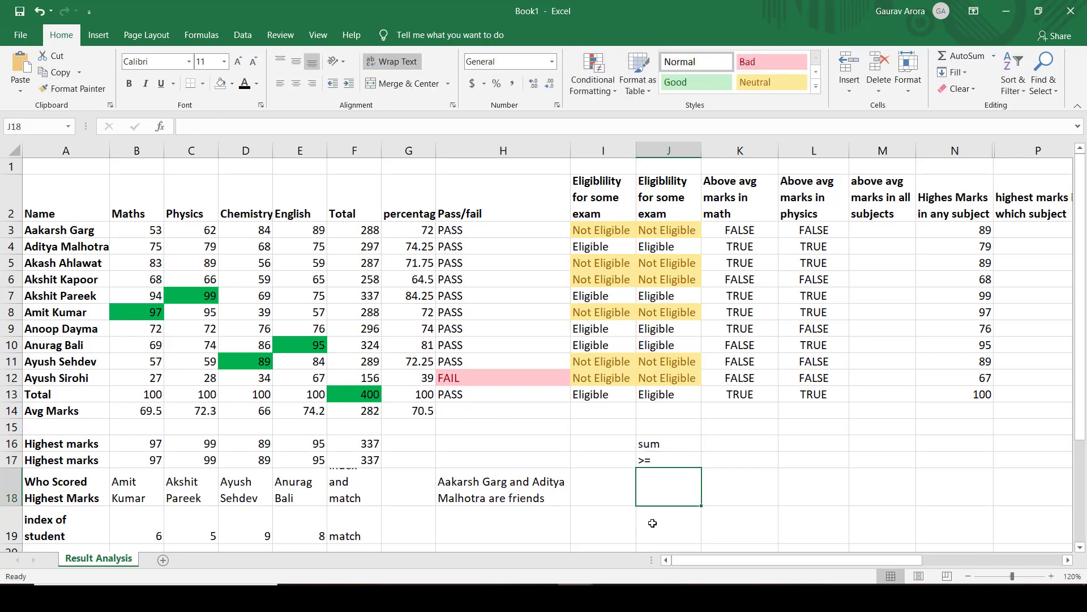
type("if")
key("Return")
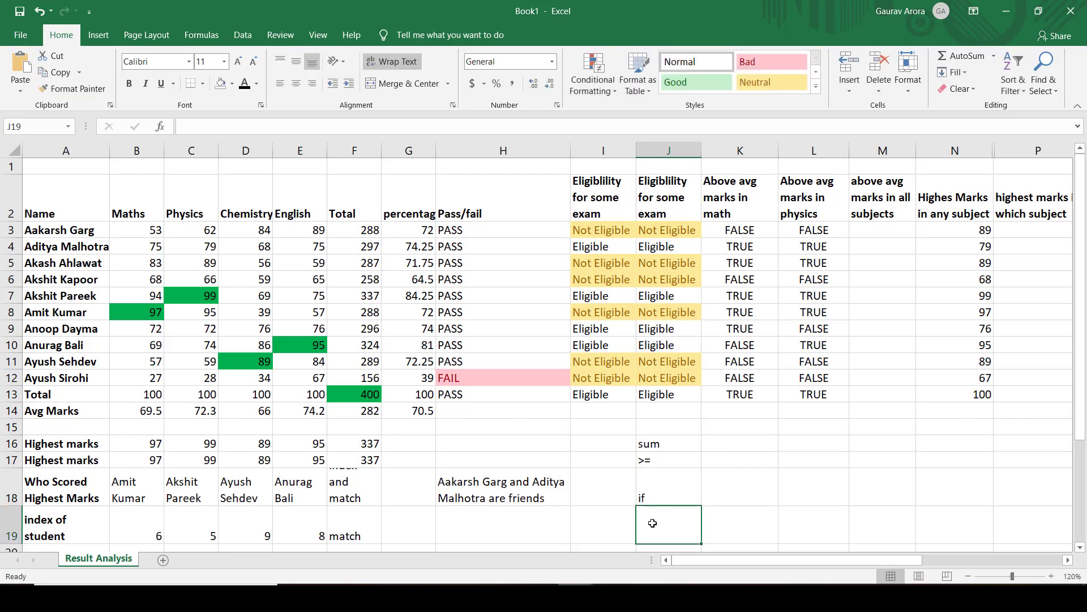
type("if")
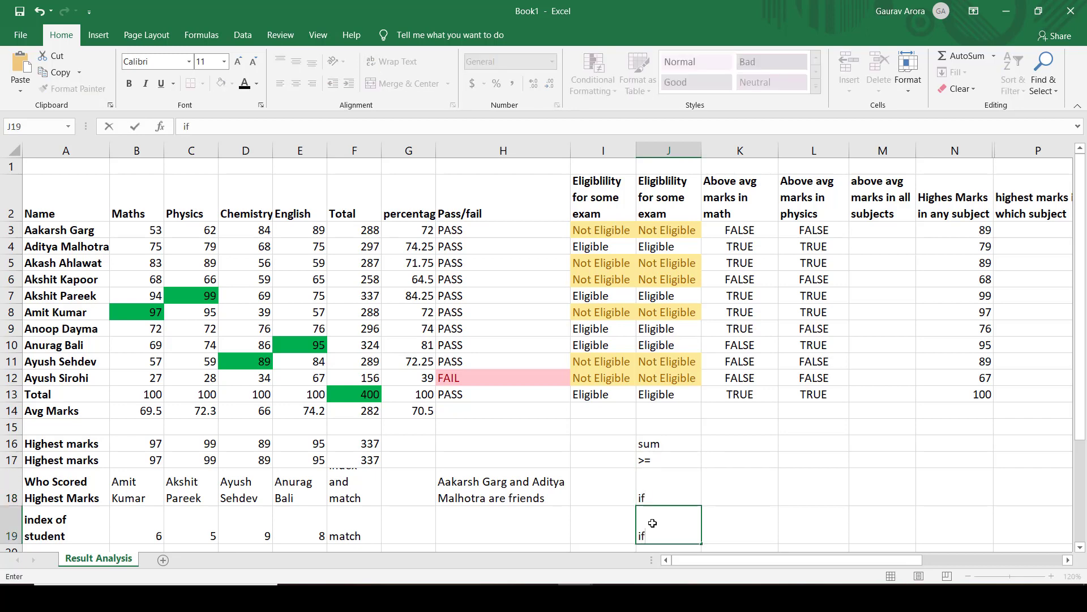
type("(and) & if(")
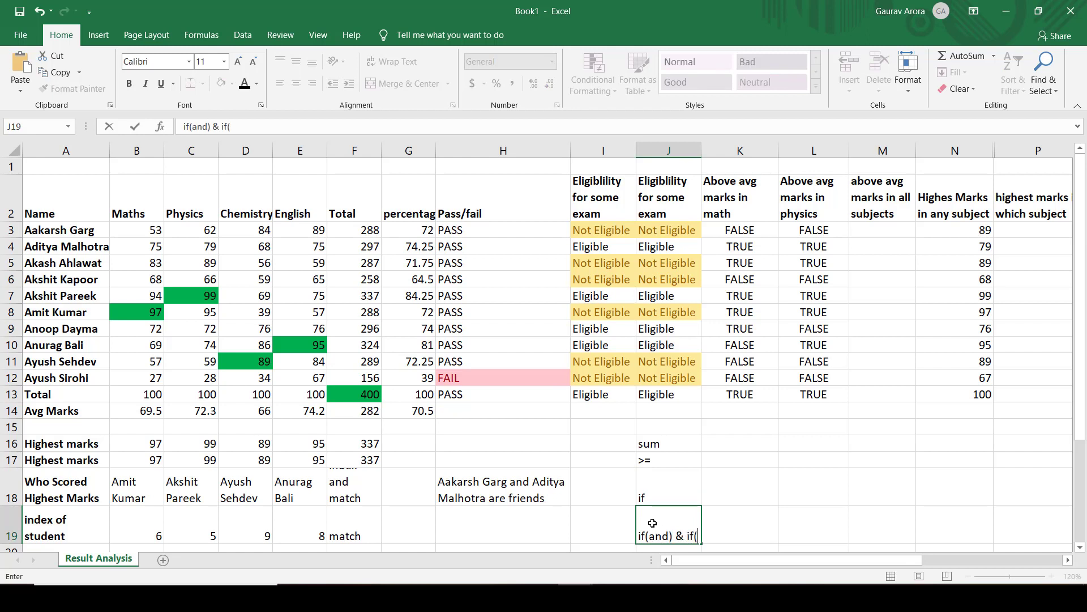
type("or)")
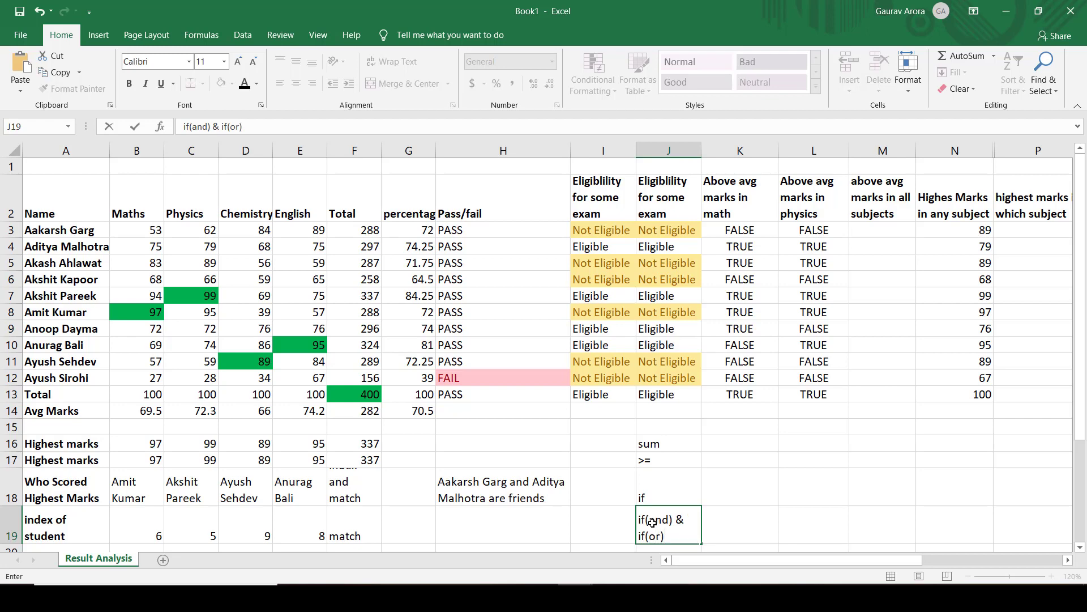
key("Return")
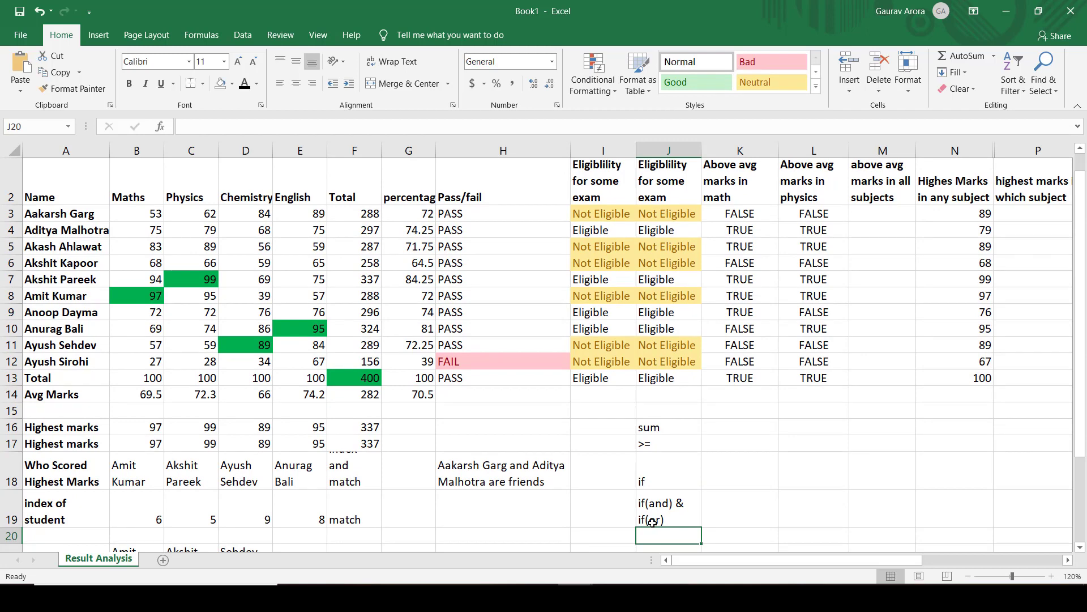
Step: Continue the functions list in J20:J22 with average, max and large
type("average")
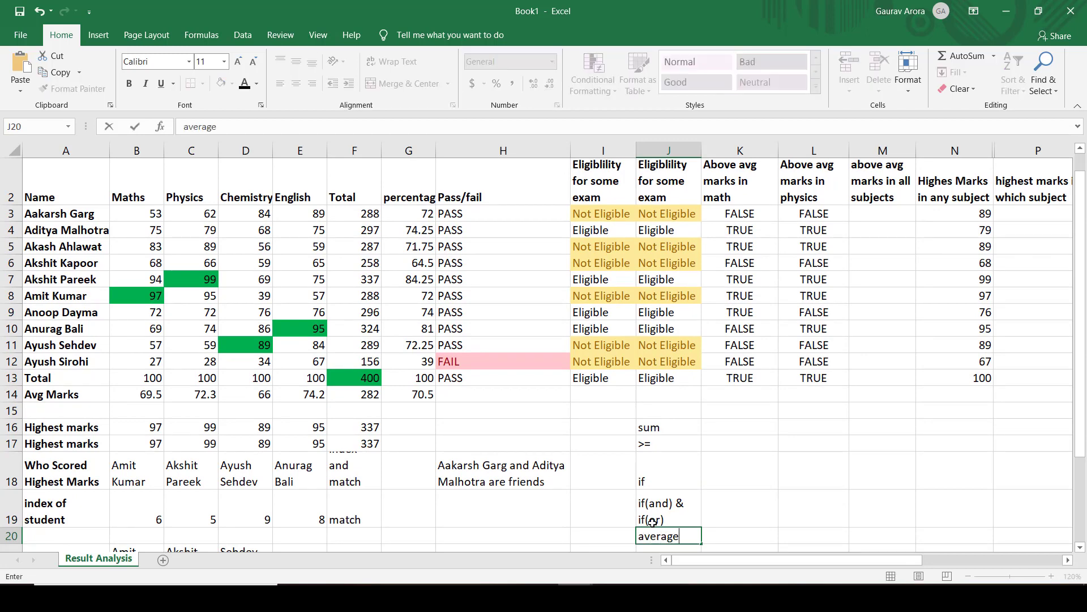
key("Return")
type("max")
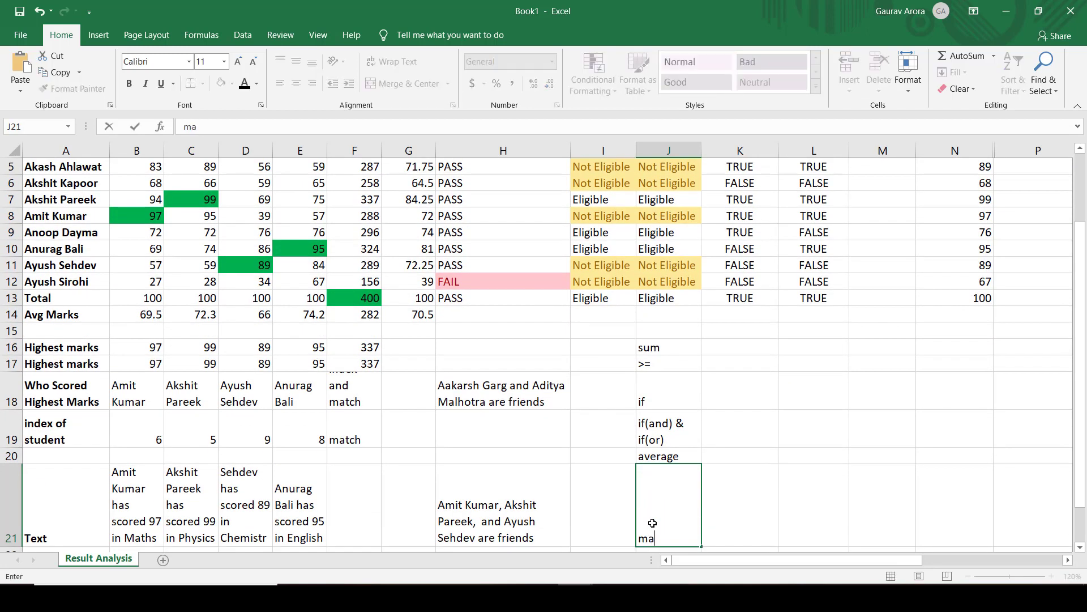
key("ctrl+Return")
key("Return")
type("larg")
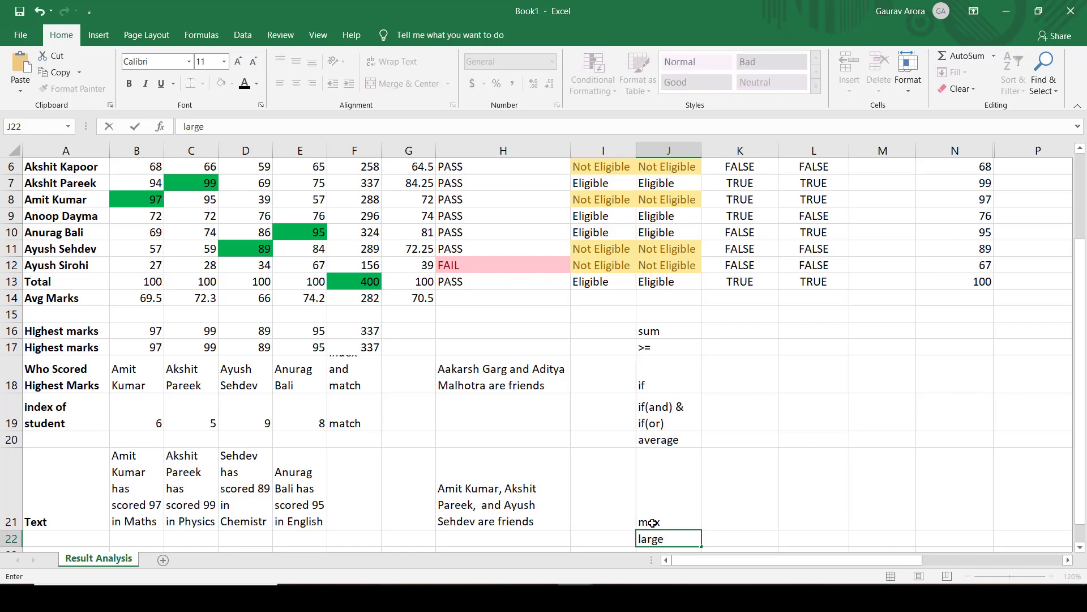
type("e")
key("Return")
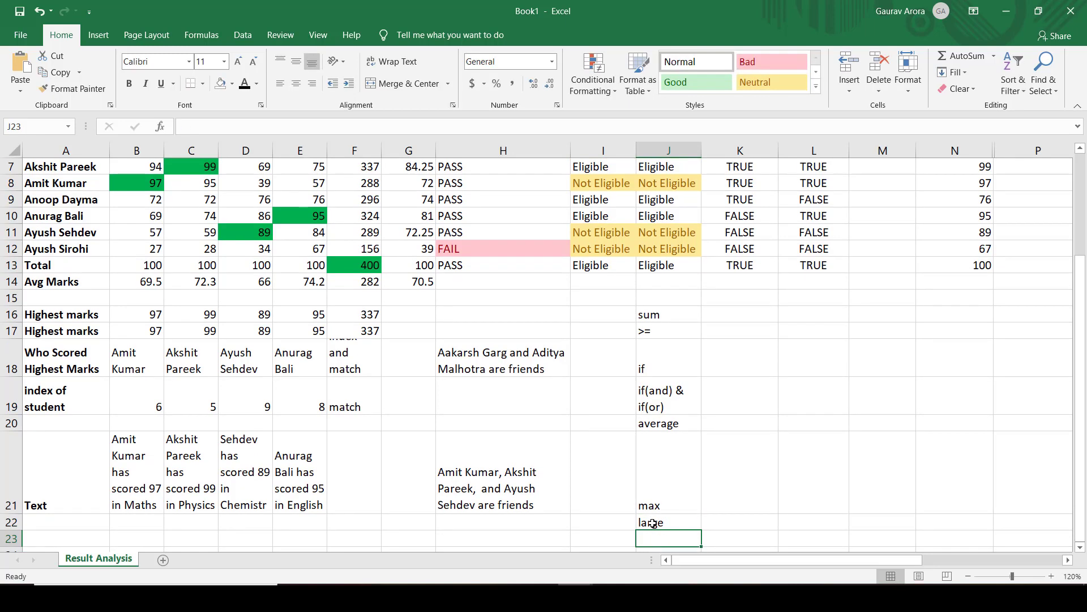
Step: Finish the functions list in J23:J25 with match, index and string concatanate
type("match")
key("Return")
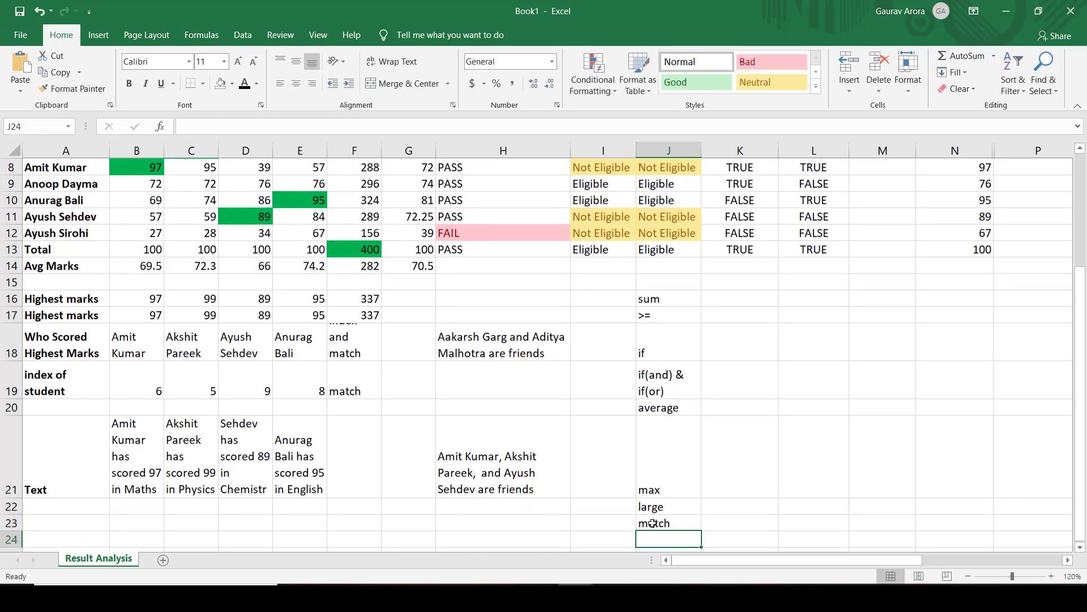
type("index")
key("Return")
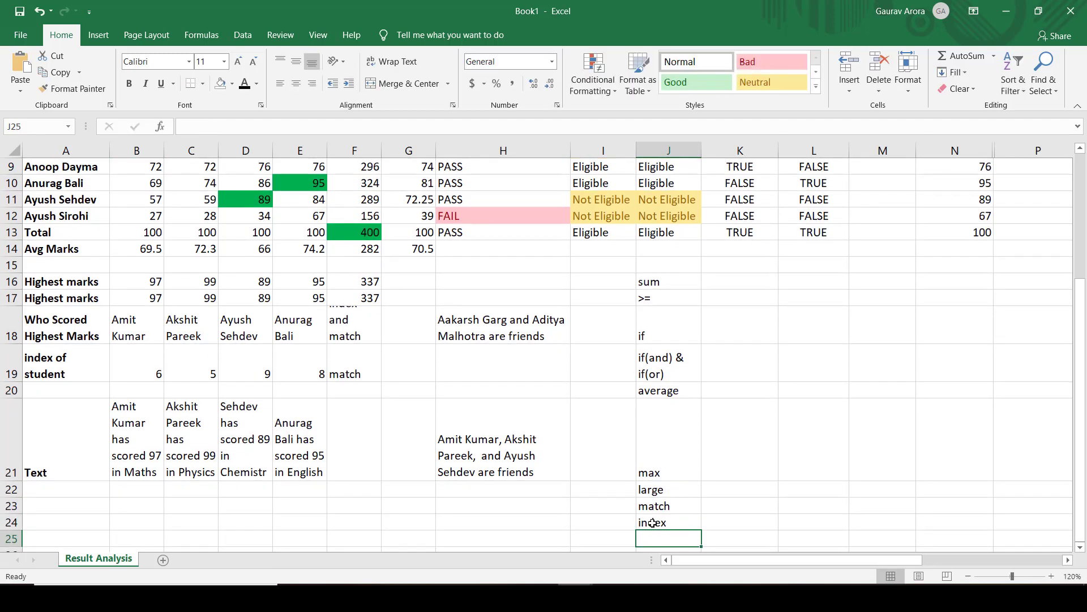
type("text")
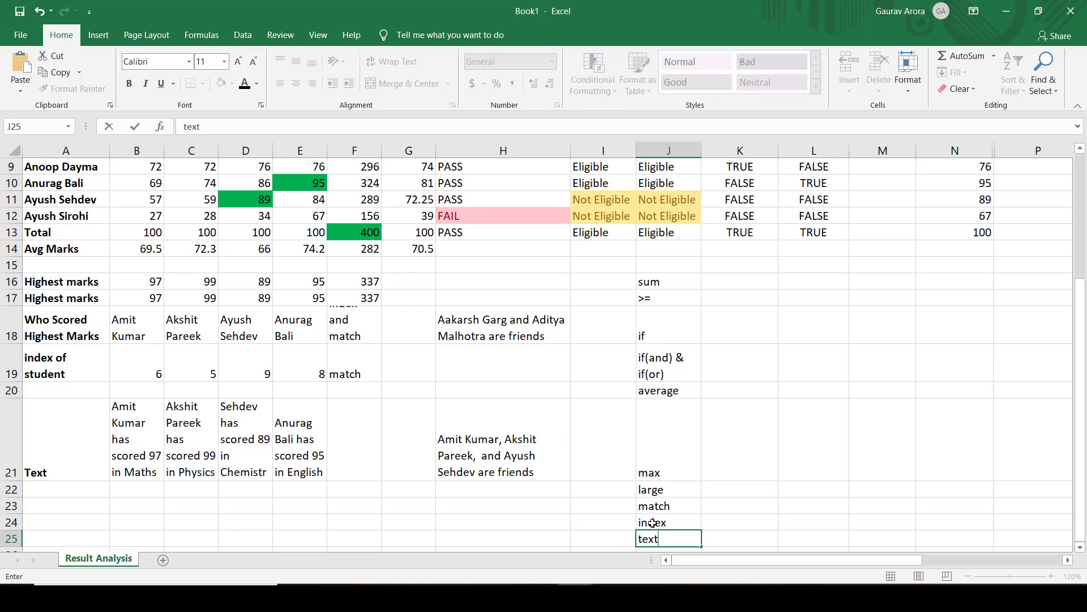
key("BackSpace")
key("BackSpace")
key("BackSpace")
key("BackSpace")
type("string concatanate")
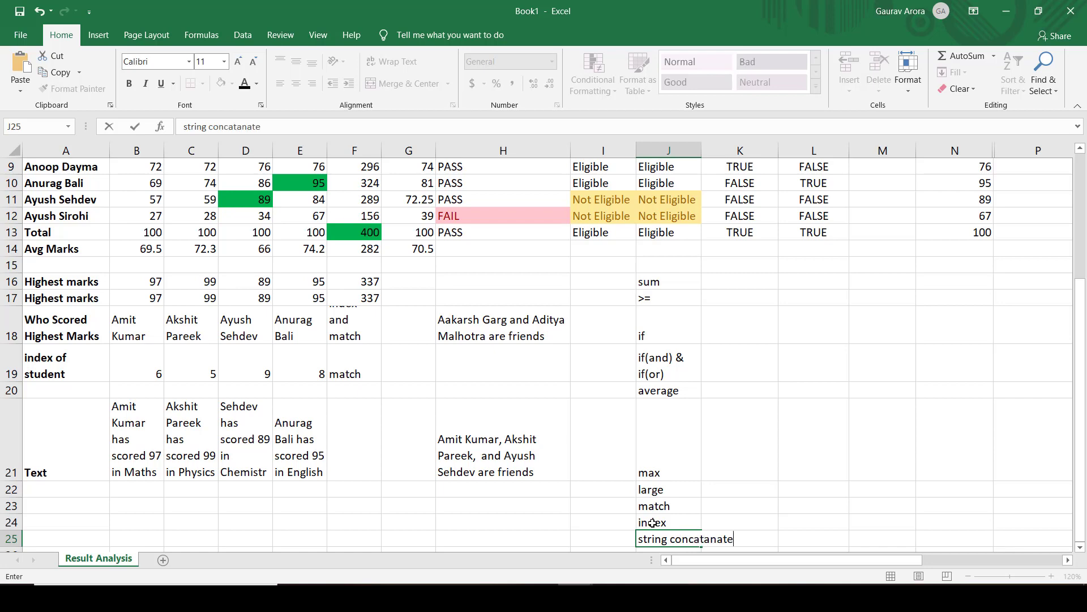
key("Return")
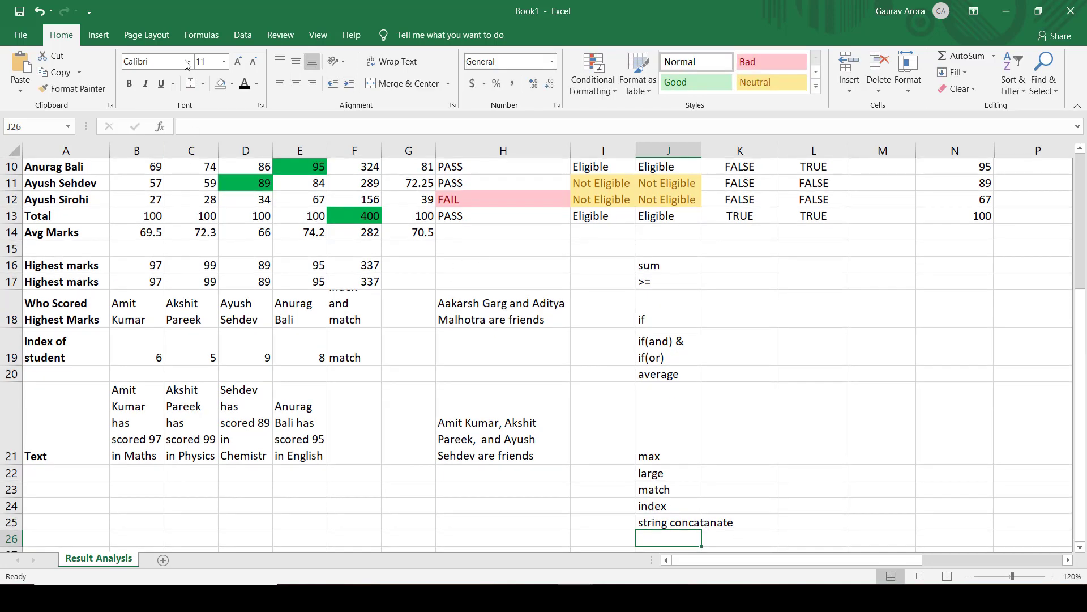
Step: Look through the available Text functions, close the list without choosing one, and return to the start of the sheet
left_click(202, 34)
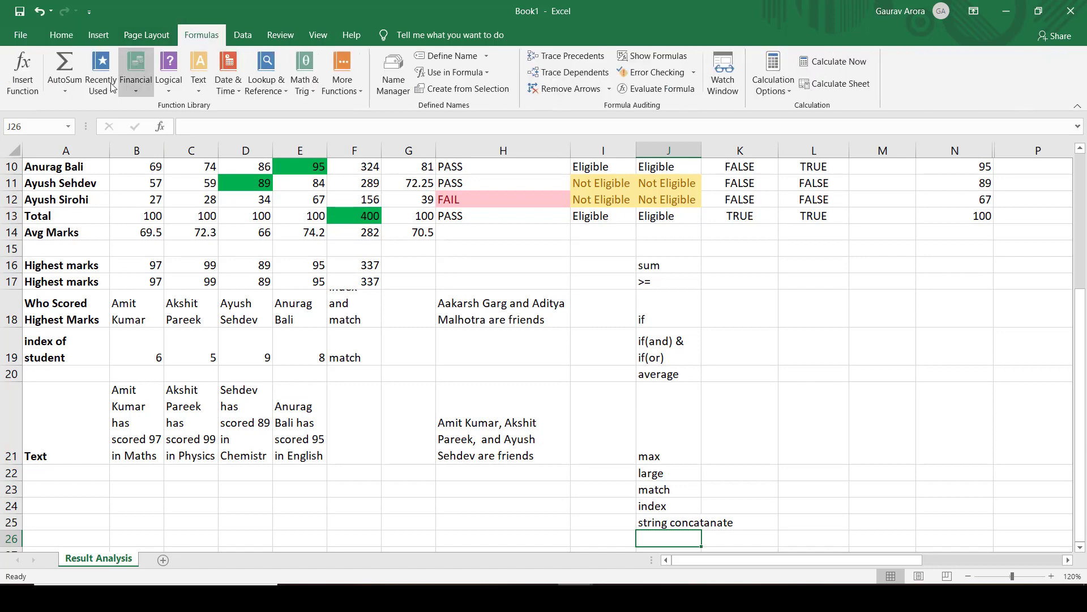
left_click(200, 95)
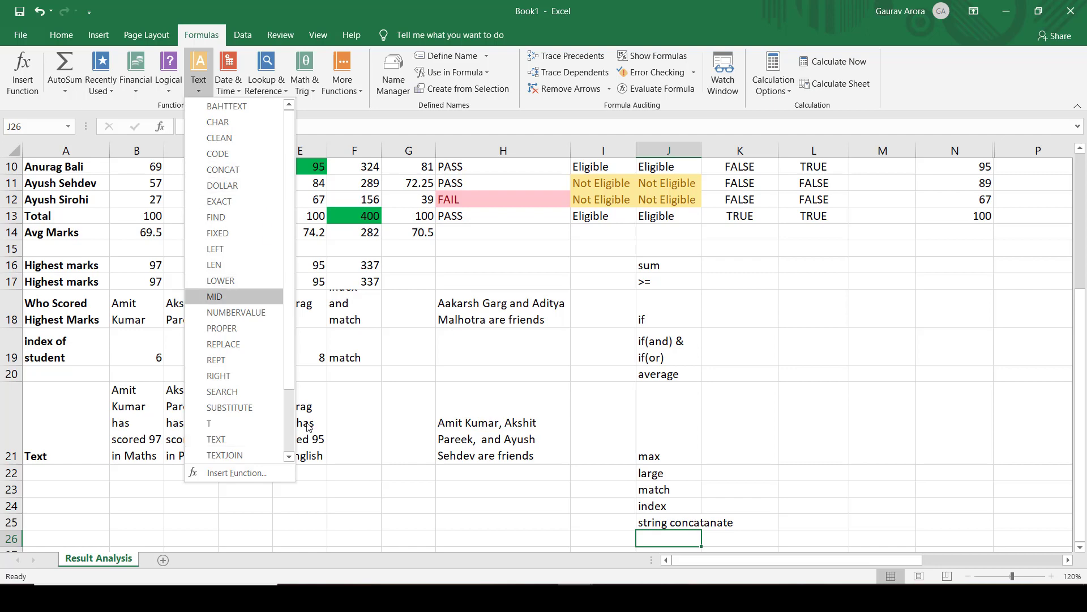
left_click(421, 502)
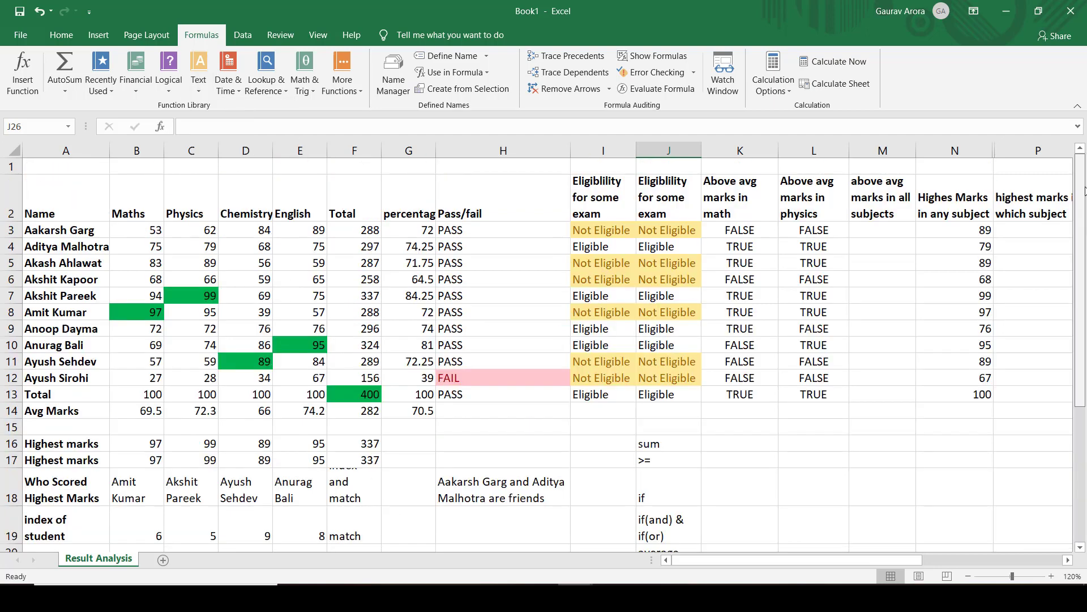
left_click(1081, 192)
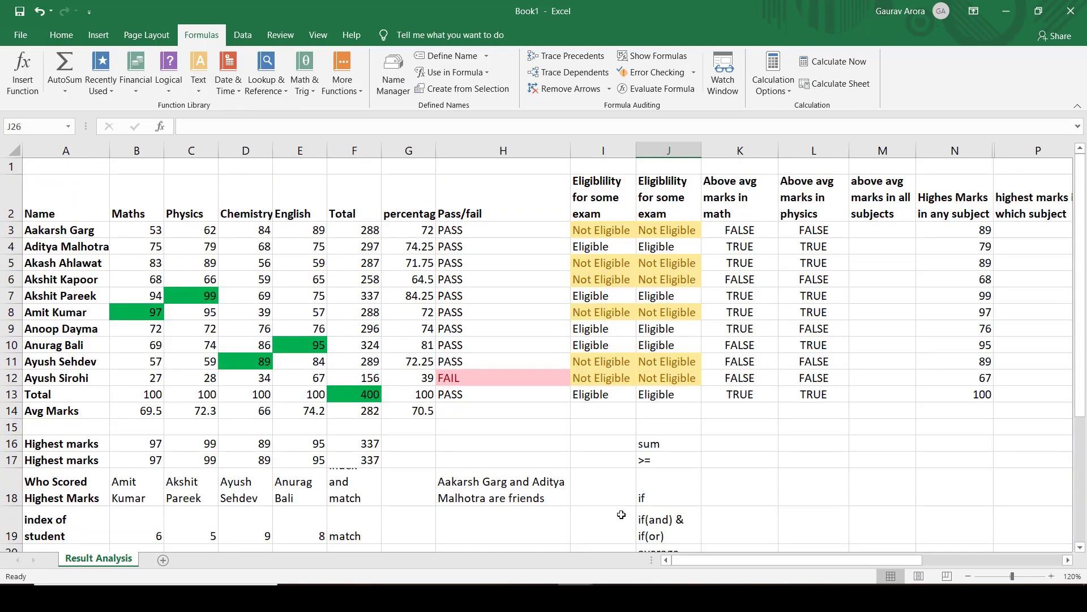